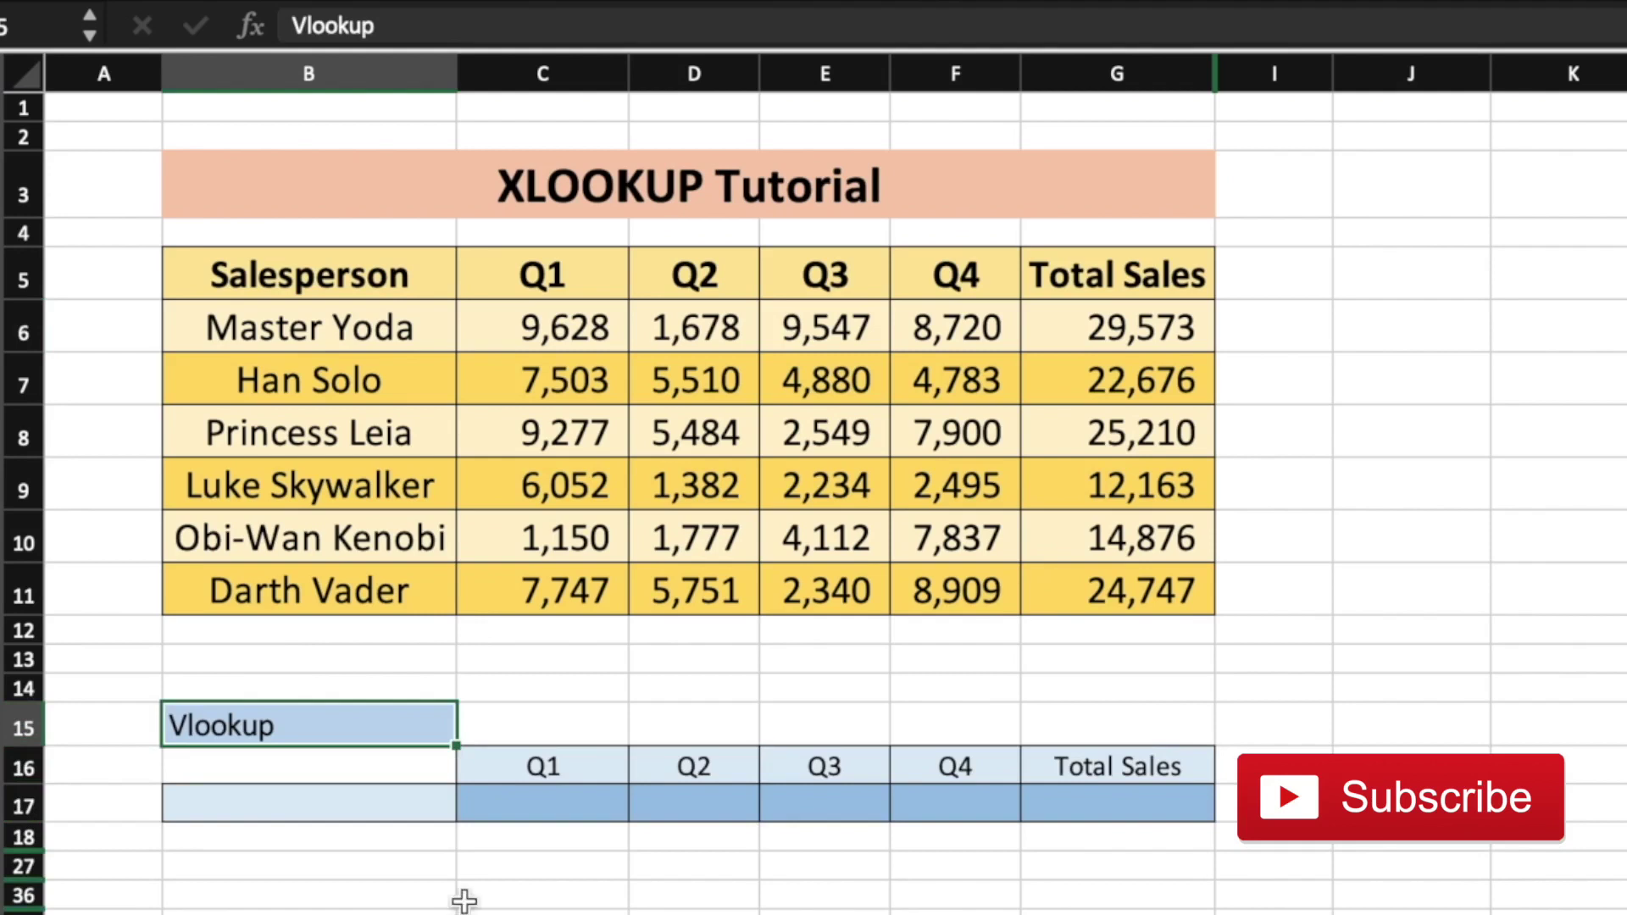
Step: Choose Master Yoda as the salesperson in cell B17 of the Vlookup table
left_click(294, 804)
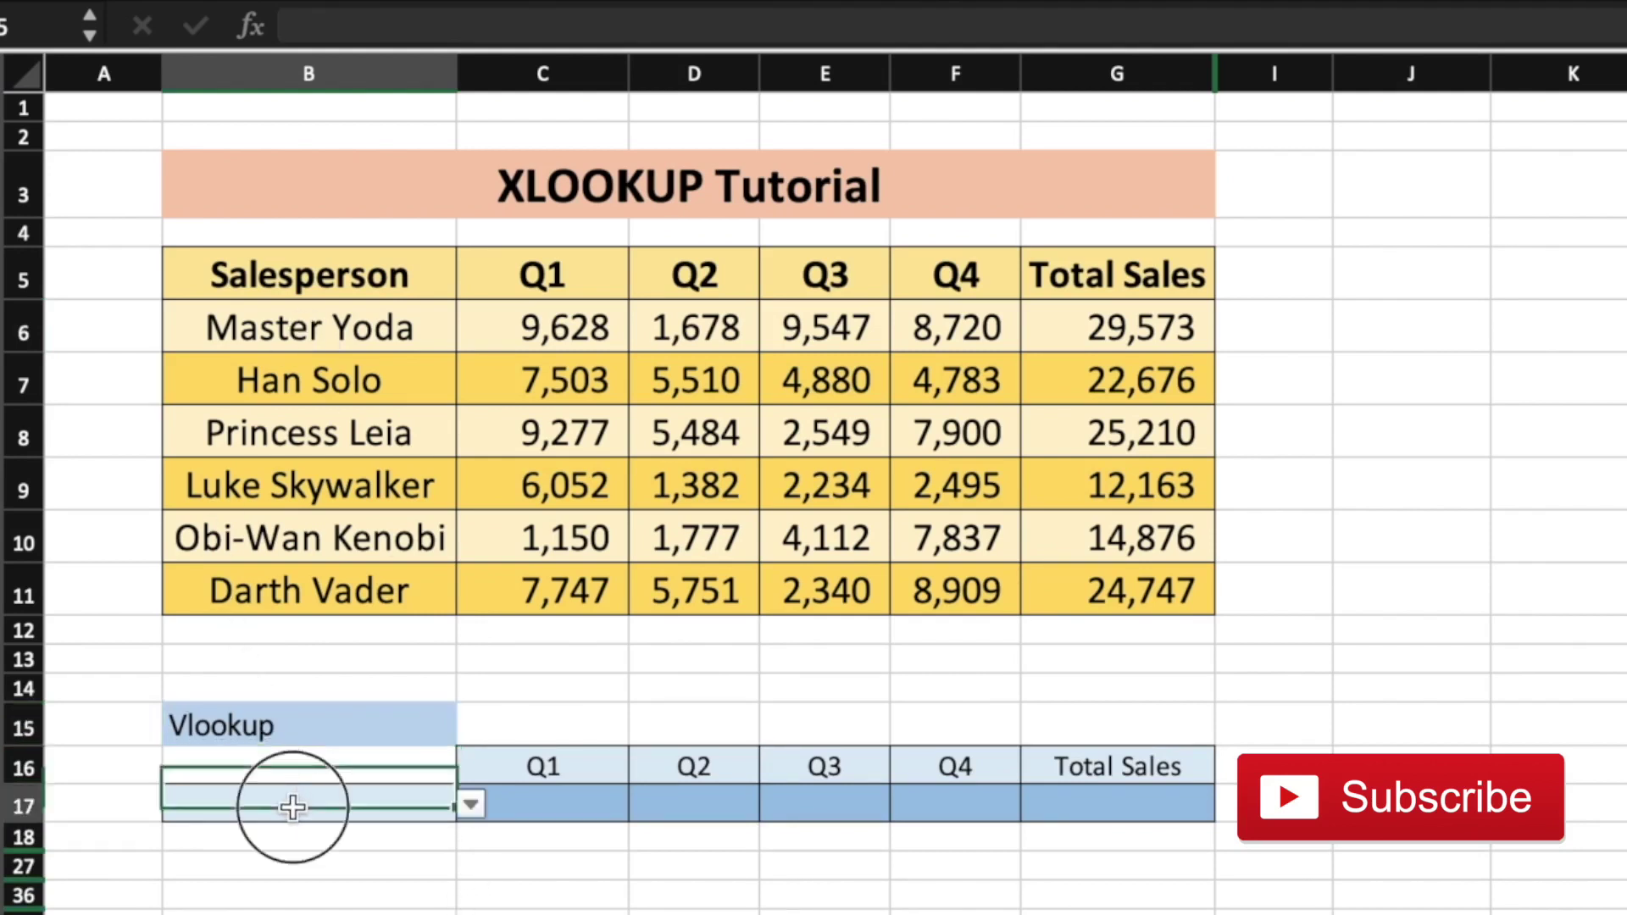
left_click(470, 804)
left_click(276, 851)
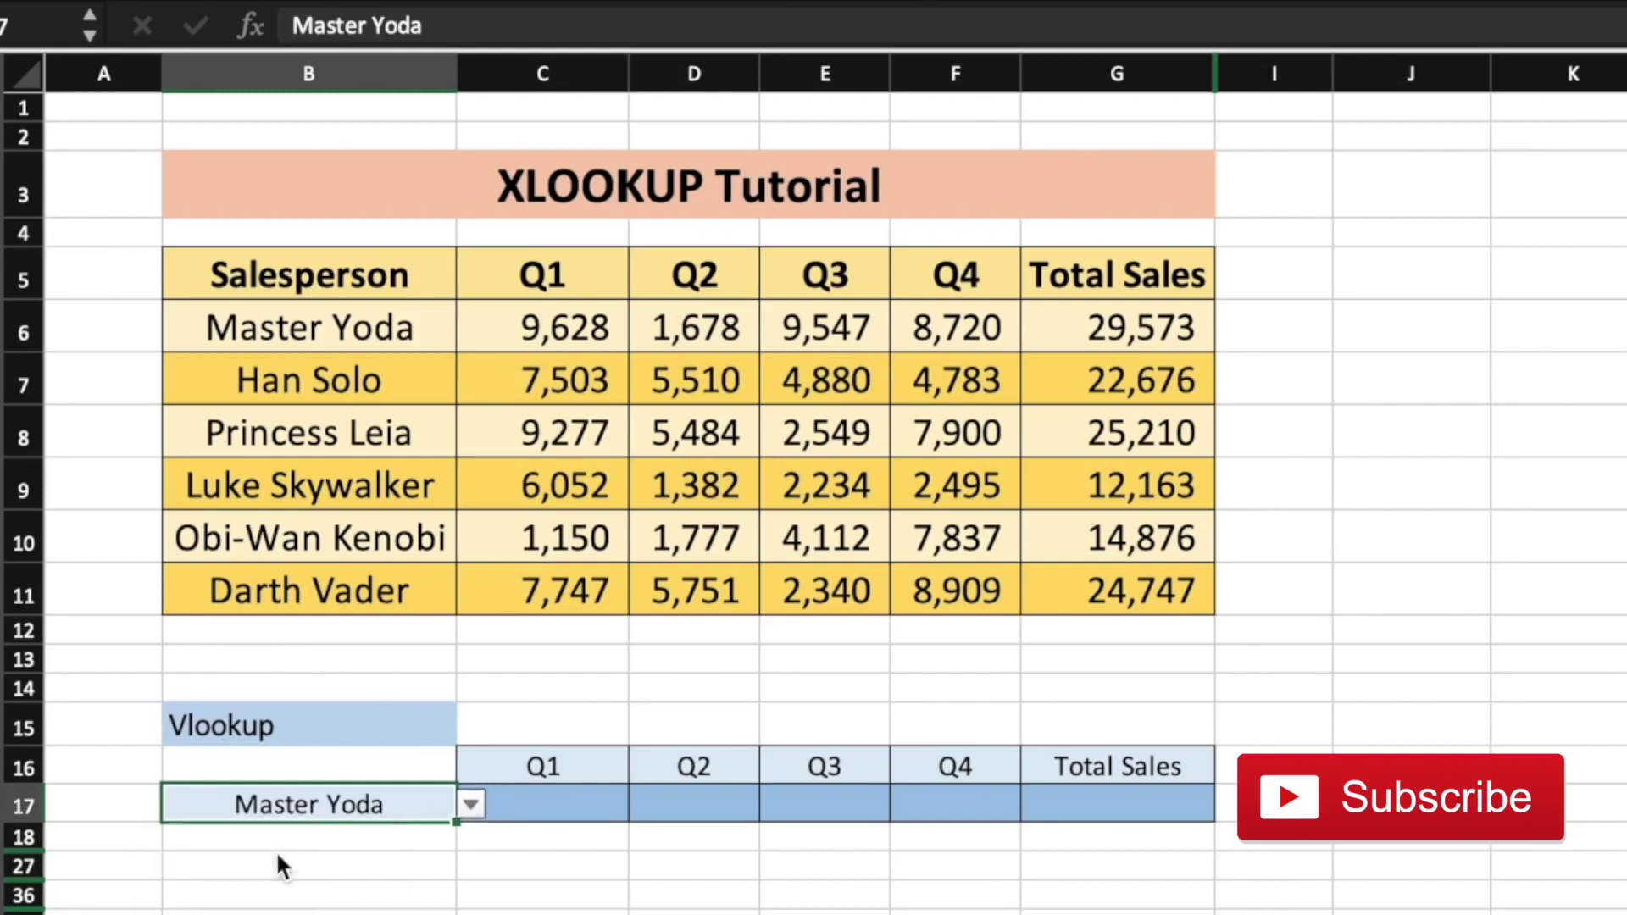
Step: Enter the formula =XLOOKUP(B17,B6:B11,C6:C11,"-") in cell C17 to return the chosen salesperson's Q1 sales
left_click(566, 797)
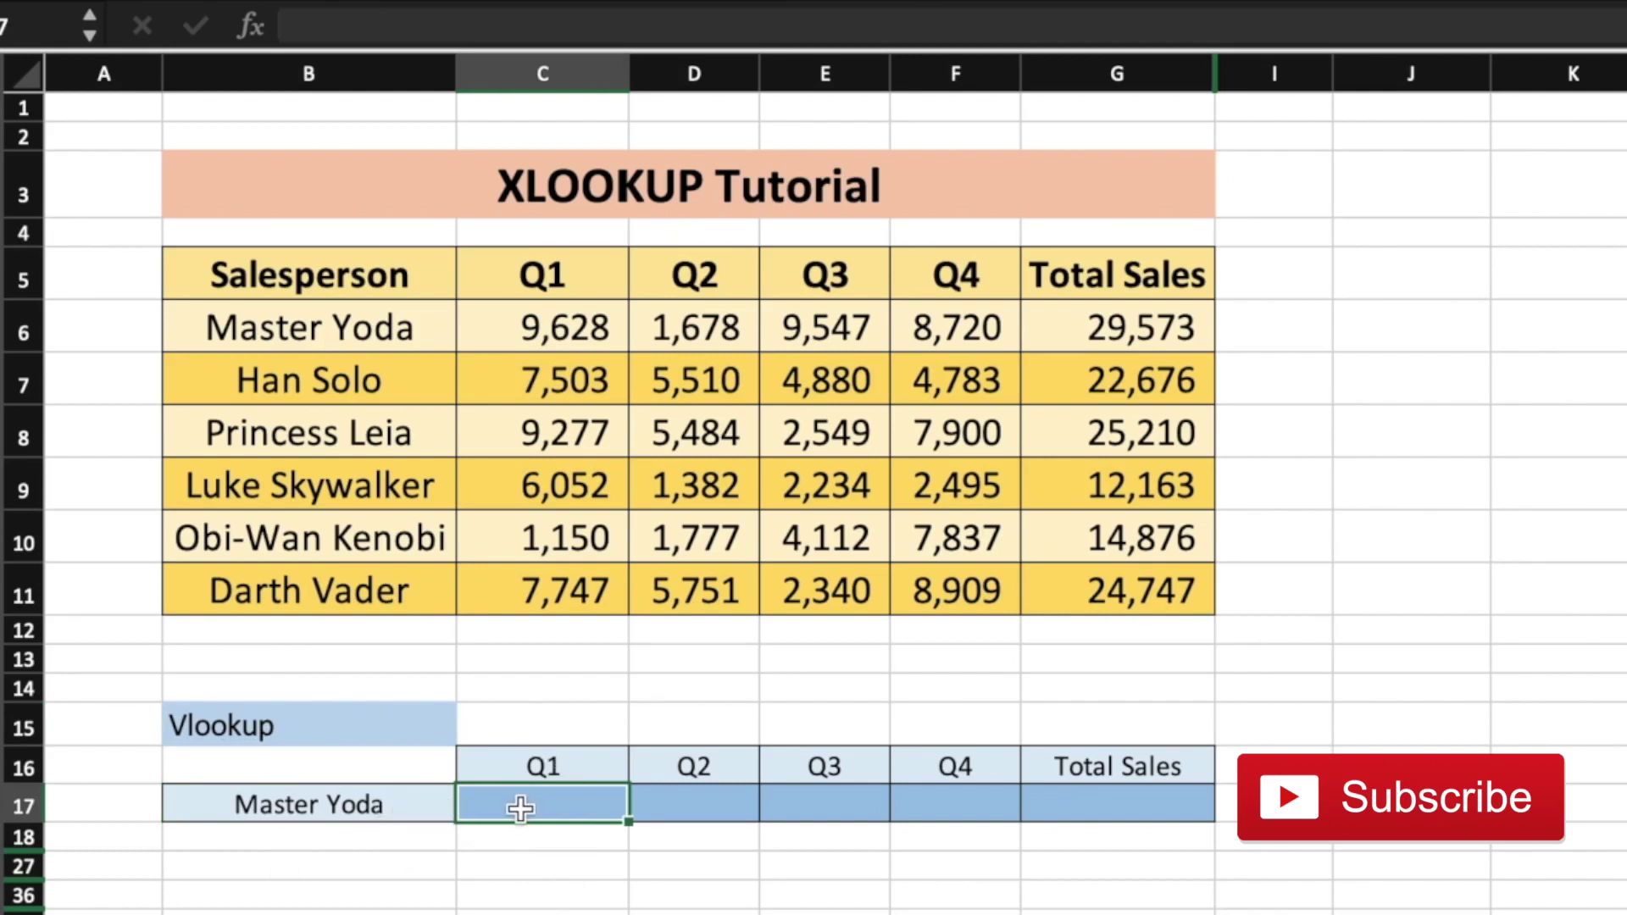
type("=")
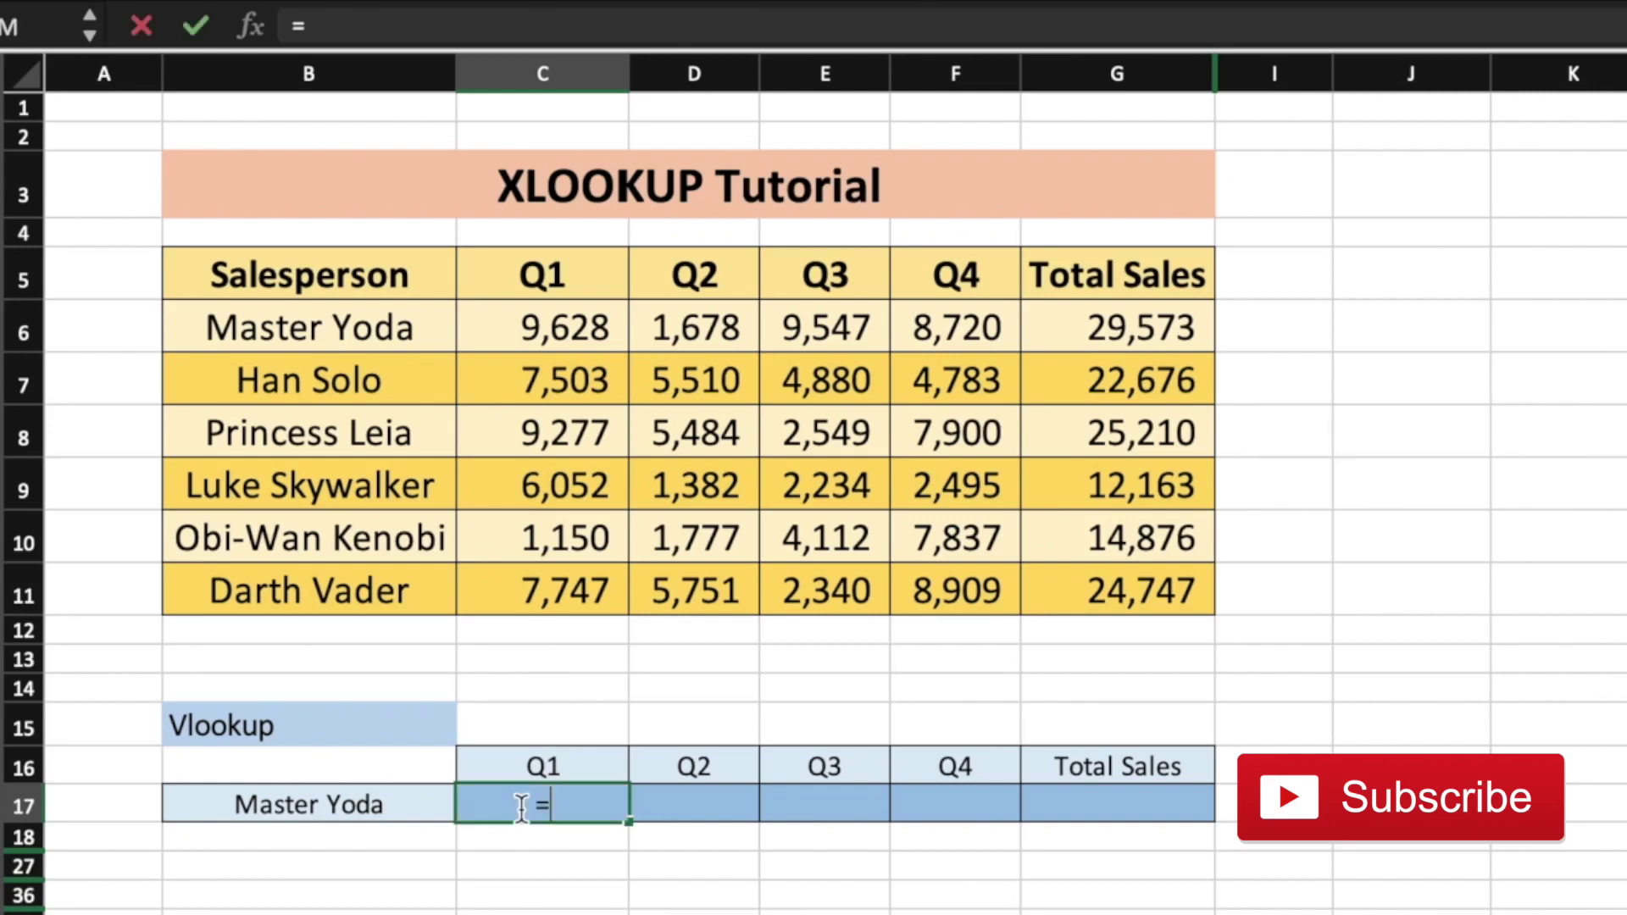
type("Xl")
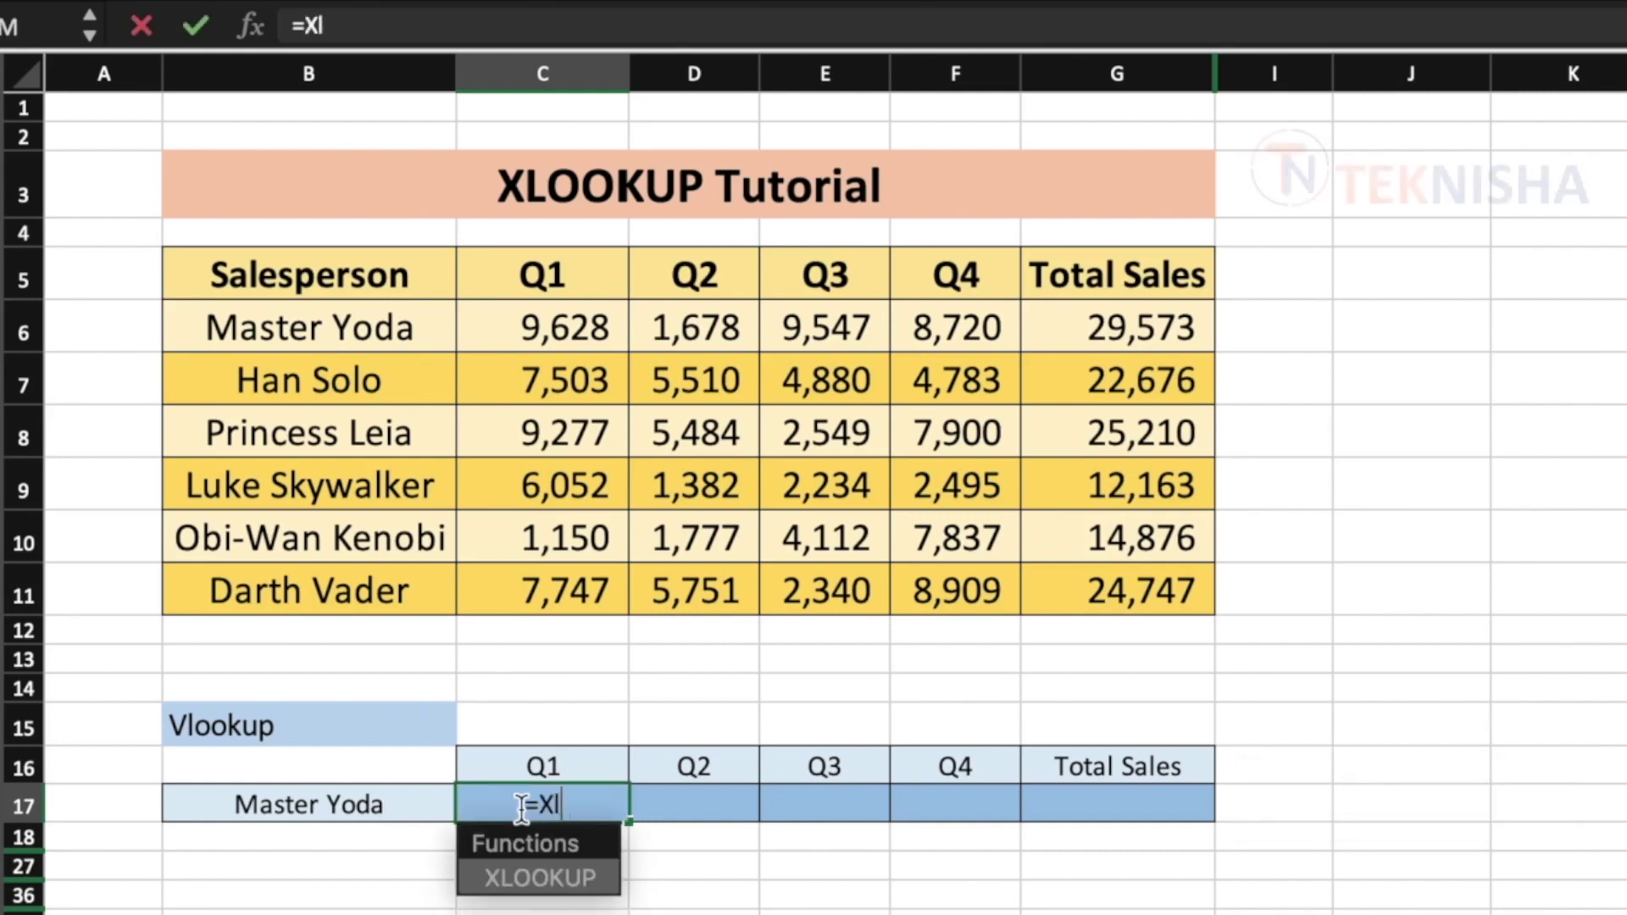
type("ookup(")
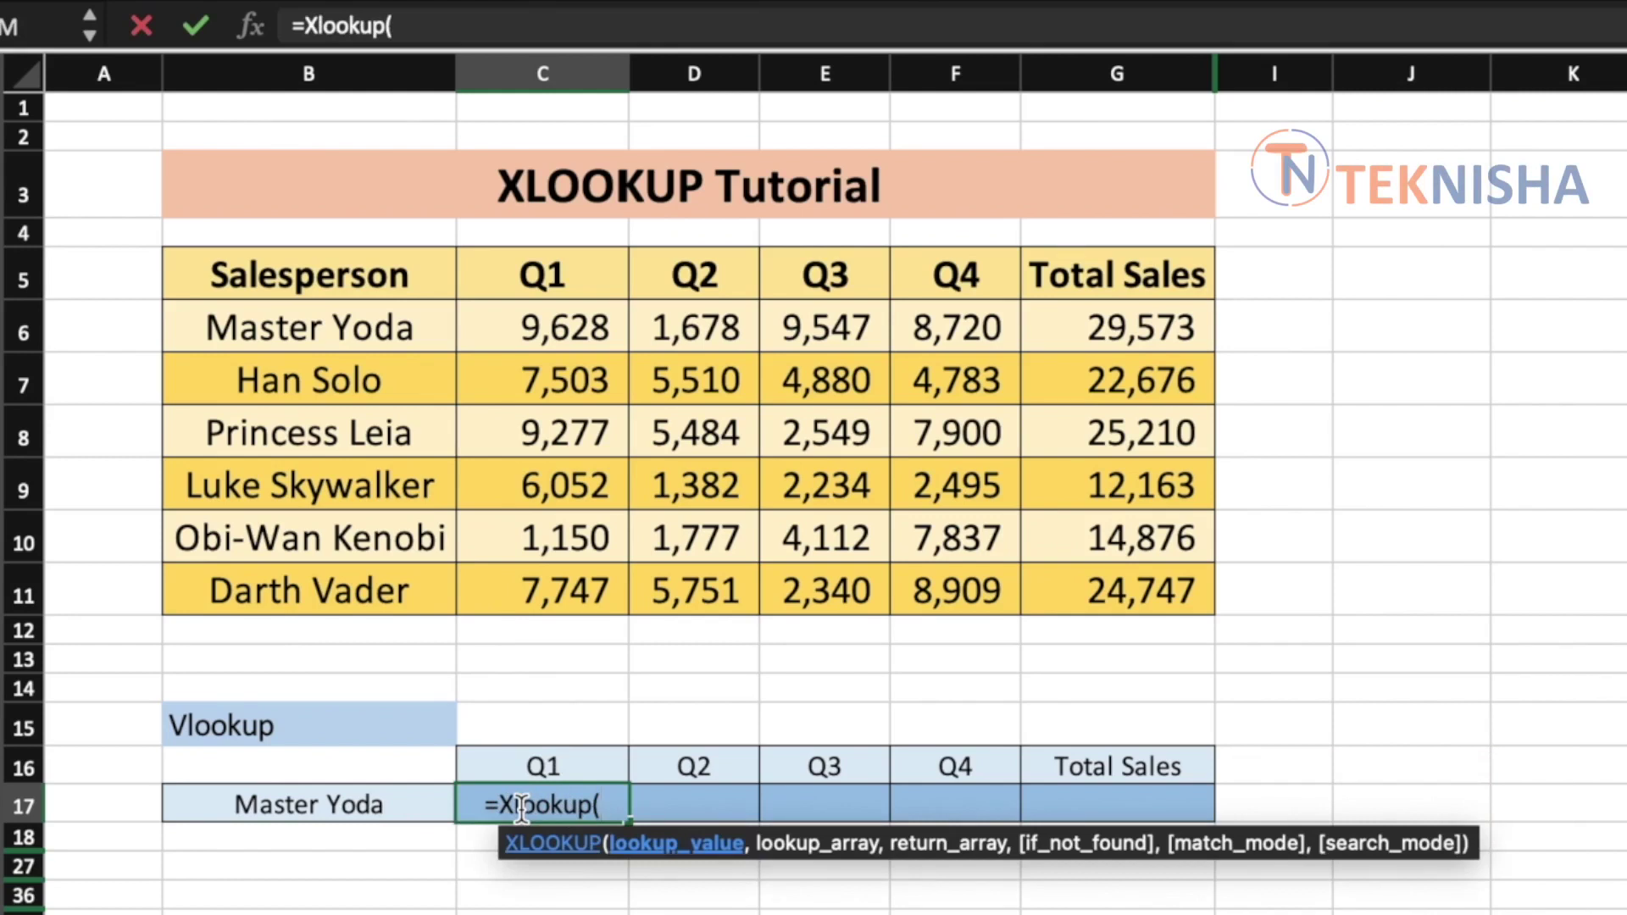
key("Left")
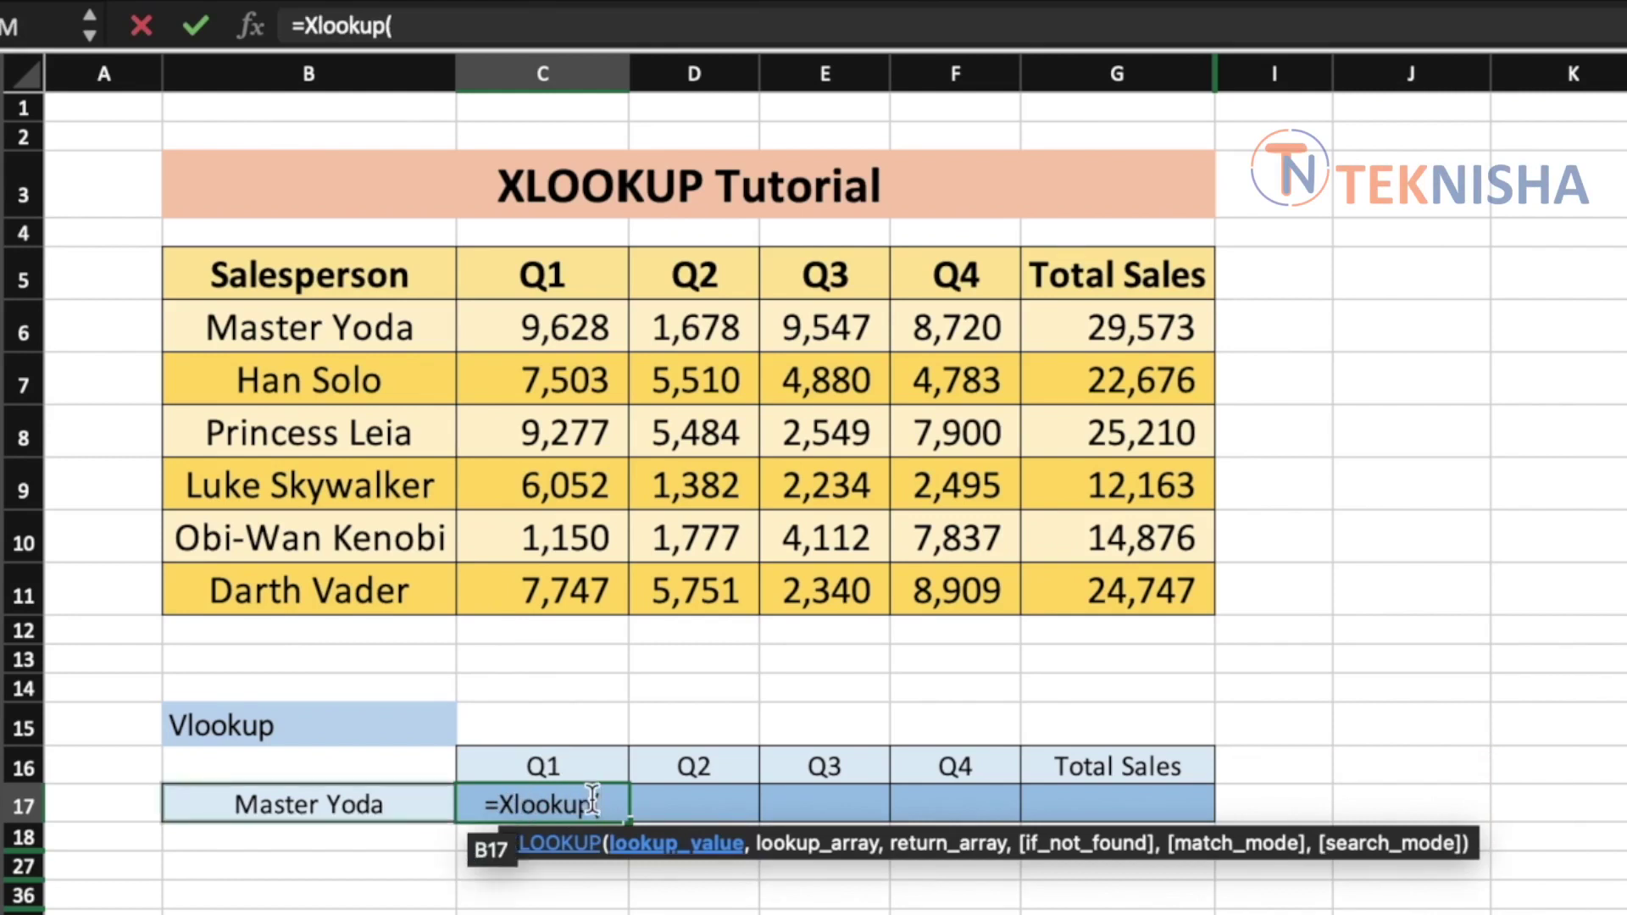
left_click(404, 800)
type(",")
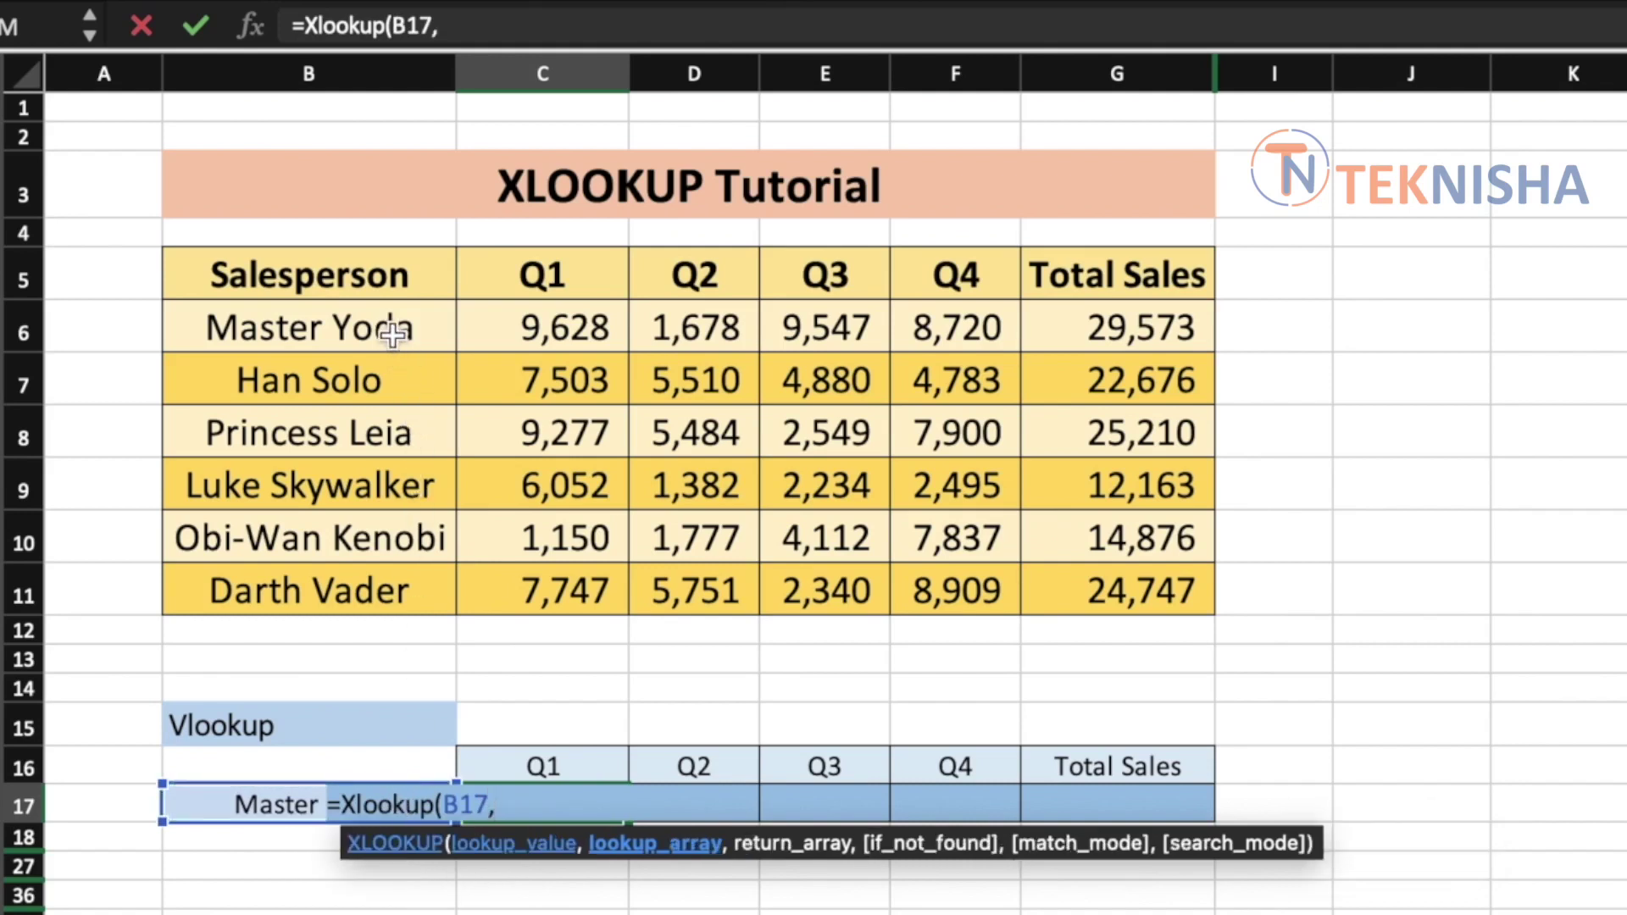
left_click_drag(392, 330, 385, 611)
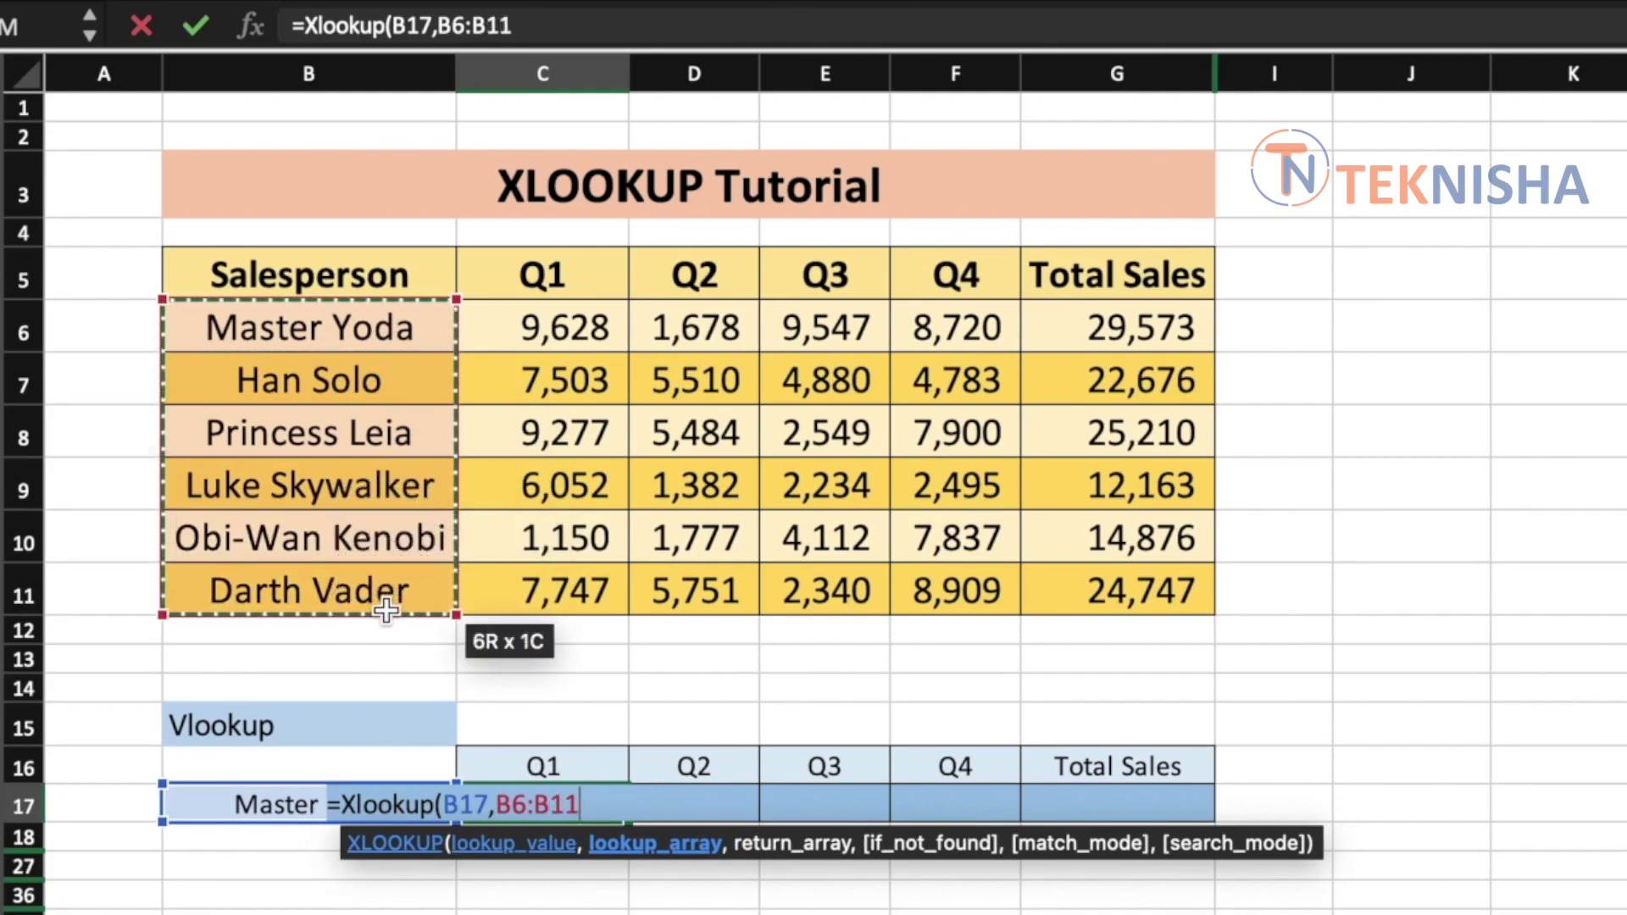
type(",")
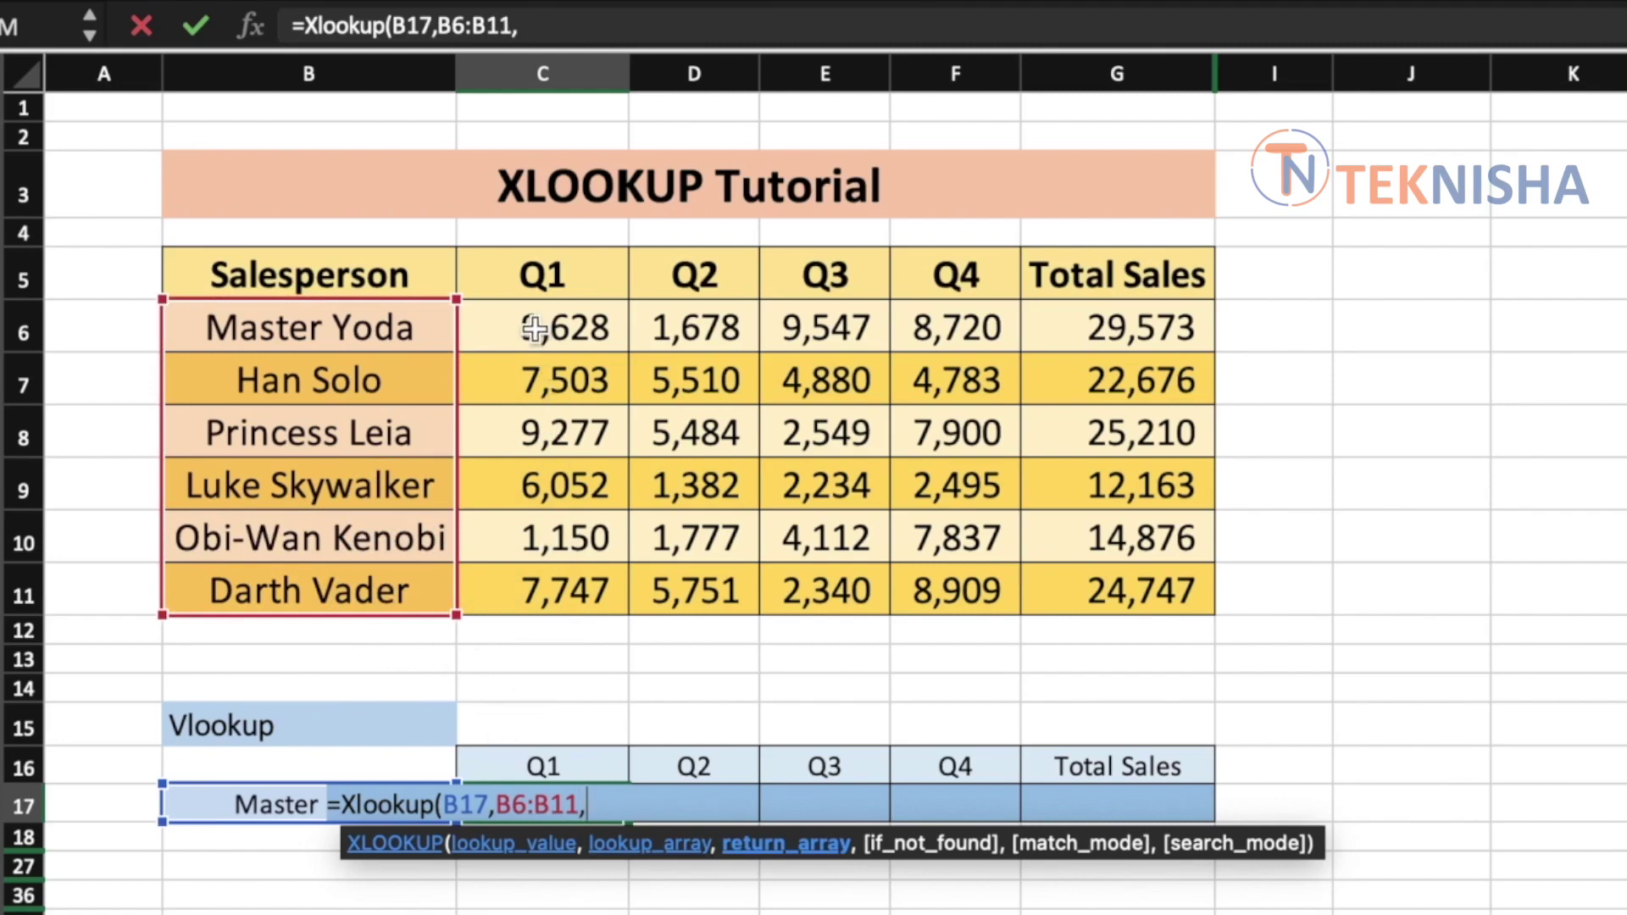
left_click_drag(534, 328, 562, 591)
type(",")
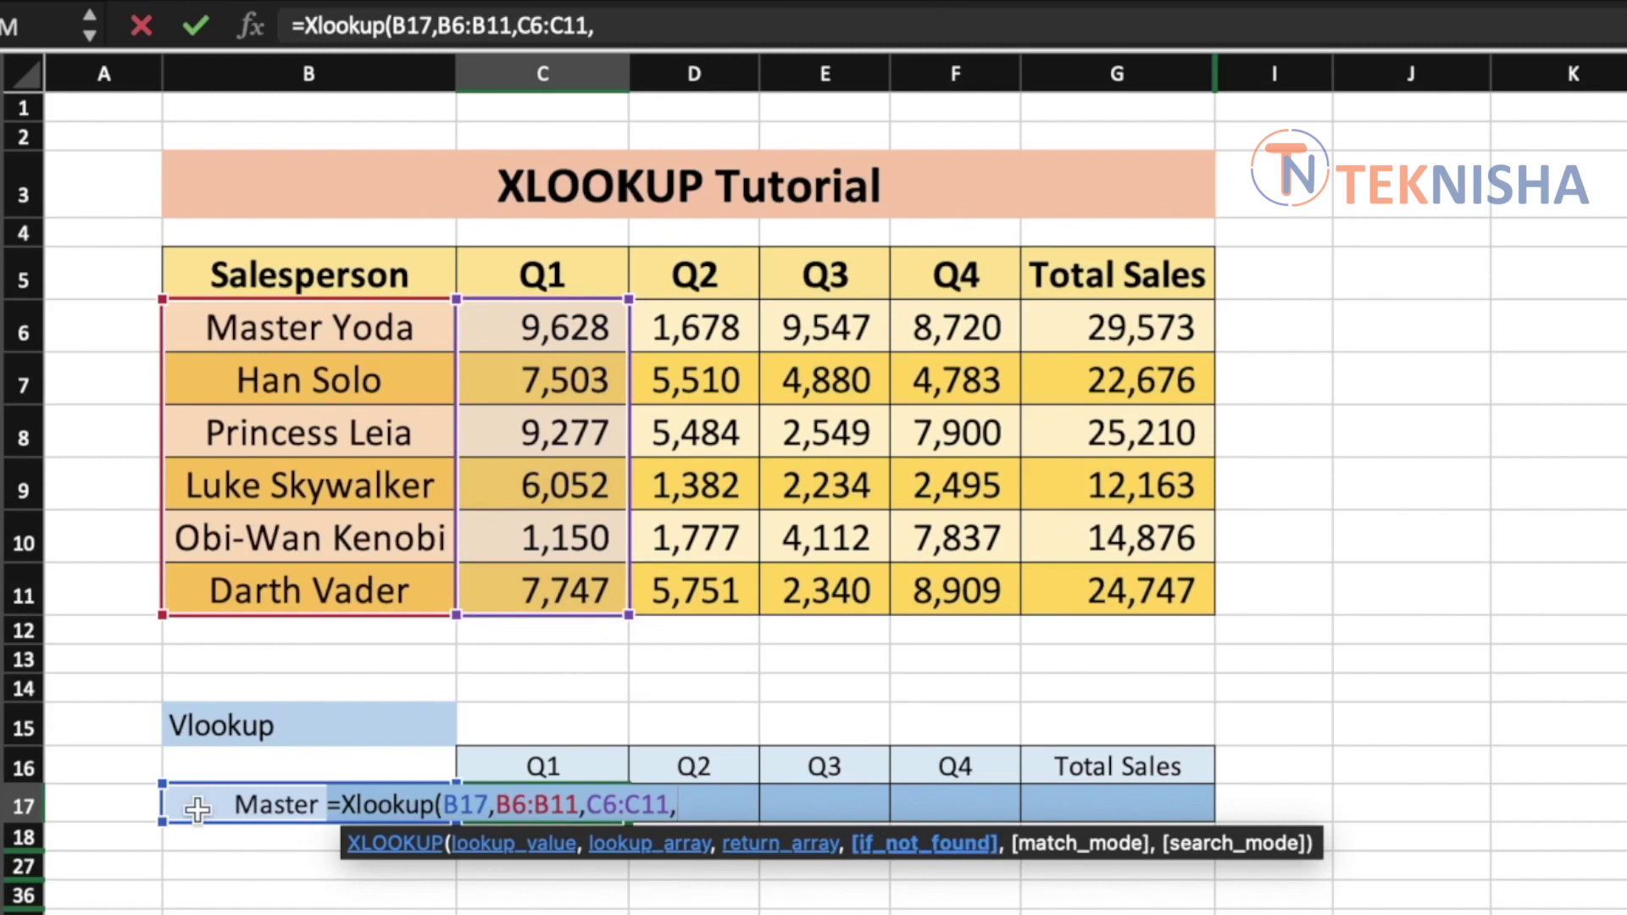
type("\"-\")")
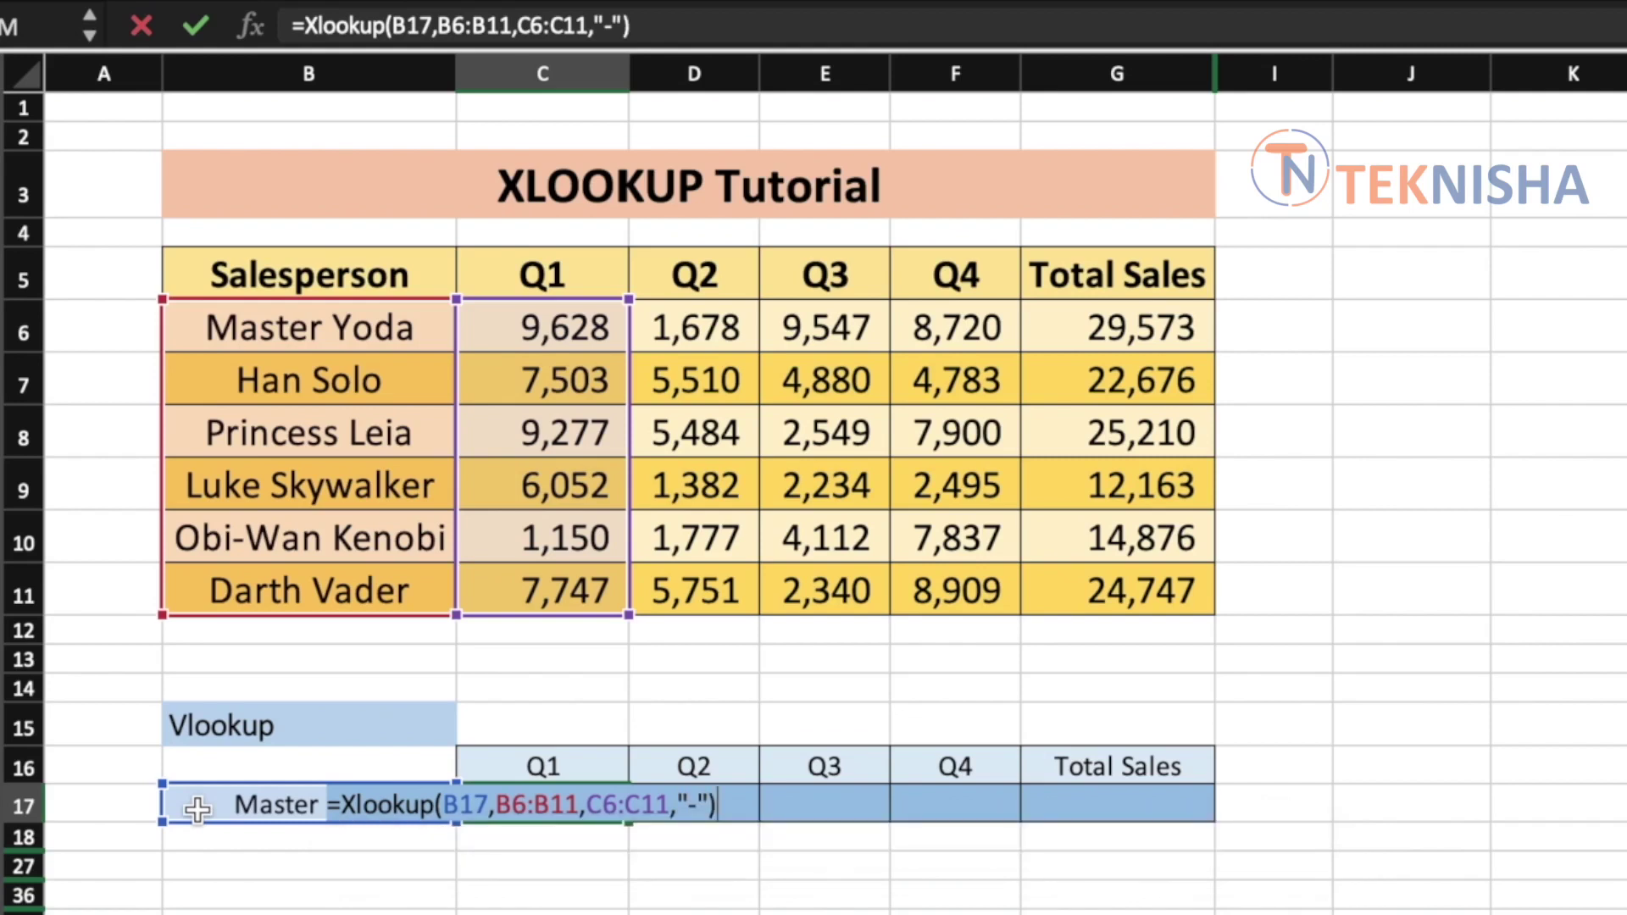
key("Return")
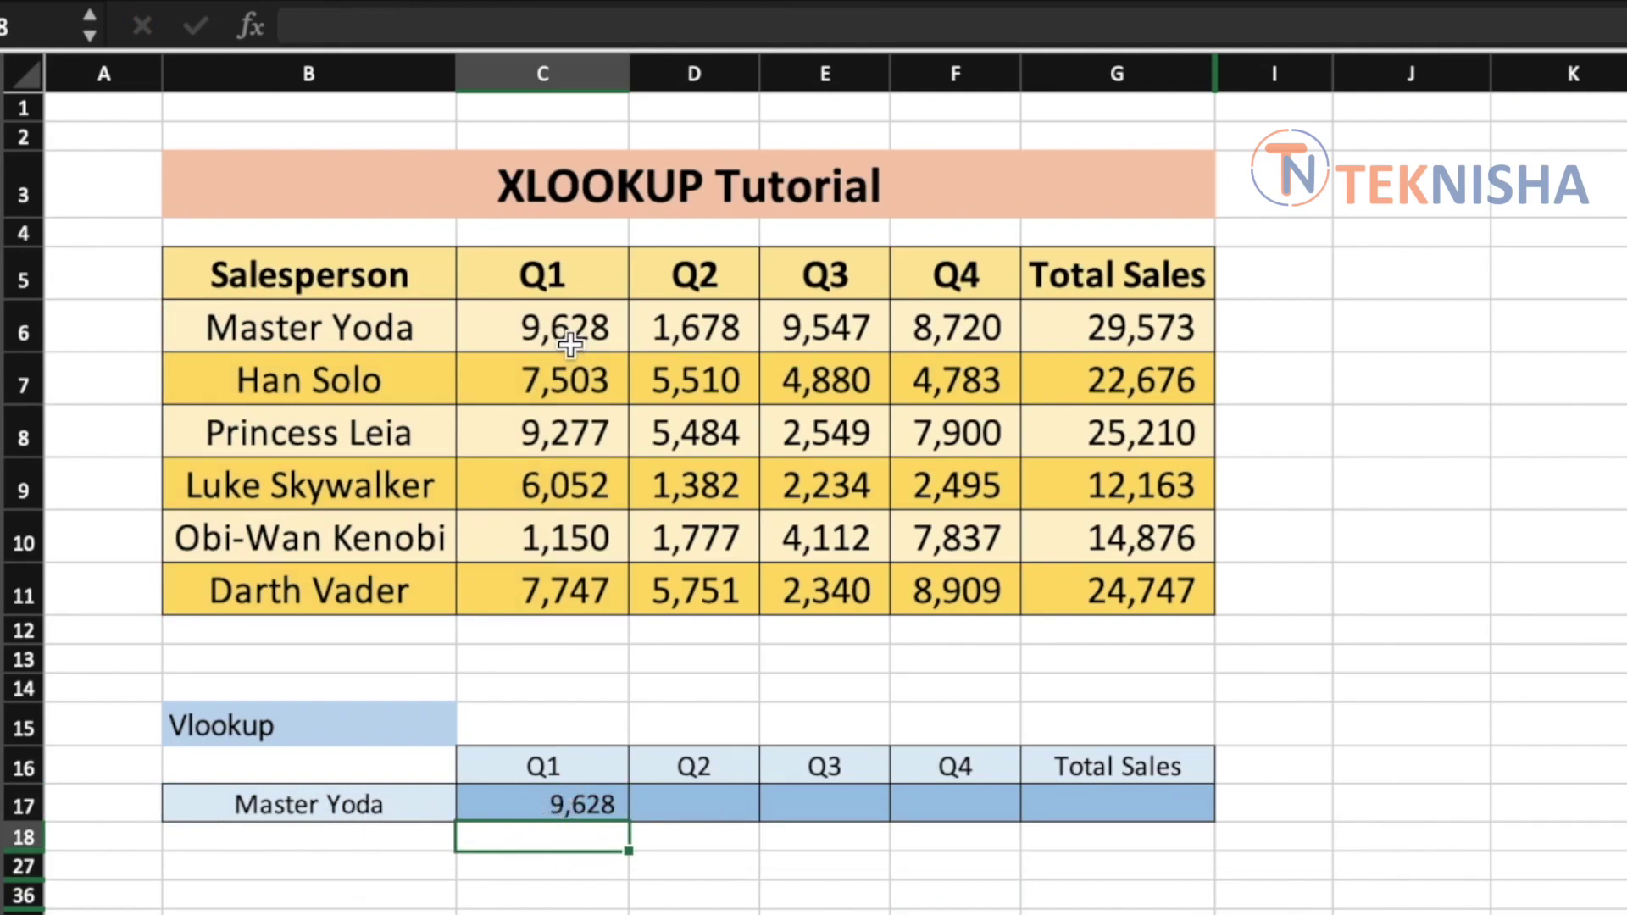
Step: Switch the salesperson in cell B17 to Luke Skywalker to test the Q1 lookup
left_click(387, 797)
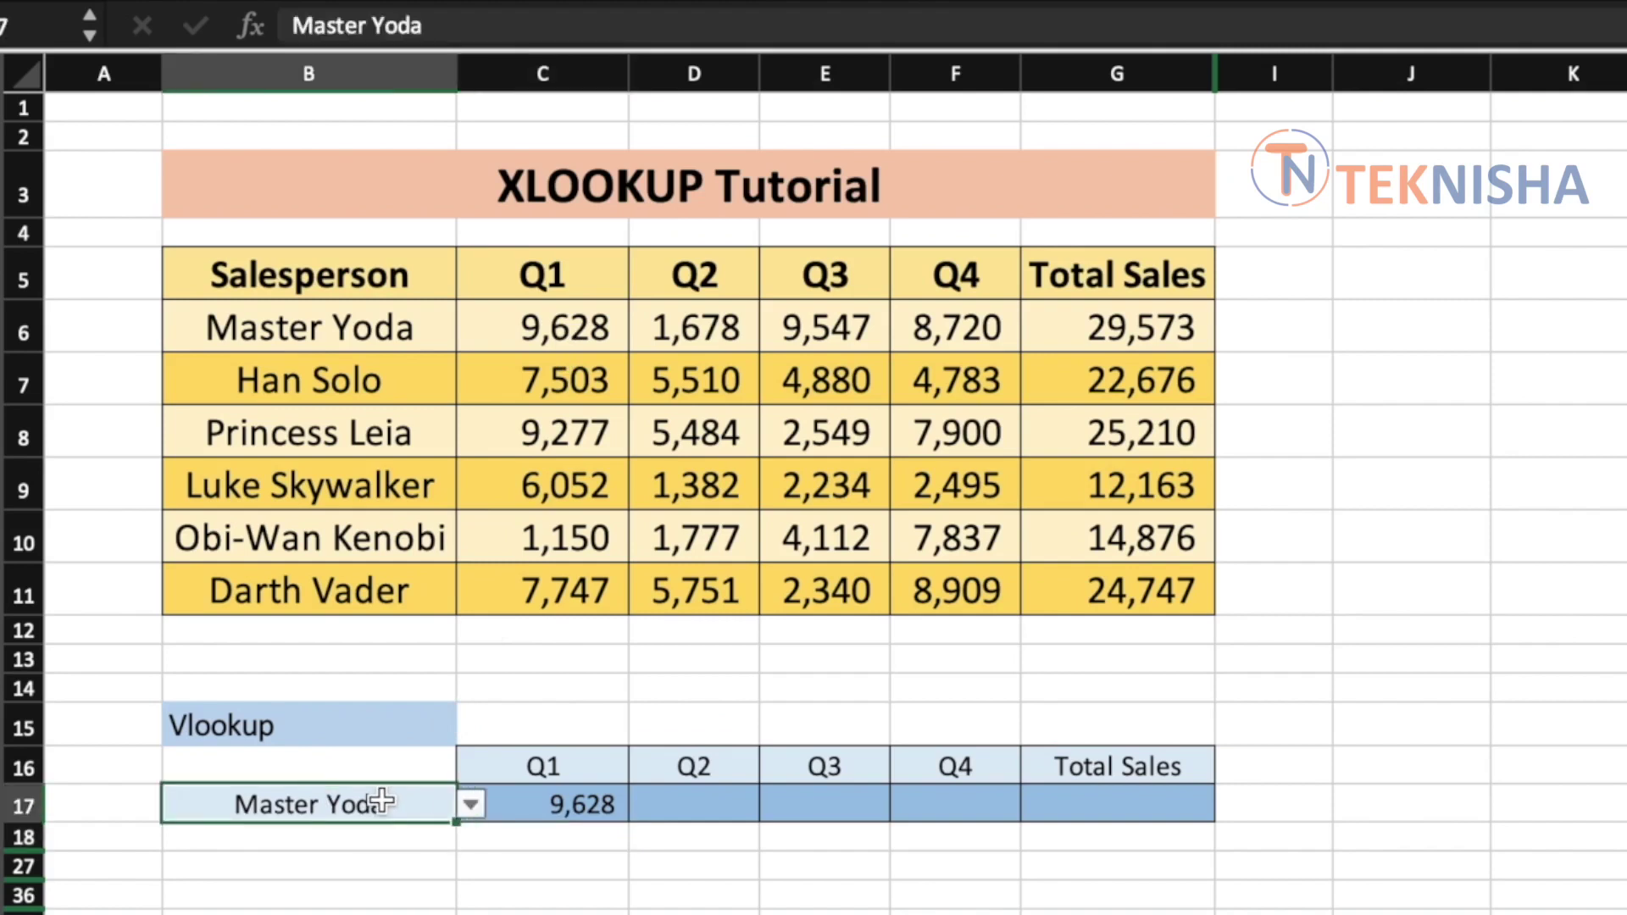
left_click(470, 805)
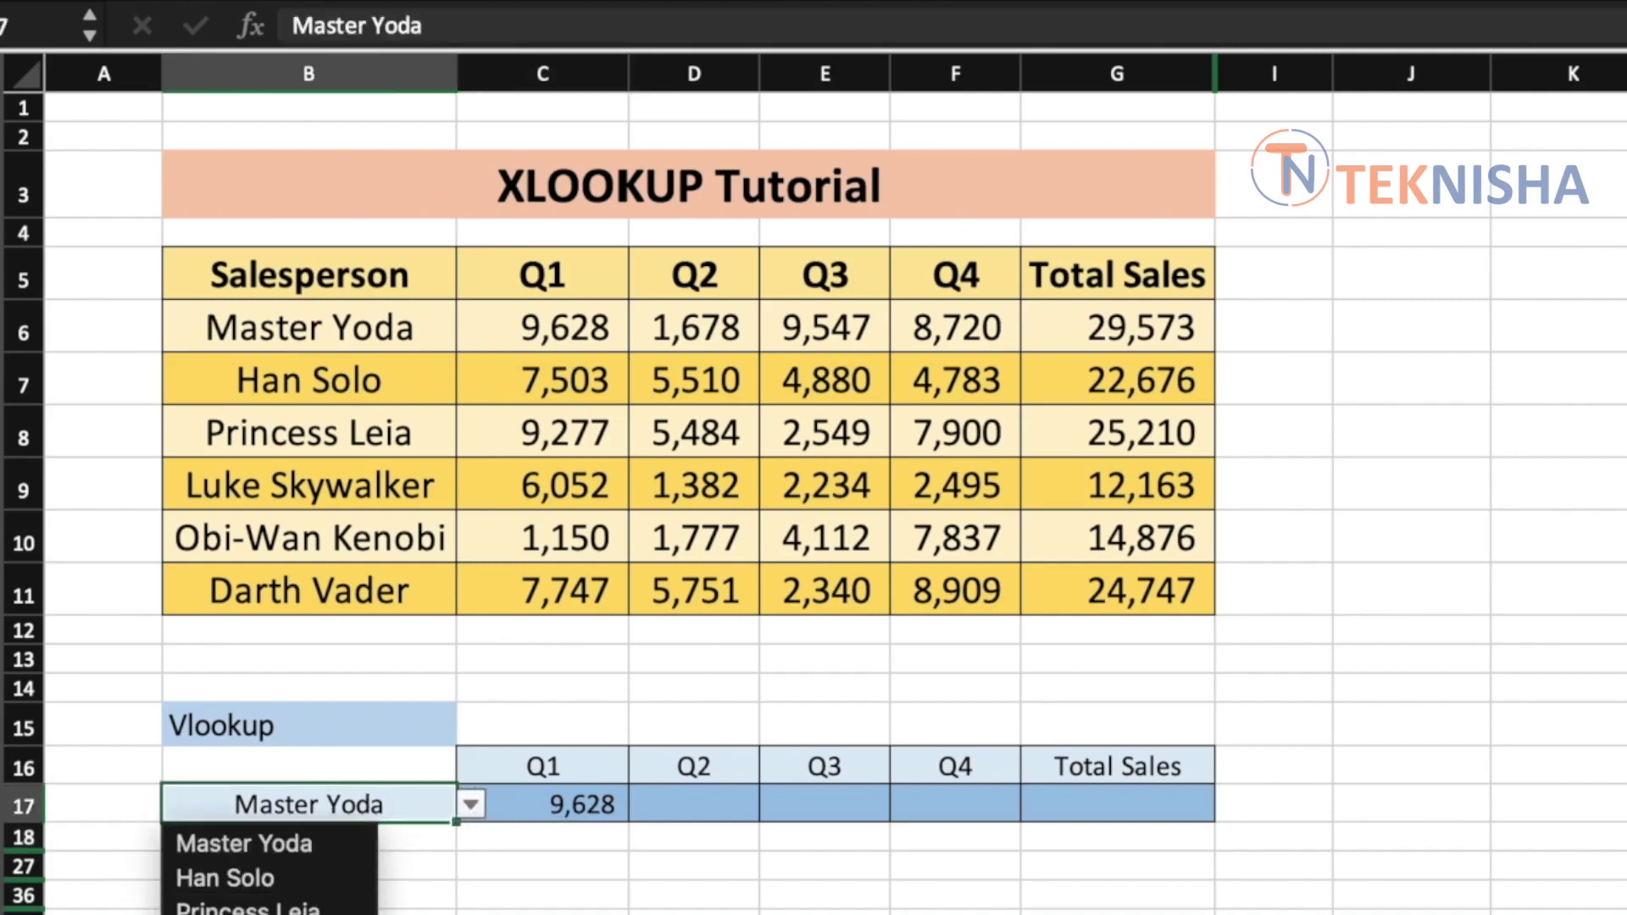
left_click(254, 914)
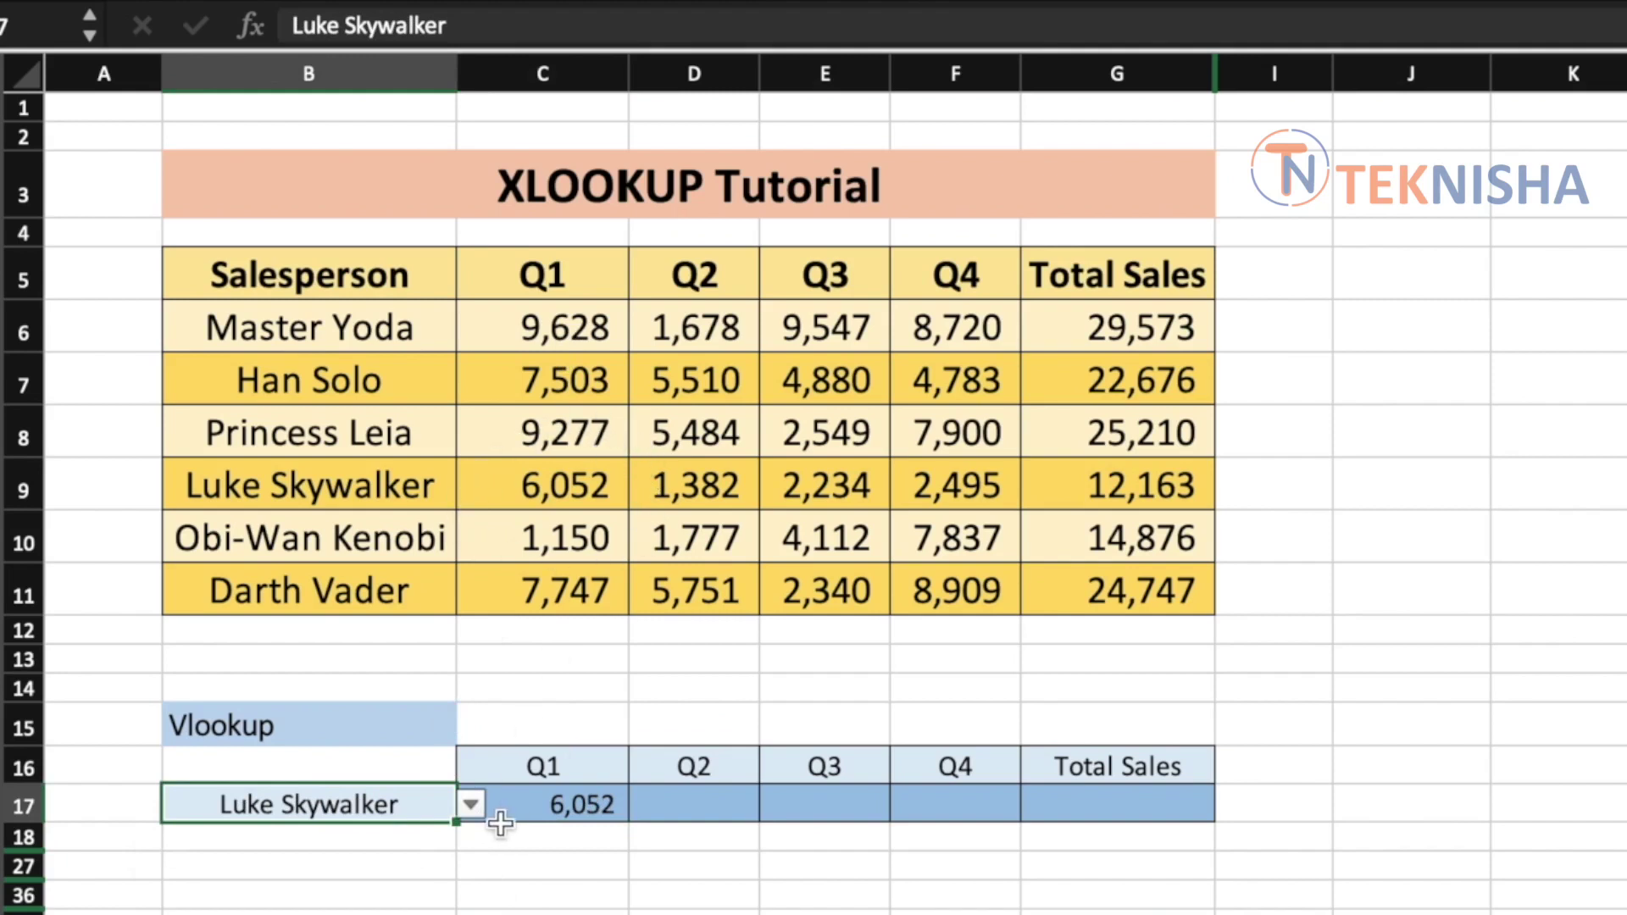
Step: Expand the return array of the XLOOKUP formula in C17 to C6:G11, covering all quarters and Total Sales
key("Right")
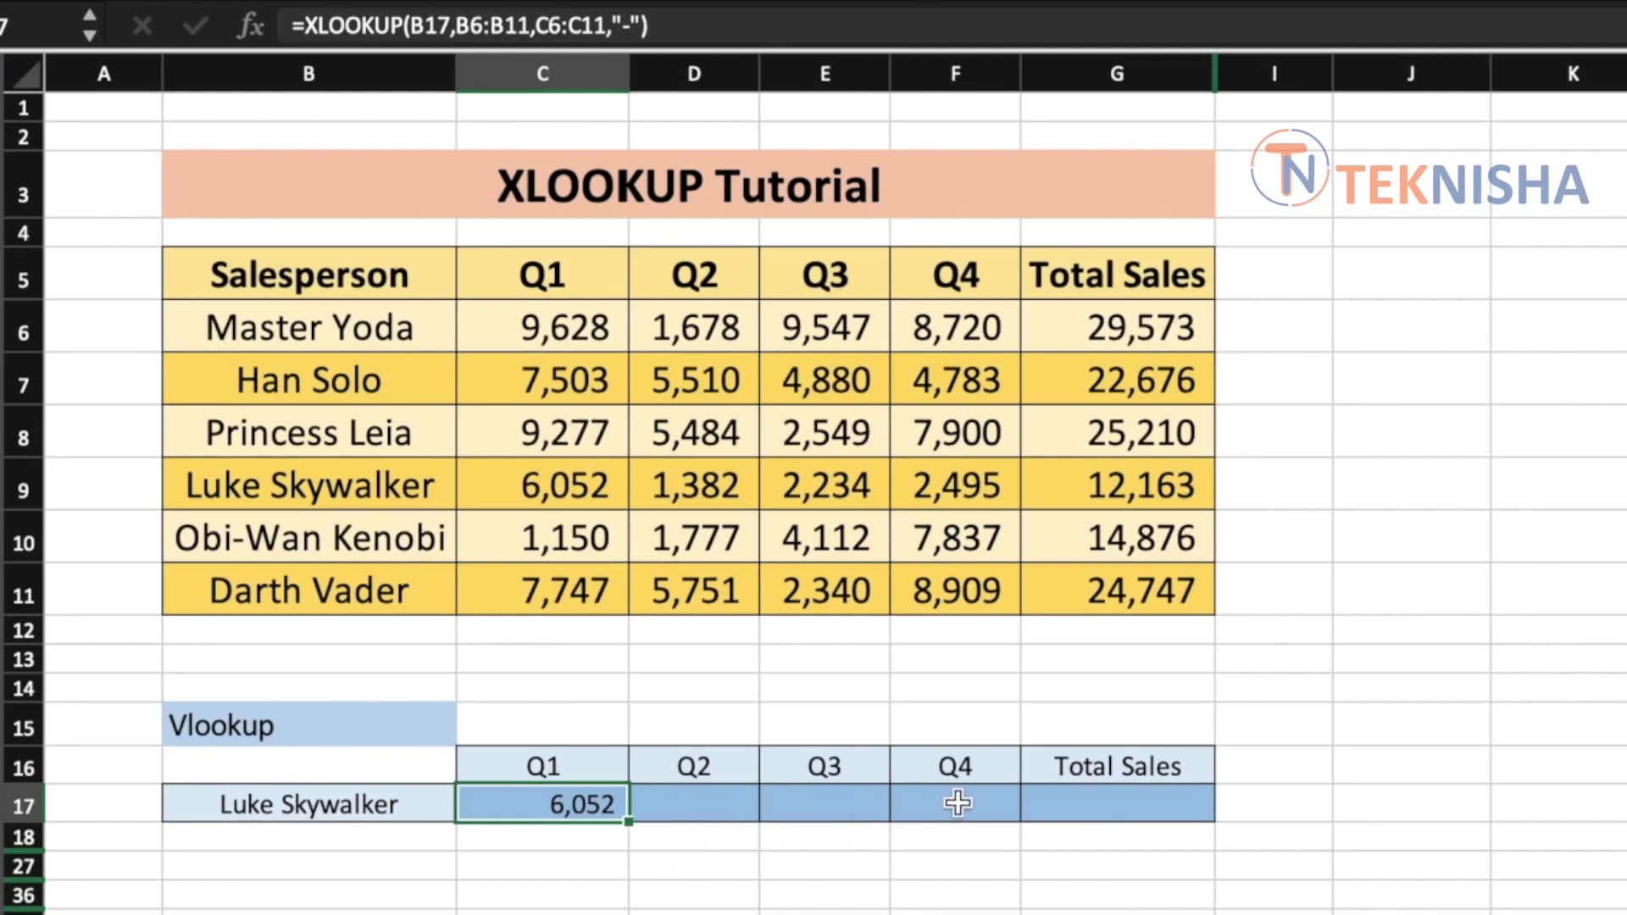
left_click(672, 810)
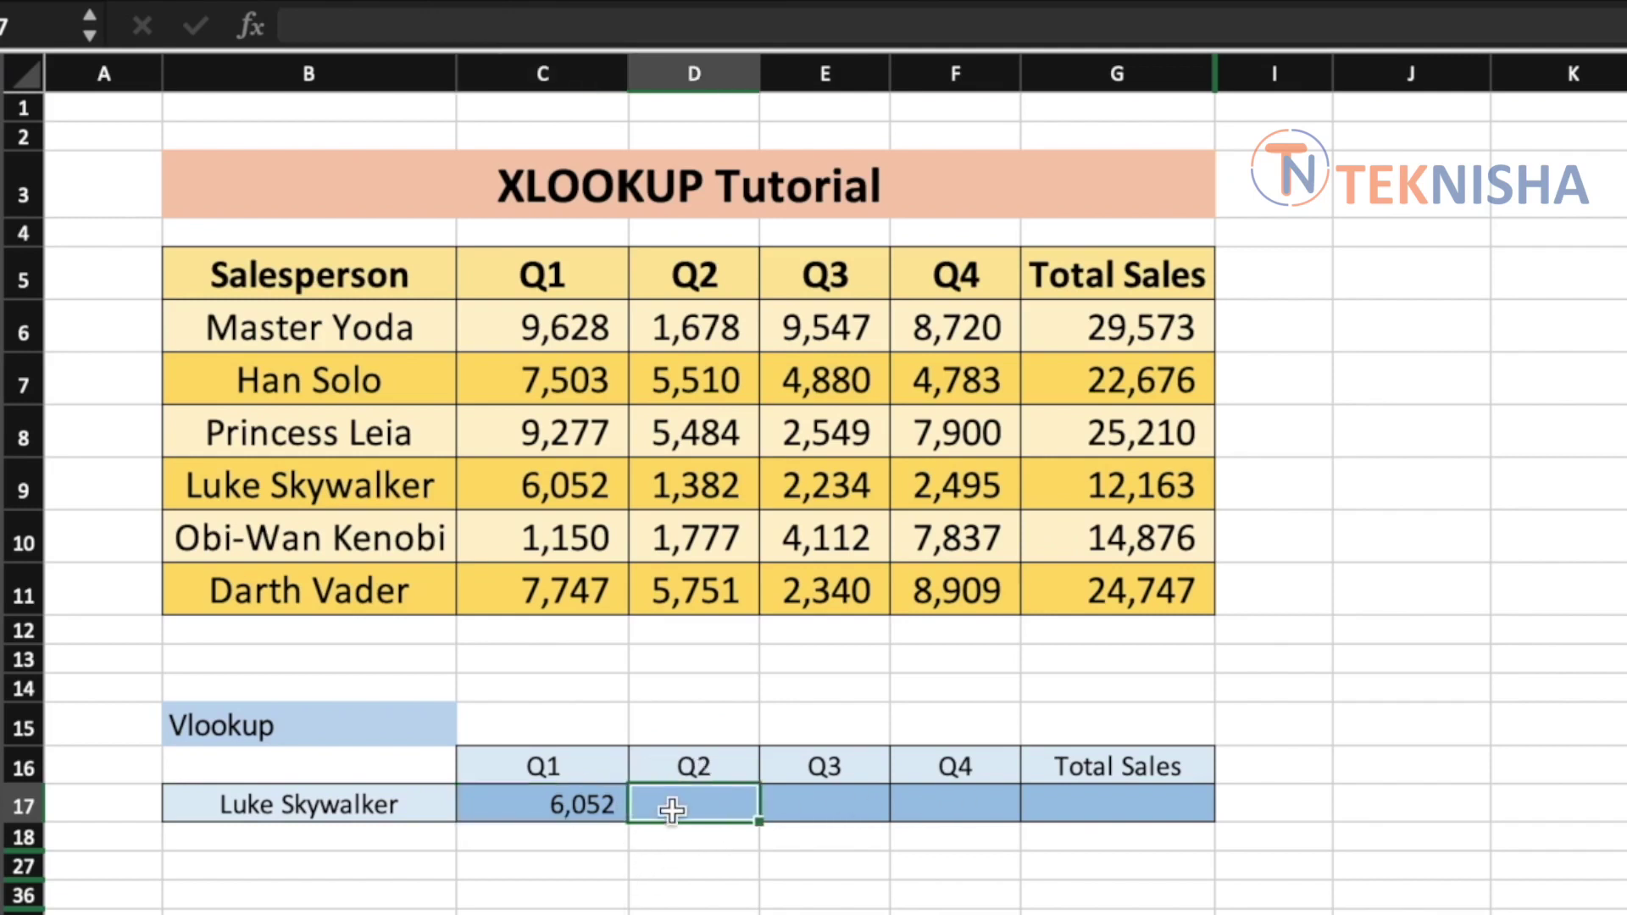
left_click(521, 805)
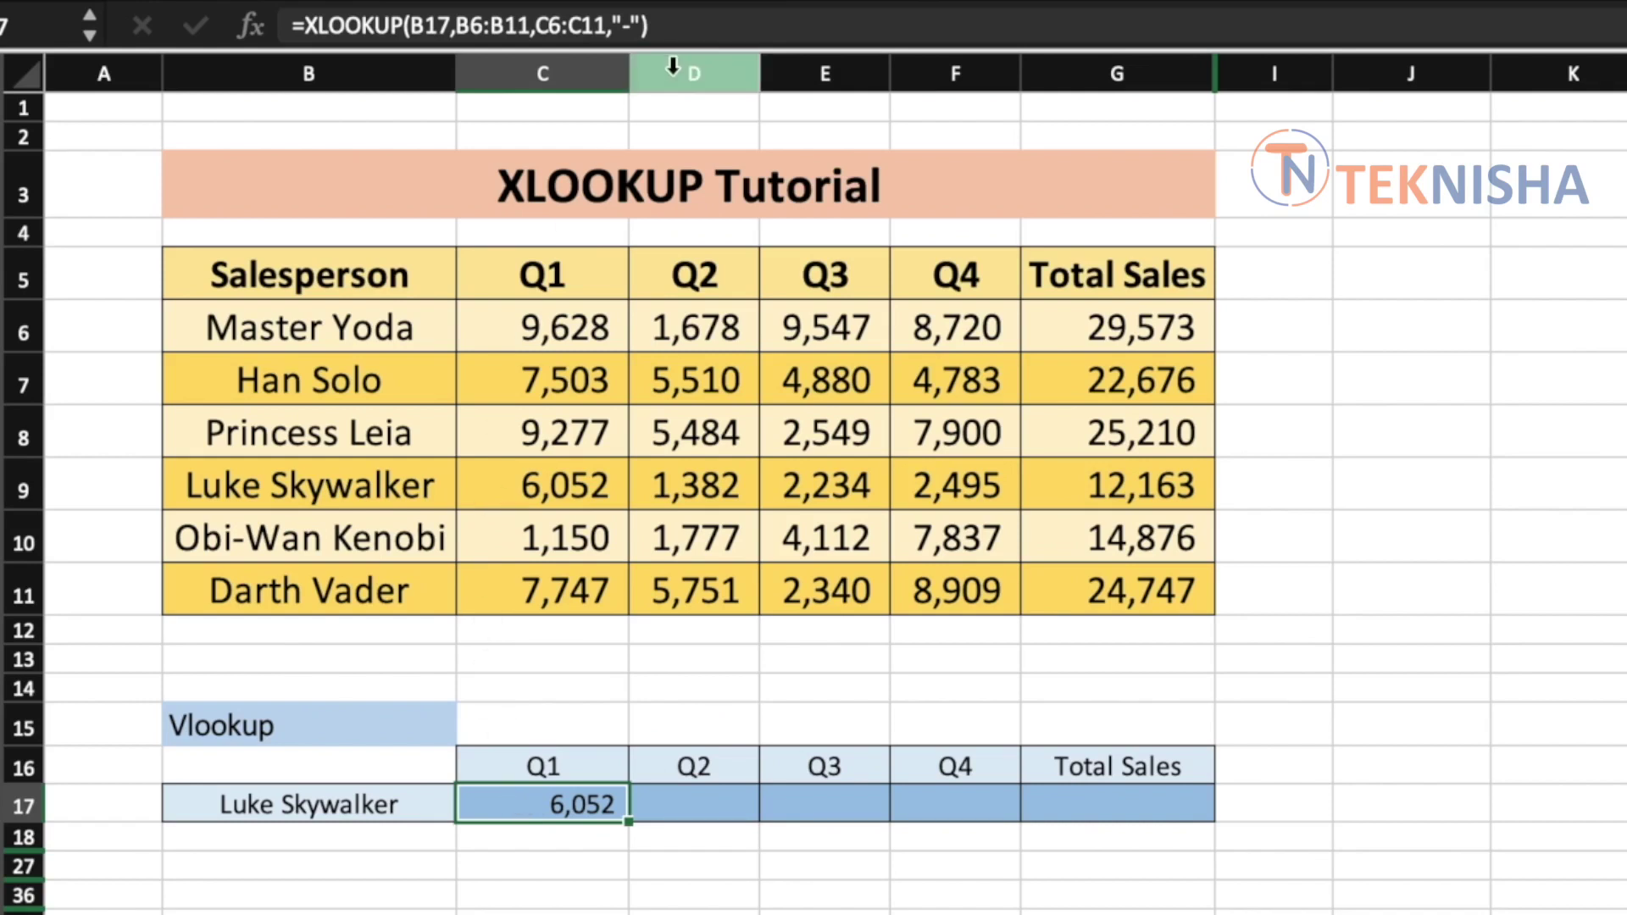
left_click(678, 27)
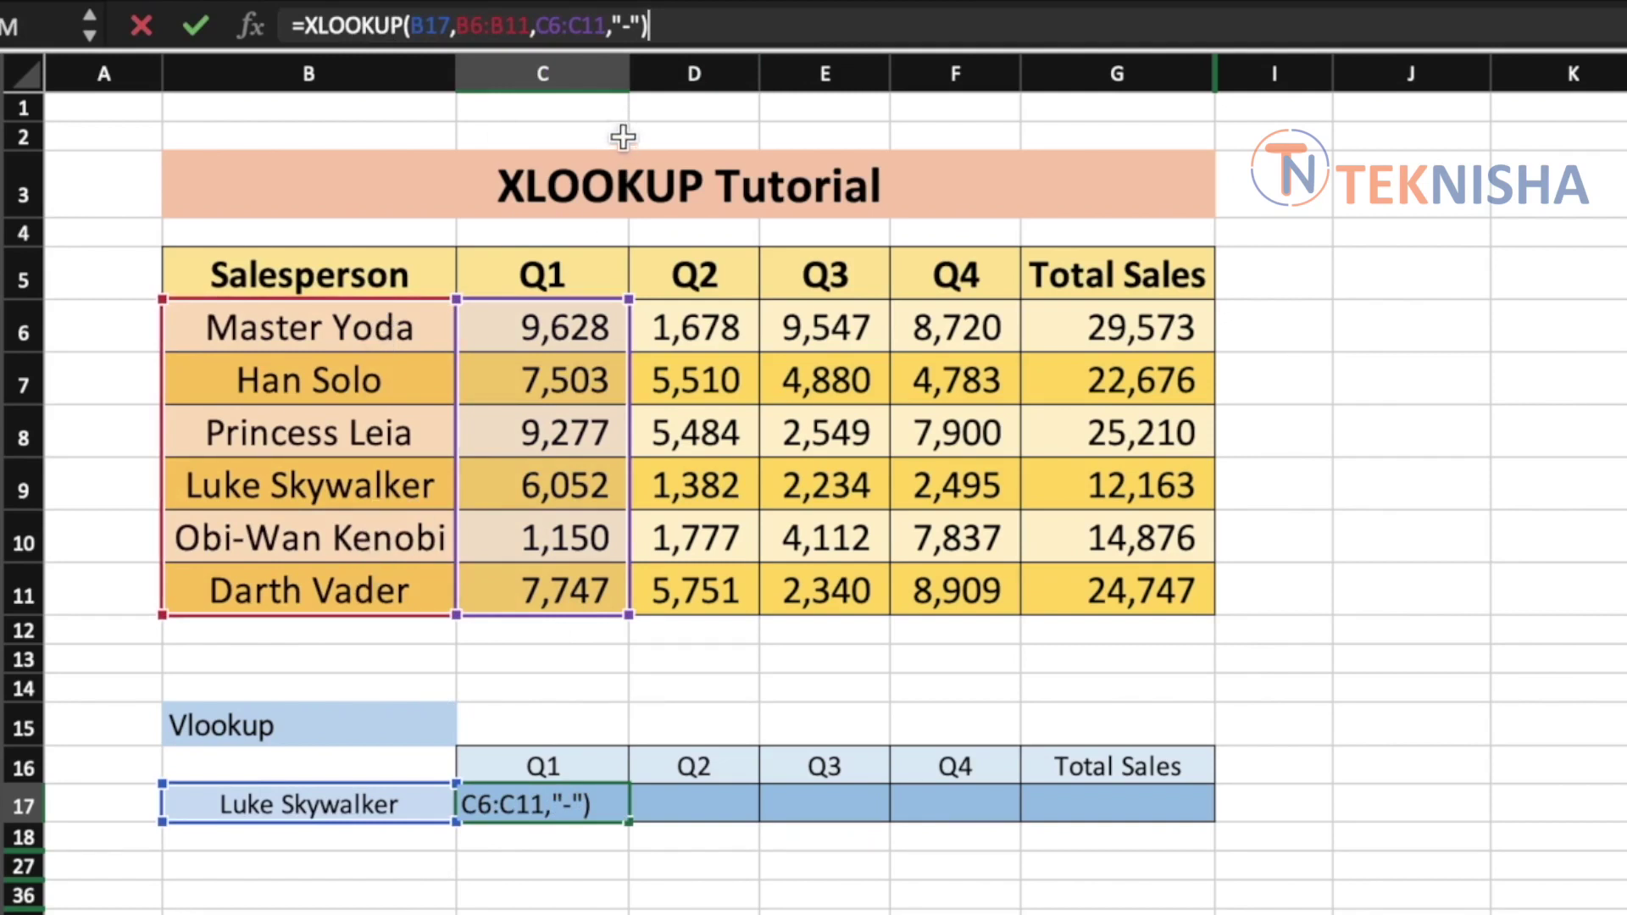
left_click_drag(540, 34, 602, 32)
left_click_drag(537, 307, 1115, 605)
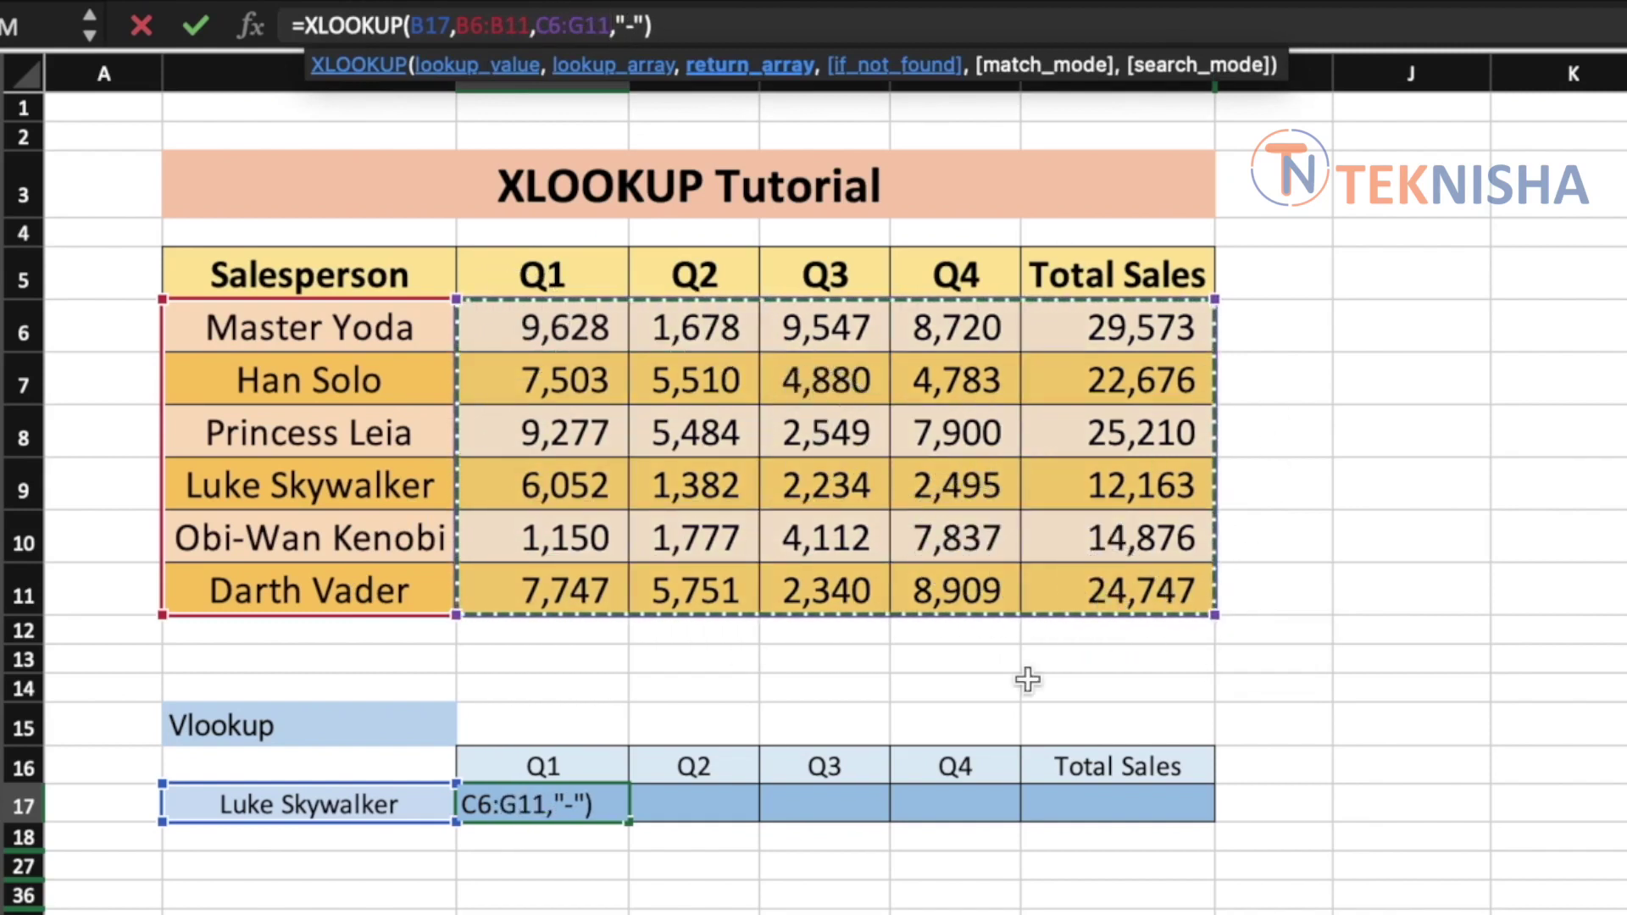
key("Return")
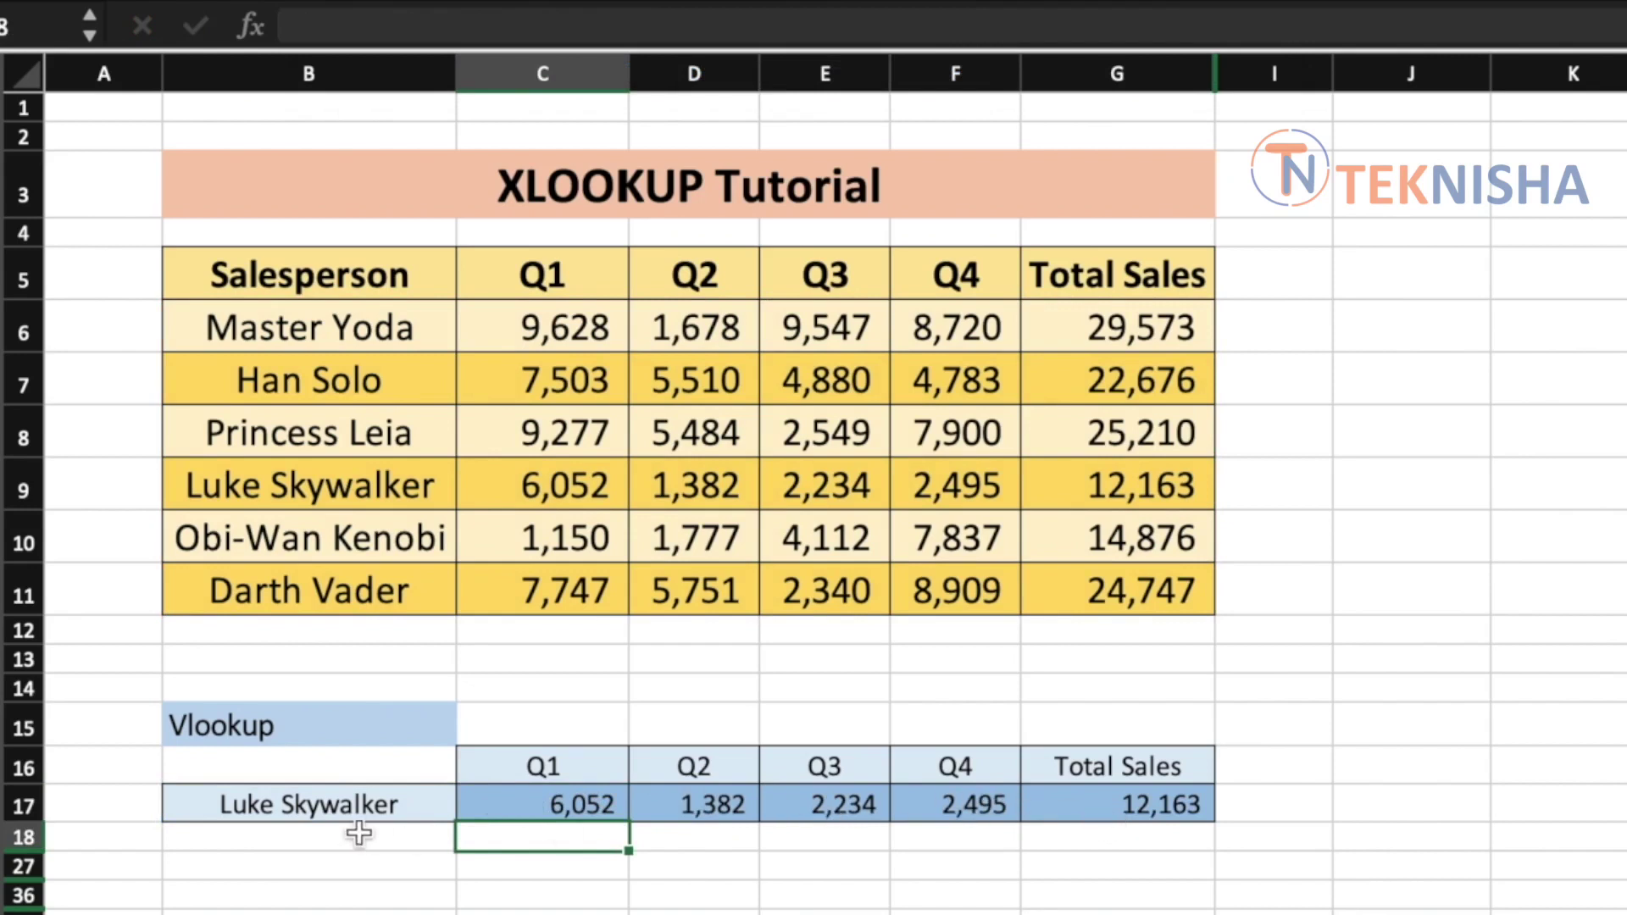
Step: Set the salesperson in cell B17 to Han Solo and check the returned row against source range C7:G7
left_click(566, 805)
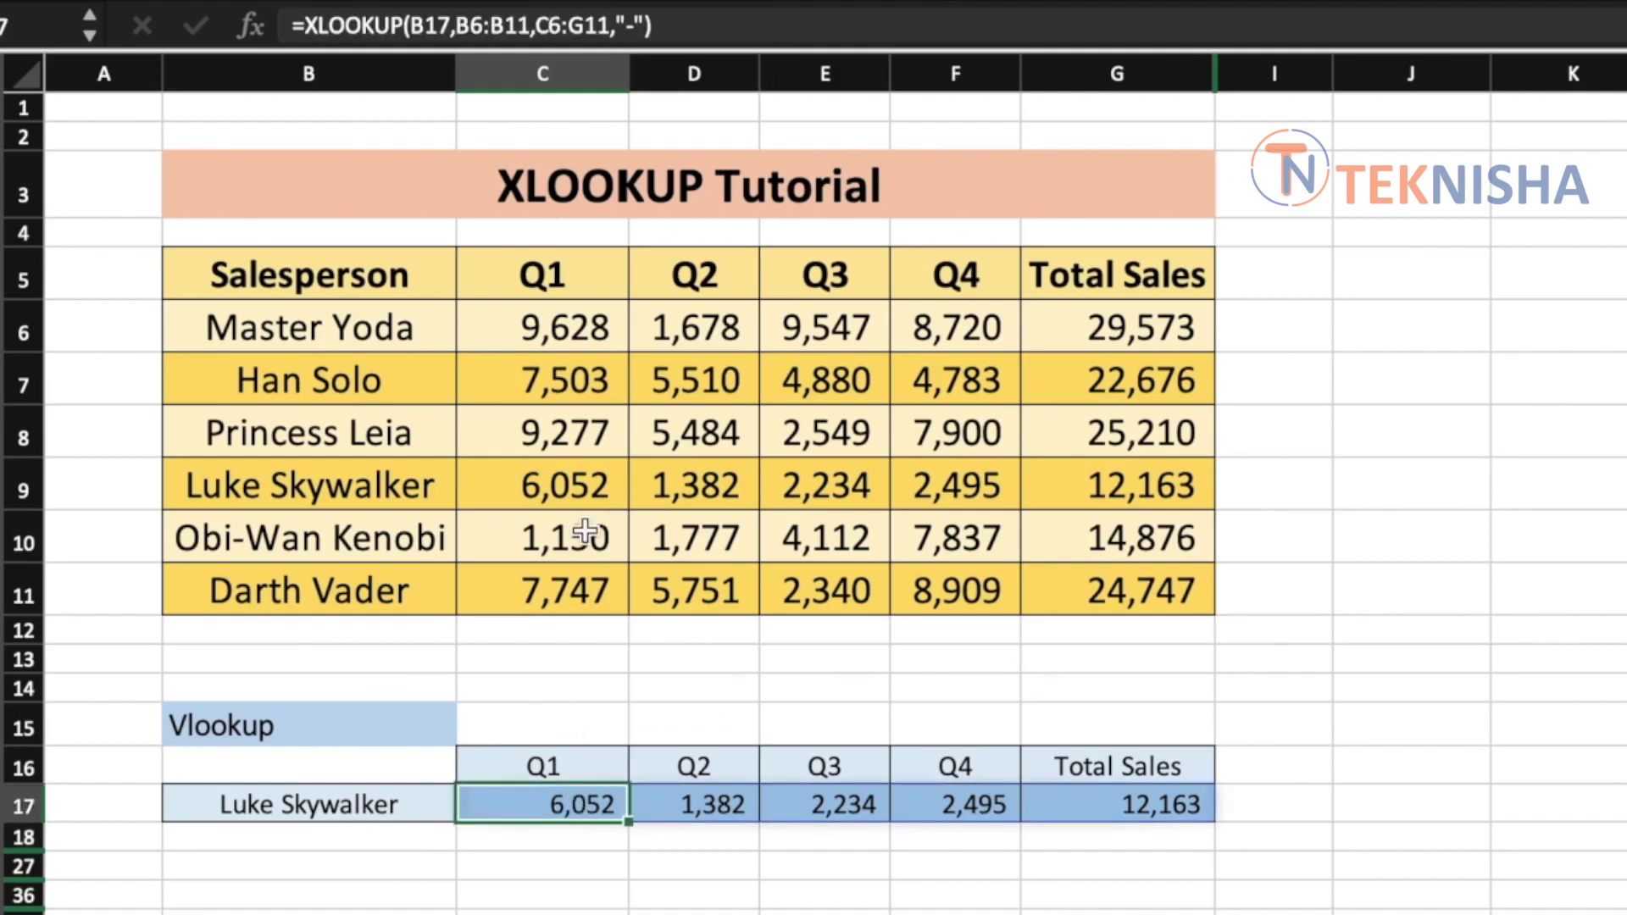
left_click(320, 805)
left_click(471, 803)
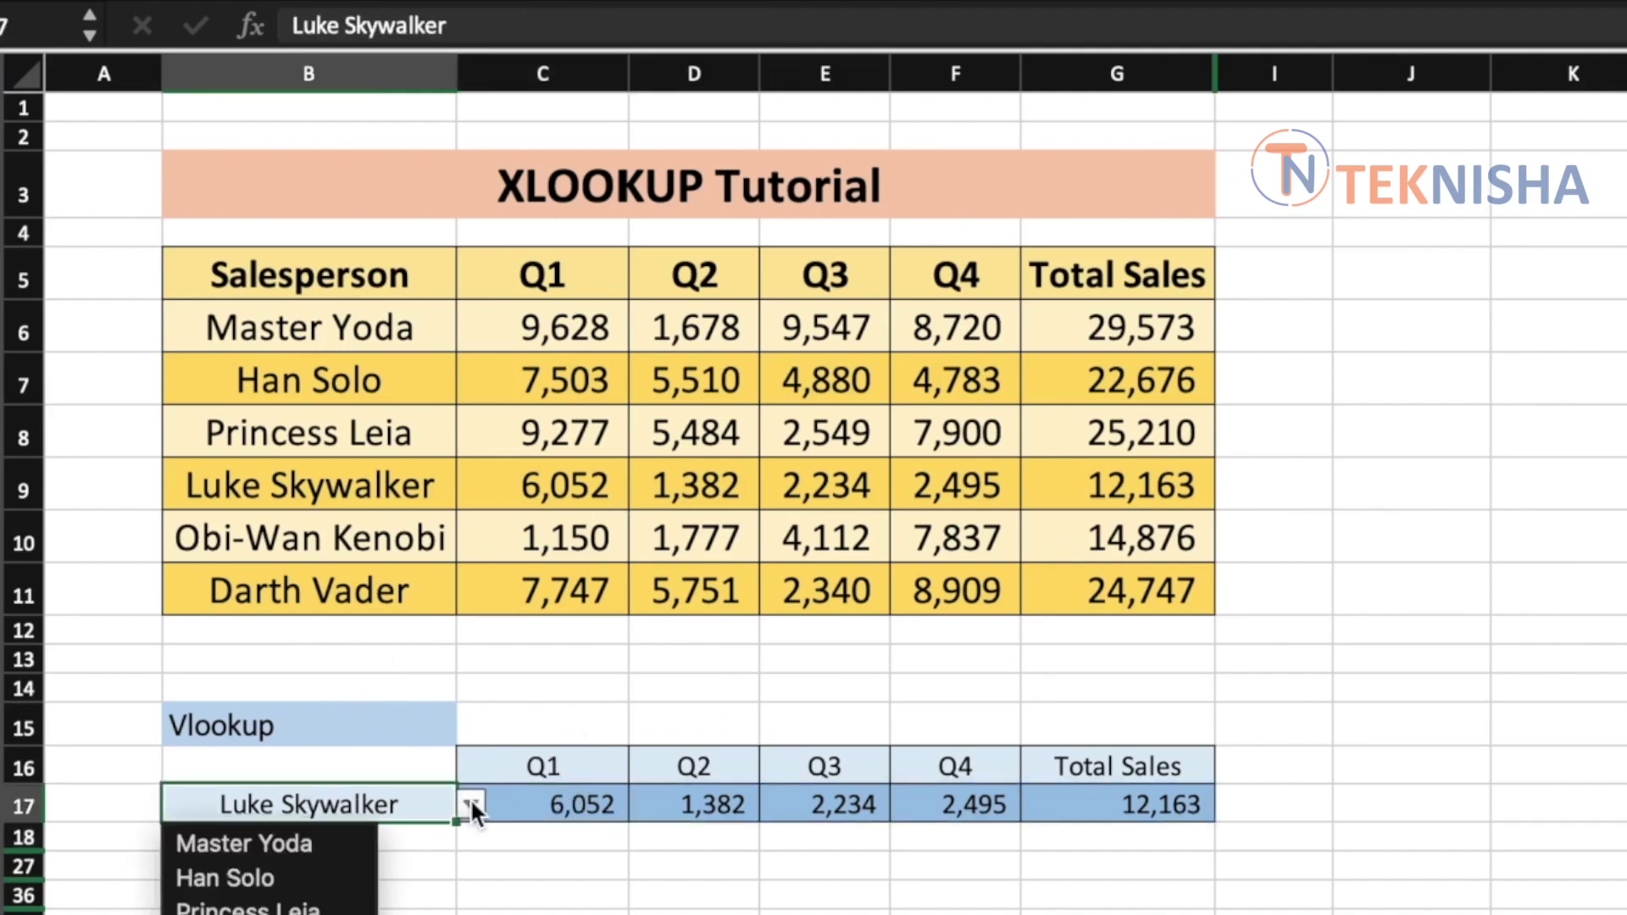
left_click(320, 886)
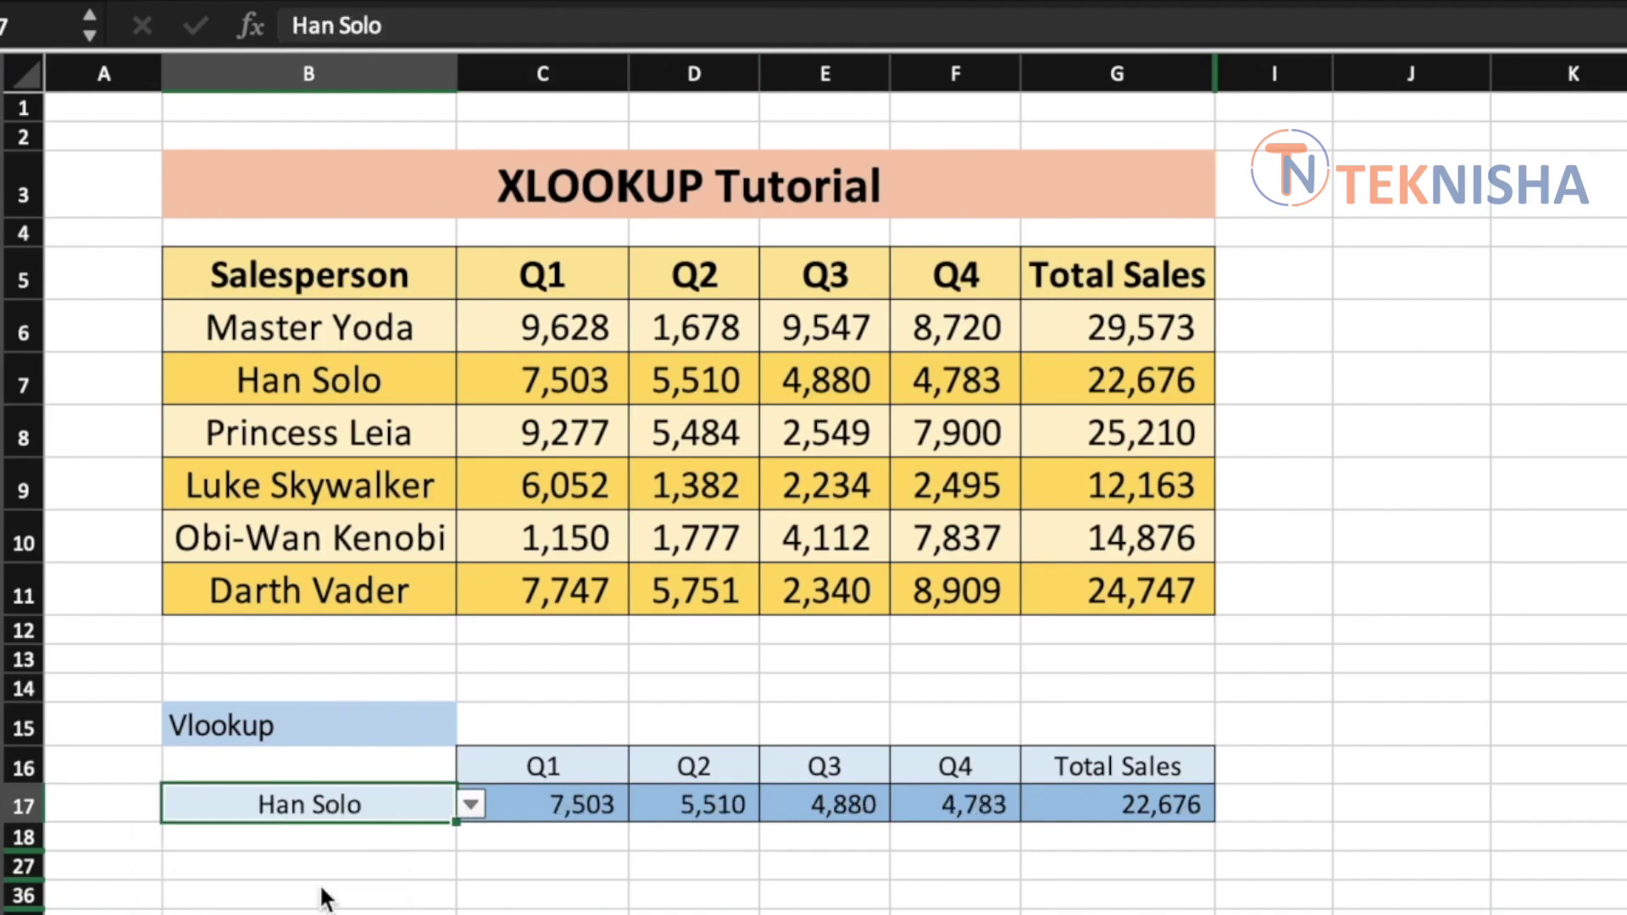
left_click_drag(569, 382, 1110, 390)
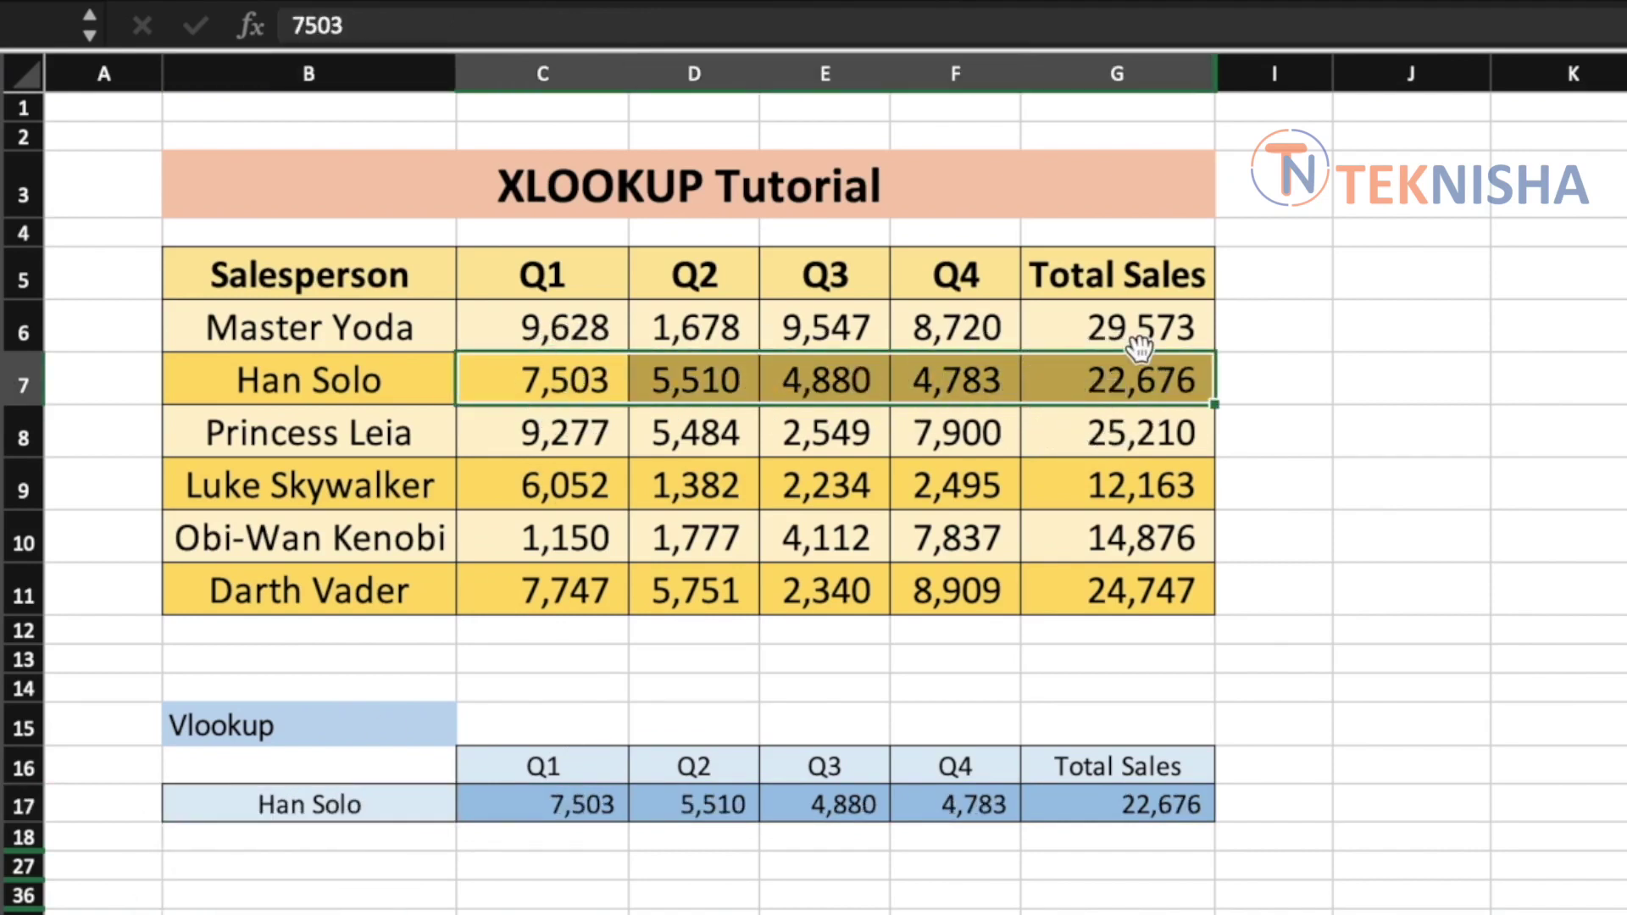
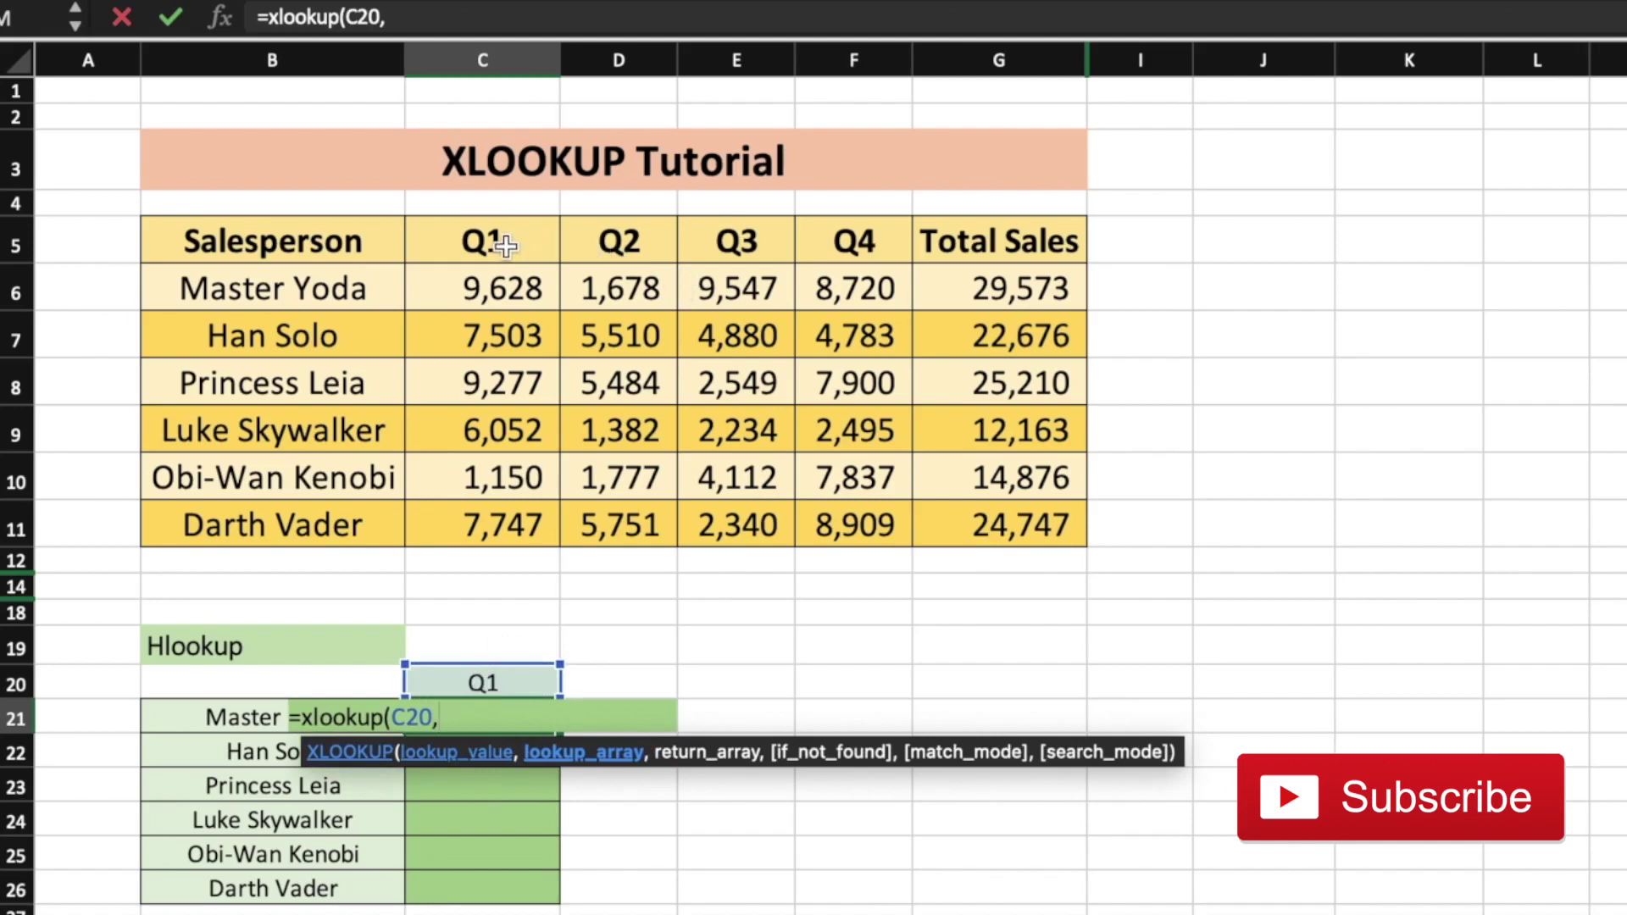
Step: Complete the XLOOKUP formula in C21 with lookup array C5:G5, return array C6:G6 and "-" as the not-found value
left_click_drag(506, 246, 965, 246)
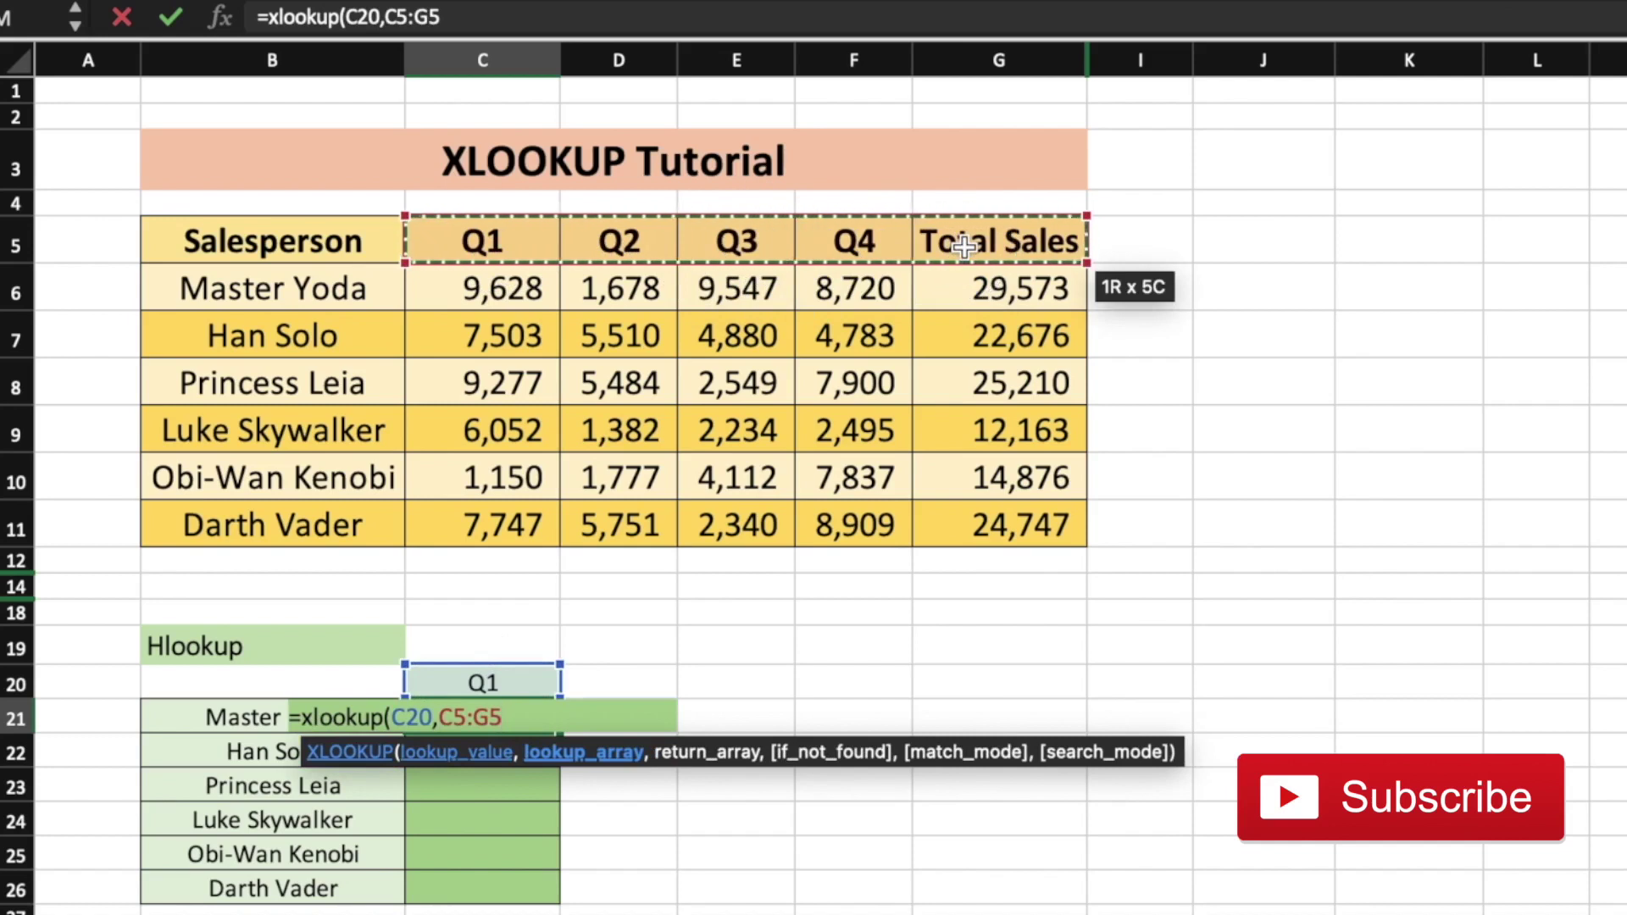
type(",")
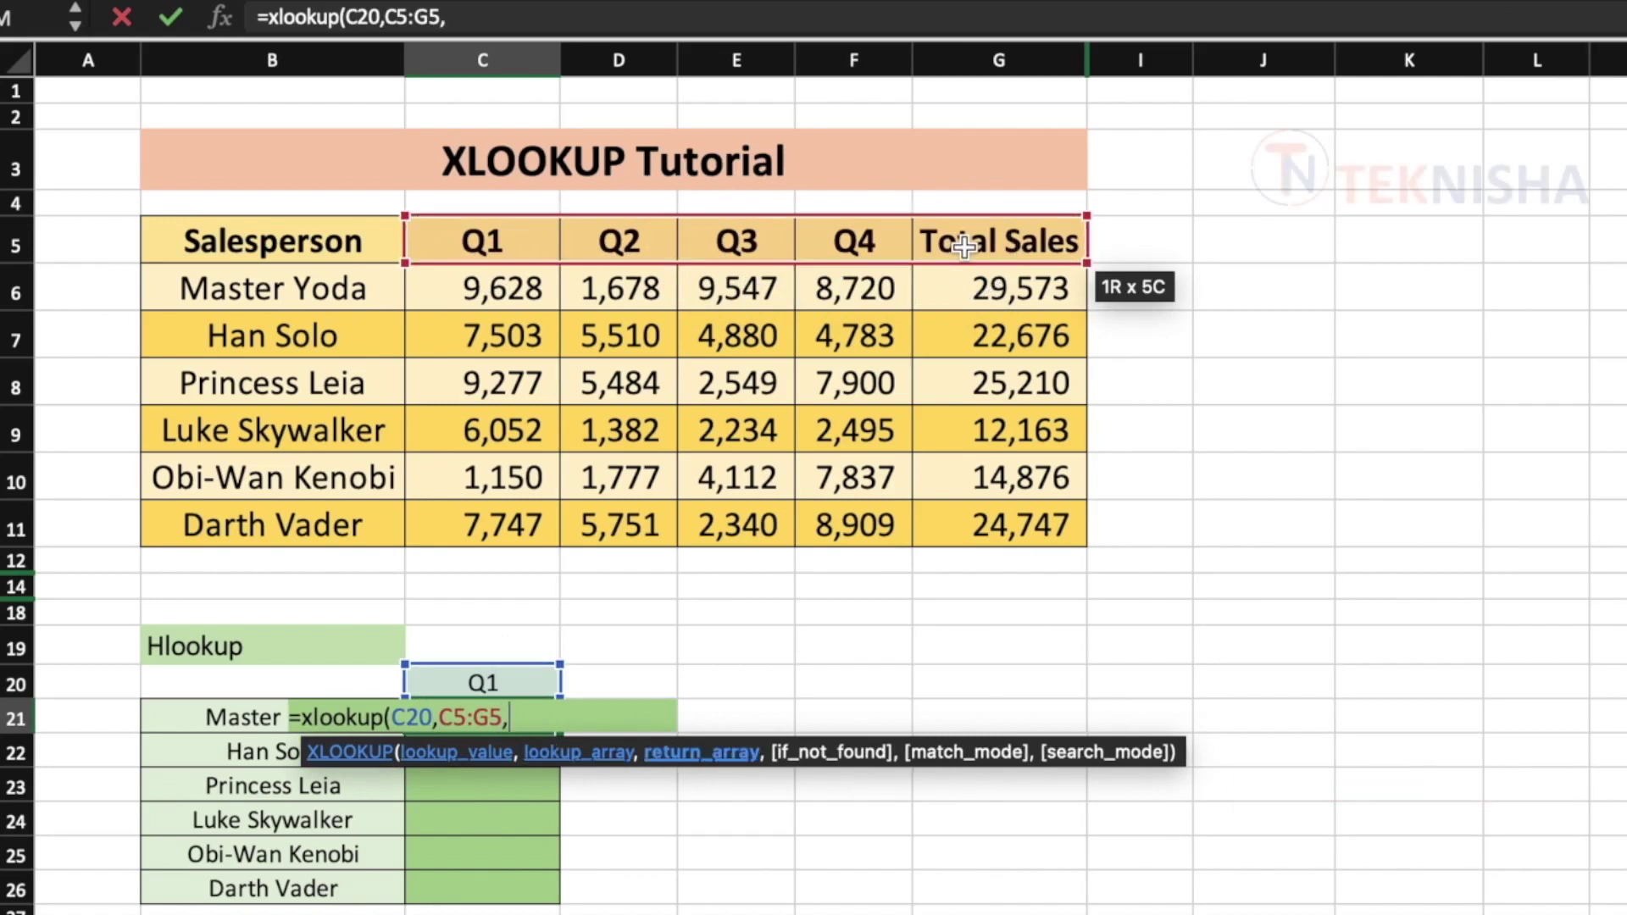
left_click(529, 293)
left_click_drag(528, 293, 1008, 293)
type(",\"-")
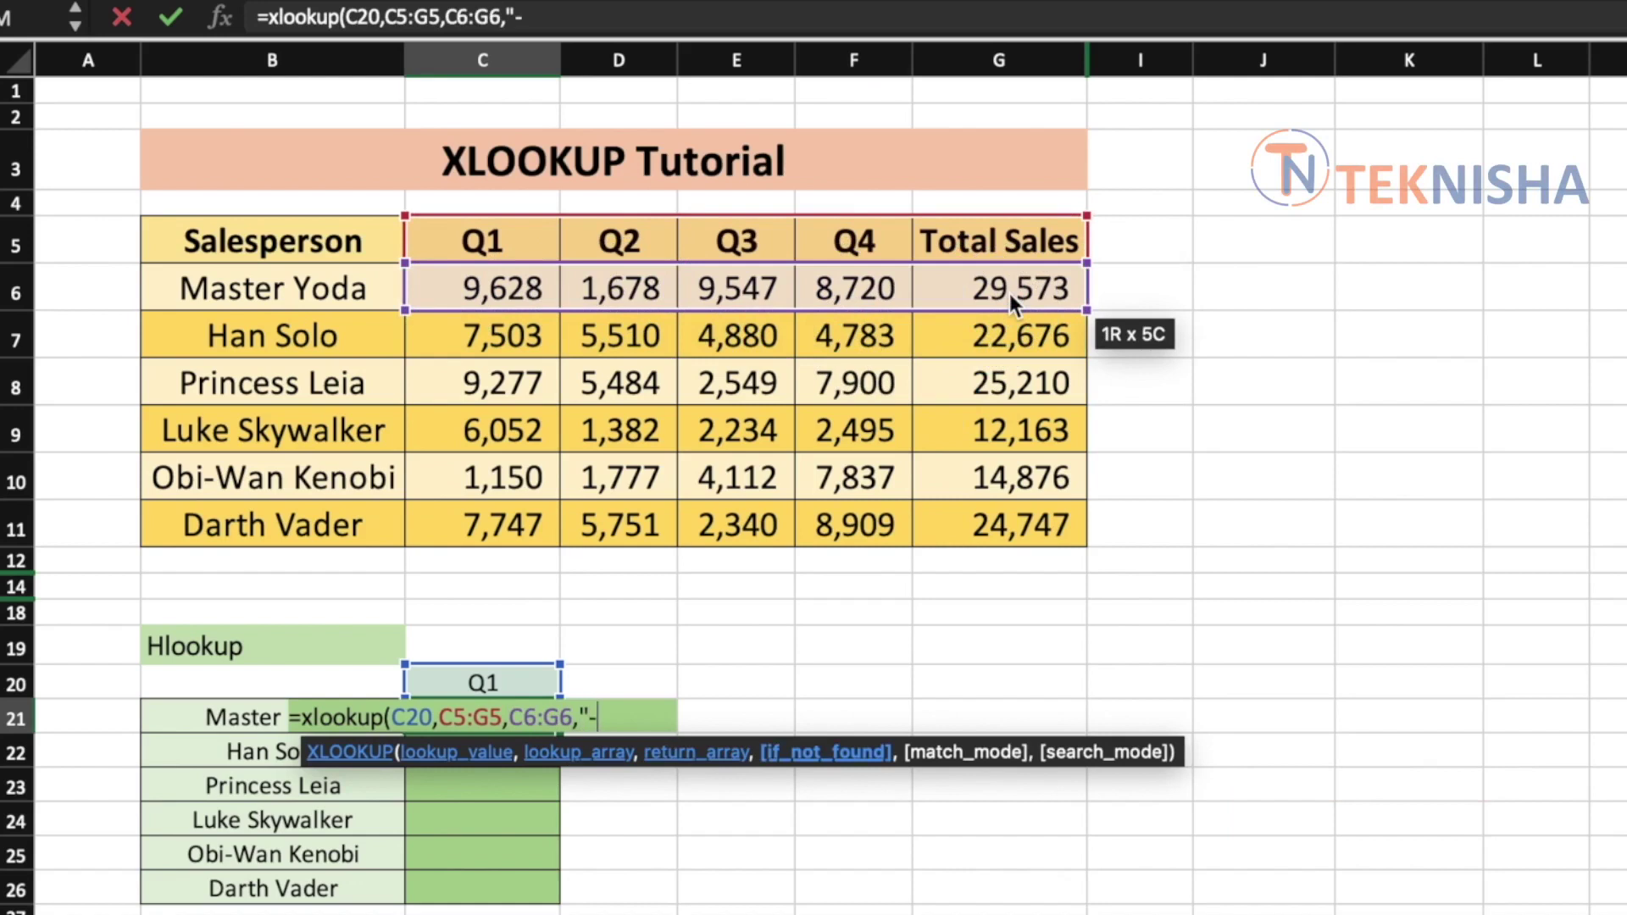
type("\")")
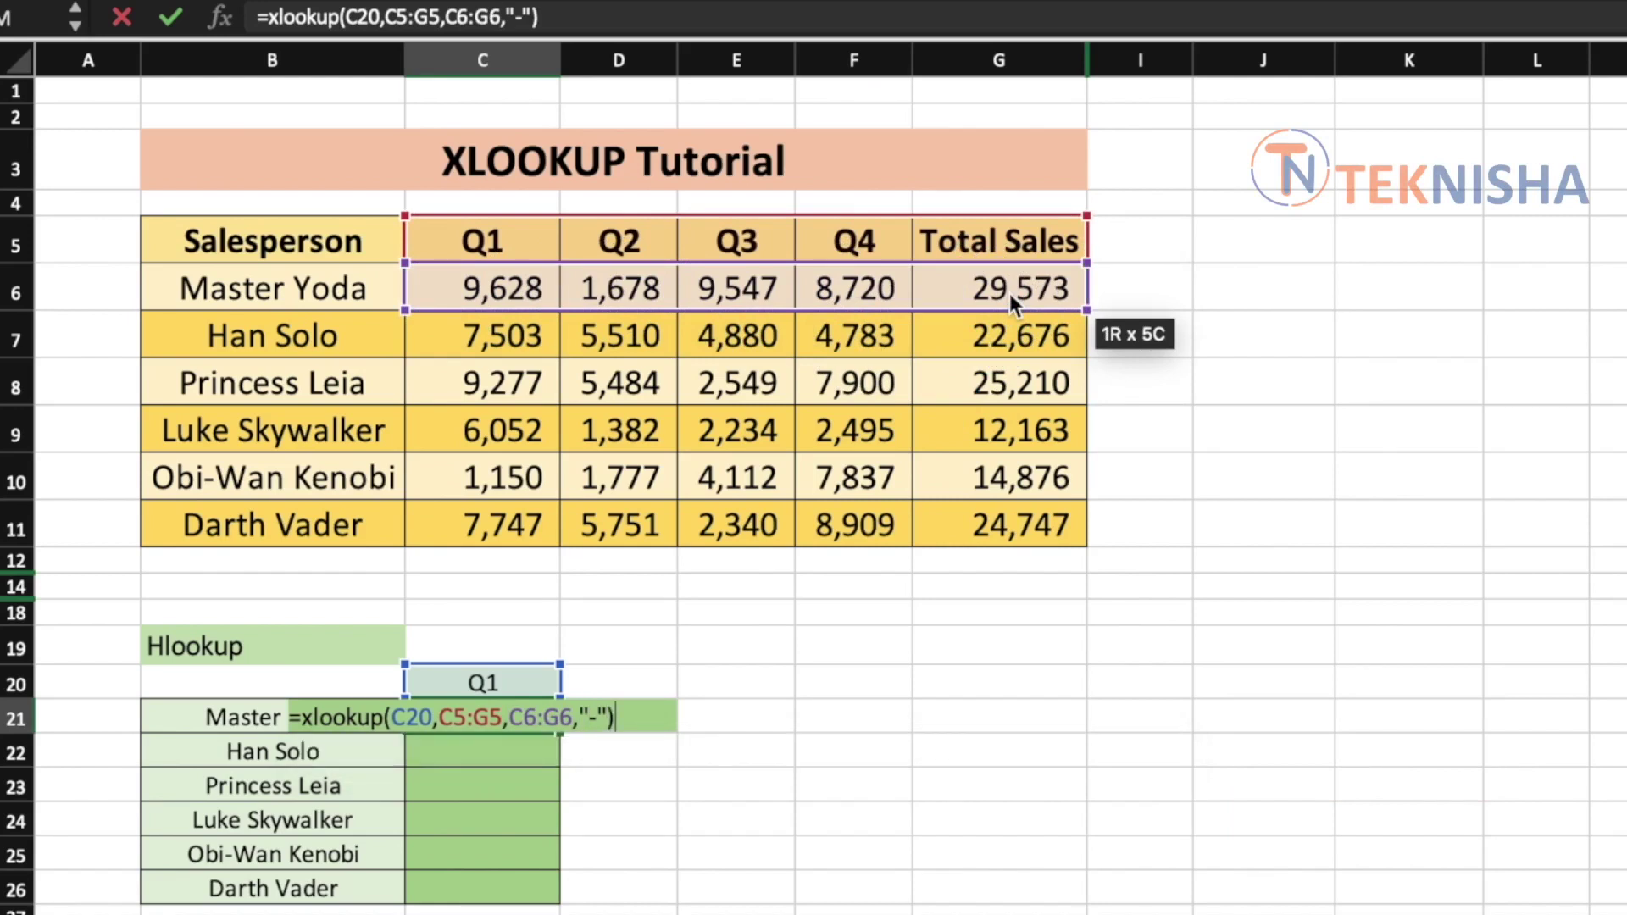
key("Return")
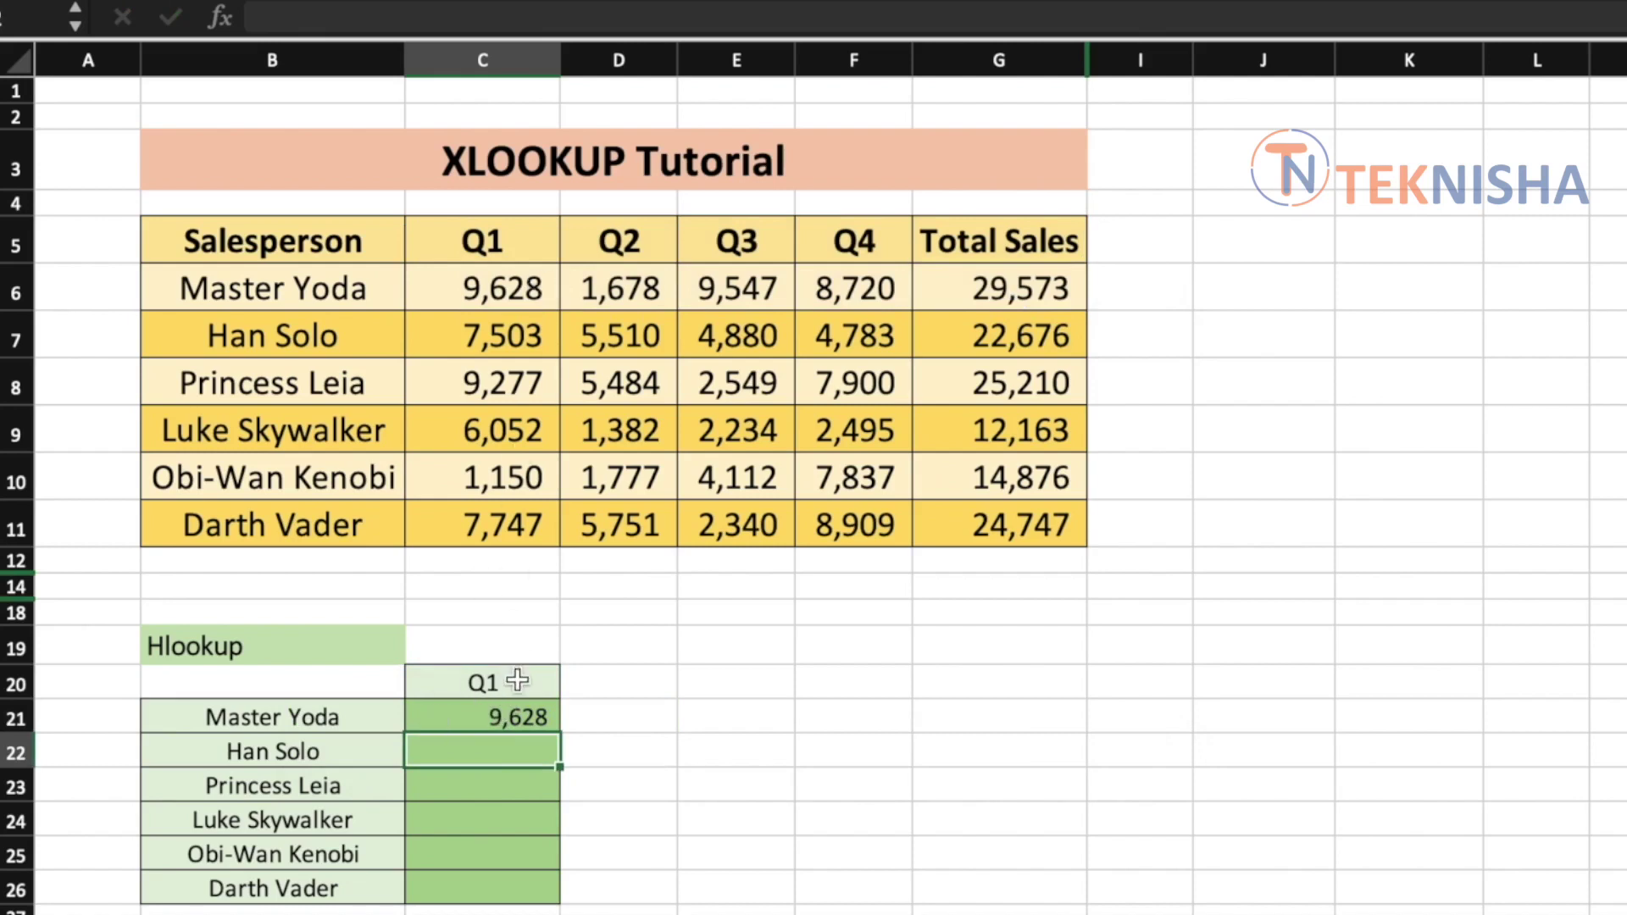
Step: Switch the Hlookup heading in cell C20 to Q3 and inspect the Master Yoda formula in C21
left_click(517, 680)
left_click(574, 683)
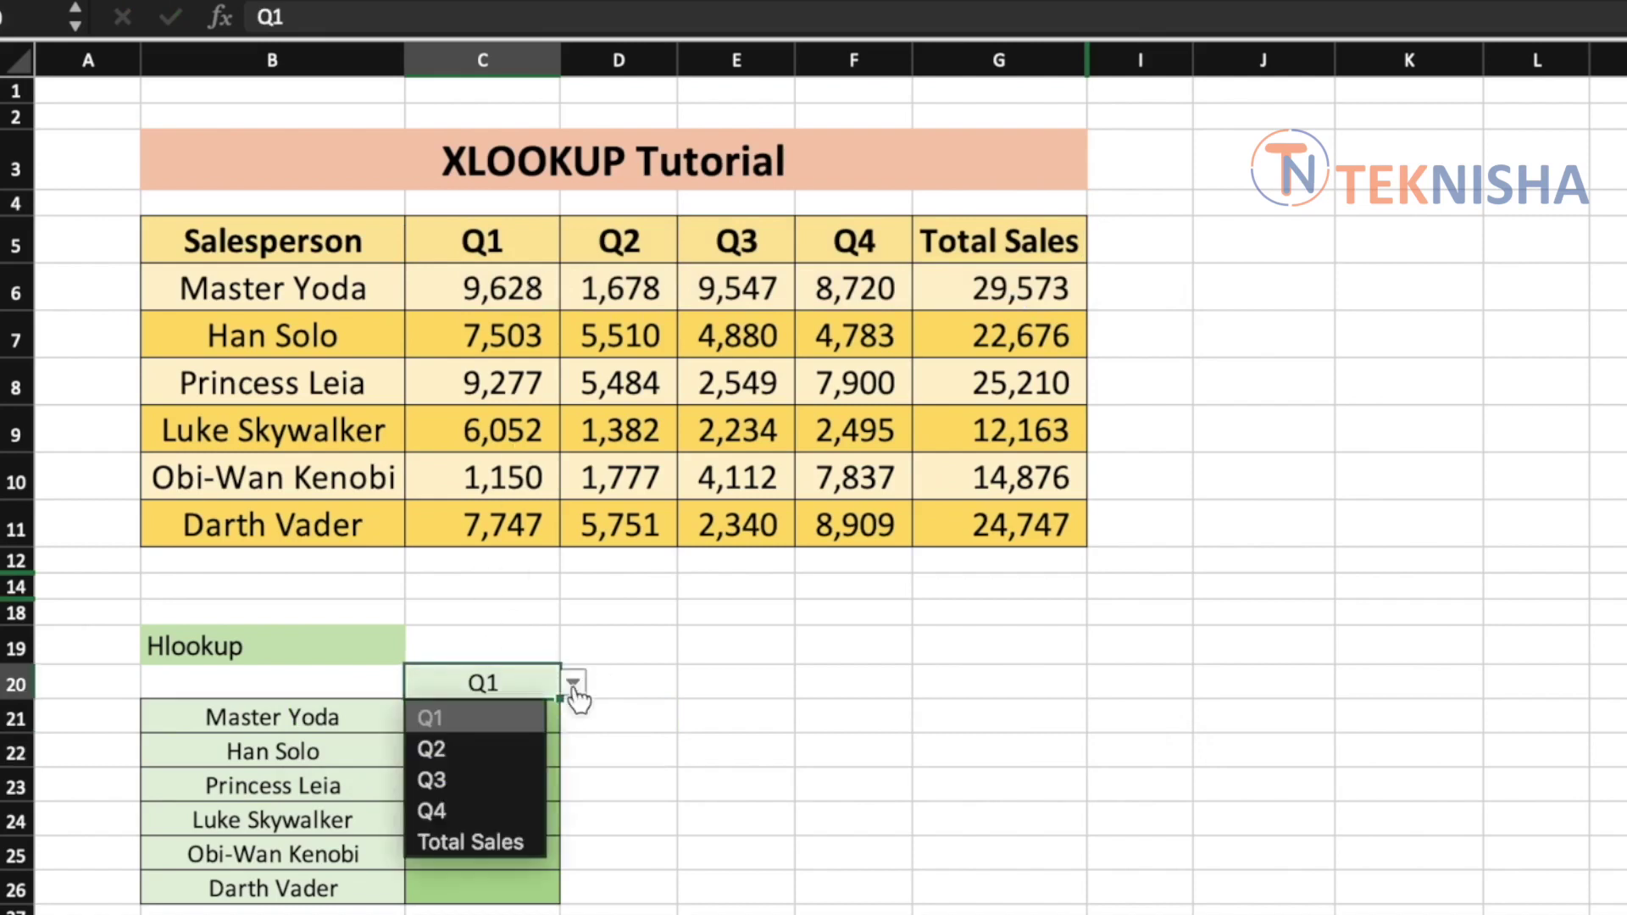
left_click(470, 788)
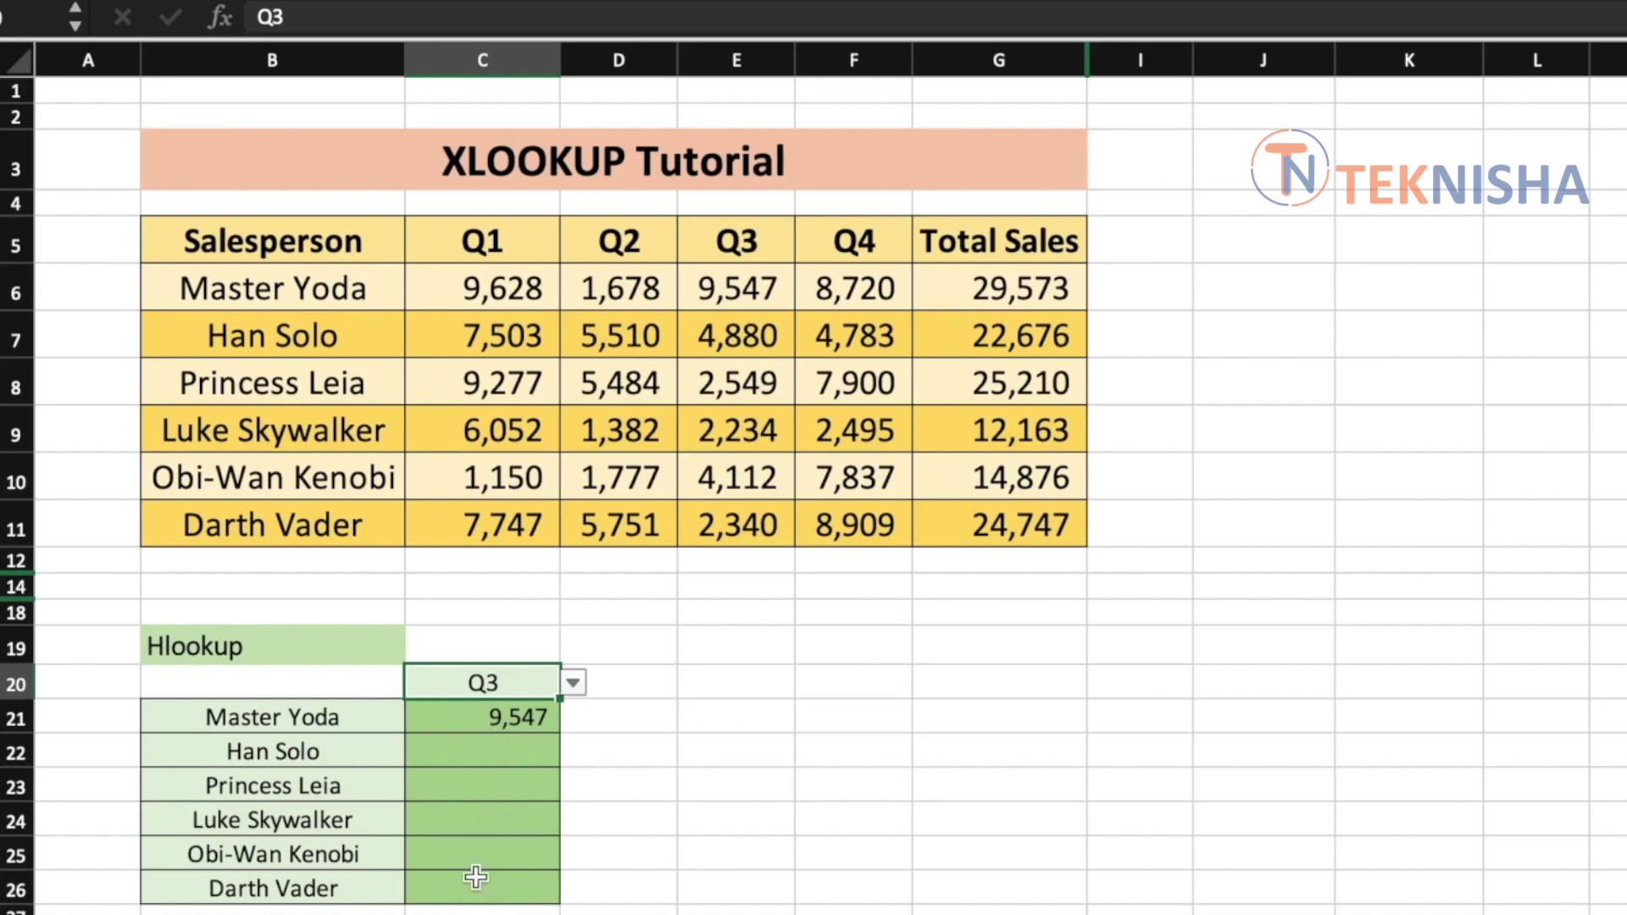
left_click(461, 719)
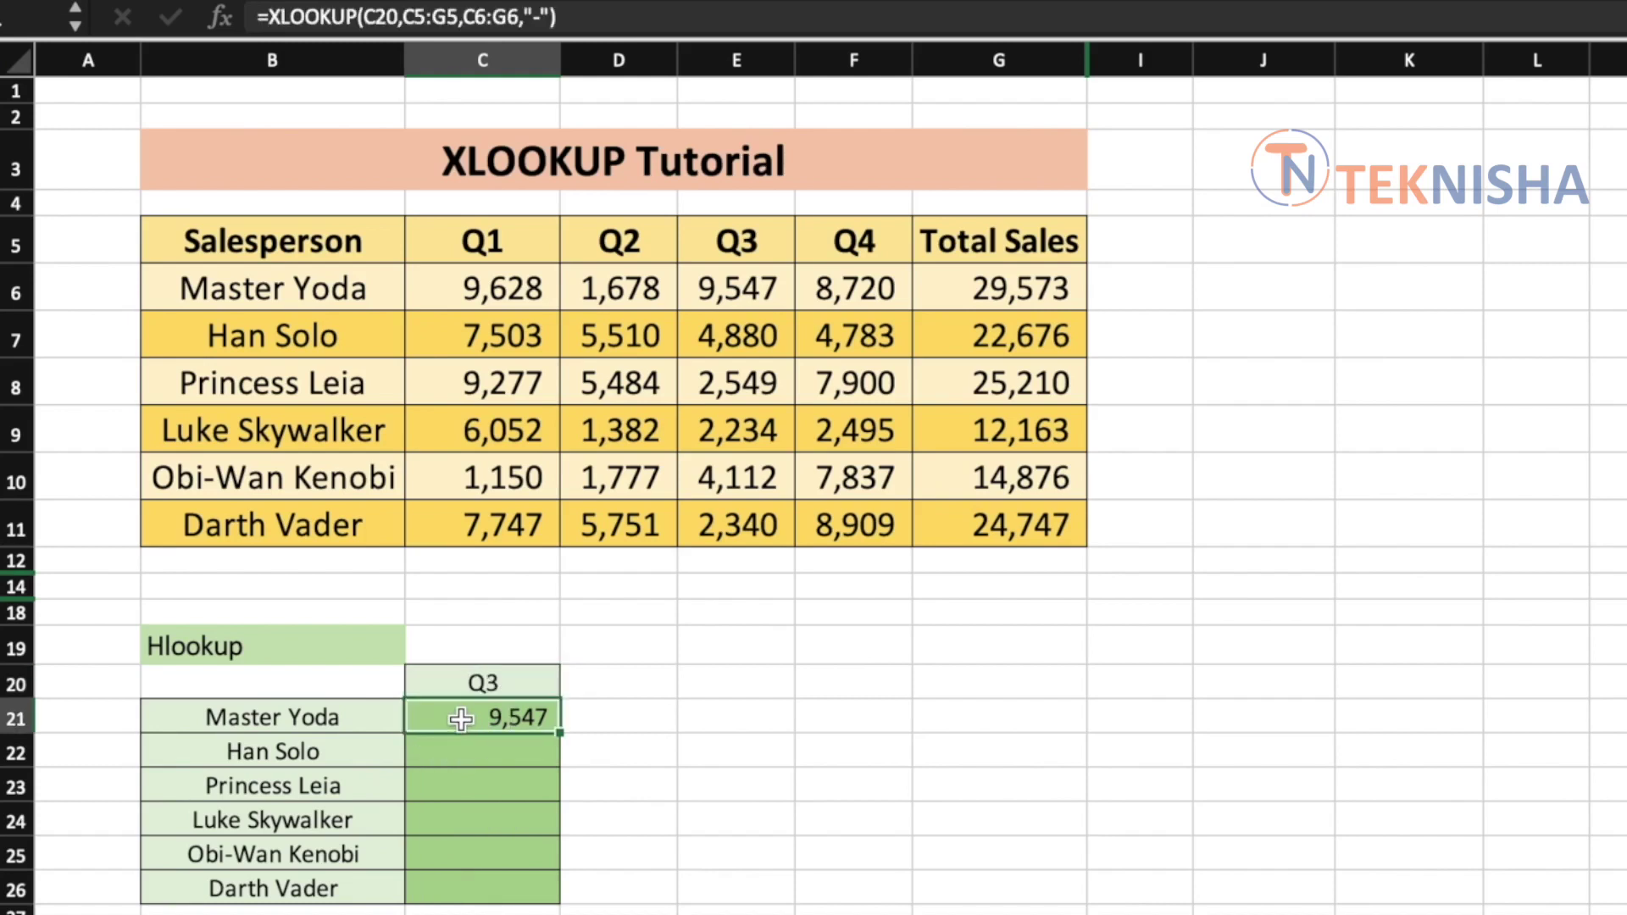
Step: Expand the return array of the XLOOKUP formula in C21 to C6:G11 so it covers every salesperson
left_click(517, 18)
key("BackSpace")
key("BackSpace")
key("BackSpace")
key("BackSpace")
key("BackSpace")
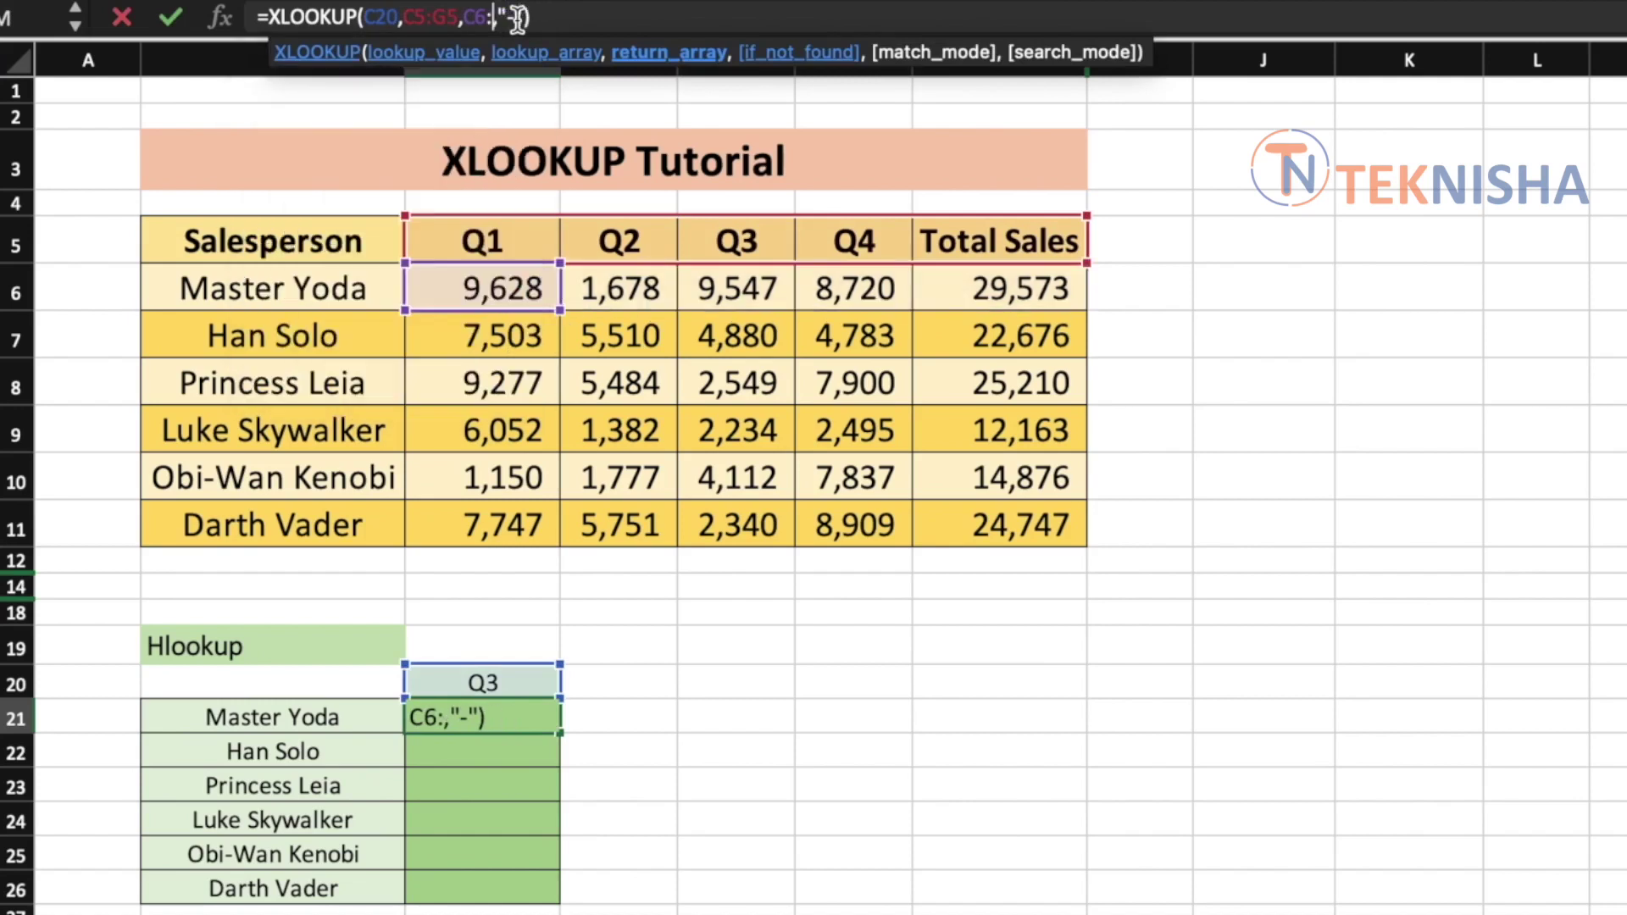
left_click_drag(537, 280, 1024, 513)
key("Return")
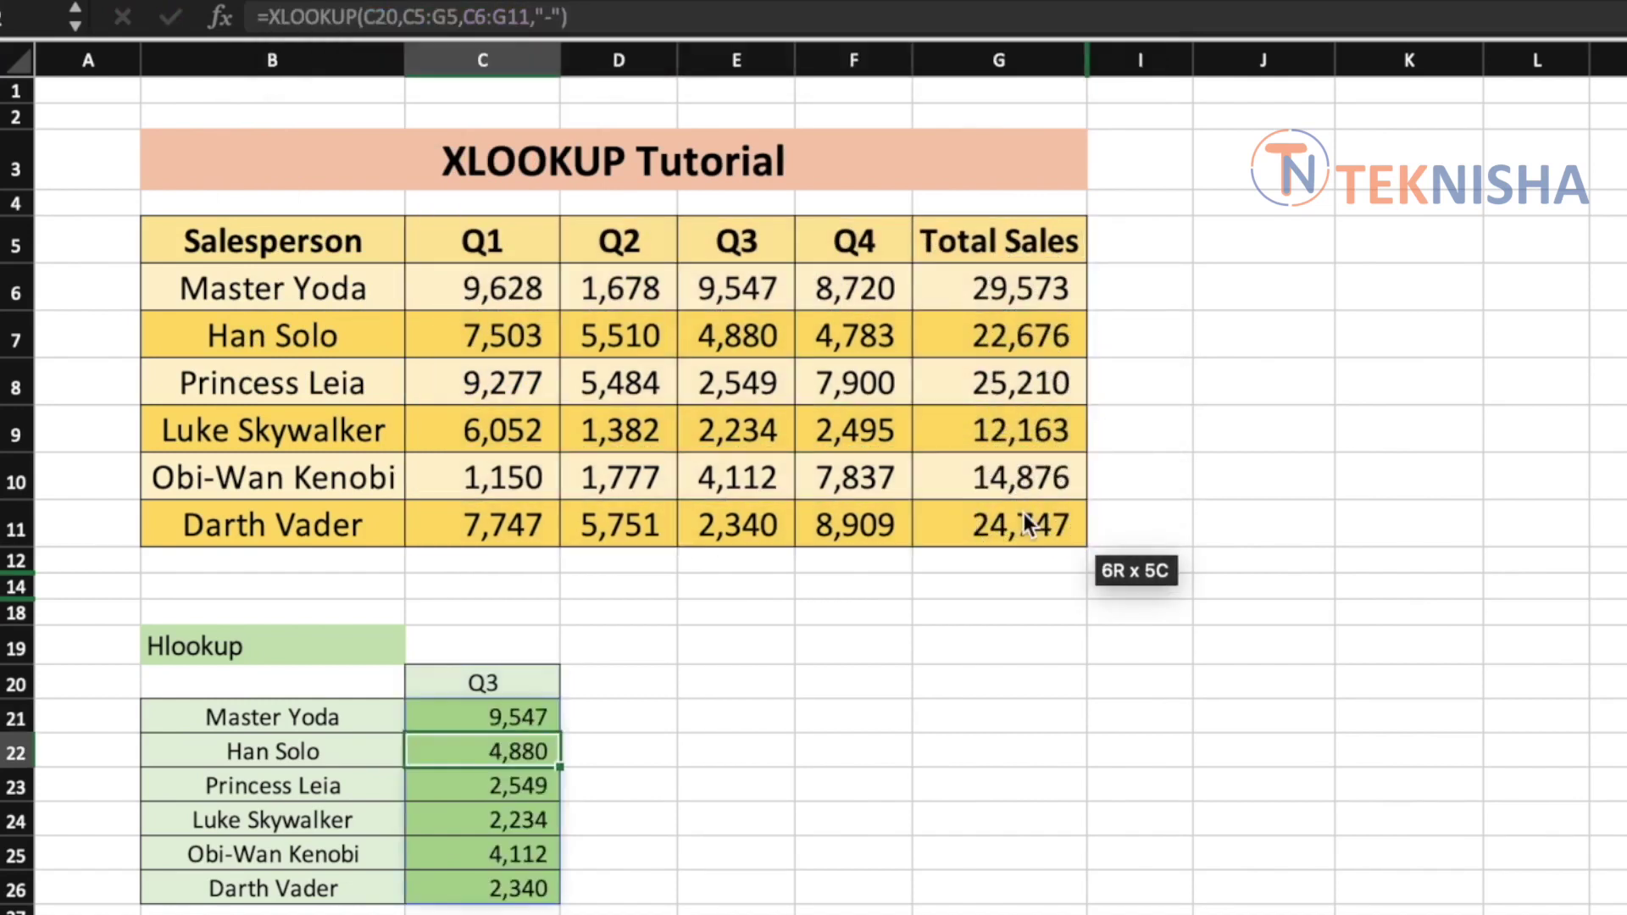
Step: Compare the Hlookup results with source range E6:E11, and set the quarter in C20 to Q2
left_click(441, 728)
left_click_drag(738, 290, 765, 527)
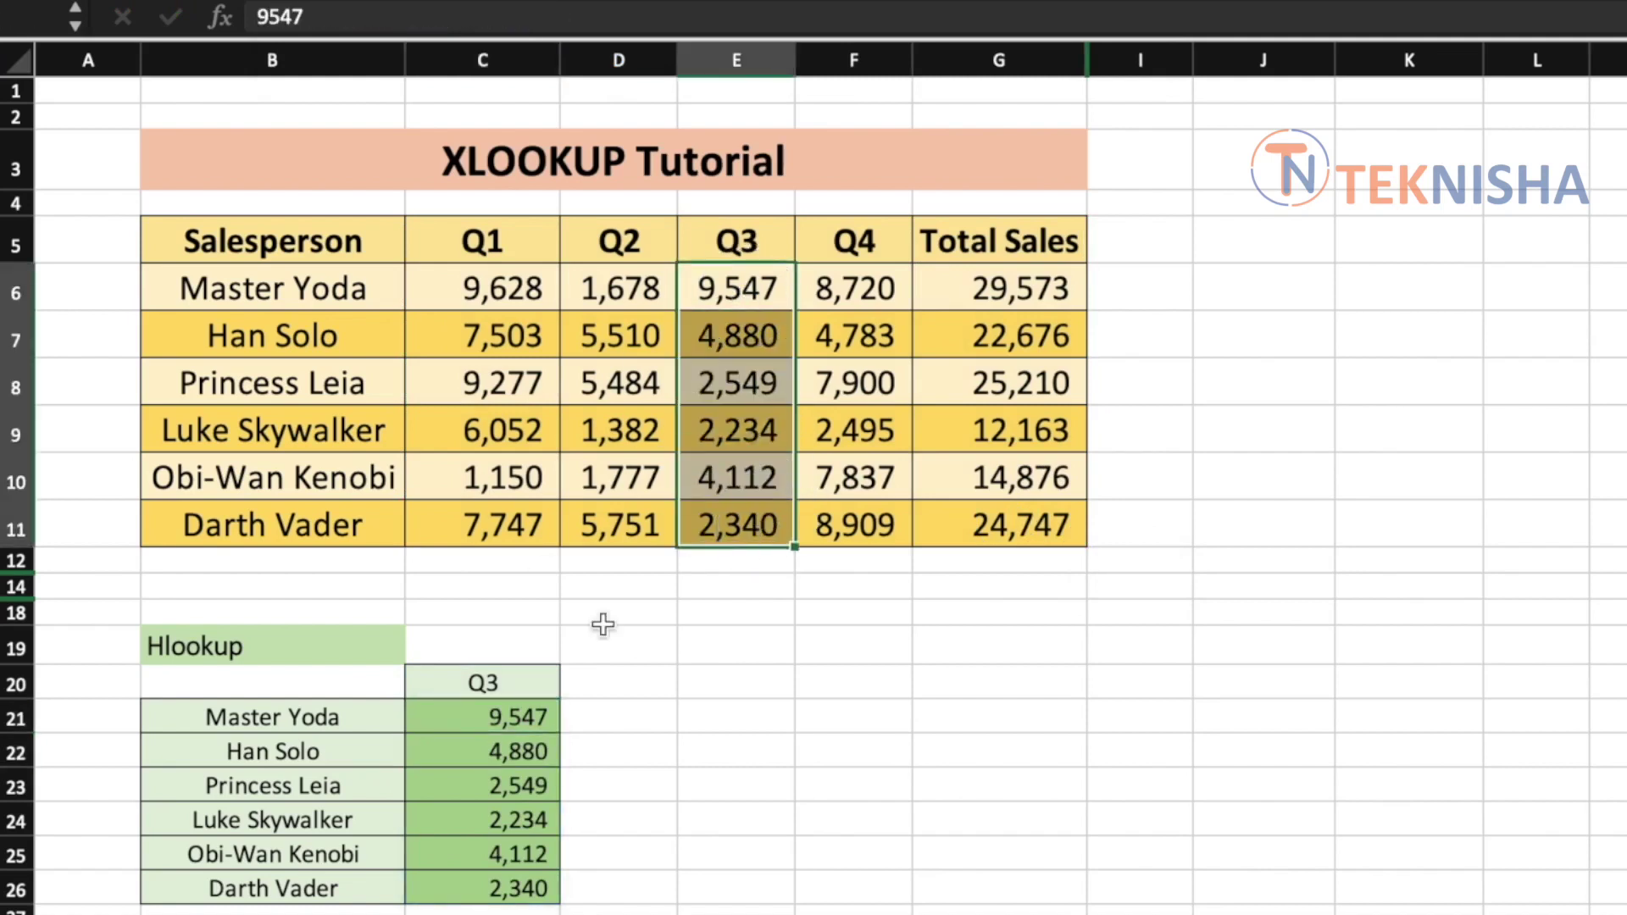
left_click(526, 683)
left_click(574, 683)
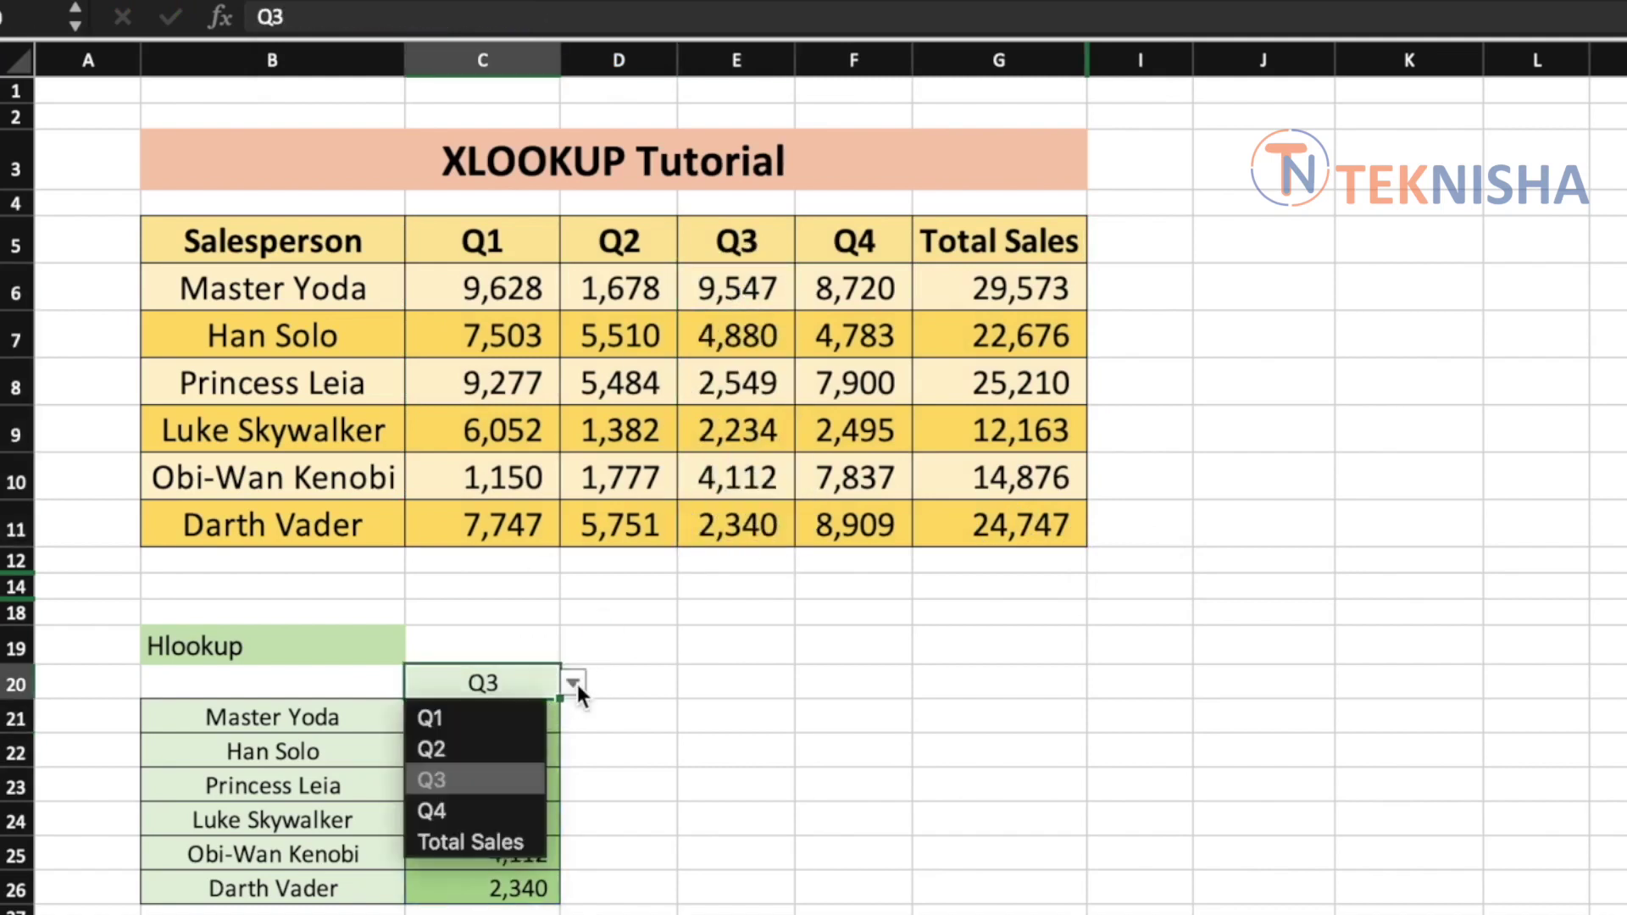
left_click(469, 752)
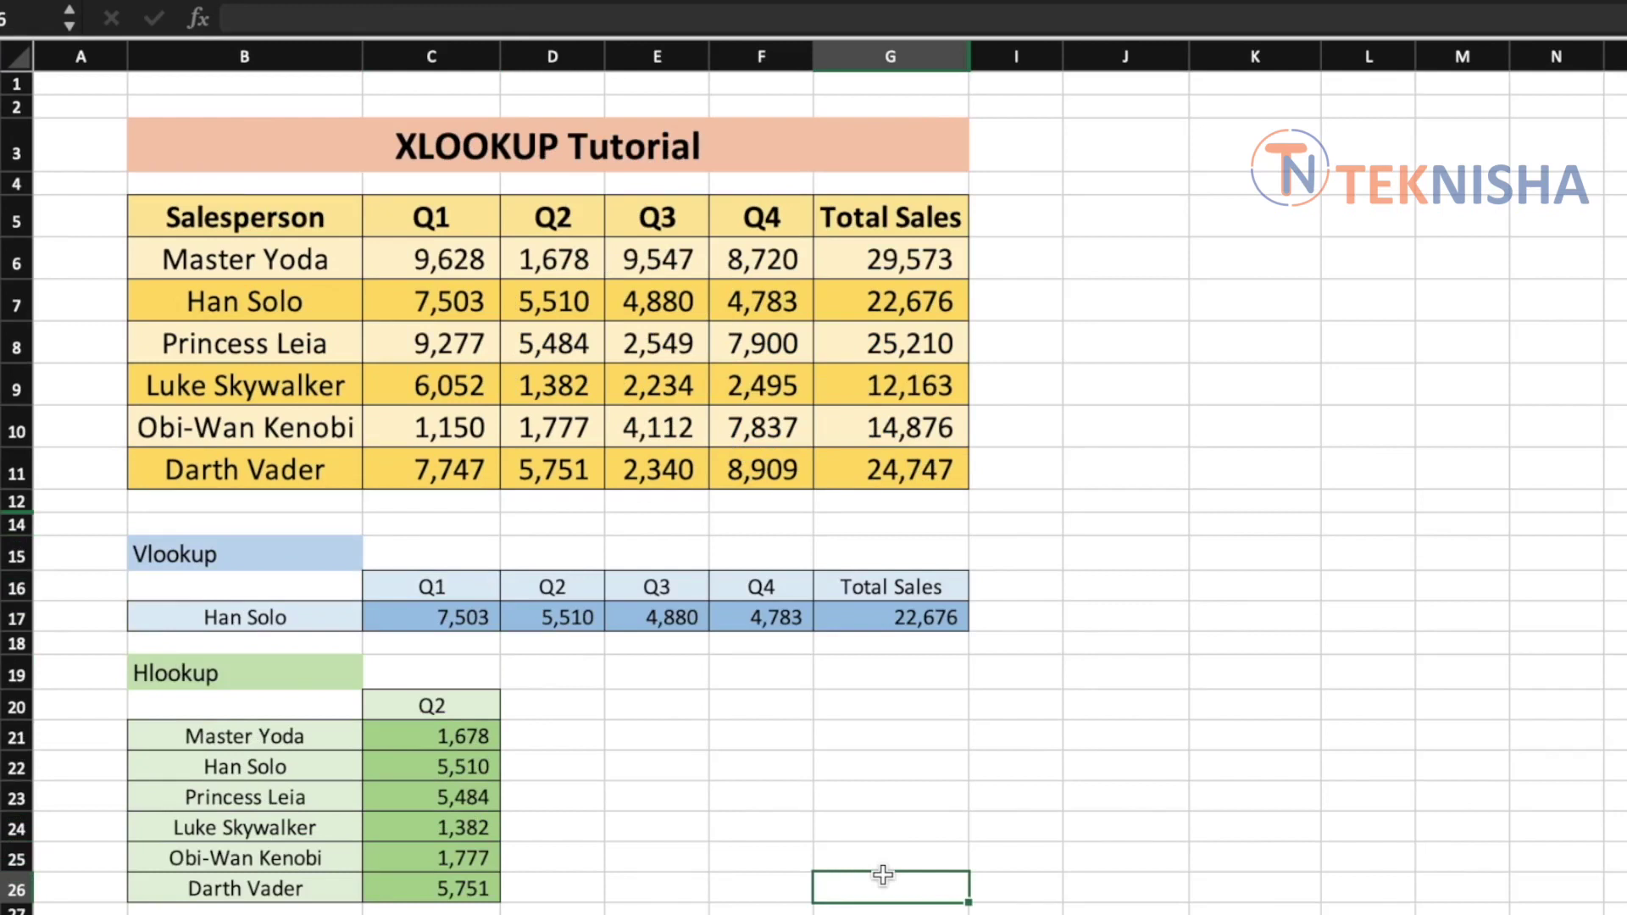
Step: Swap two headings above the Vlookup results, entering Q3 in D16 and Q2 in E16
left_click(721, 778)
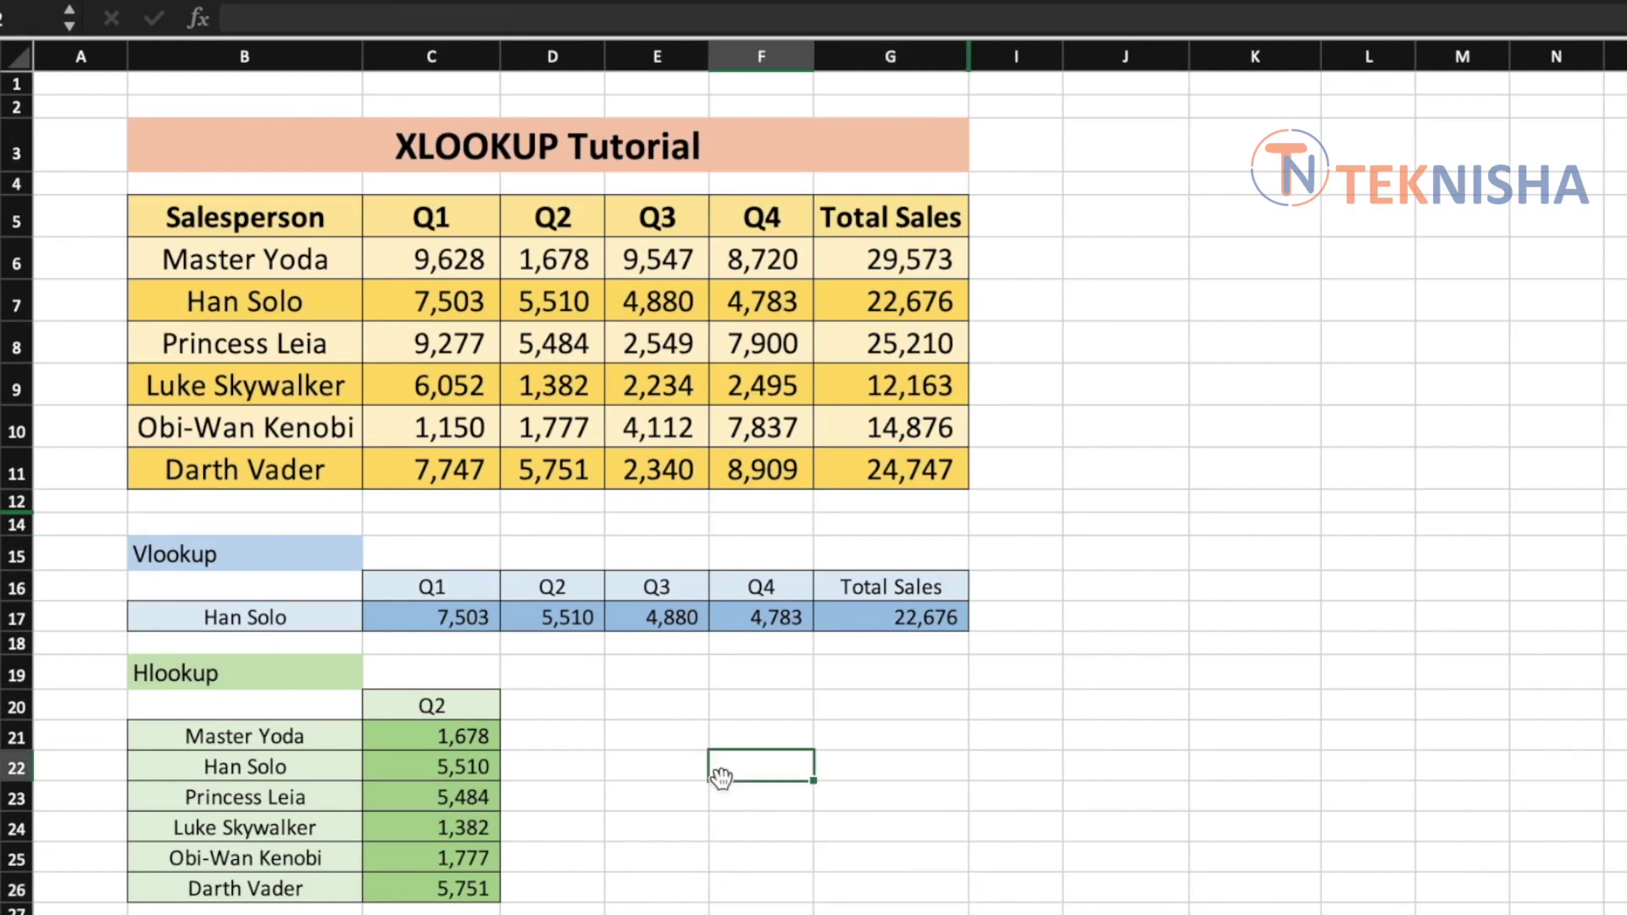
left_click_drag(462, 627, 858, 634)
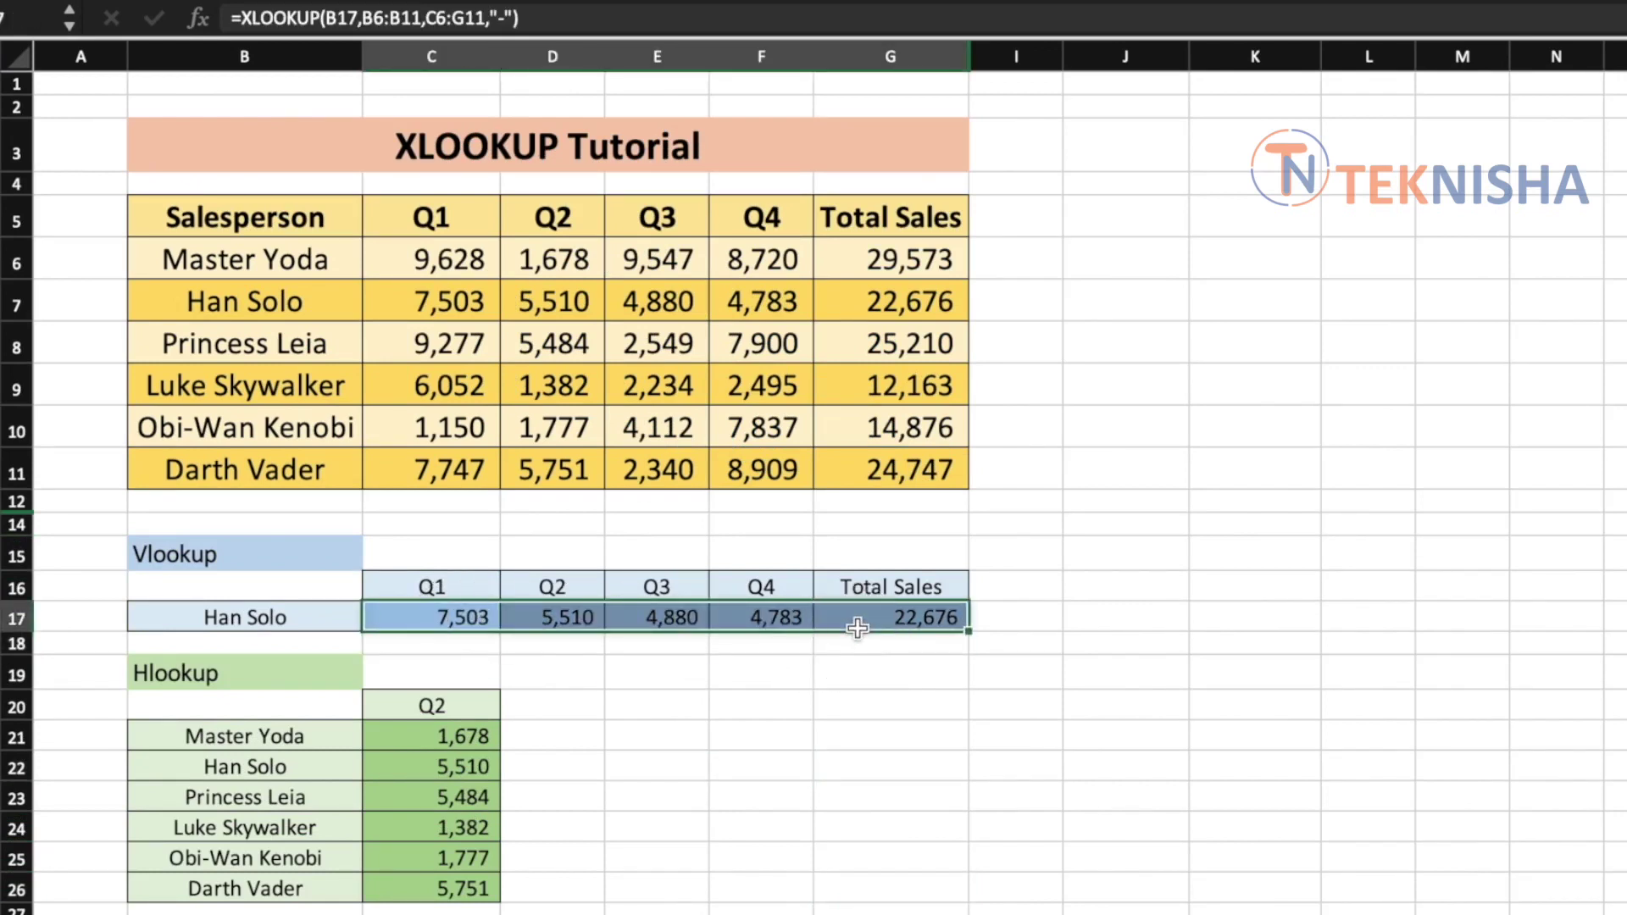
left_click(573, 585)
key("Delete")
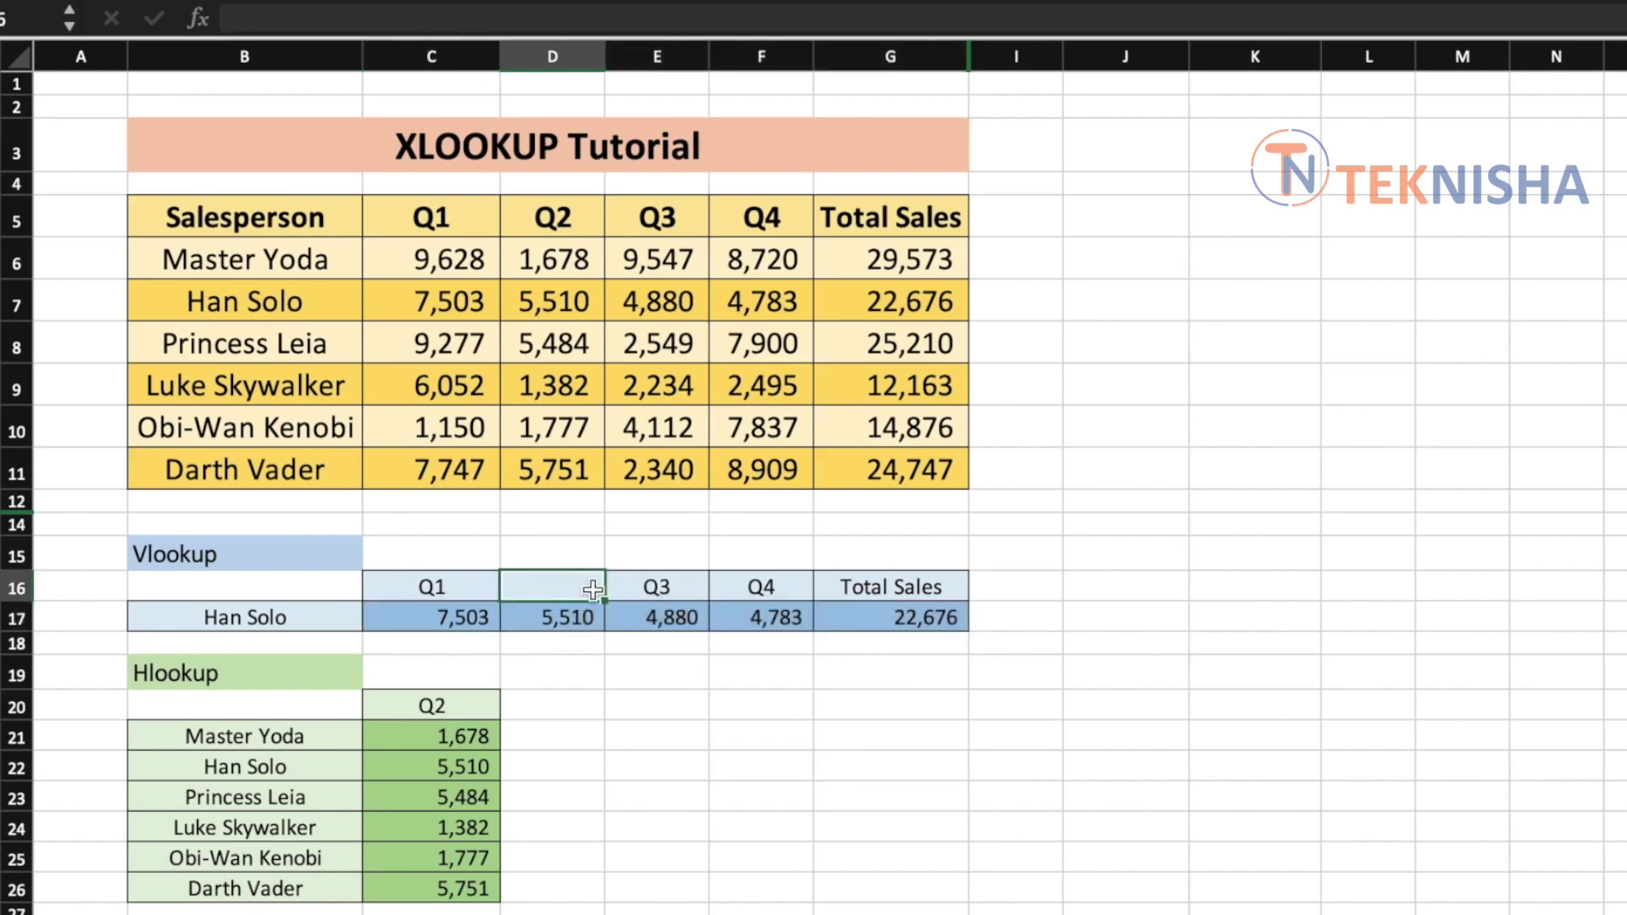
type("Q3")
key("Return")
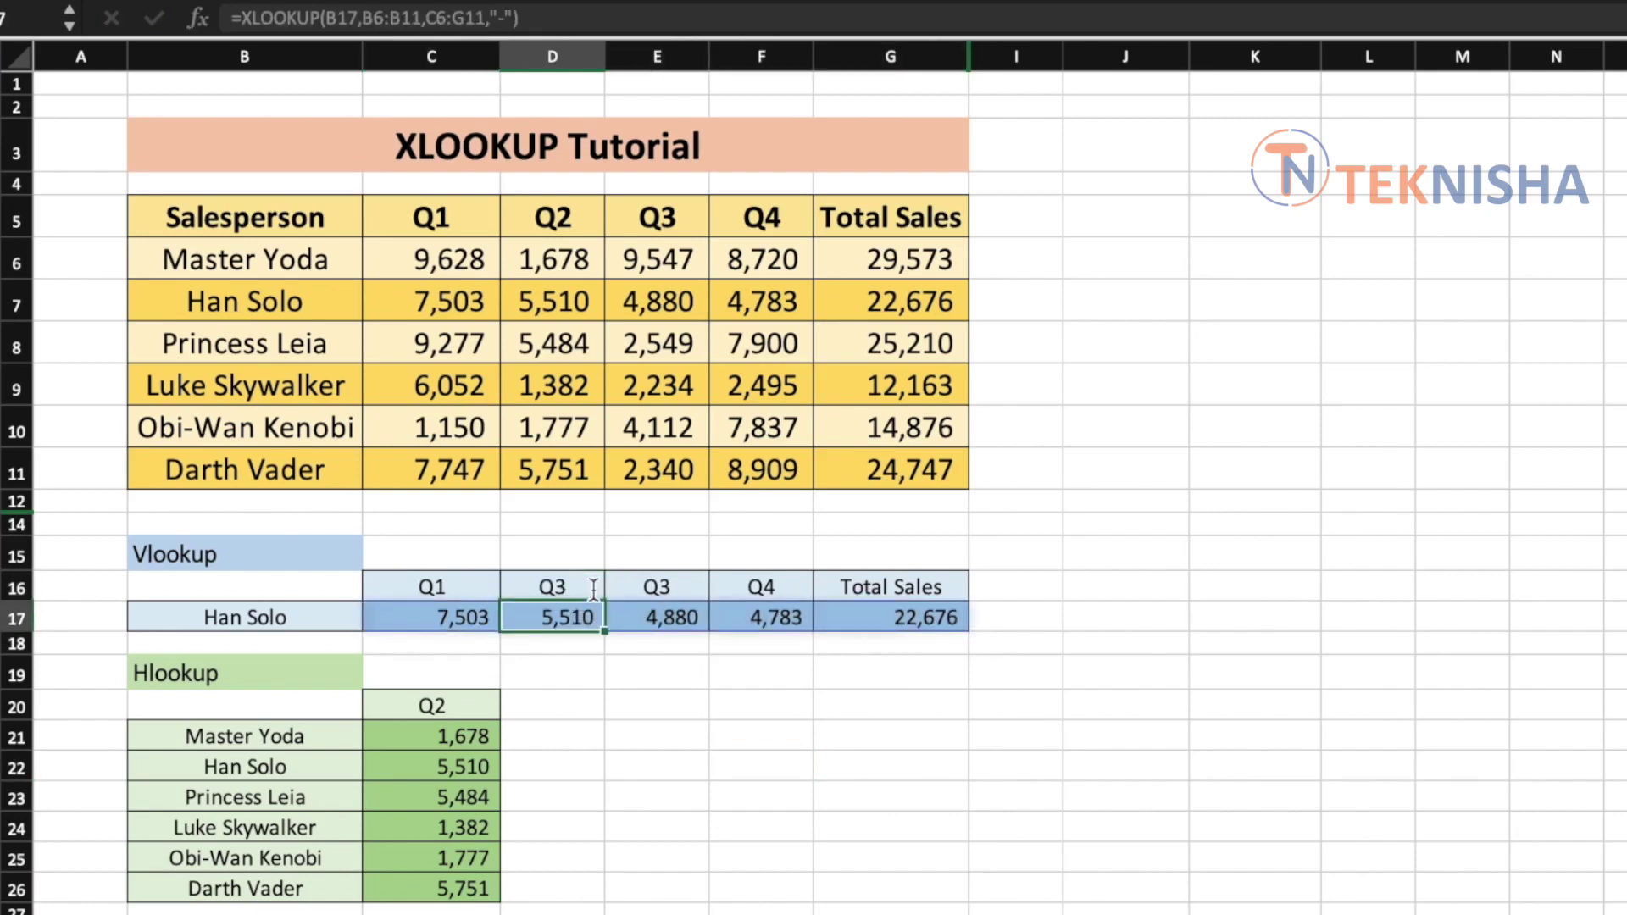
left_click(655, 590)
type("Q2")
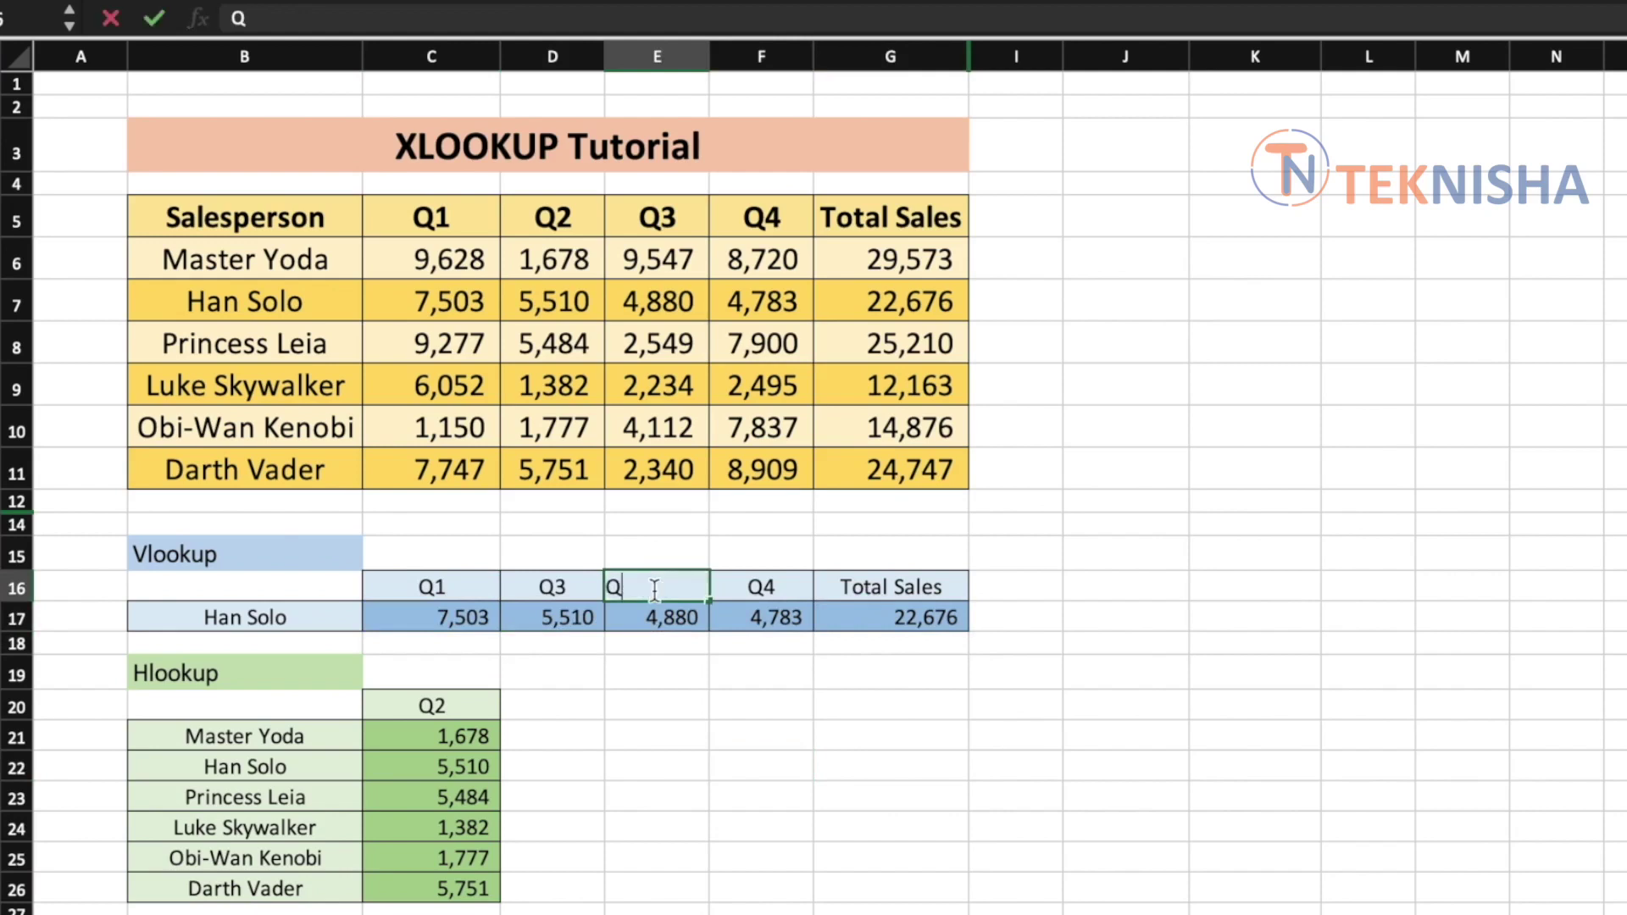
key("Return")
Step: Compare the Vlookup results in D17:E17 under the swapped headings with Han Solo's source range C7:G7
left_click(536, 619)
left_click_drag(535, 619, 667, 621)
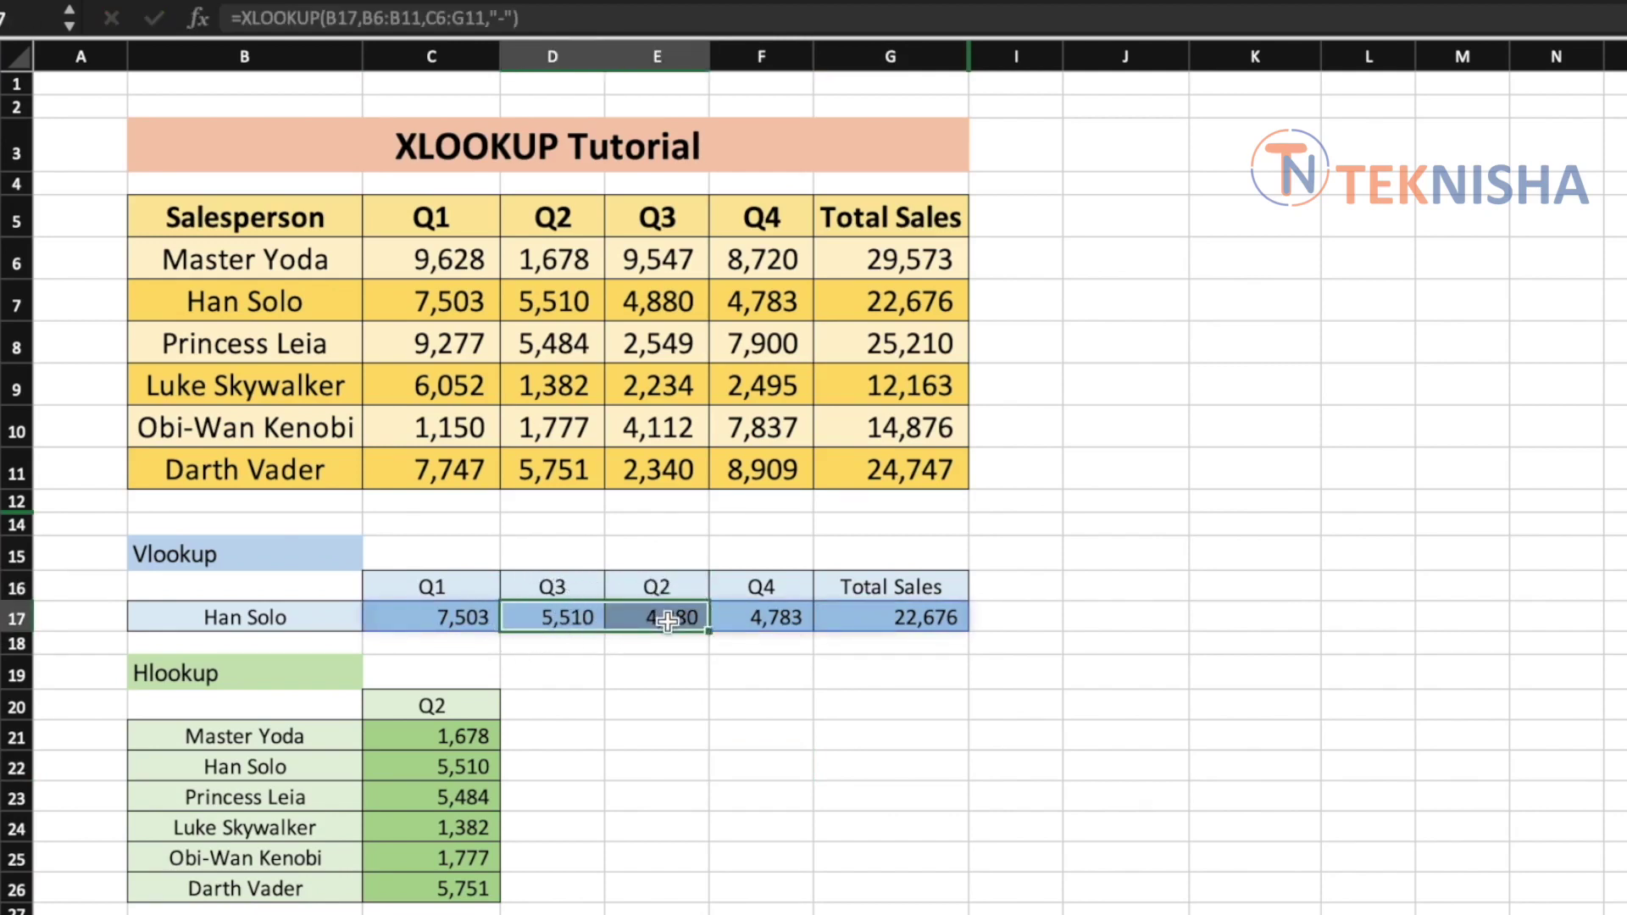
left_click_drag(425, 304, 868, 320)
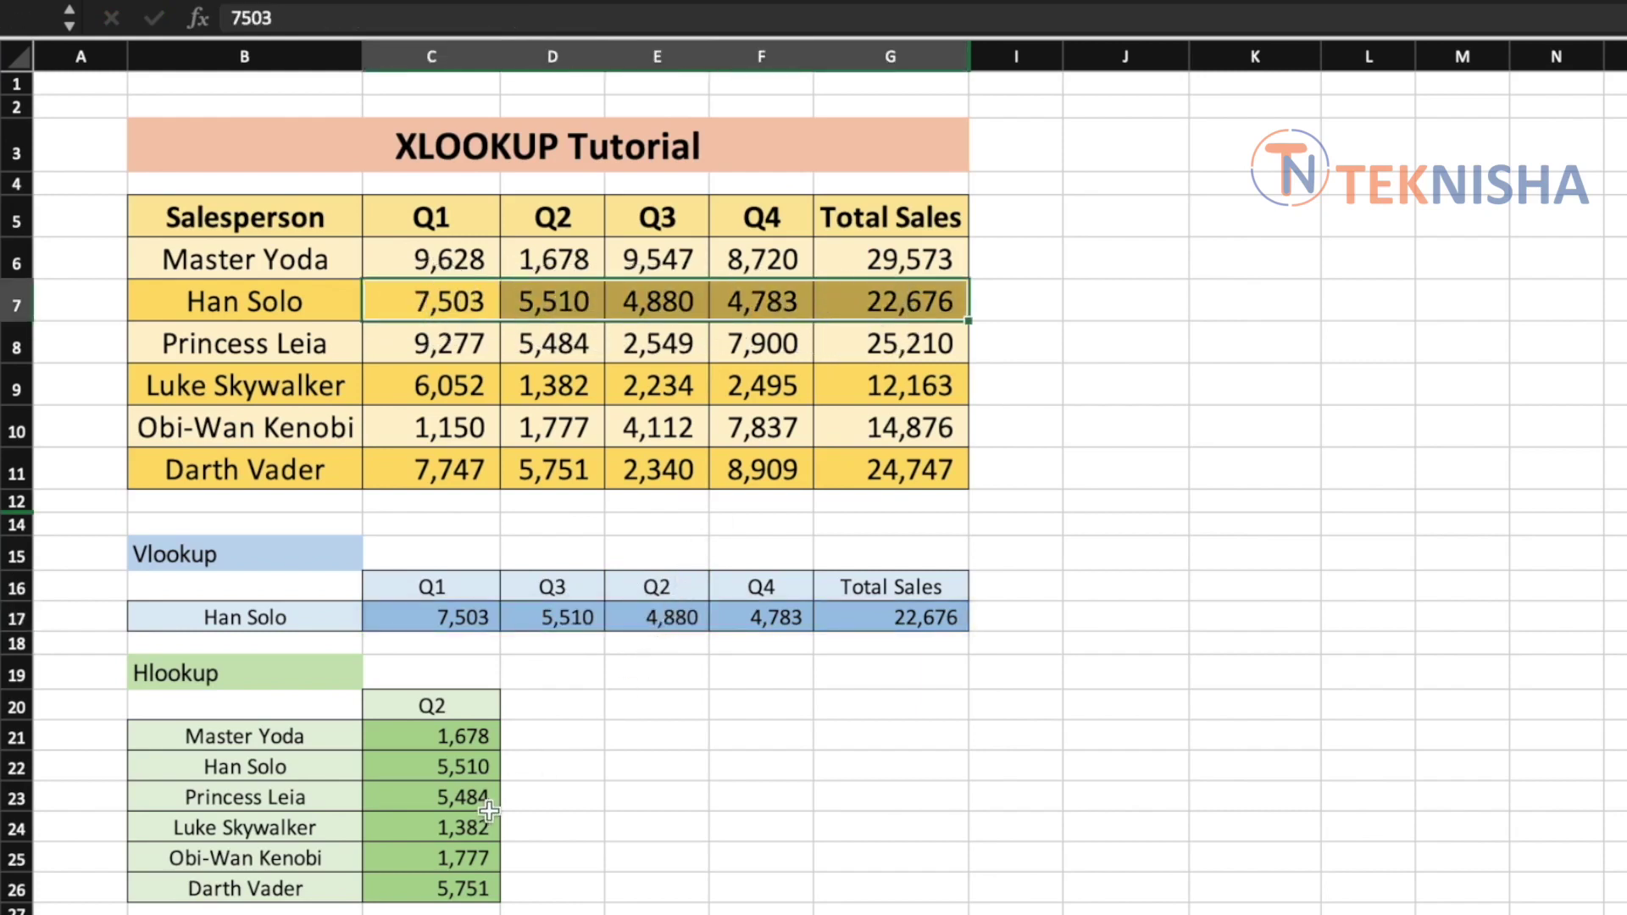
Step: Move Han Solo's row B7:G7 below Luke Skywalker's row and compare the Hlookup results in C21:C26 with their salesperson labels
left_click_drag(312, 298, 881, 314)
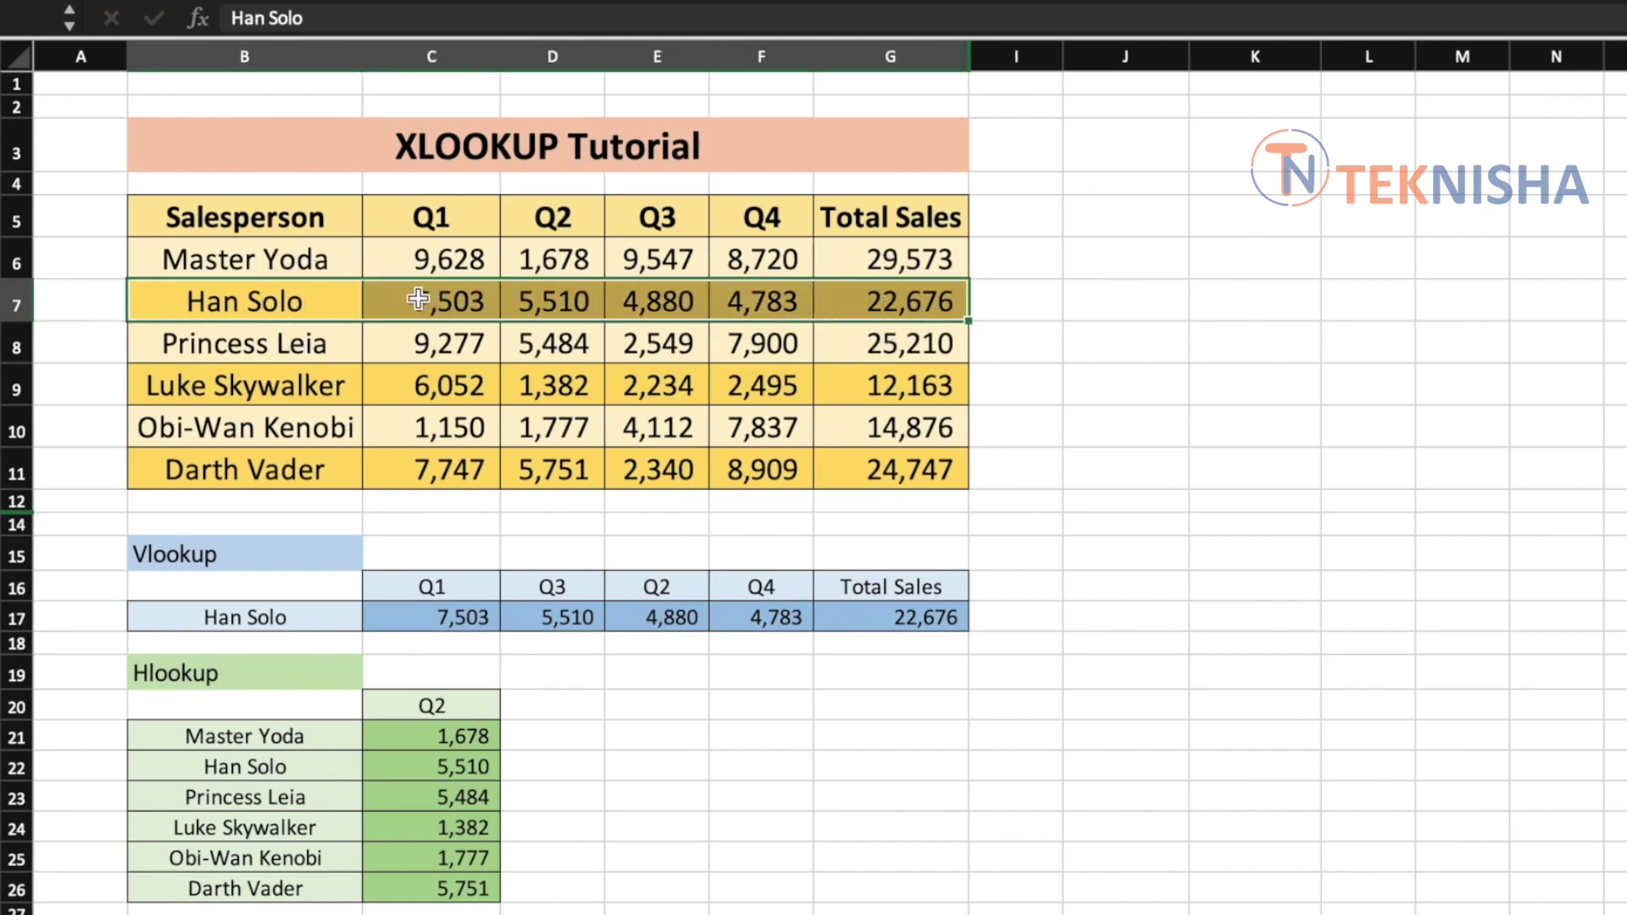
left_click_drag(410, 290, 435, 402)
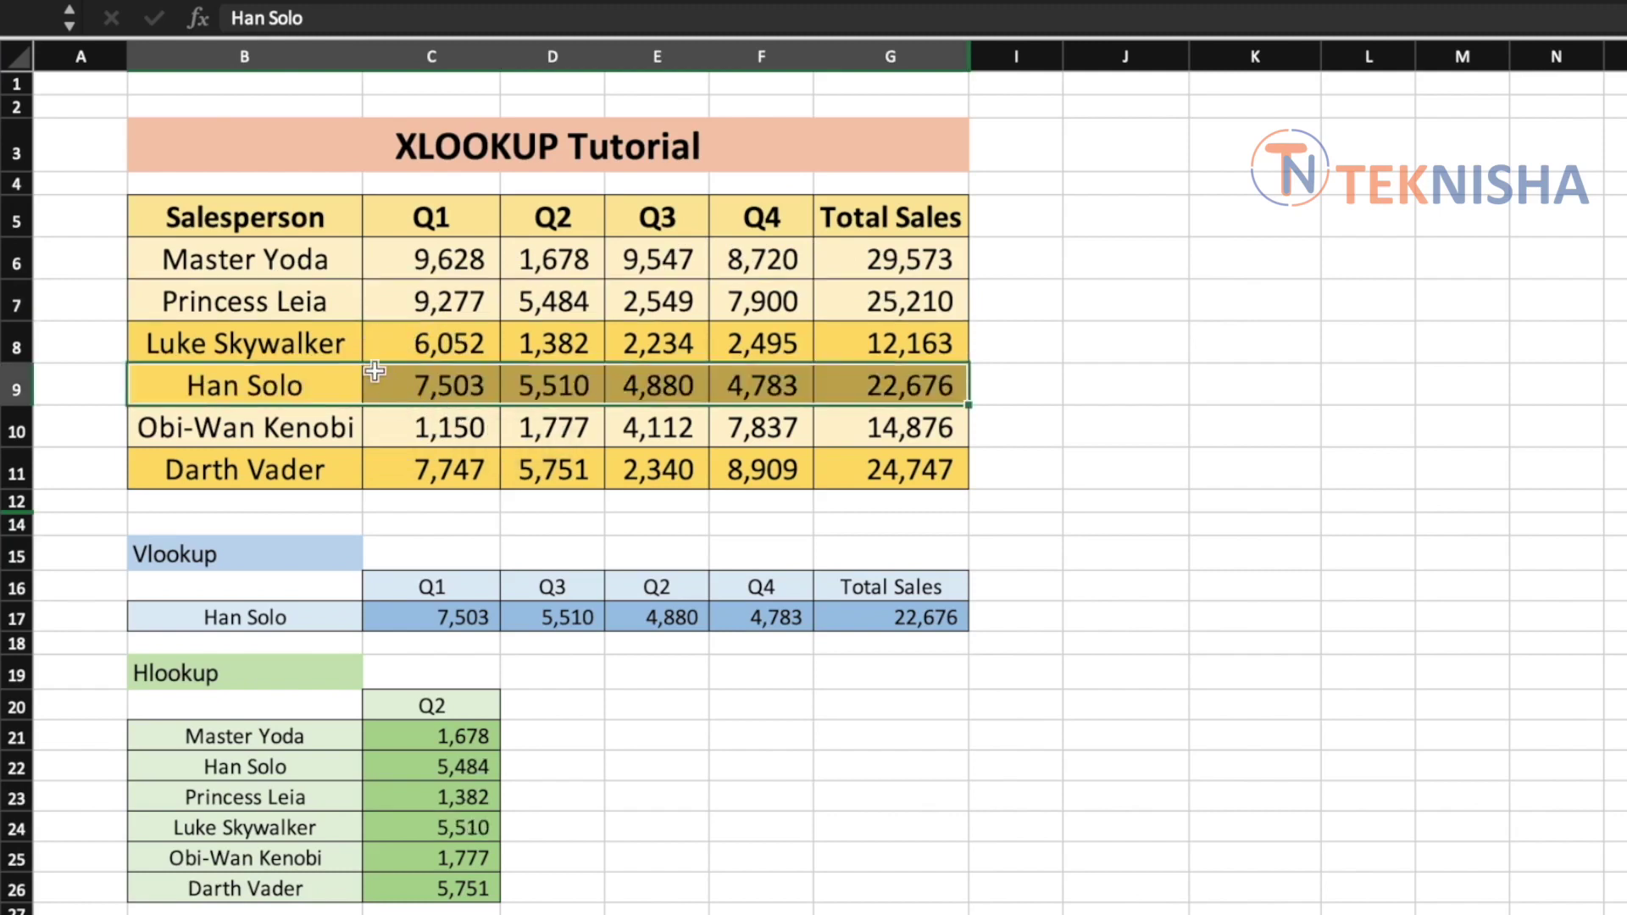
left_click_drag(445, 736, 426, 881)
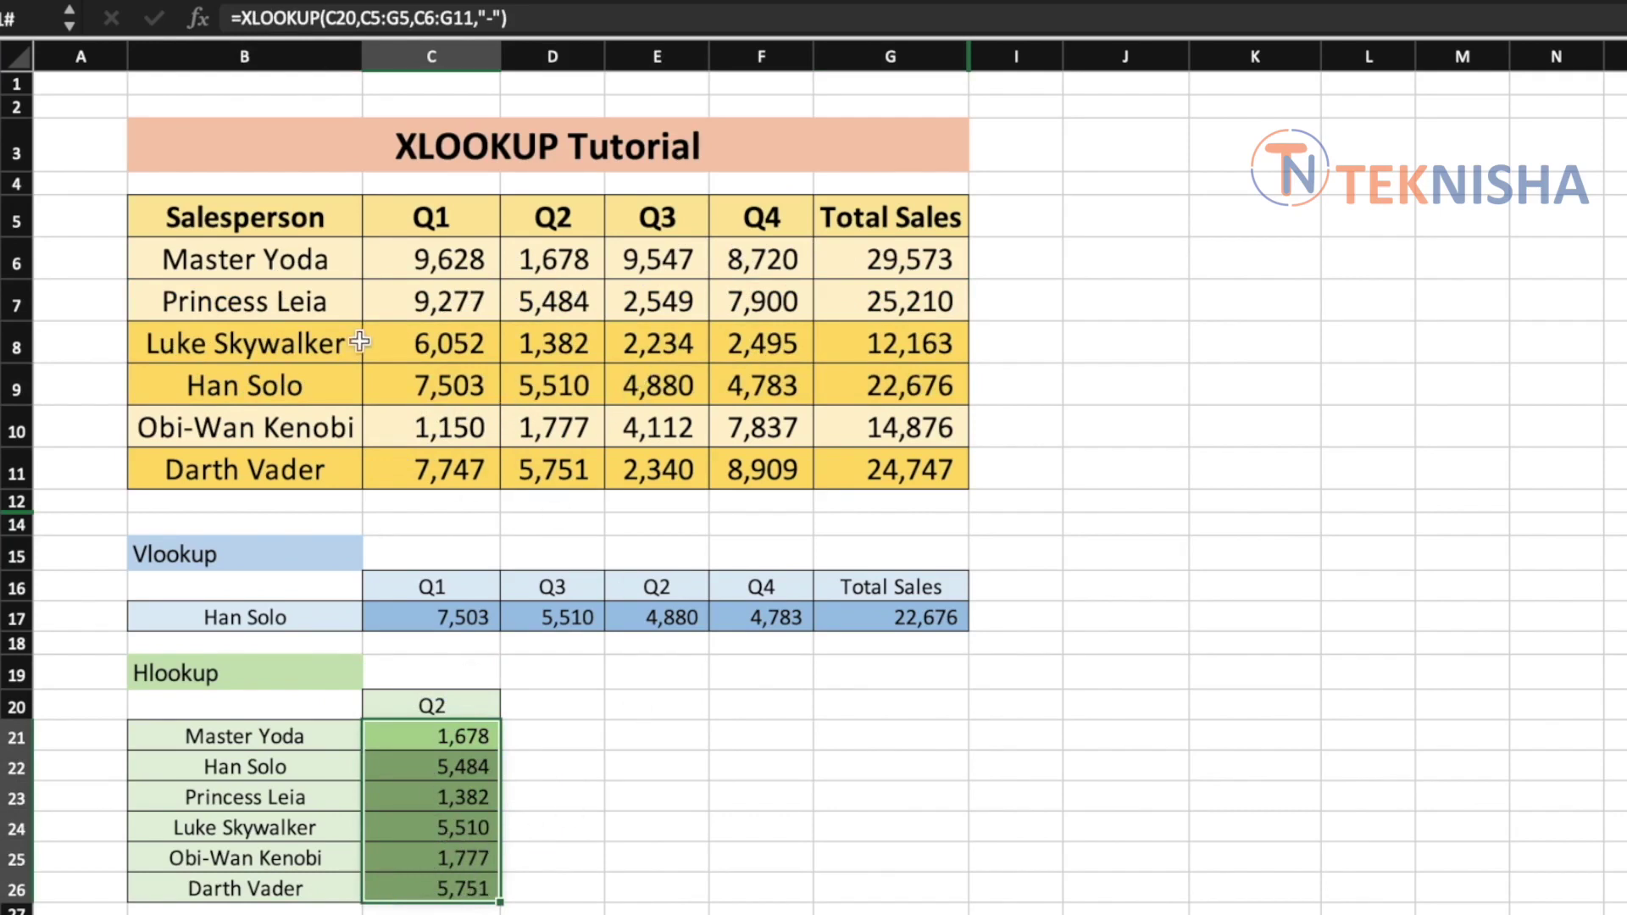
left_click(597, 390)
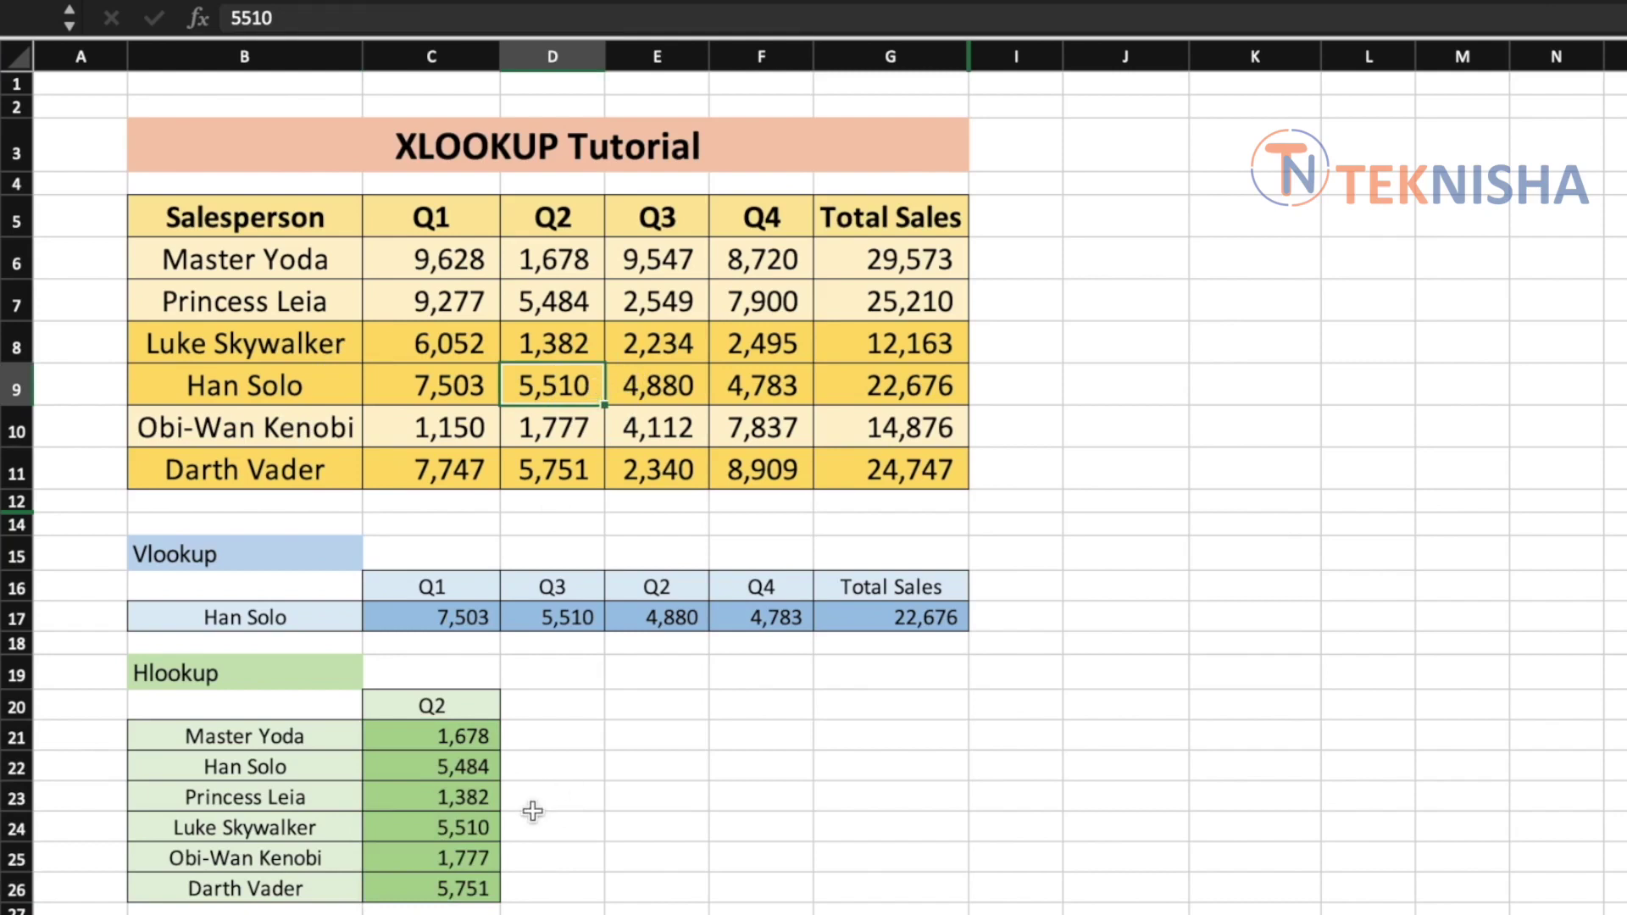
left_click(398, 827)
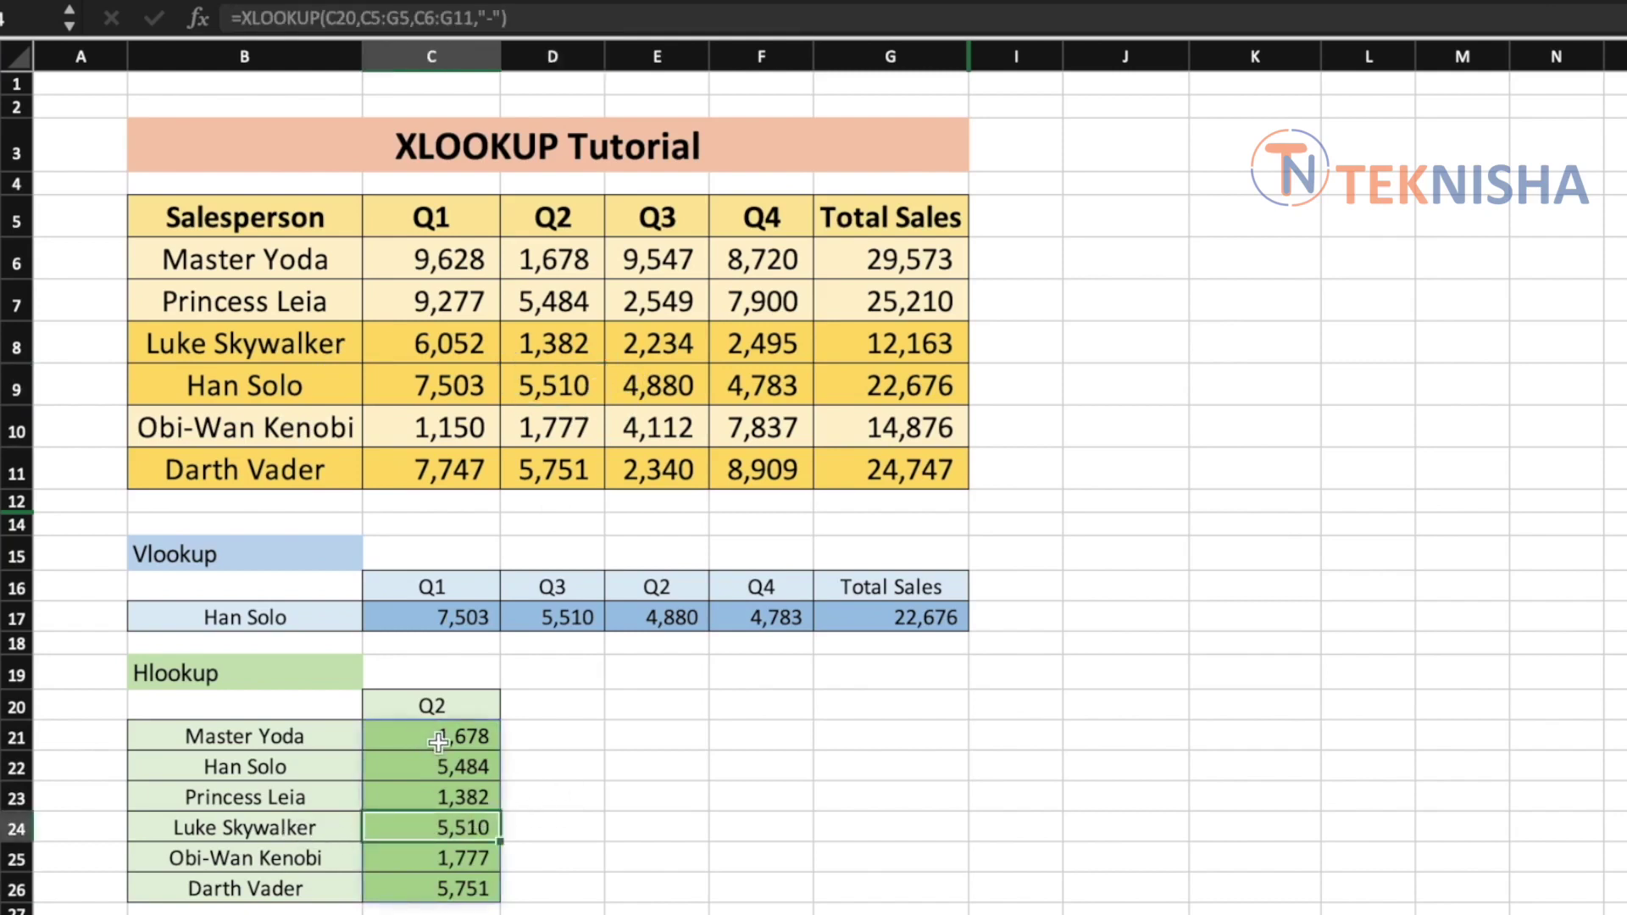
left_click_drag(326, 735, 315, 883)
left_click(657, 802)
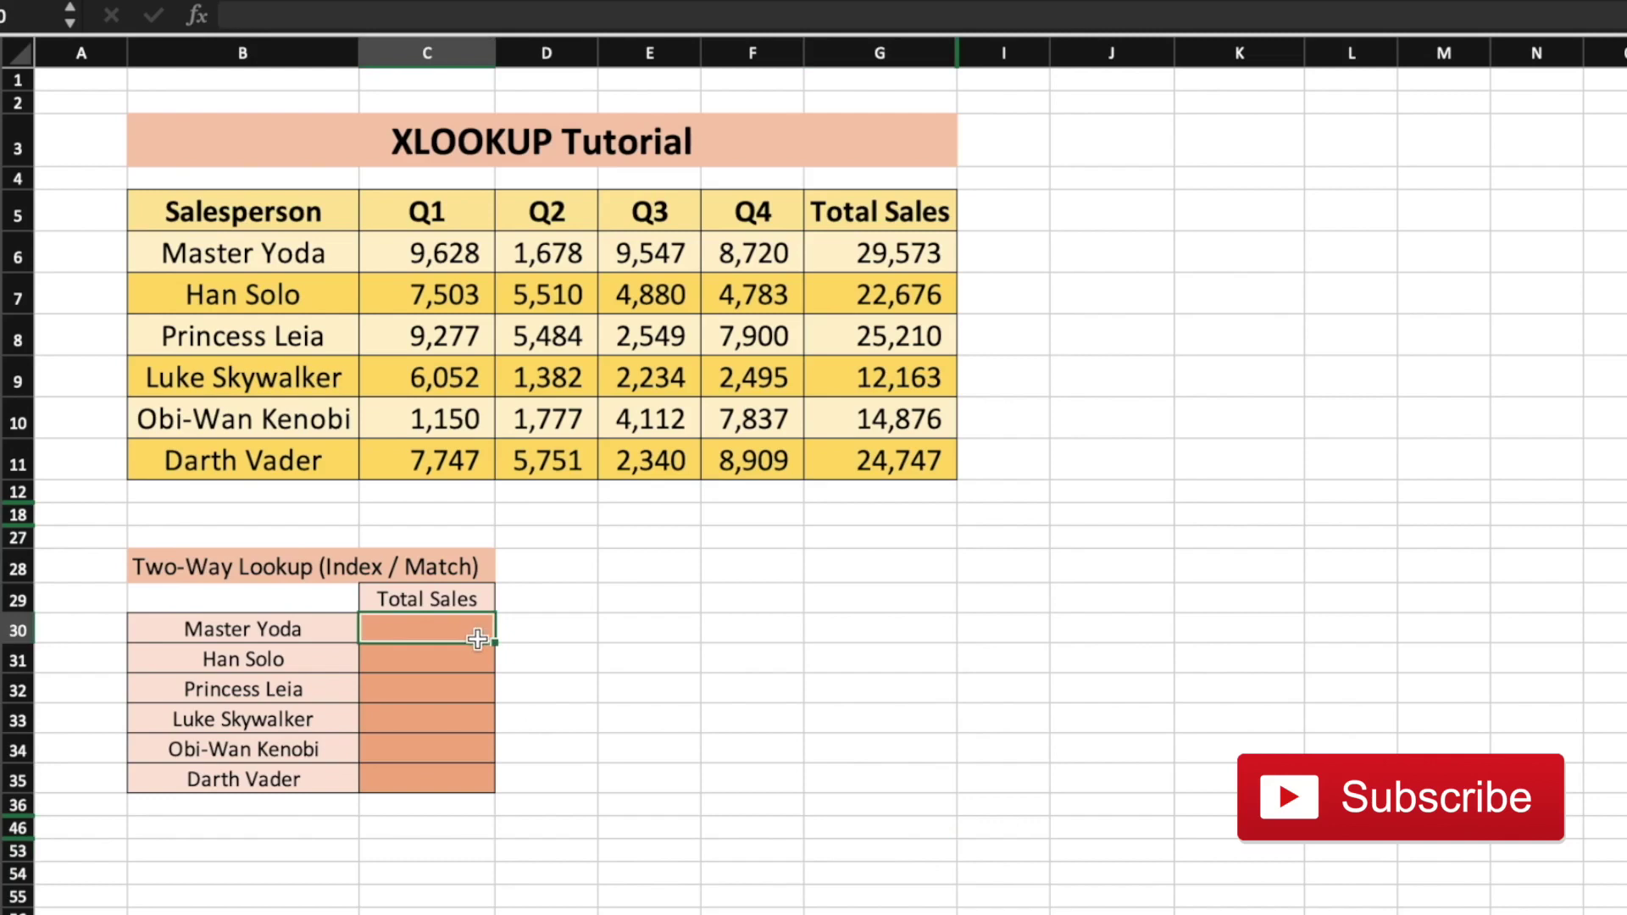
Step: Start an XLOOKUP formula in C30 with lookup value B30 and lookup array B6:B11
type("=xlookup")
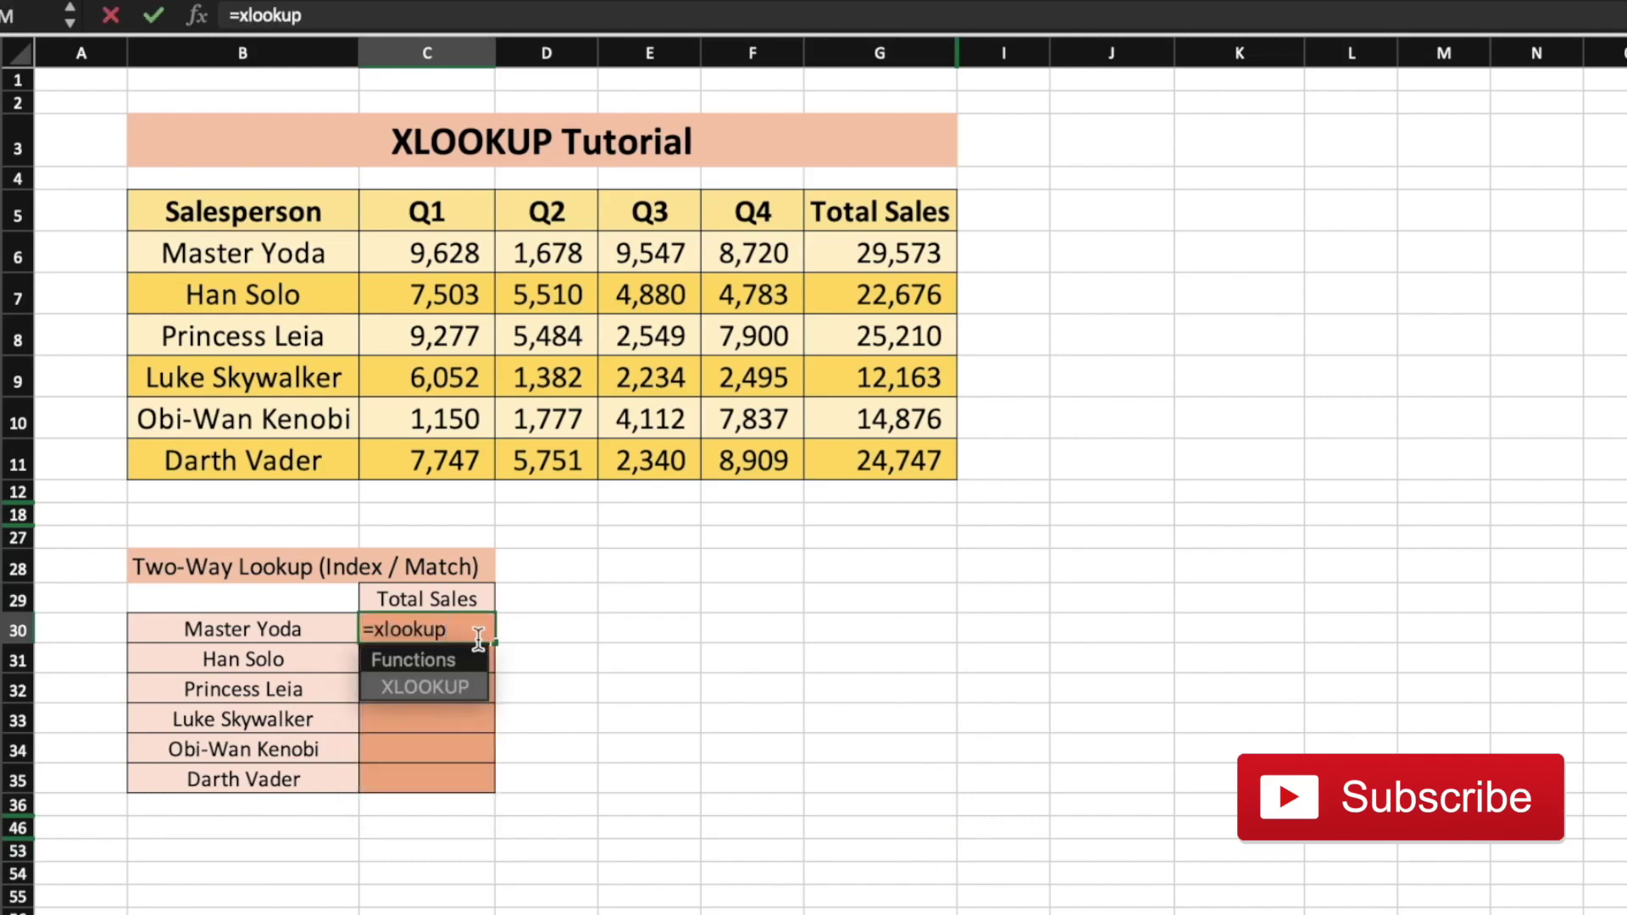
type("(")
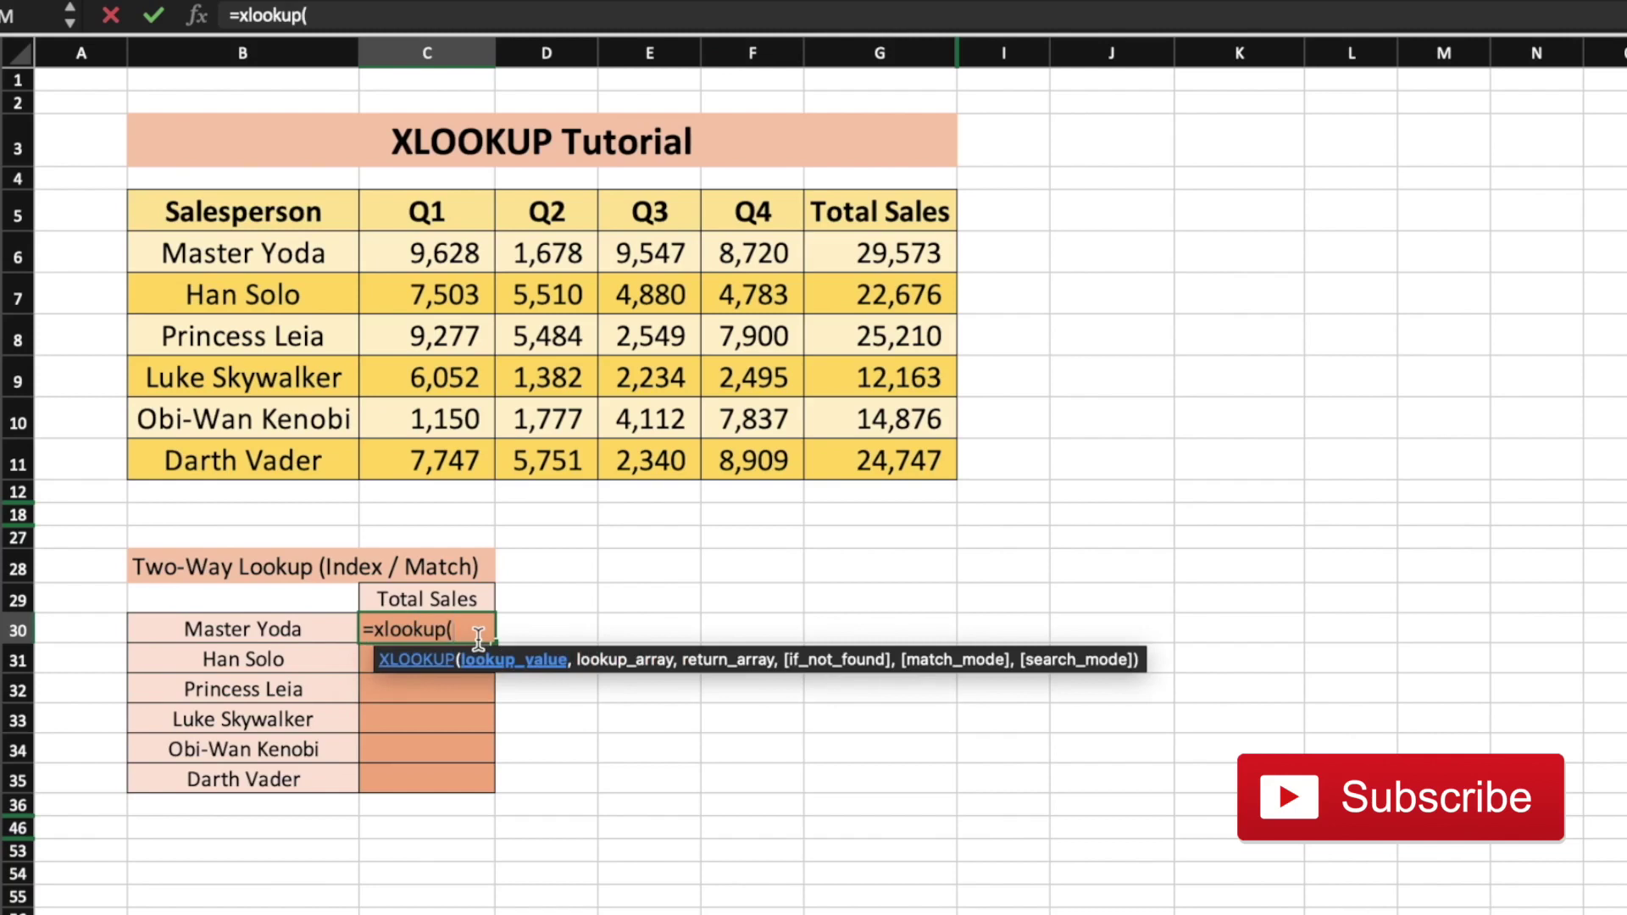
left_click(261, 632)
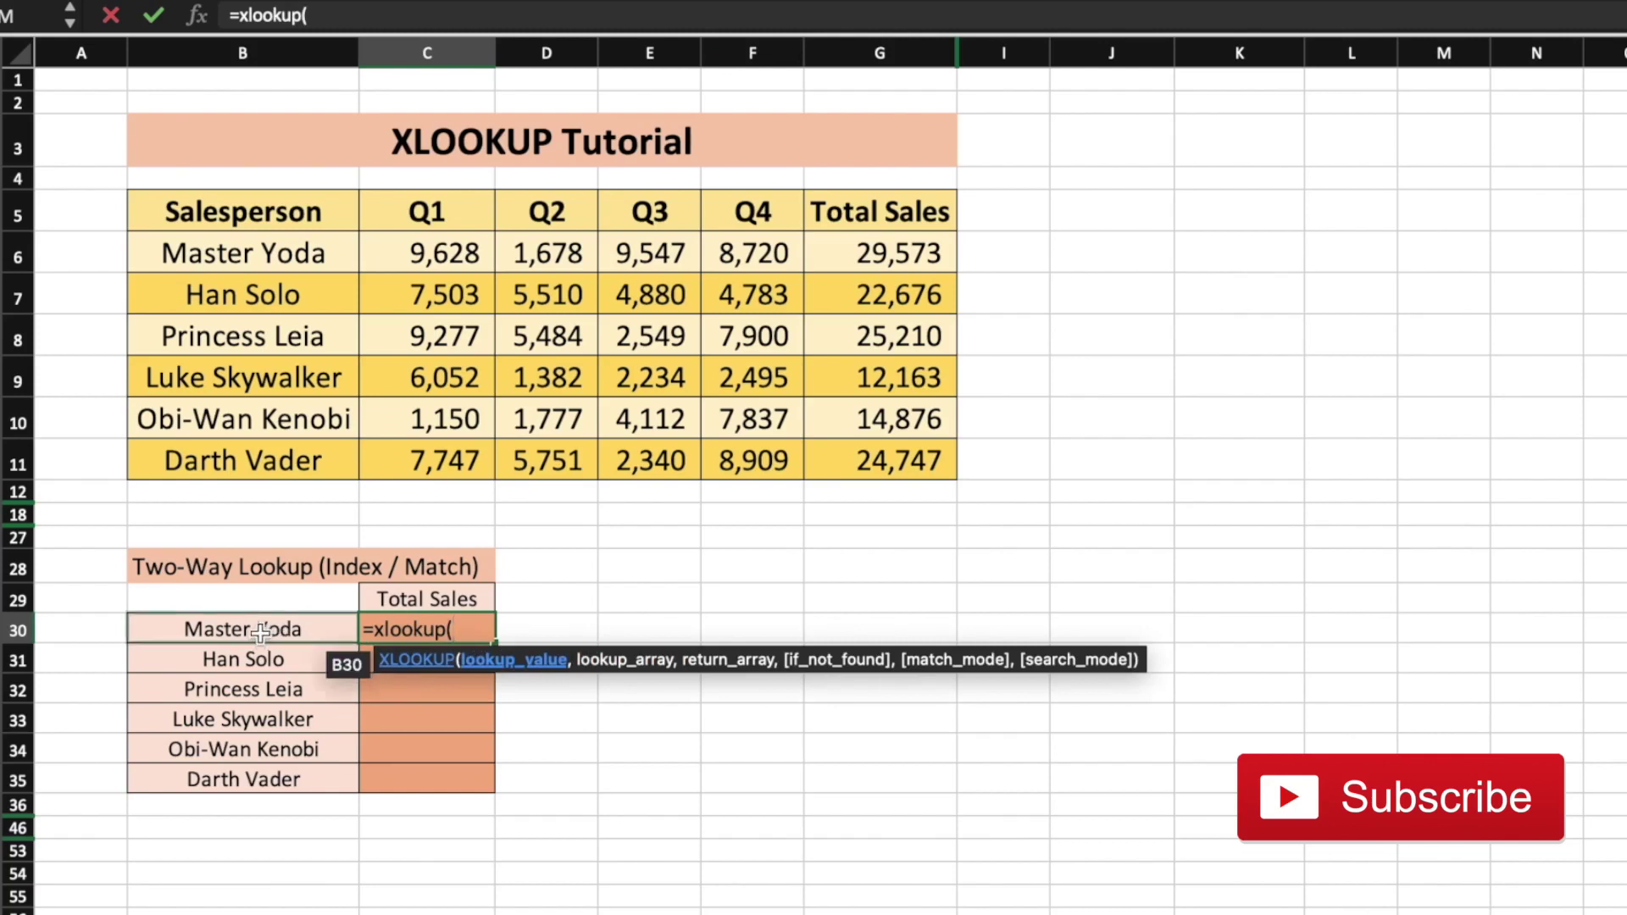
left_click(261, 632)
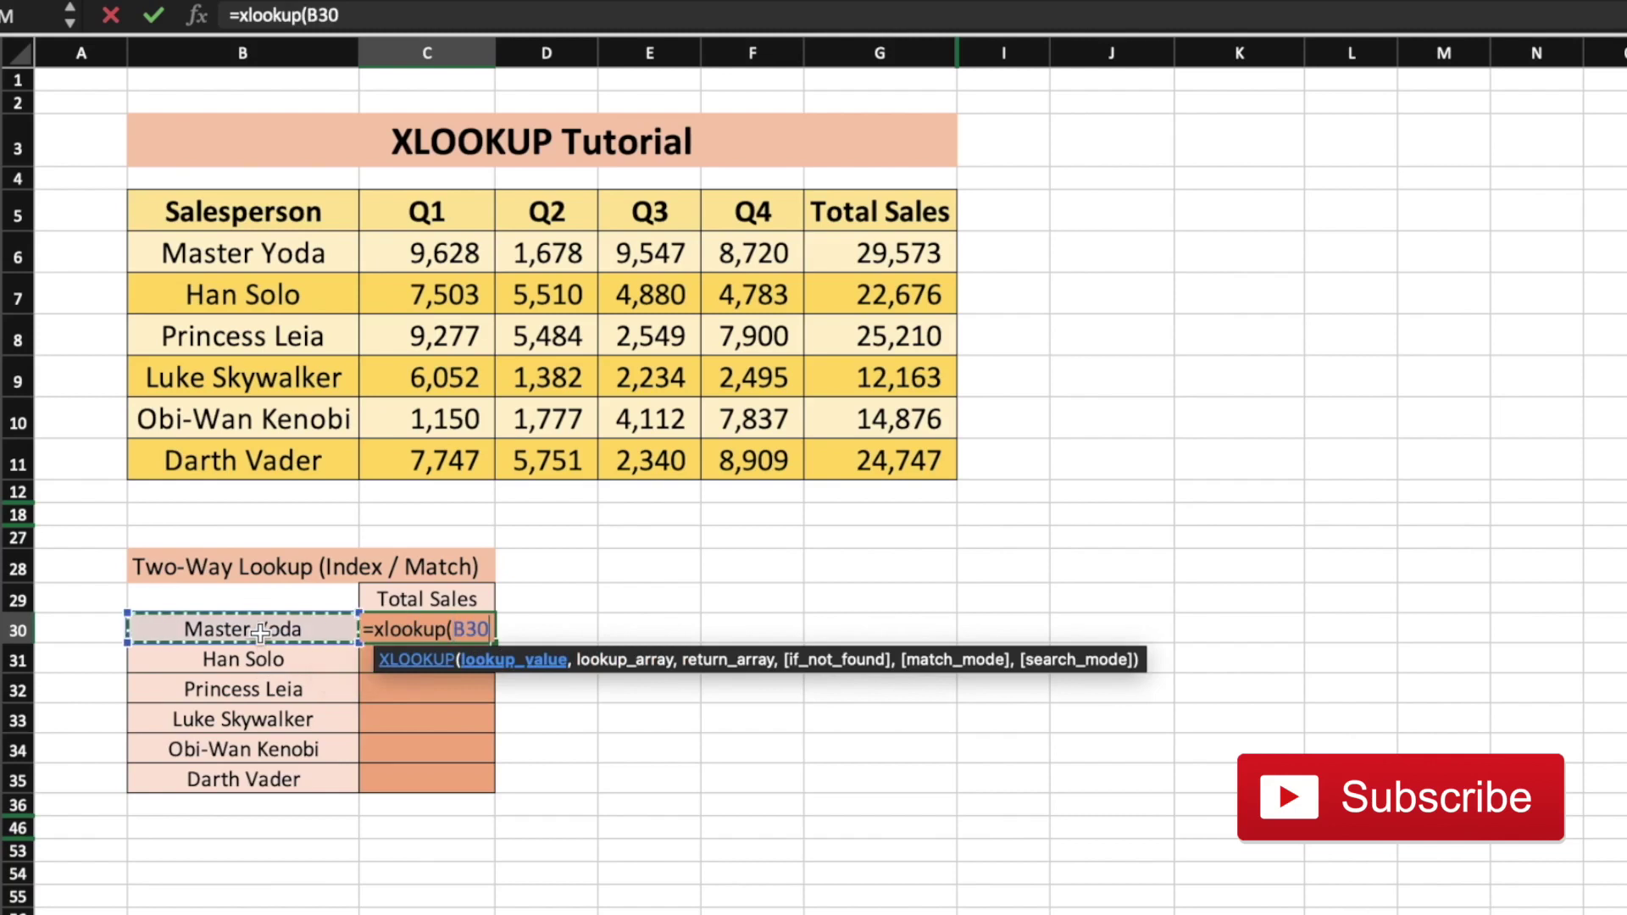
type(",")
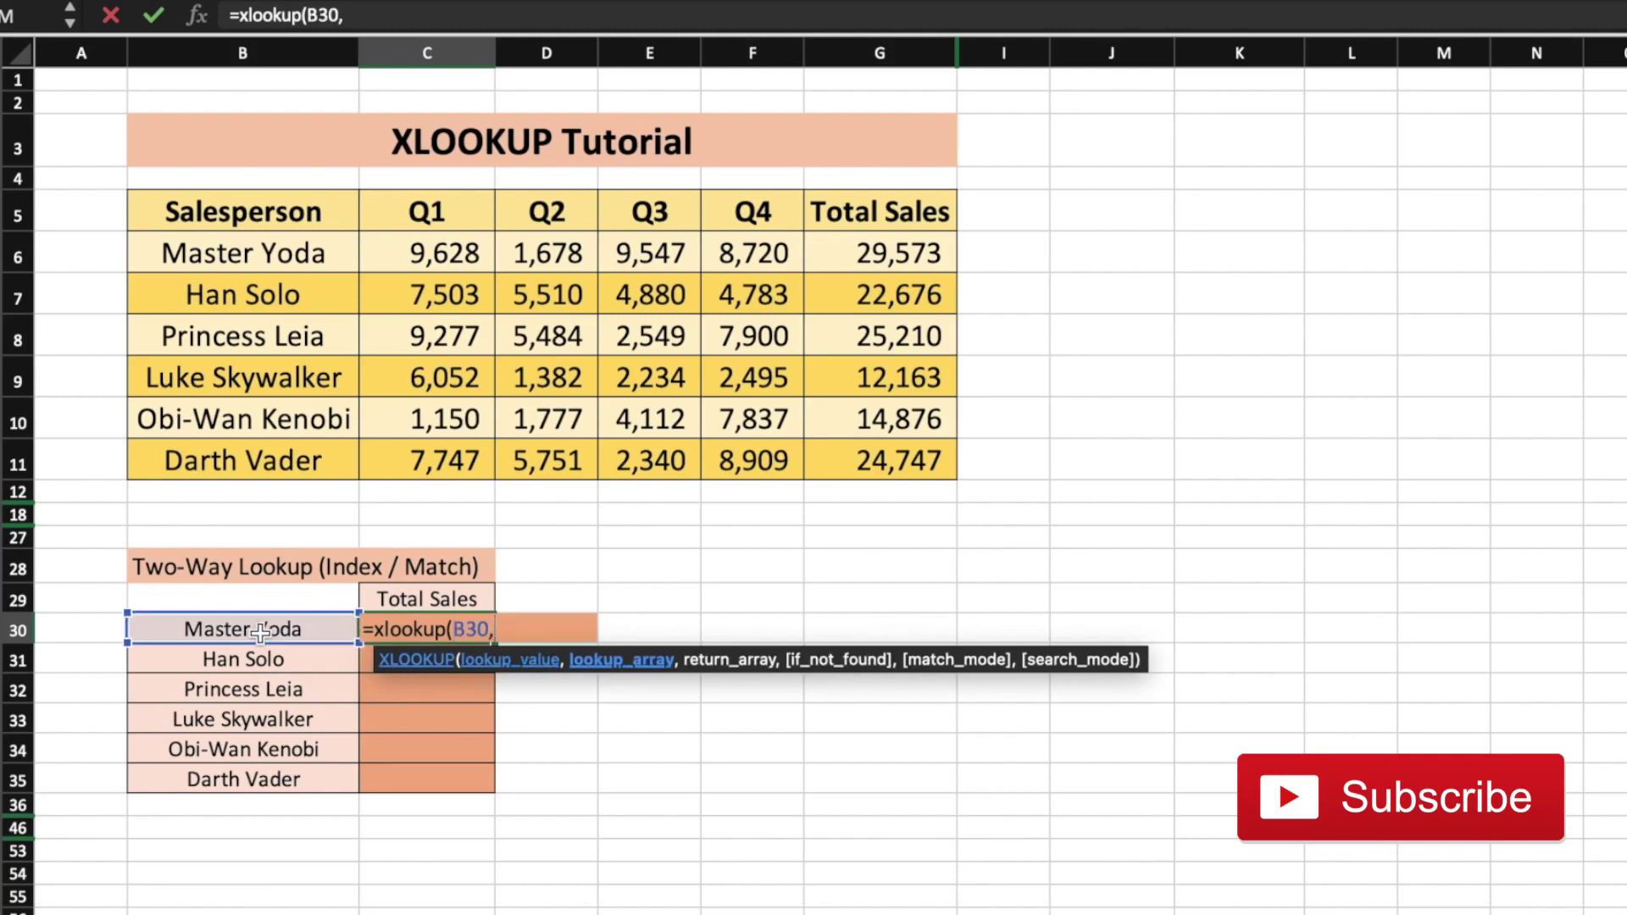
left_click_drag(289, 241, 266, 460)
type(",")
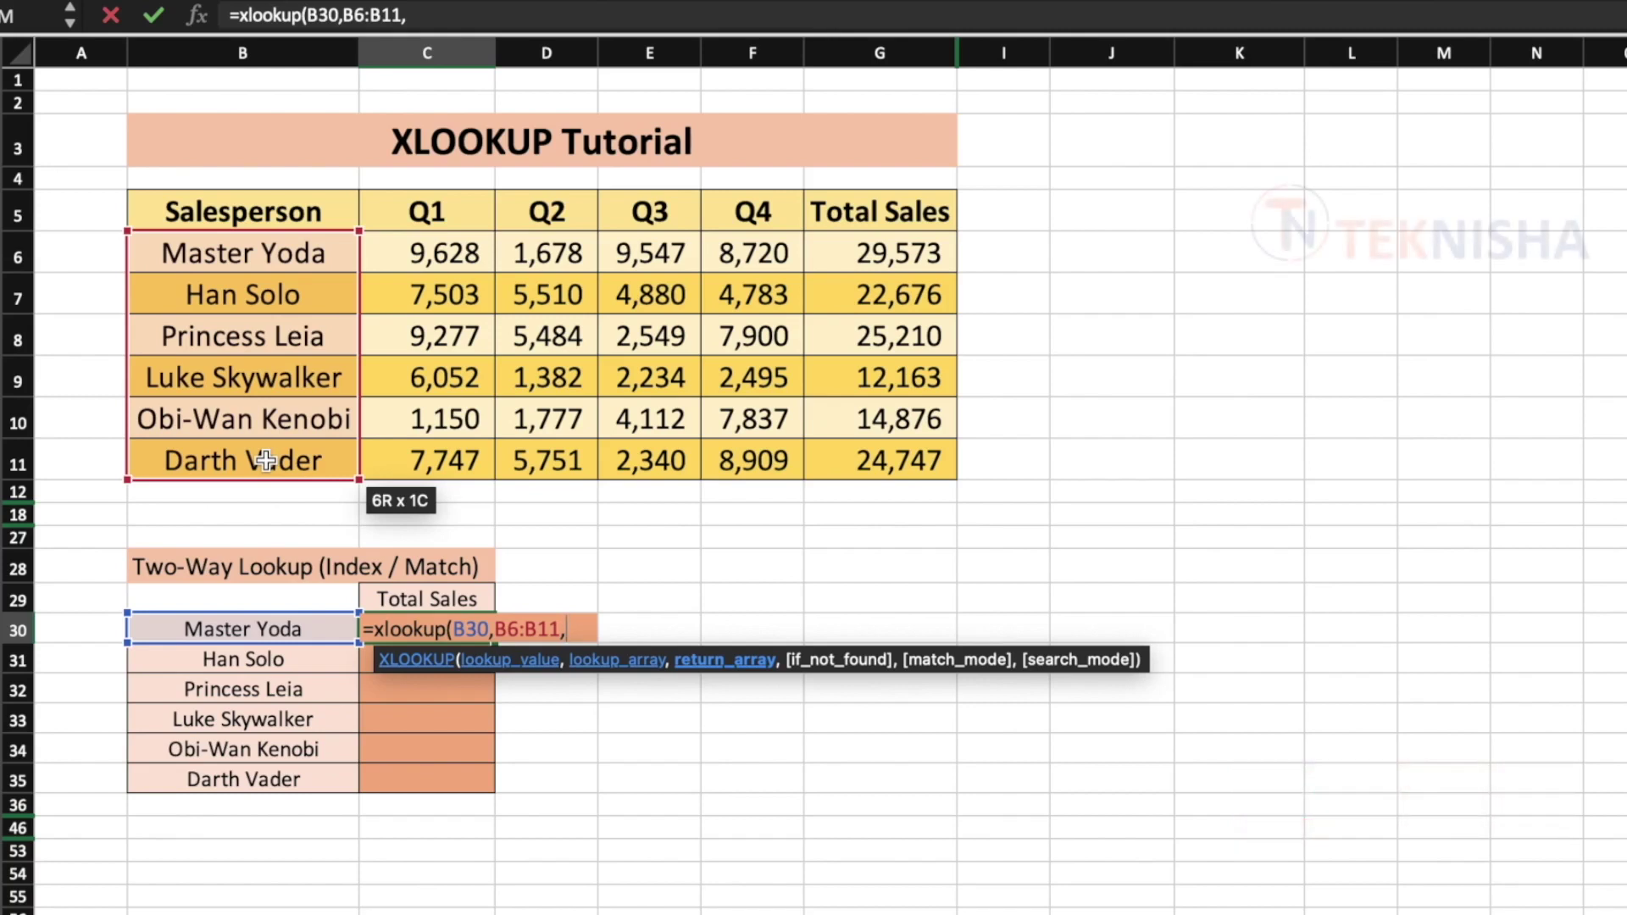
Step: Nest XLOOKUP(C29,C5:G5,C6:G11) as the return array in C30 and complete the formula with "-" as the not-found value
type("xlookup")
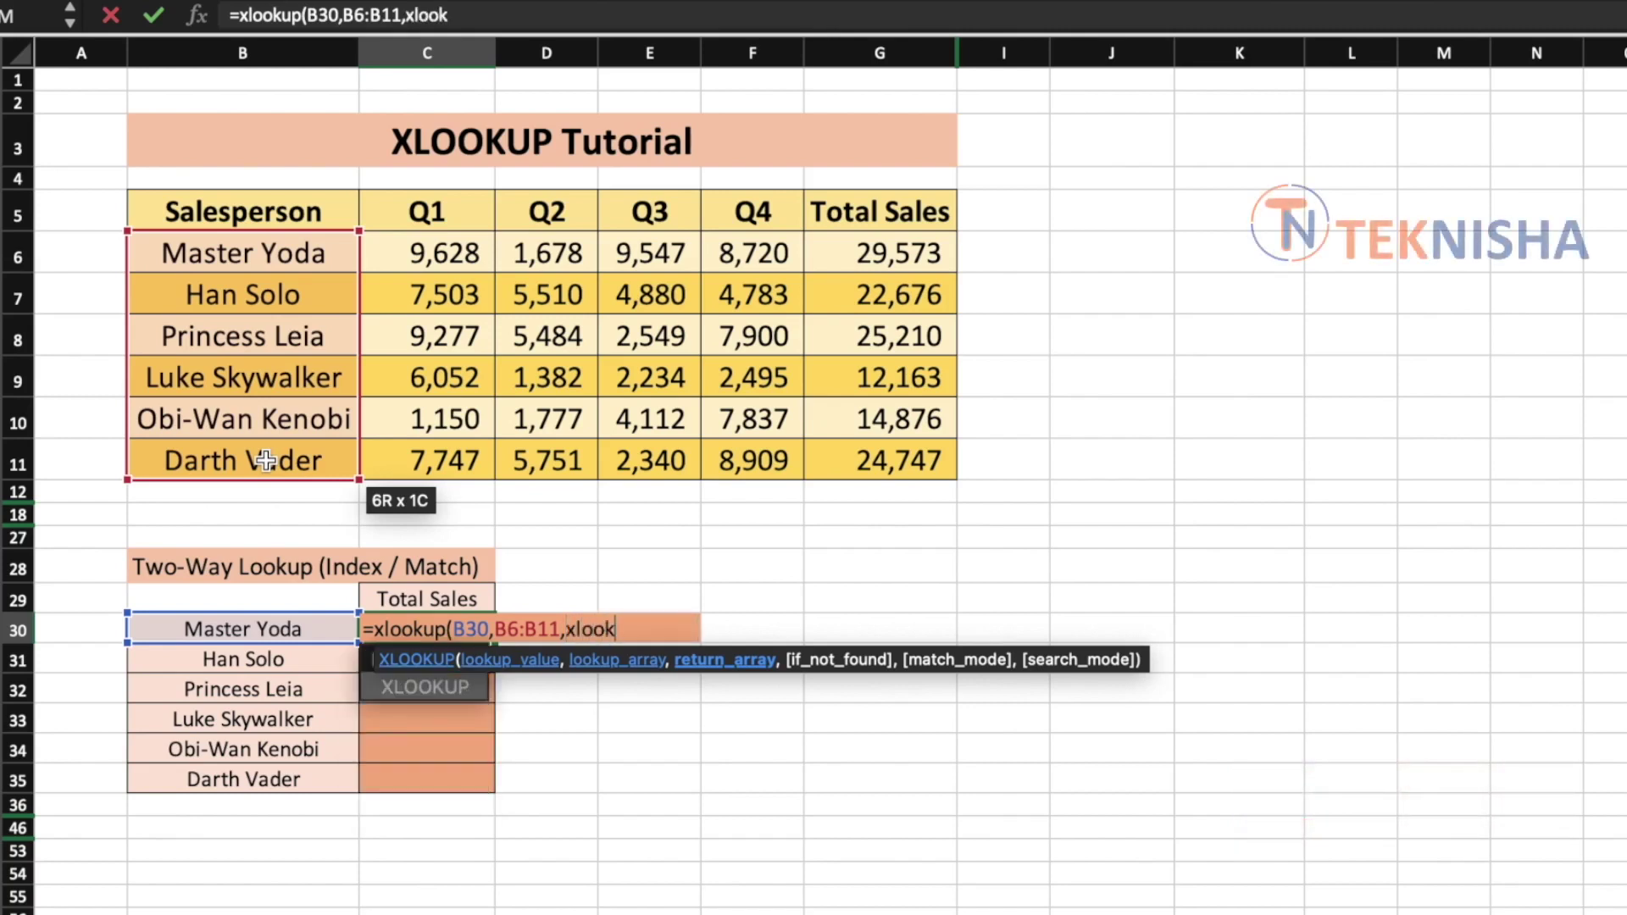
type("(")
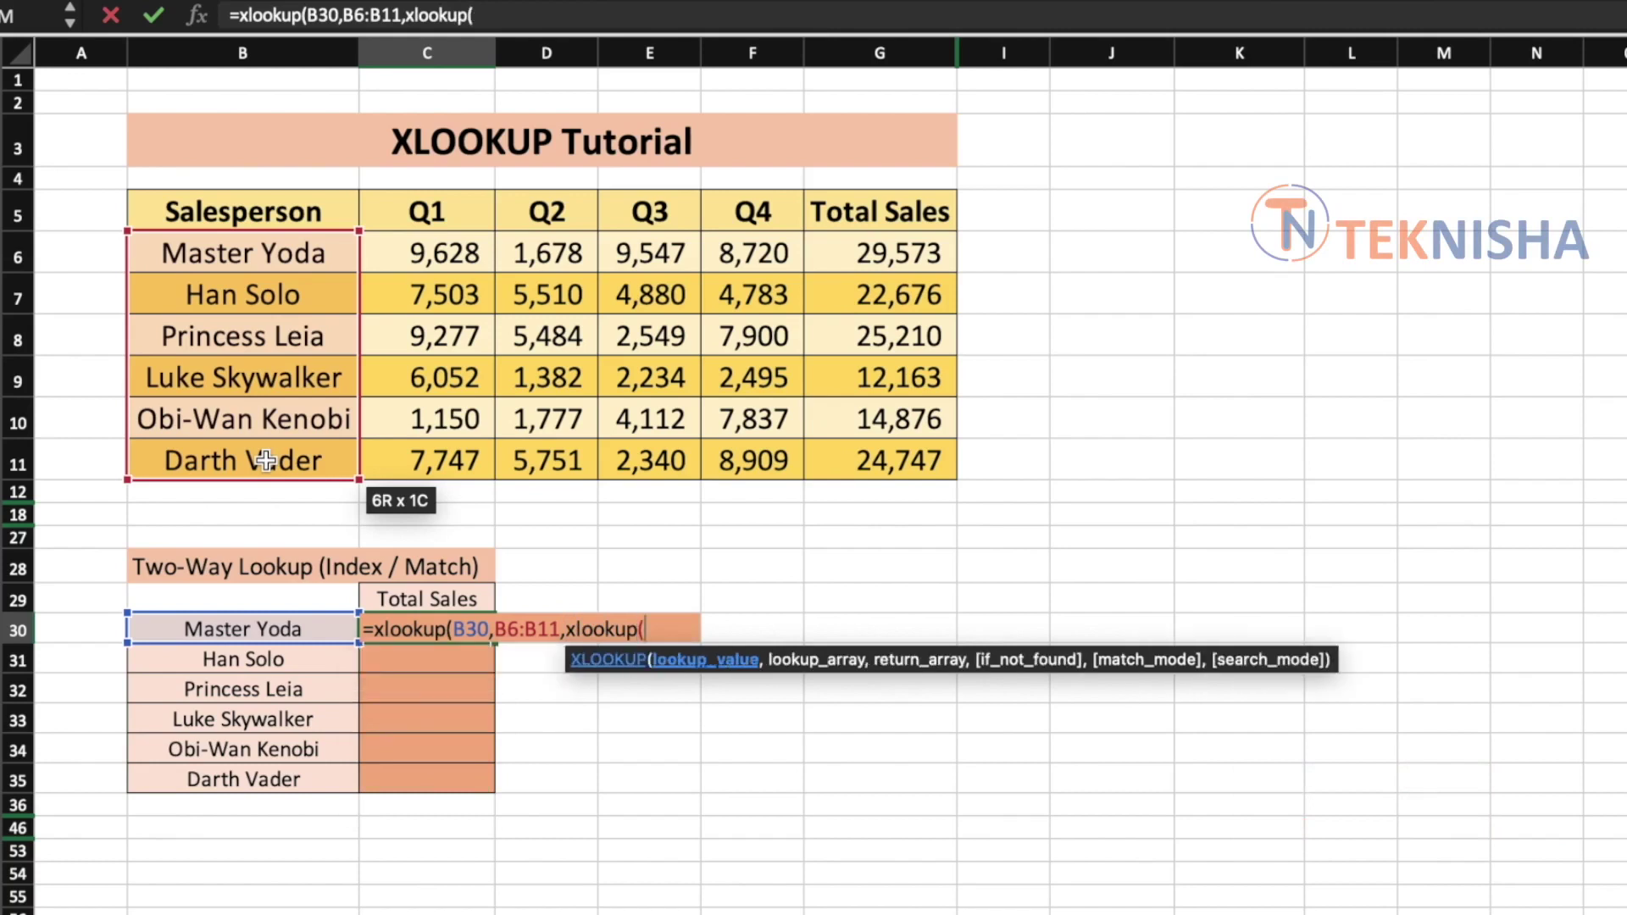
left_click(411, 600)
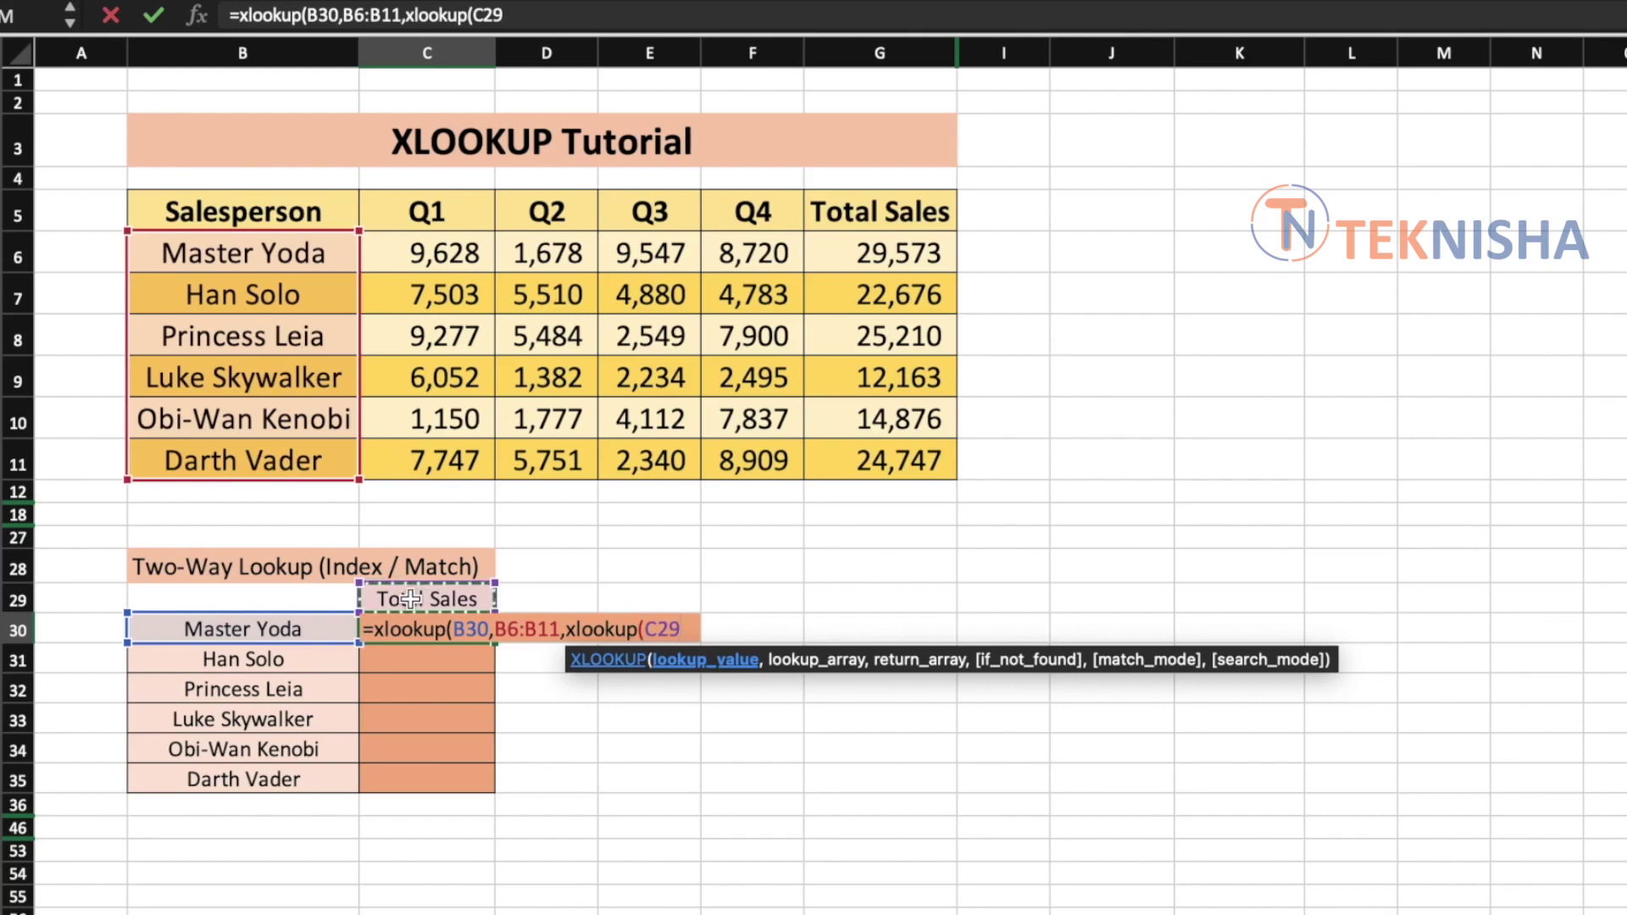
type(",")
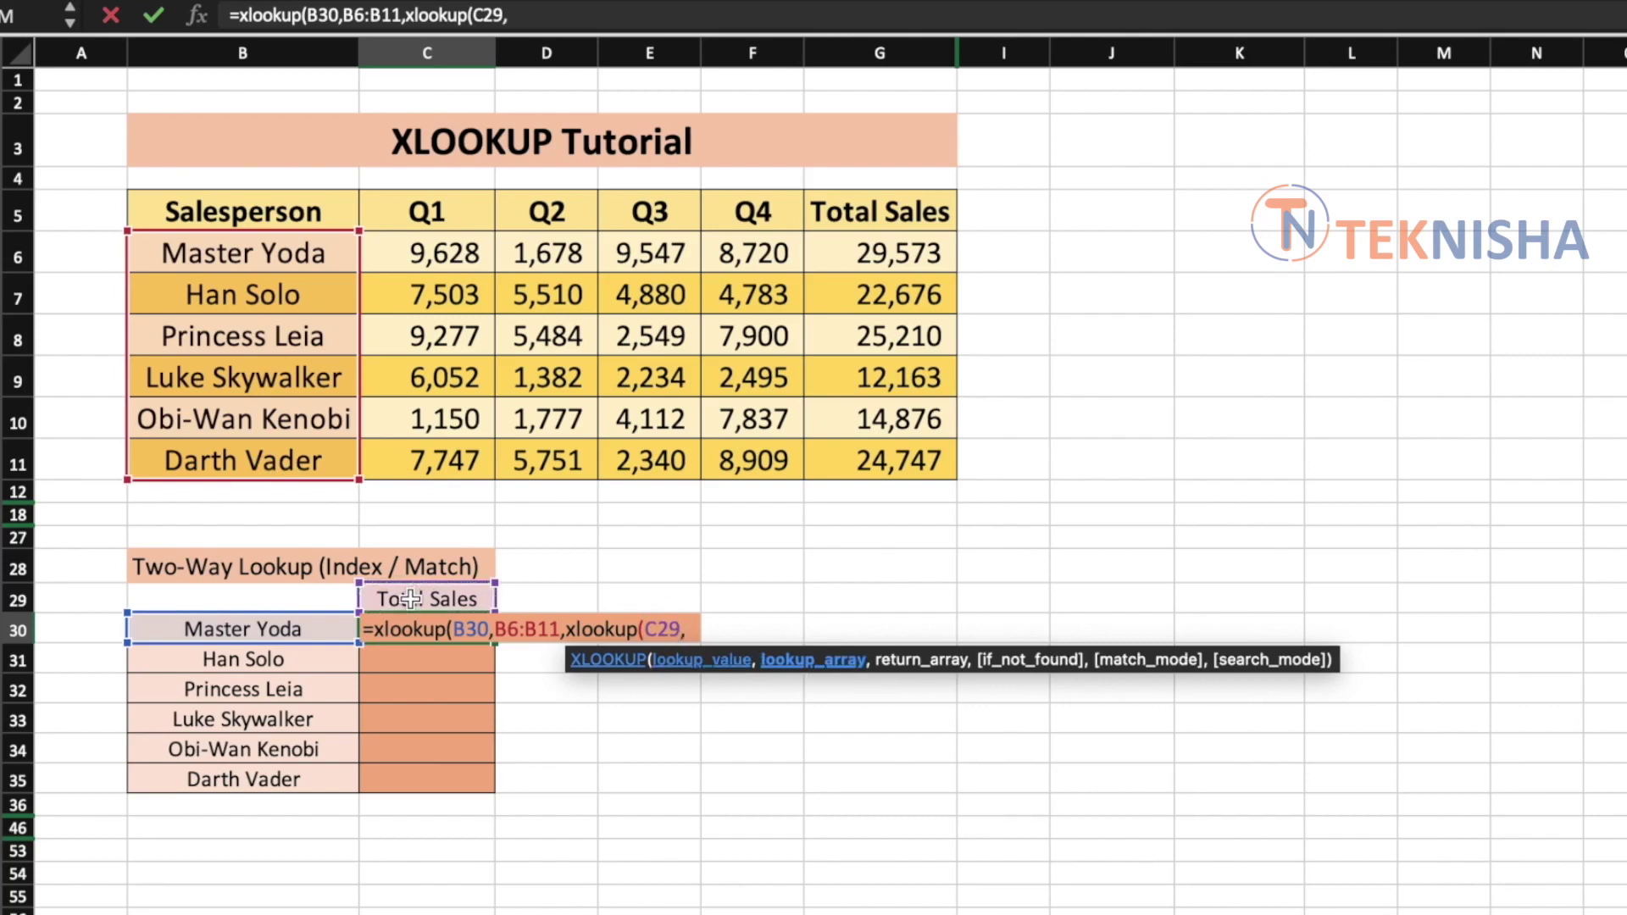
left_click_drag(462, 212, 847, 208)
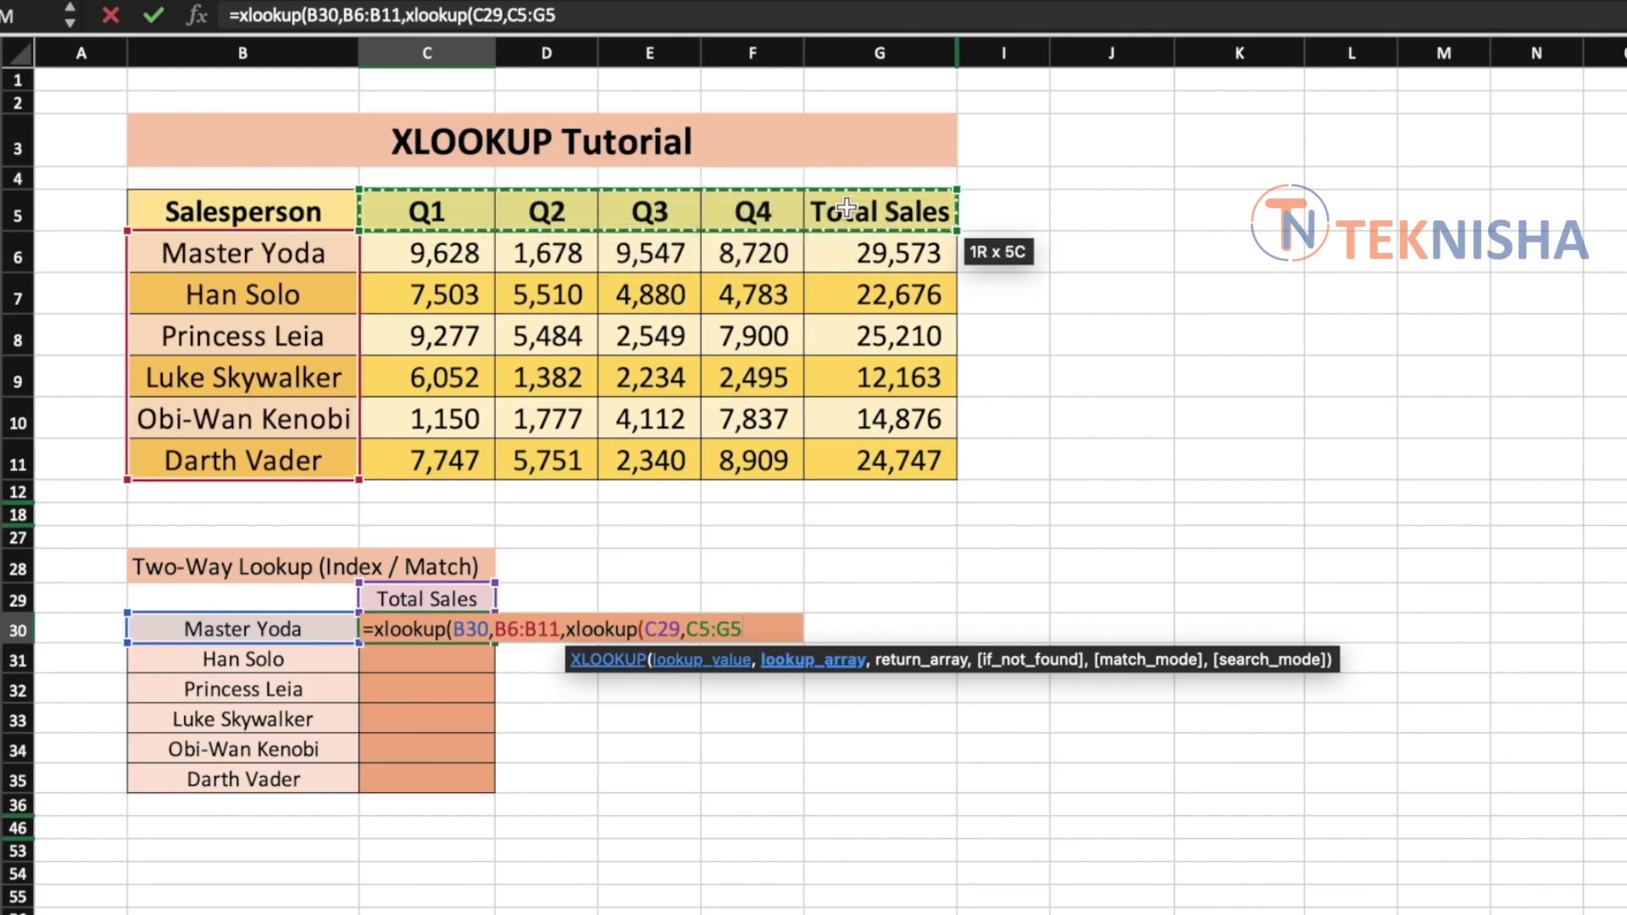
type(",")
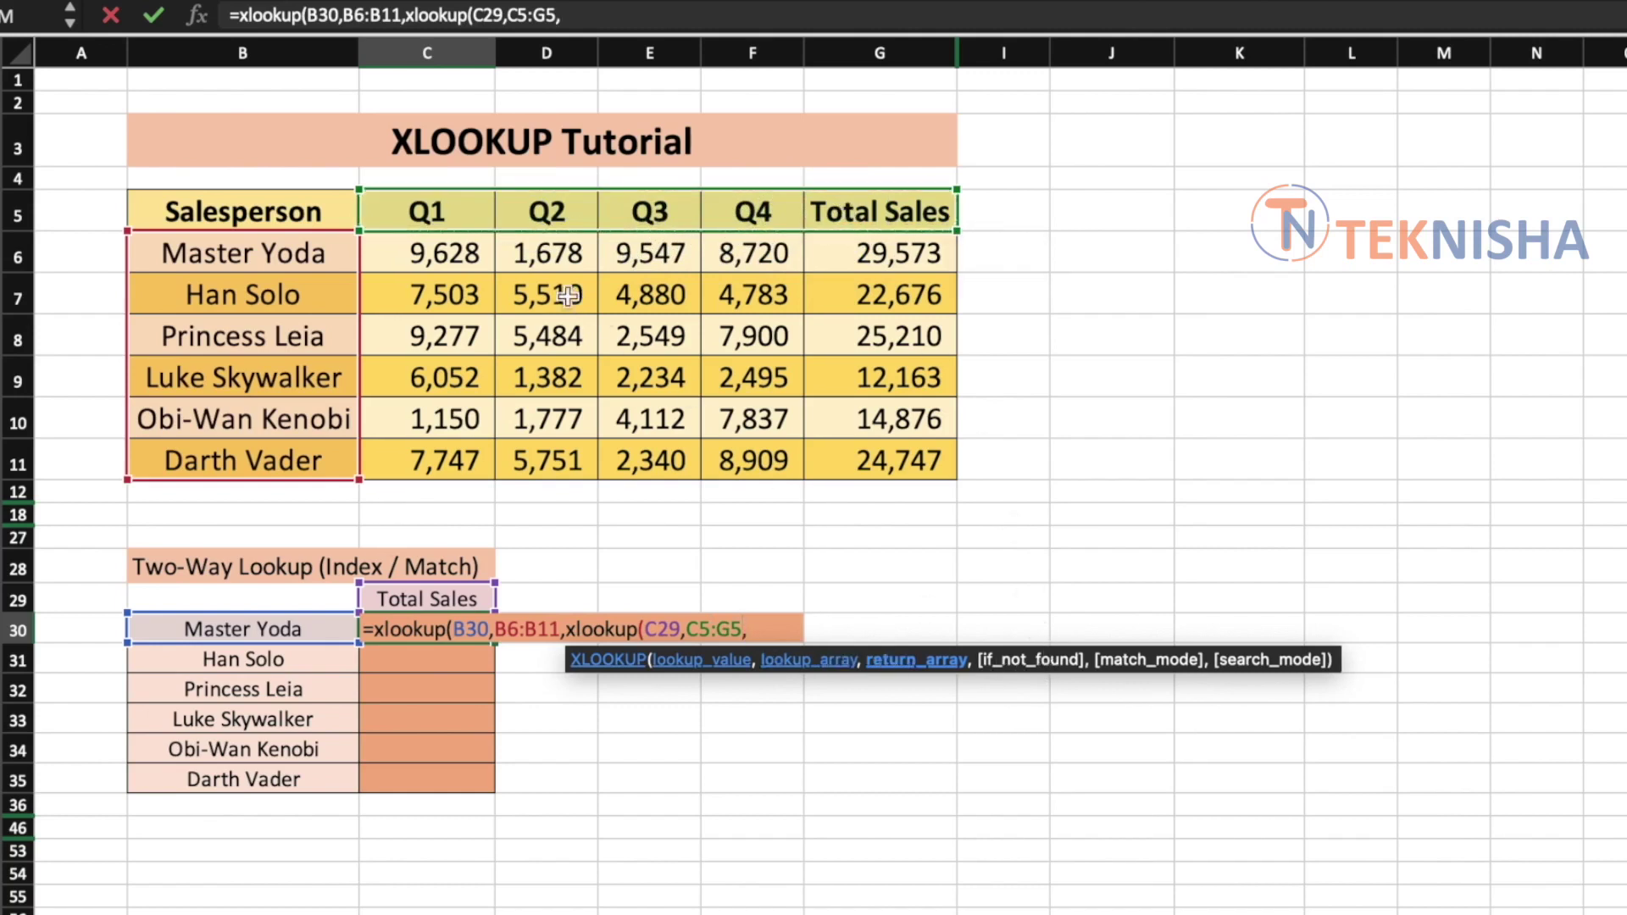
left_click_drag(455, 252, 874, 463)
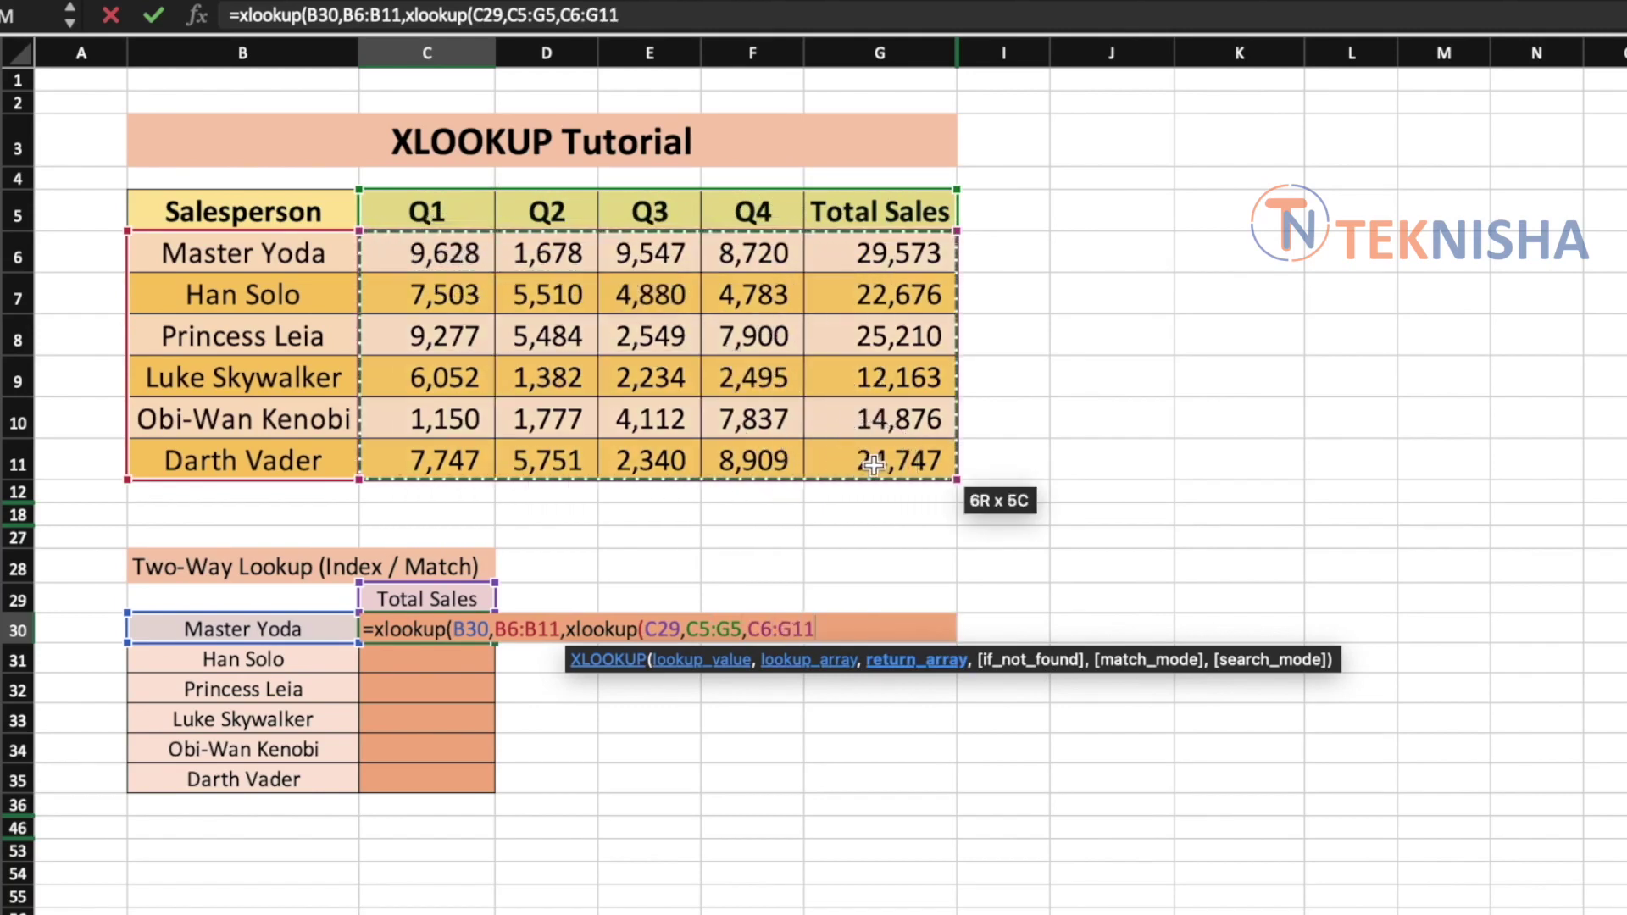
type("),")
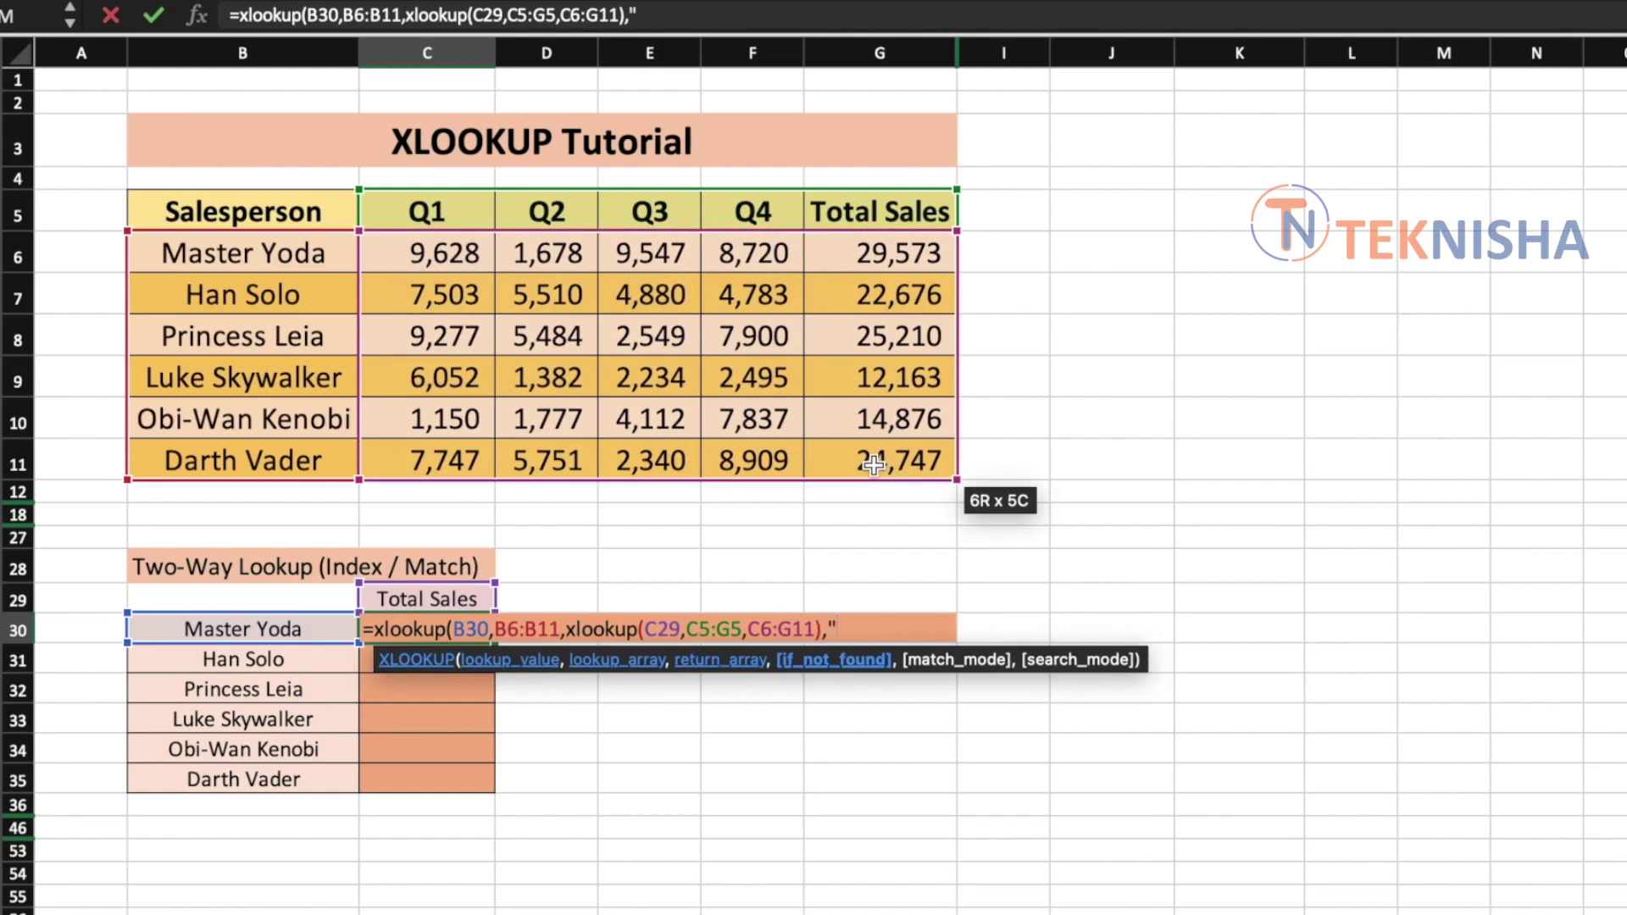
type("\"-\")")
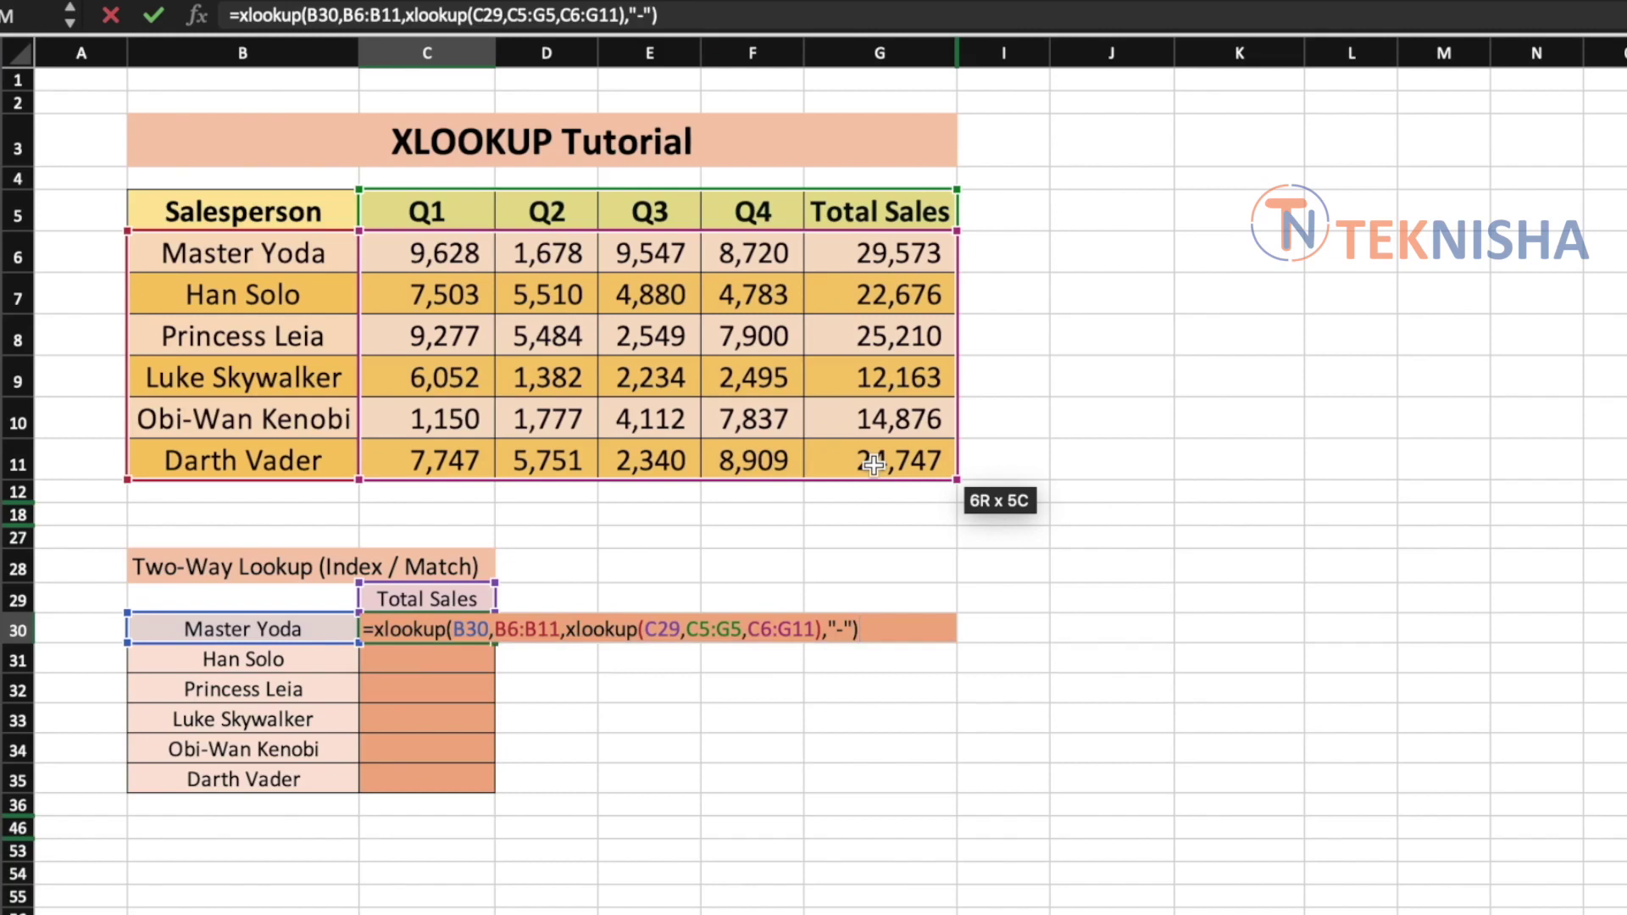
key("Return")
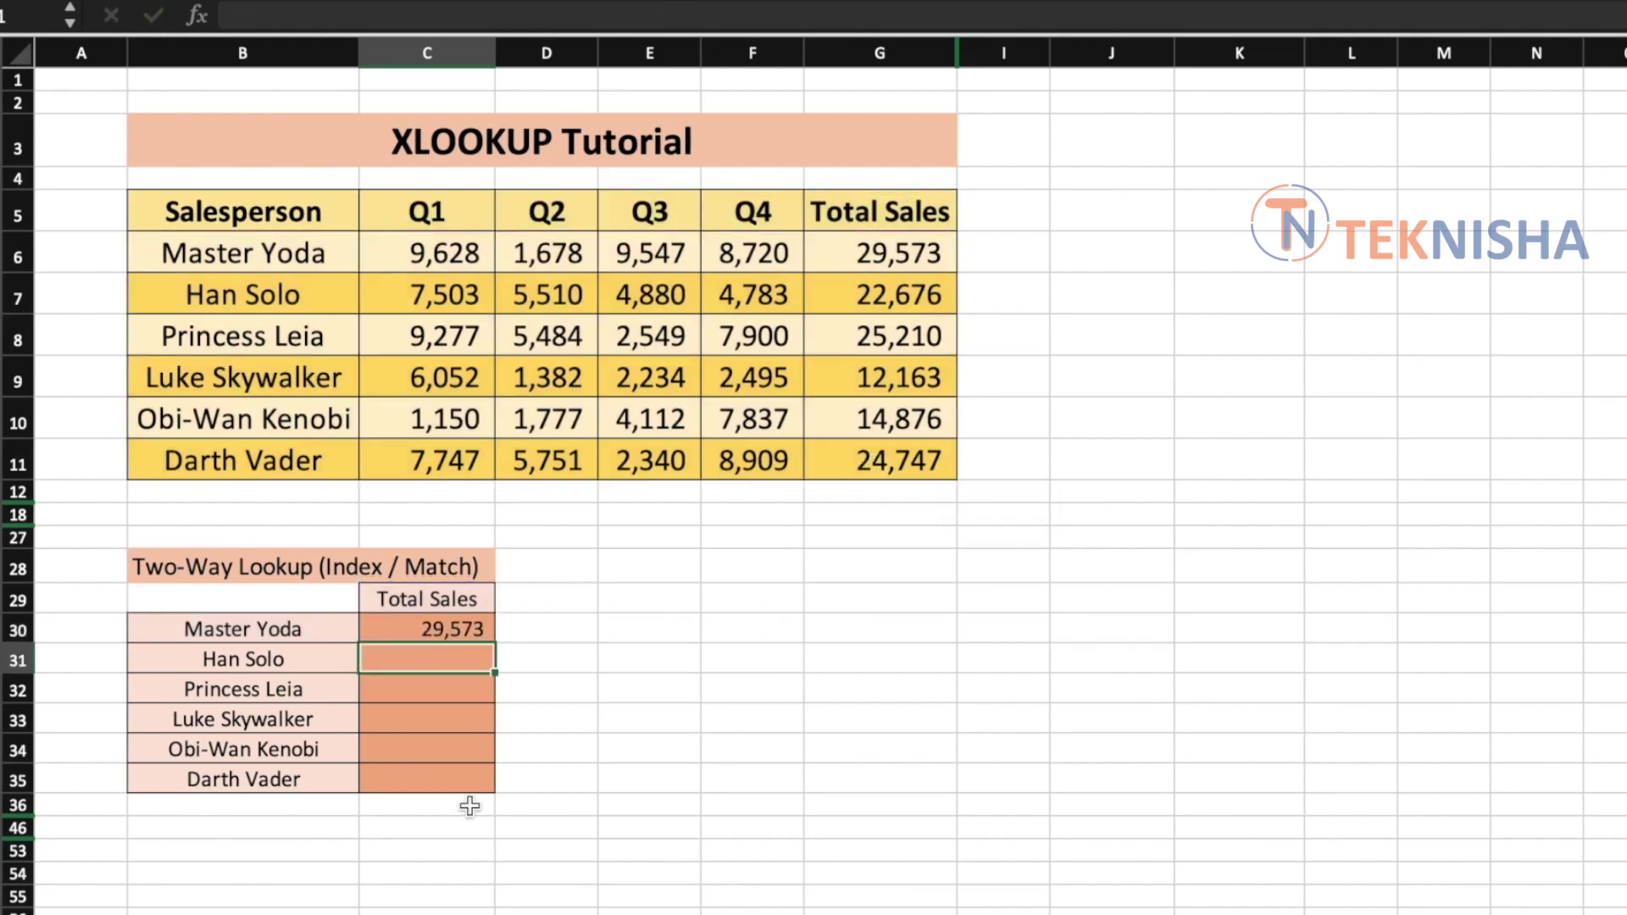
Step: Choose Q2 as the two-way lookup heading in C29
left_click(449, 591)
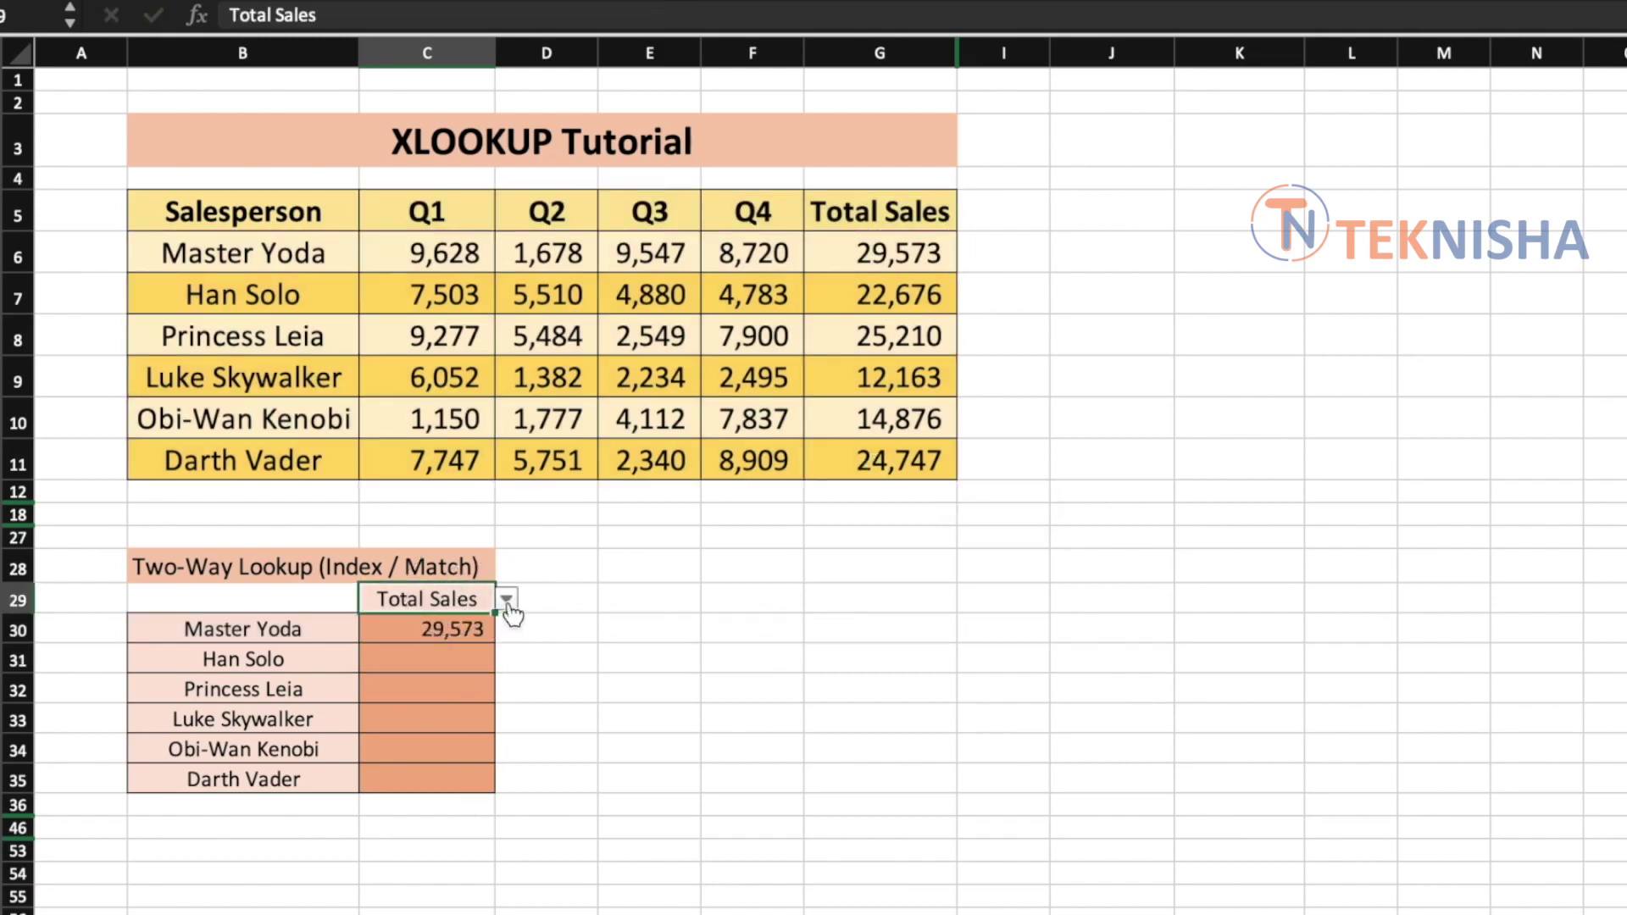
left_click(505, 599)
left_click(431, 656)
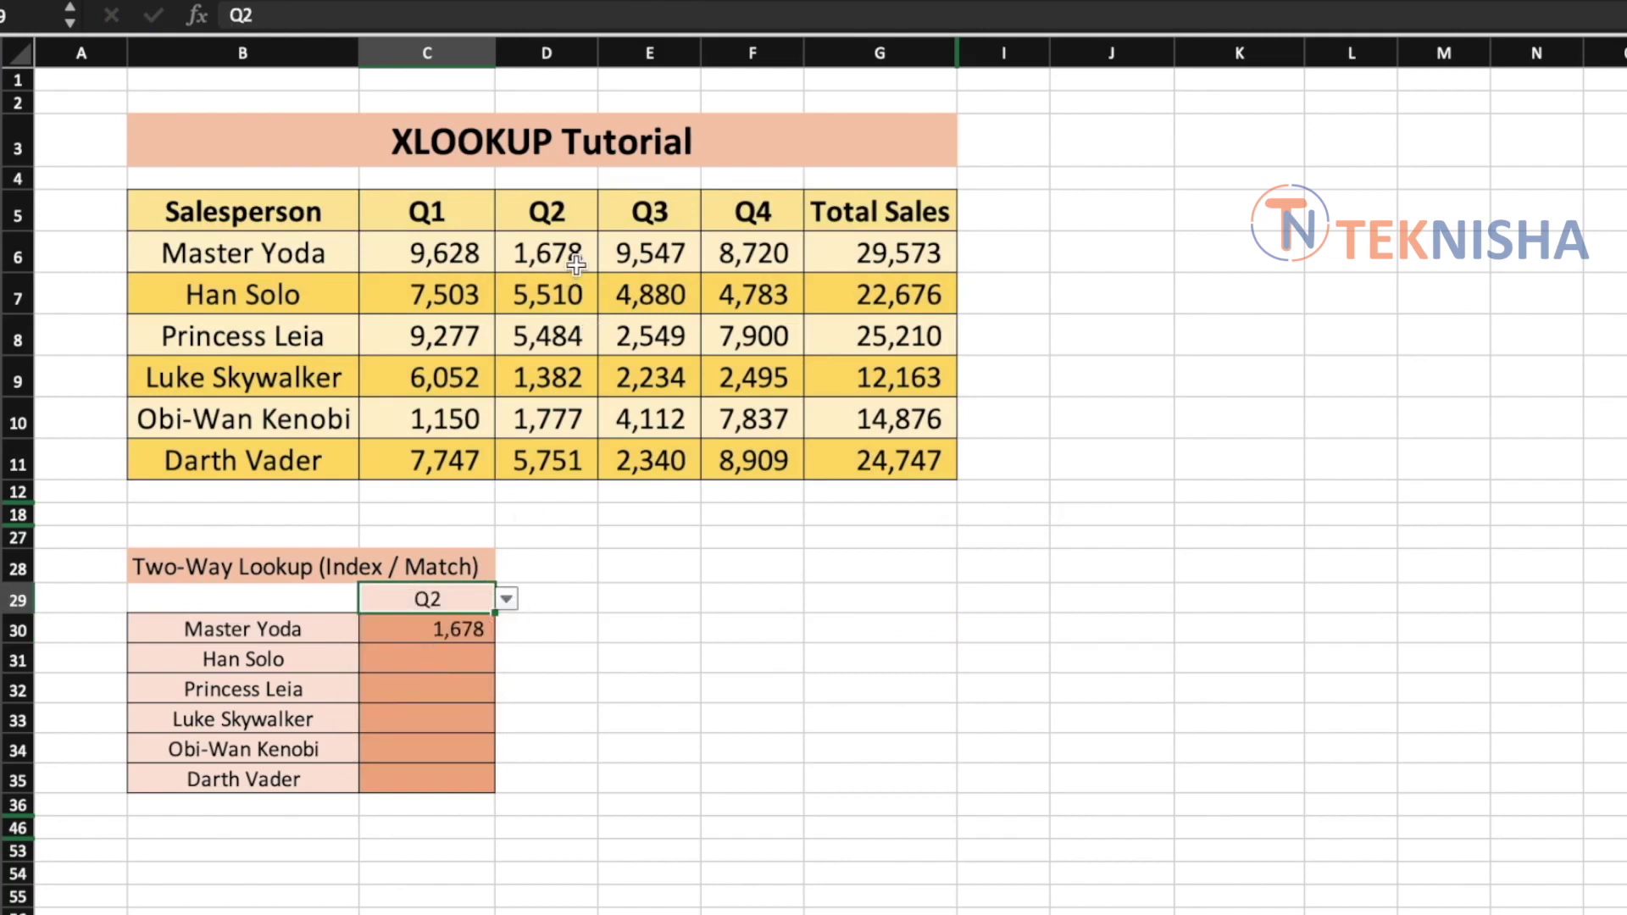
Step: Try Han Solo as the salesperson in B30, compare the result with source cell D7, and undo the name change
left_click(267, 630)
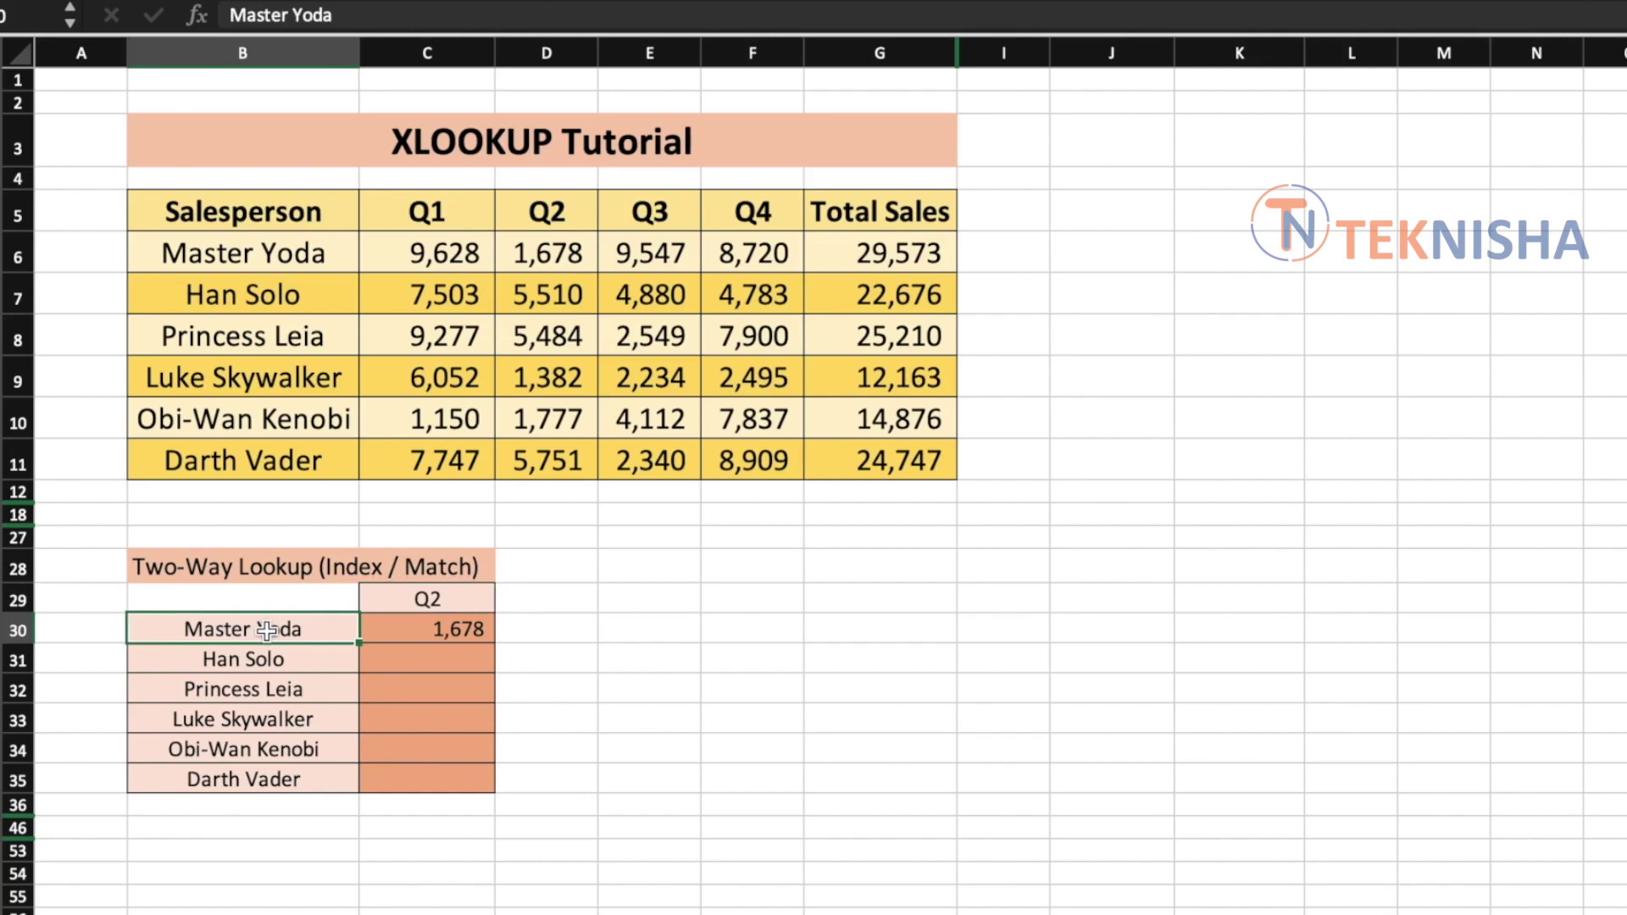
type("Han Solo")
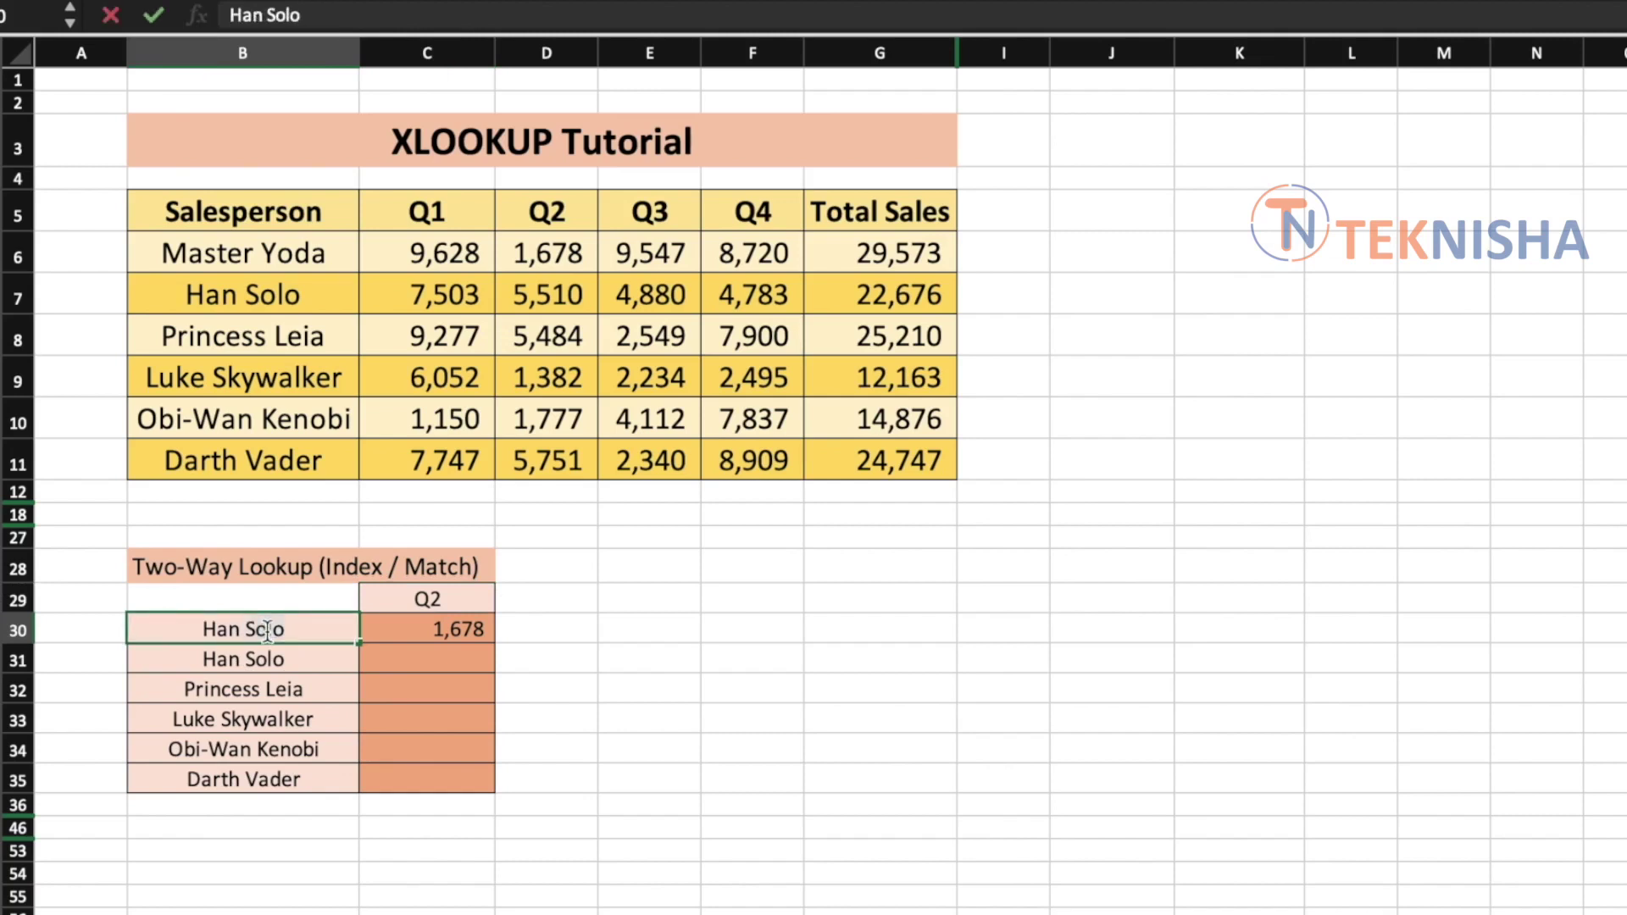
key("Return")
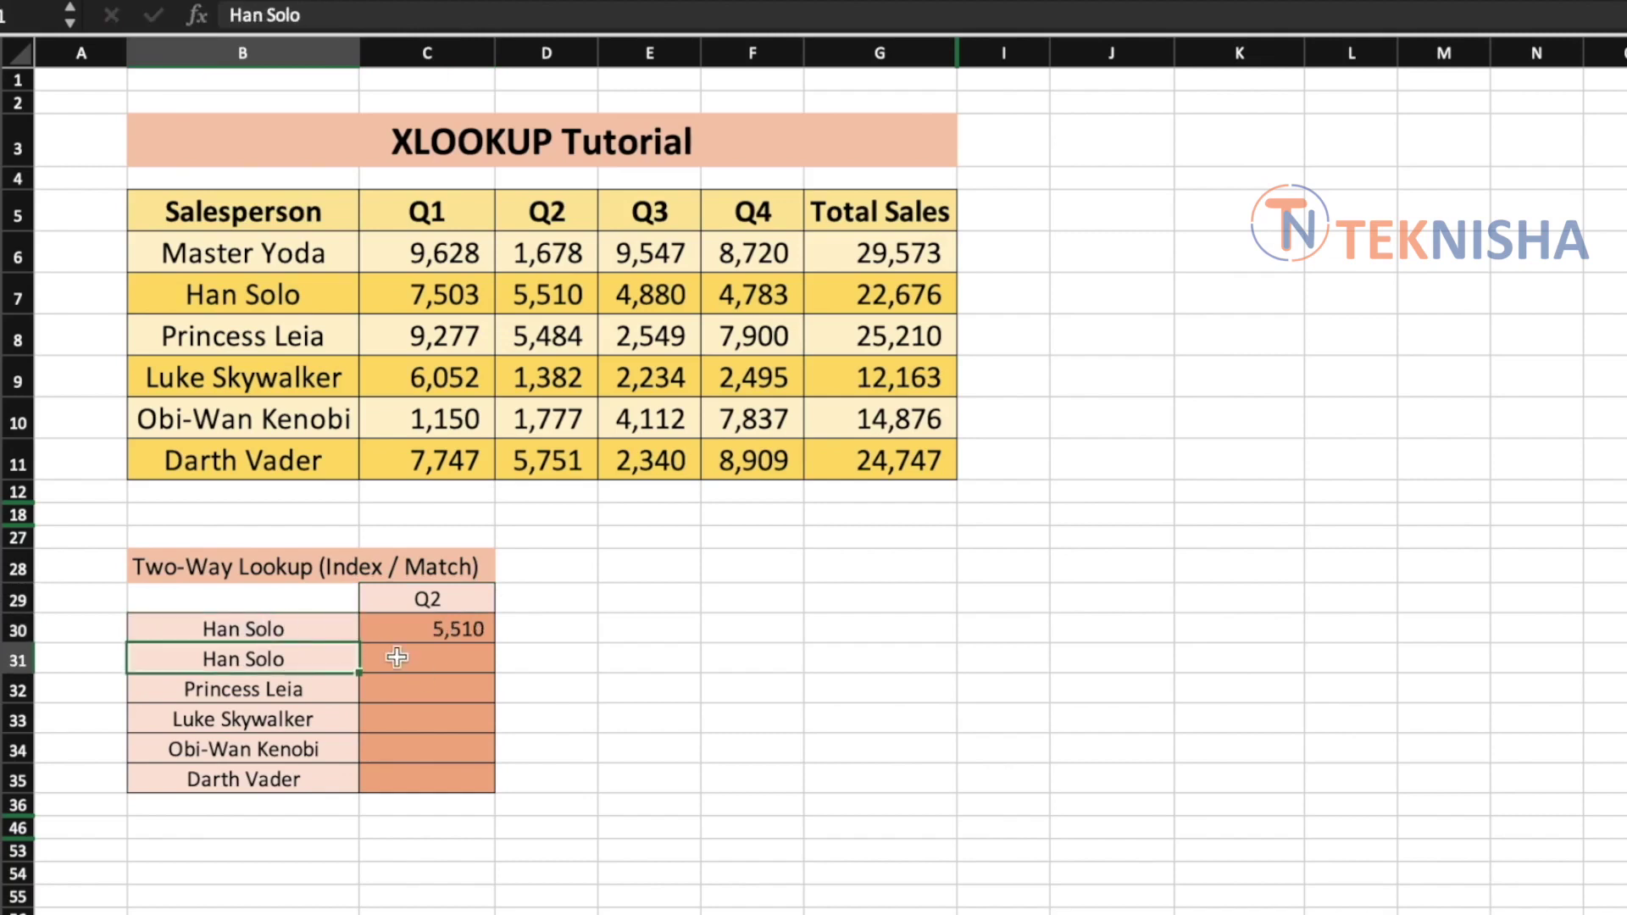
left_click(585, 295)
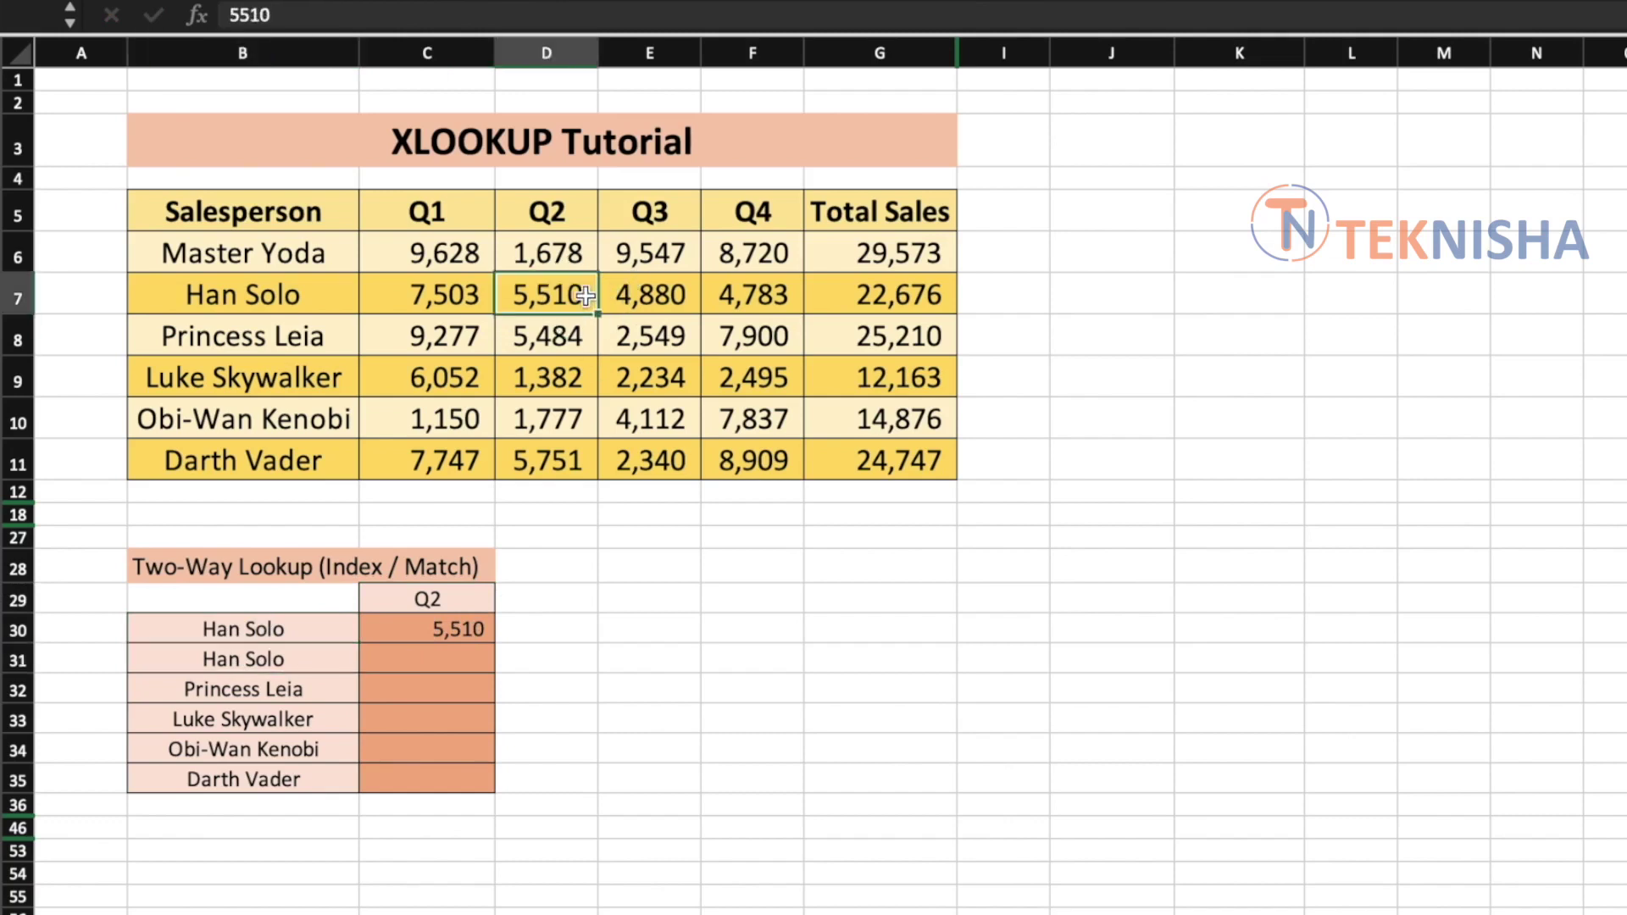
key("super+z")
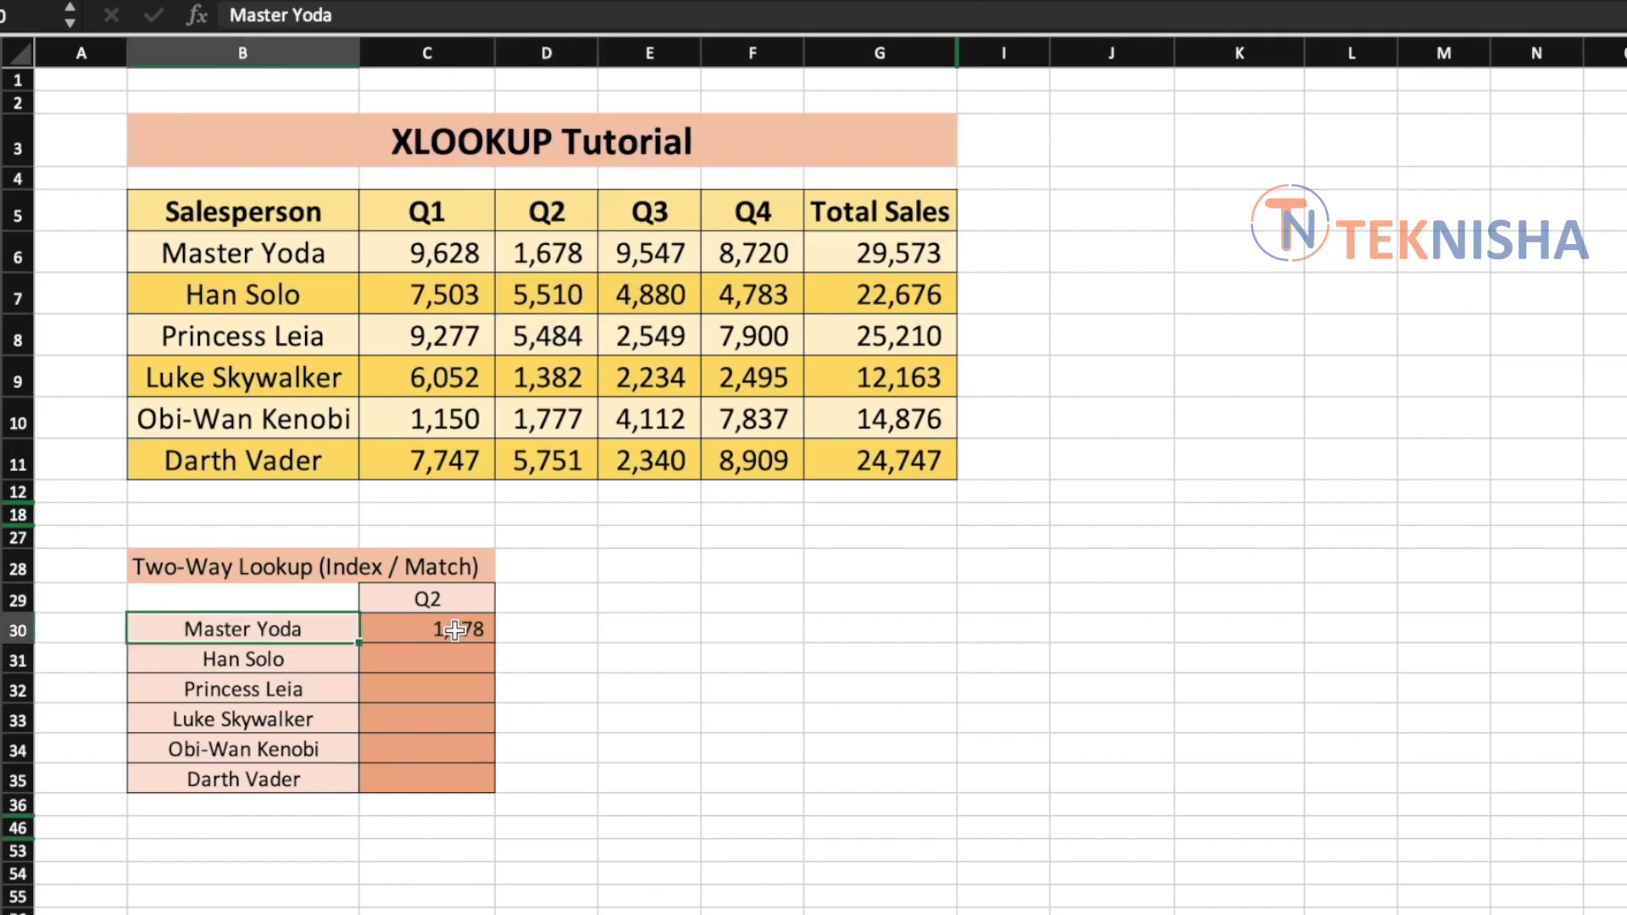
Step: Examine the nested XLOOKUP(C29,C5:G5,C6:G11) that serves as the return array in C30's formula
left_click(455, 629)
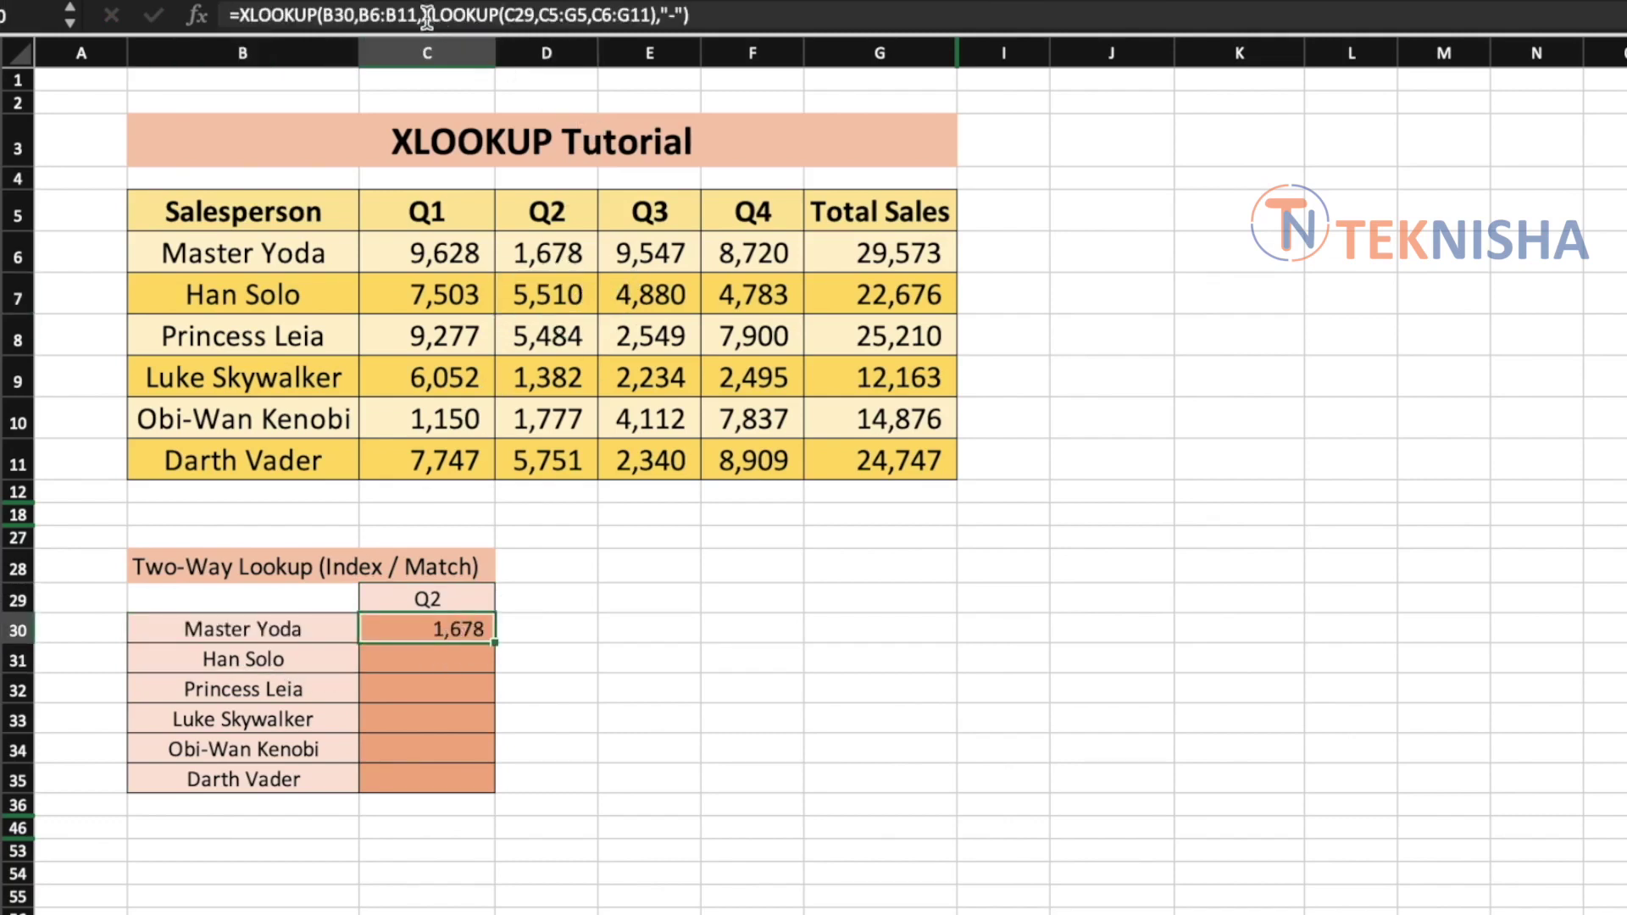
left_click_drag(424, 15, 654, 17)
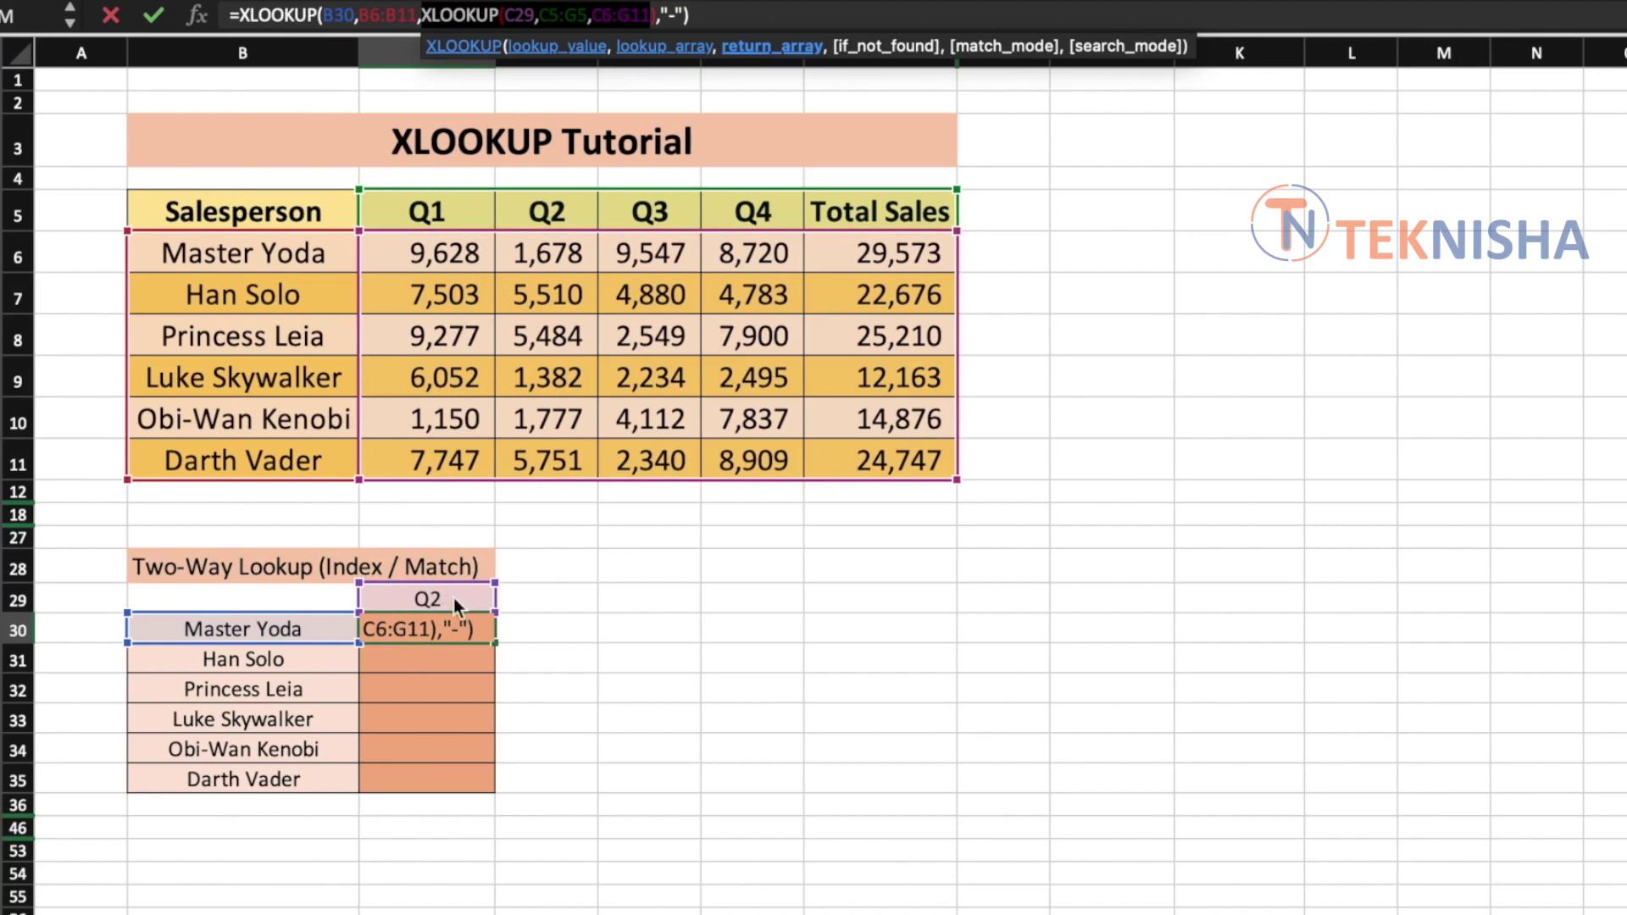
key("Return")
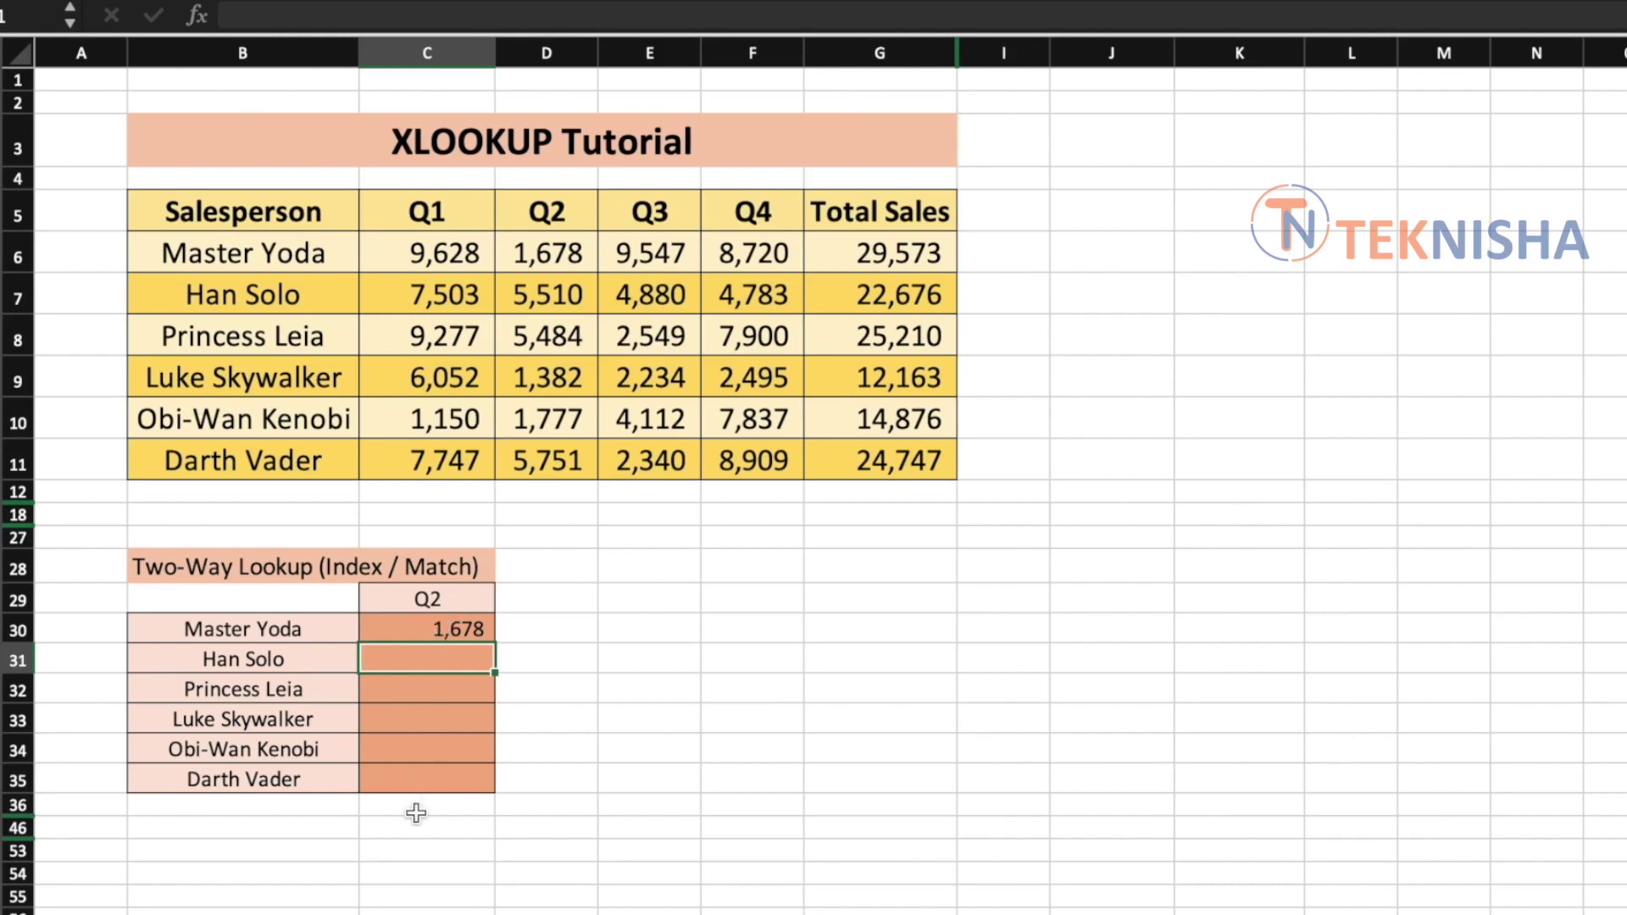
Step: Replace the lookup value in C30's outer XLOOKUP with the range B30:B35 so the results fill every salesperson row
left_click(440, 628)
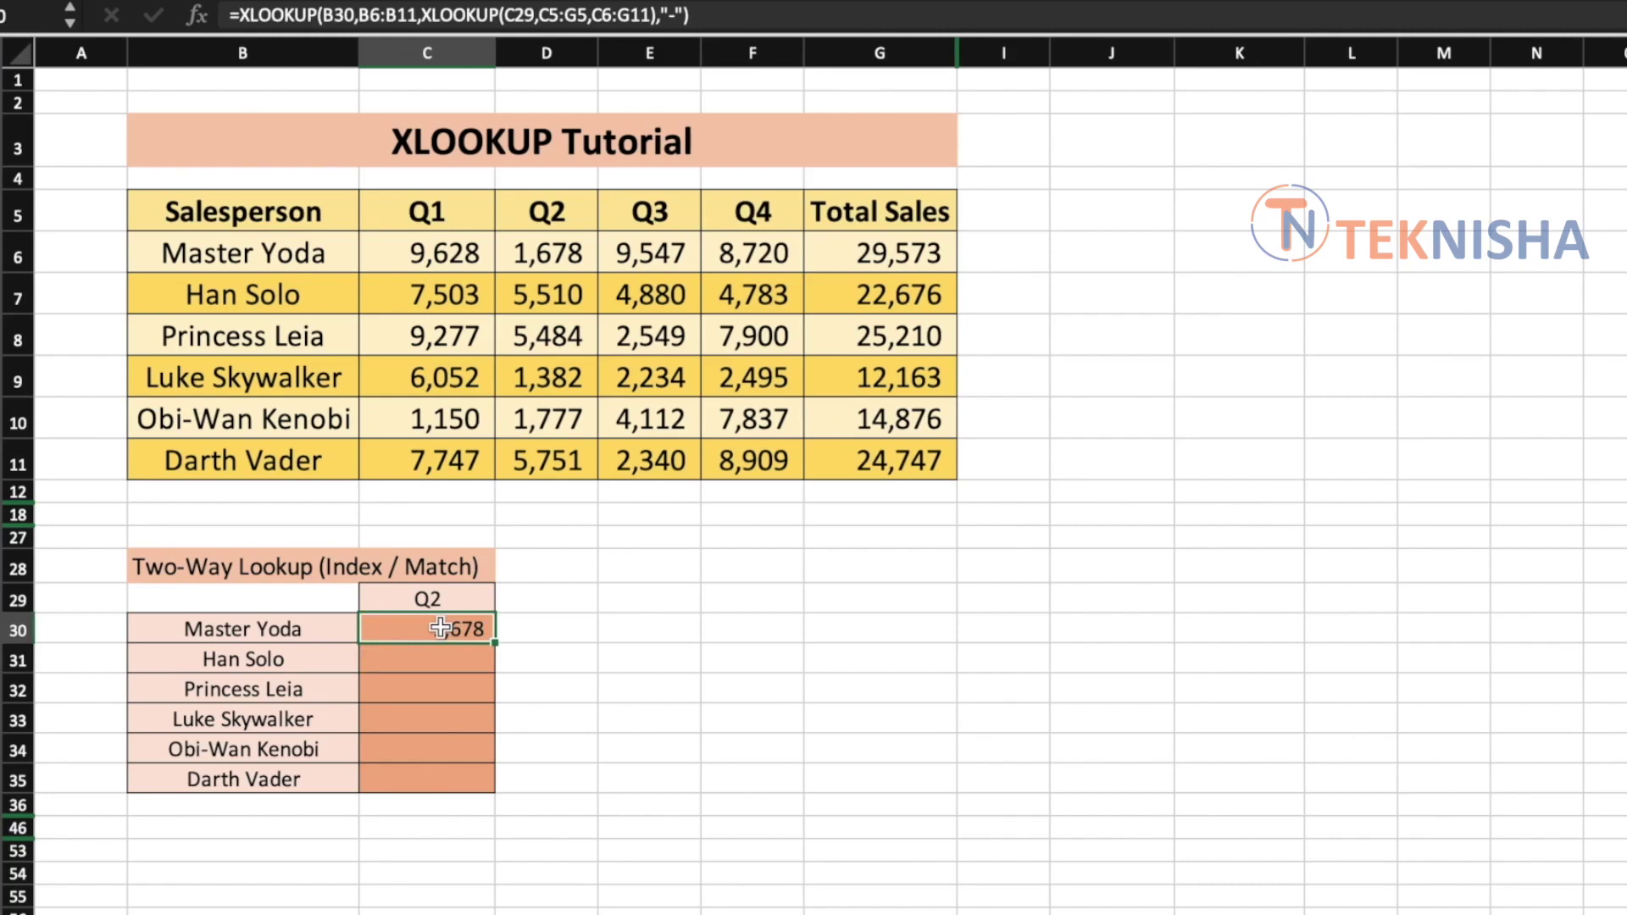
left_click(344, 17)
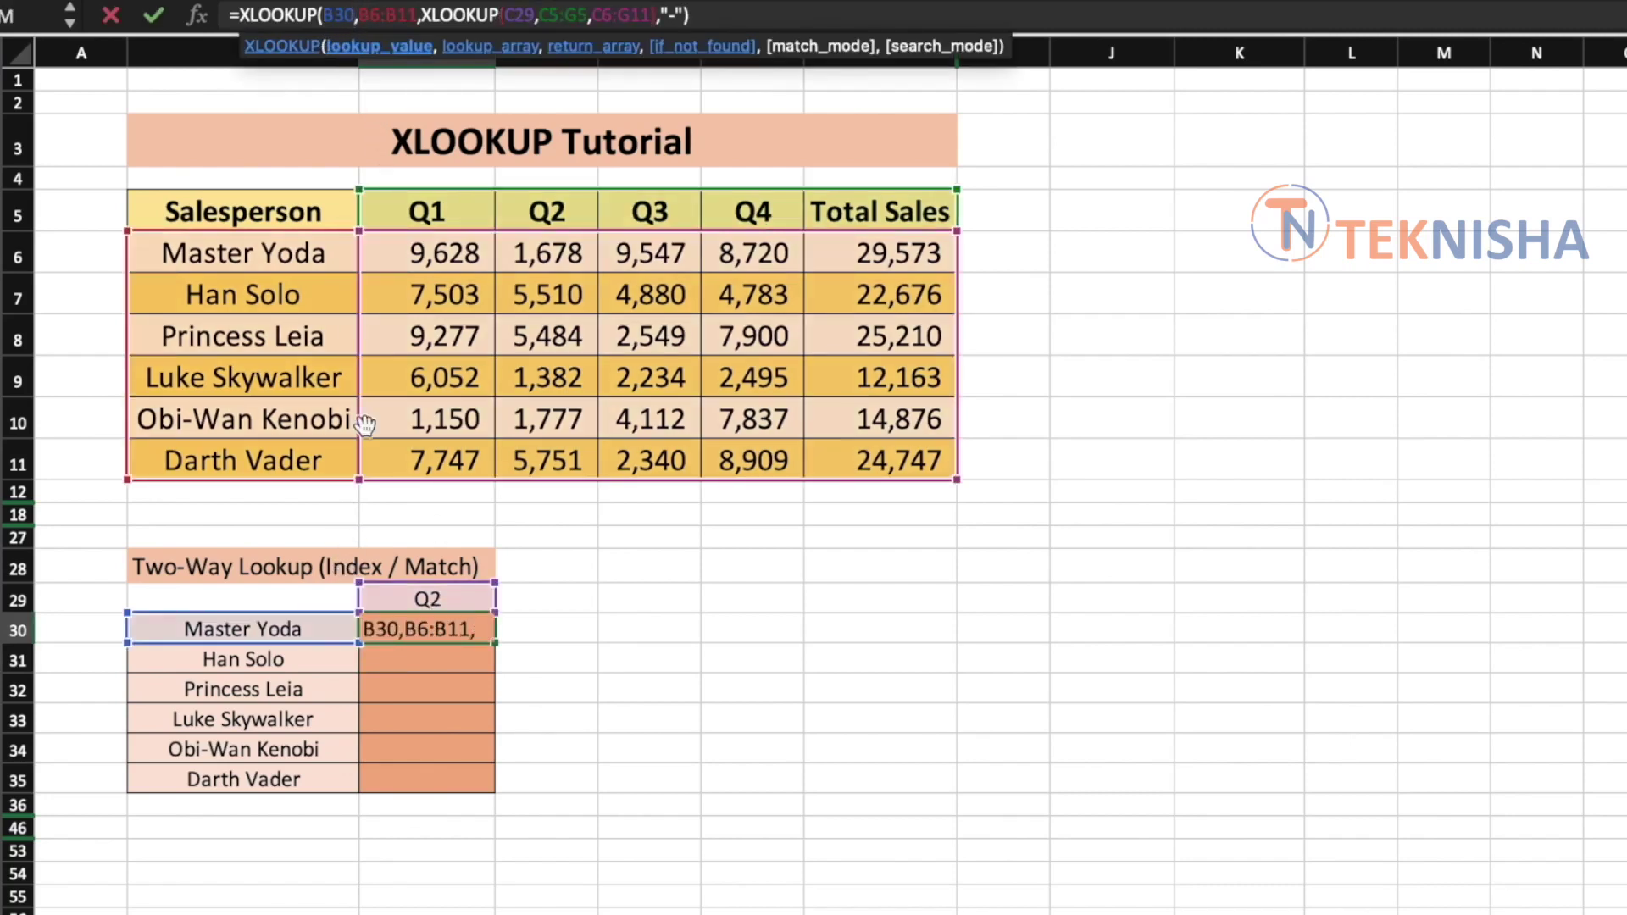
key("BackSpace")
key("BackSpace")
key("BackSpace")
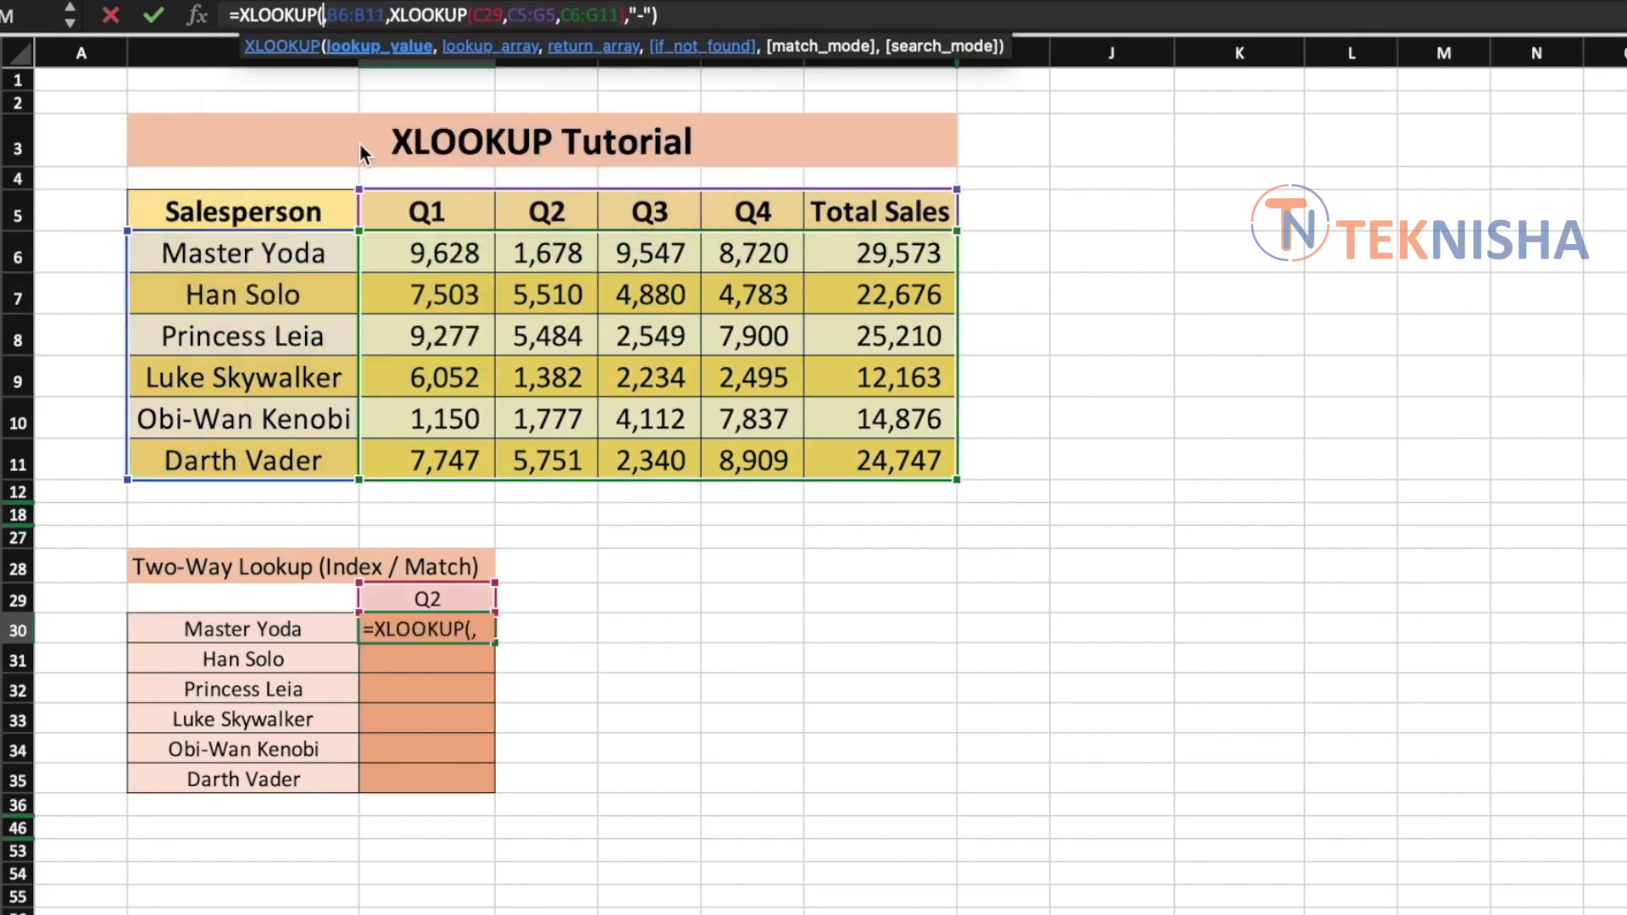
left_click(235, 625)
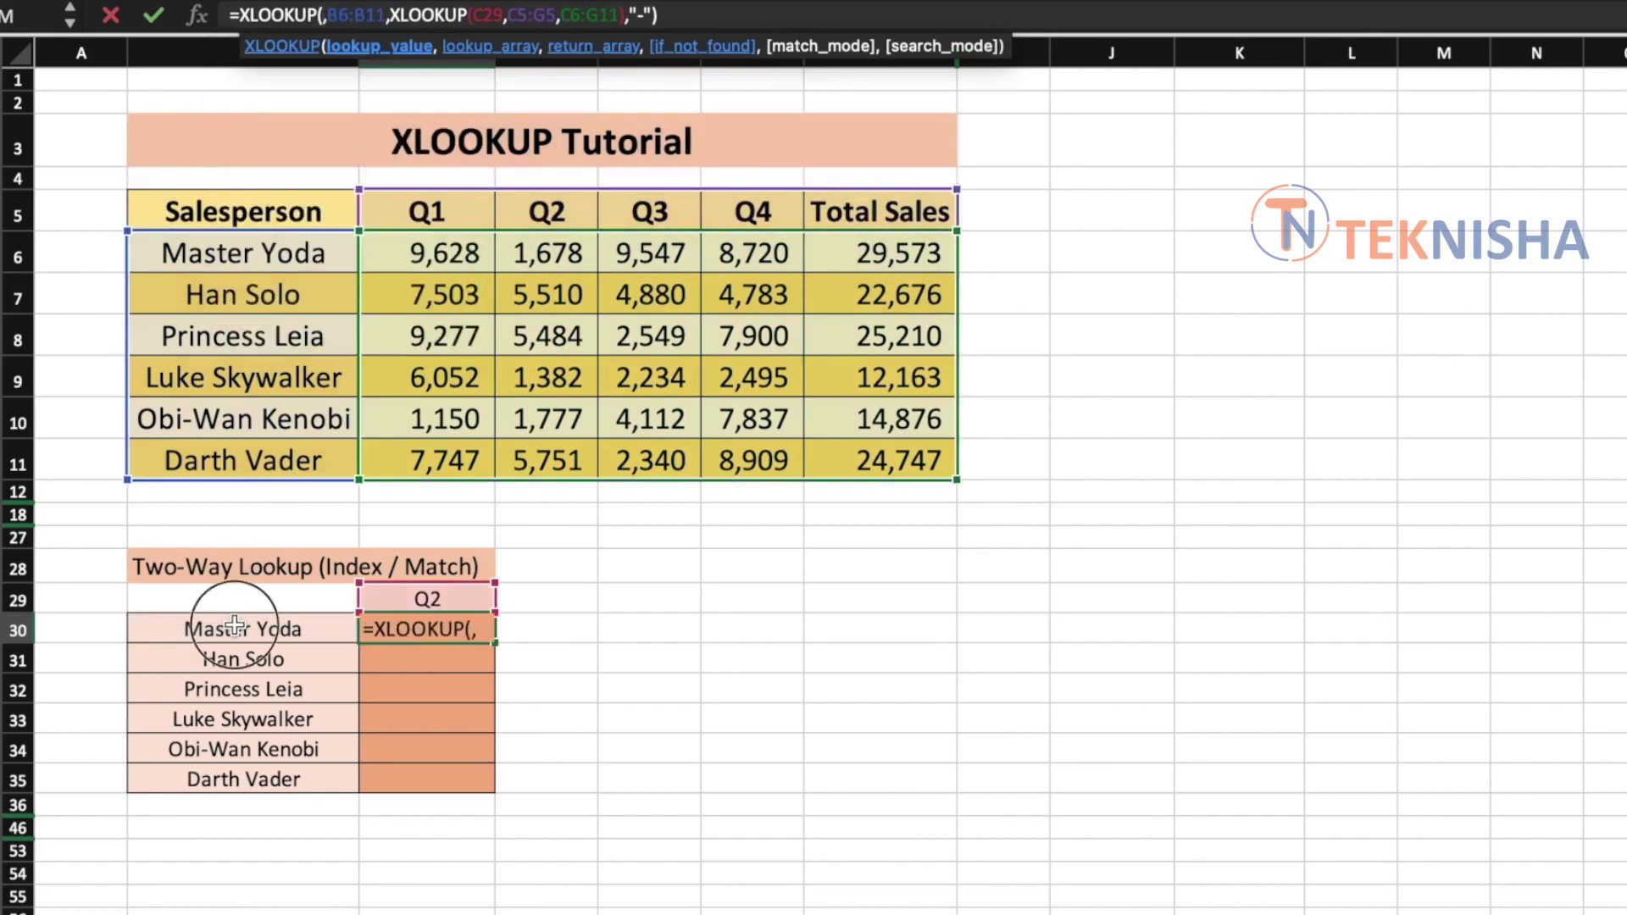
left_click_drag(235, 625, 222, 781)
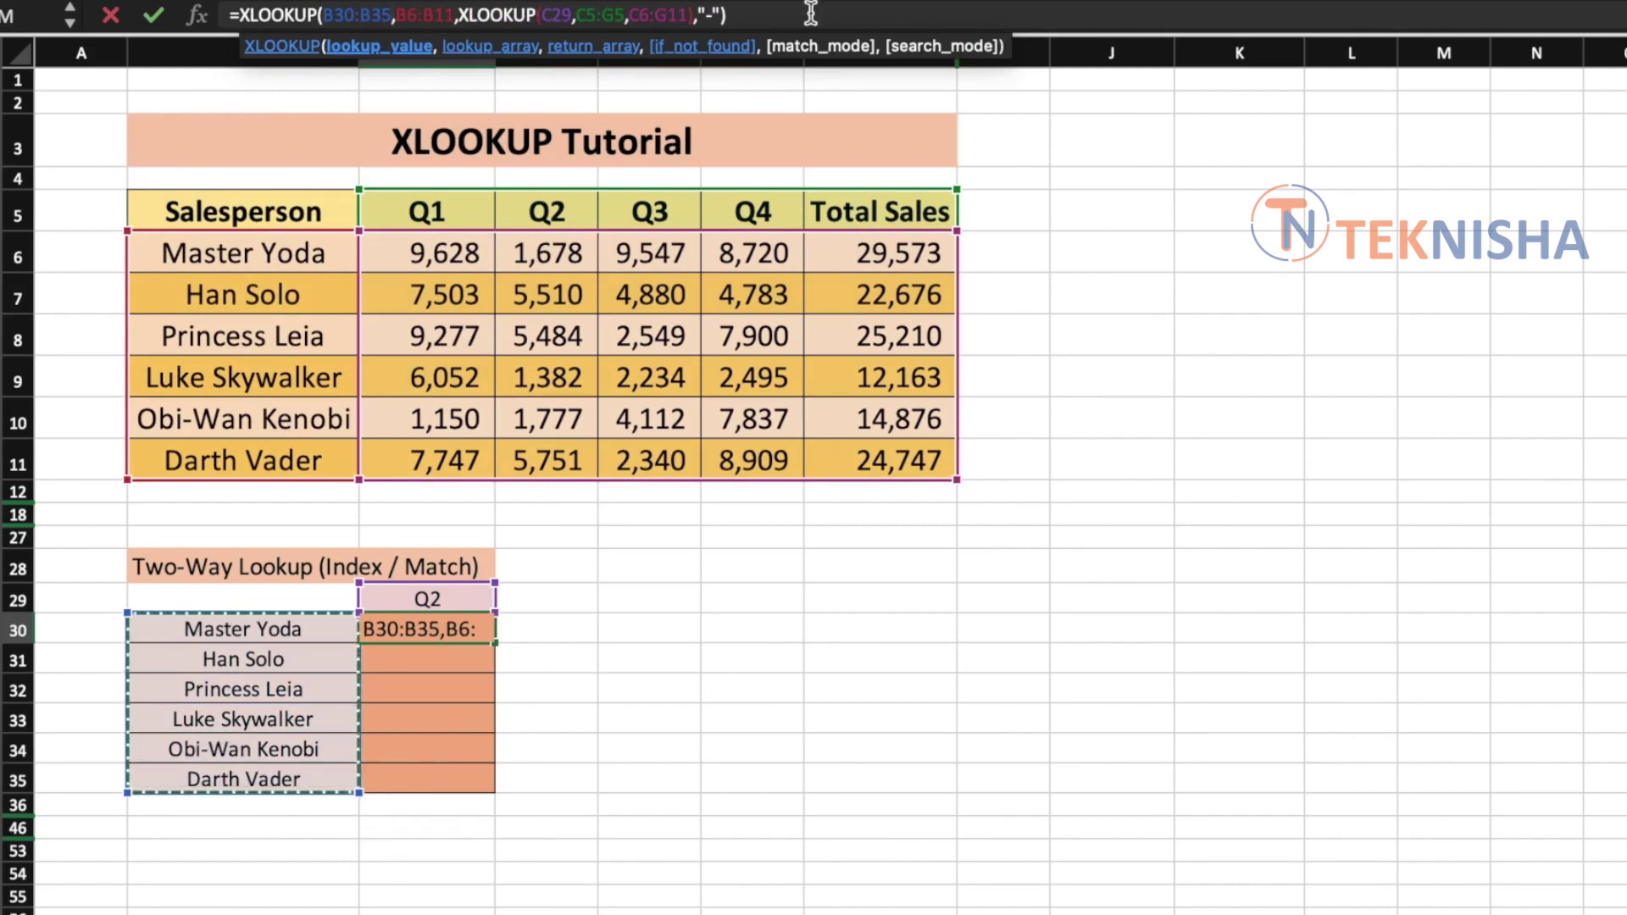
key("Return")
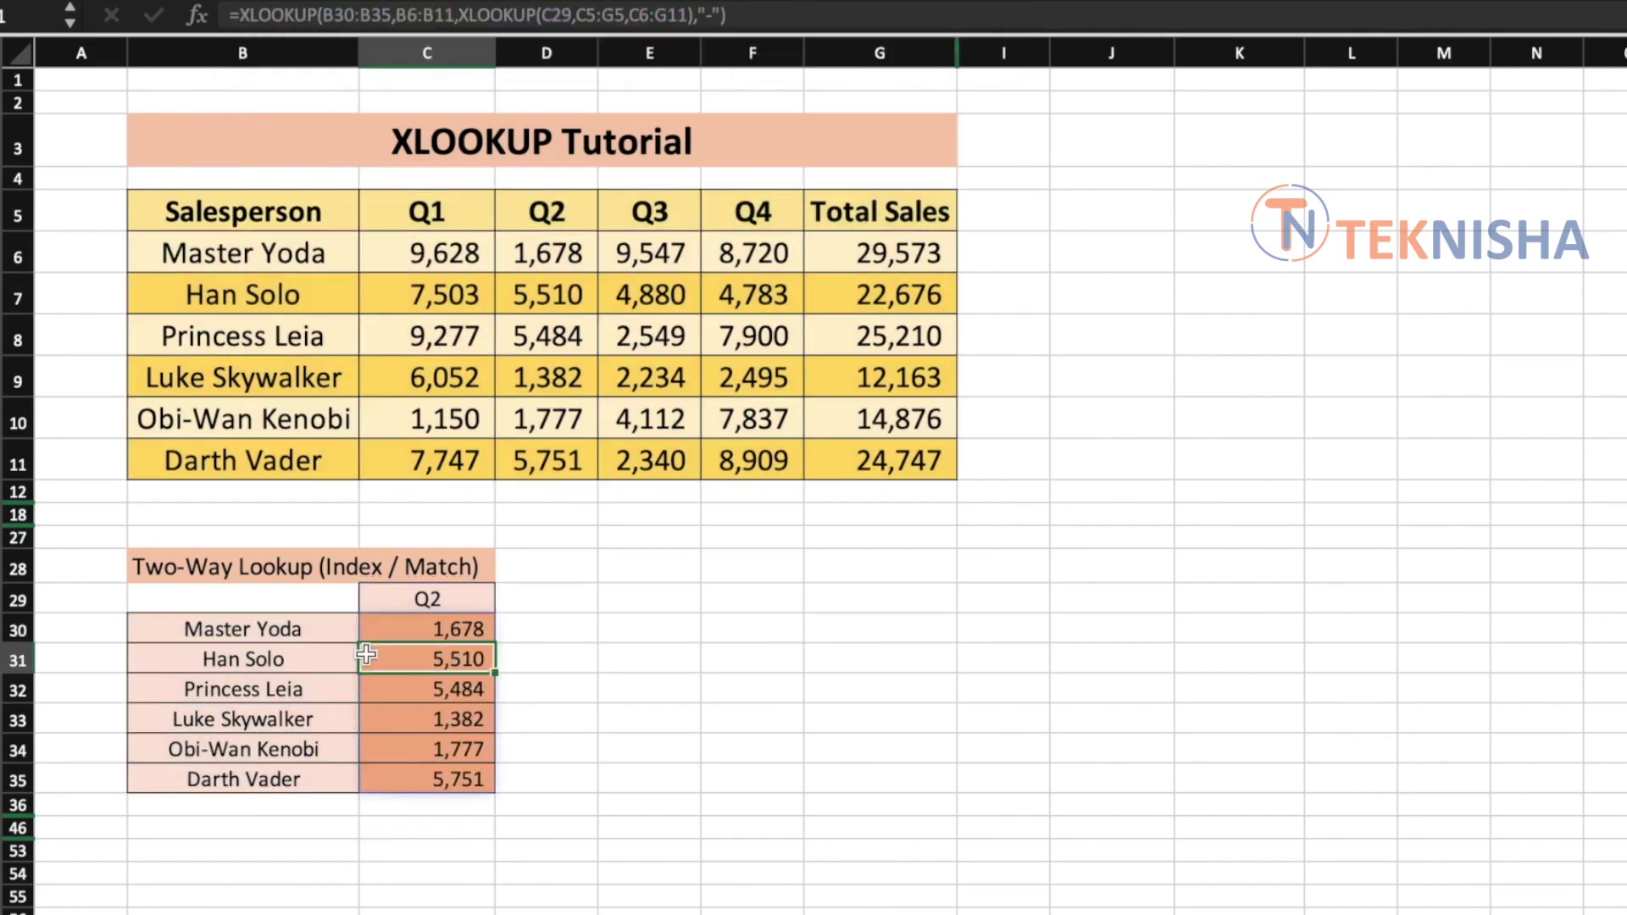
Step: Select the salesperson labels in the two-way lookup and set the heading in C29 to Q1
left_click_drag(326, 629, 320, 762)
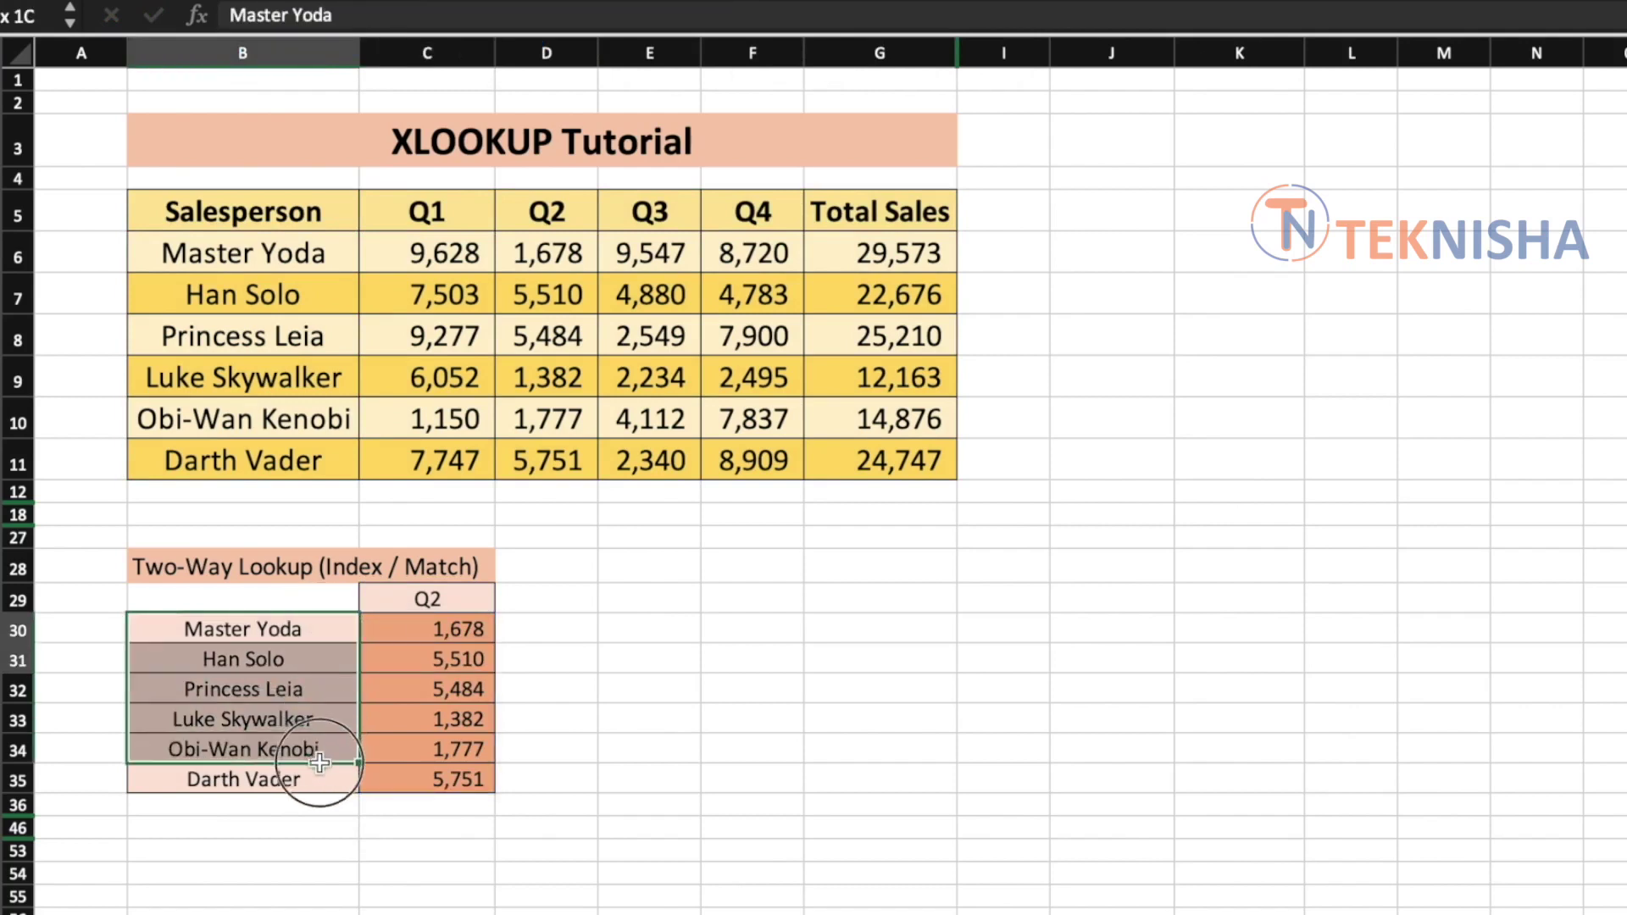
left_click(462, 598)
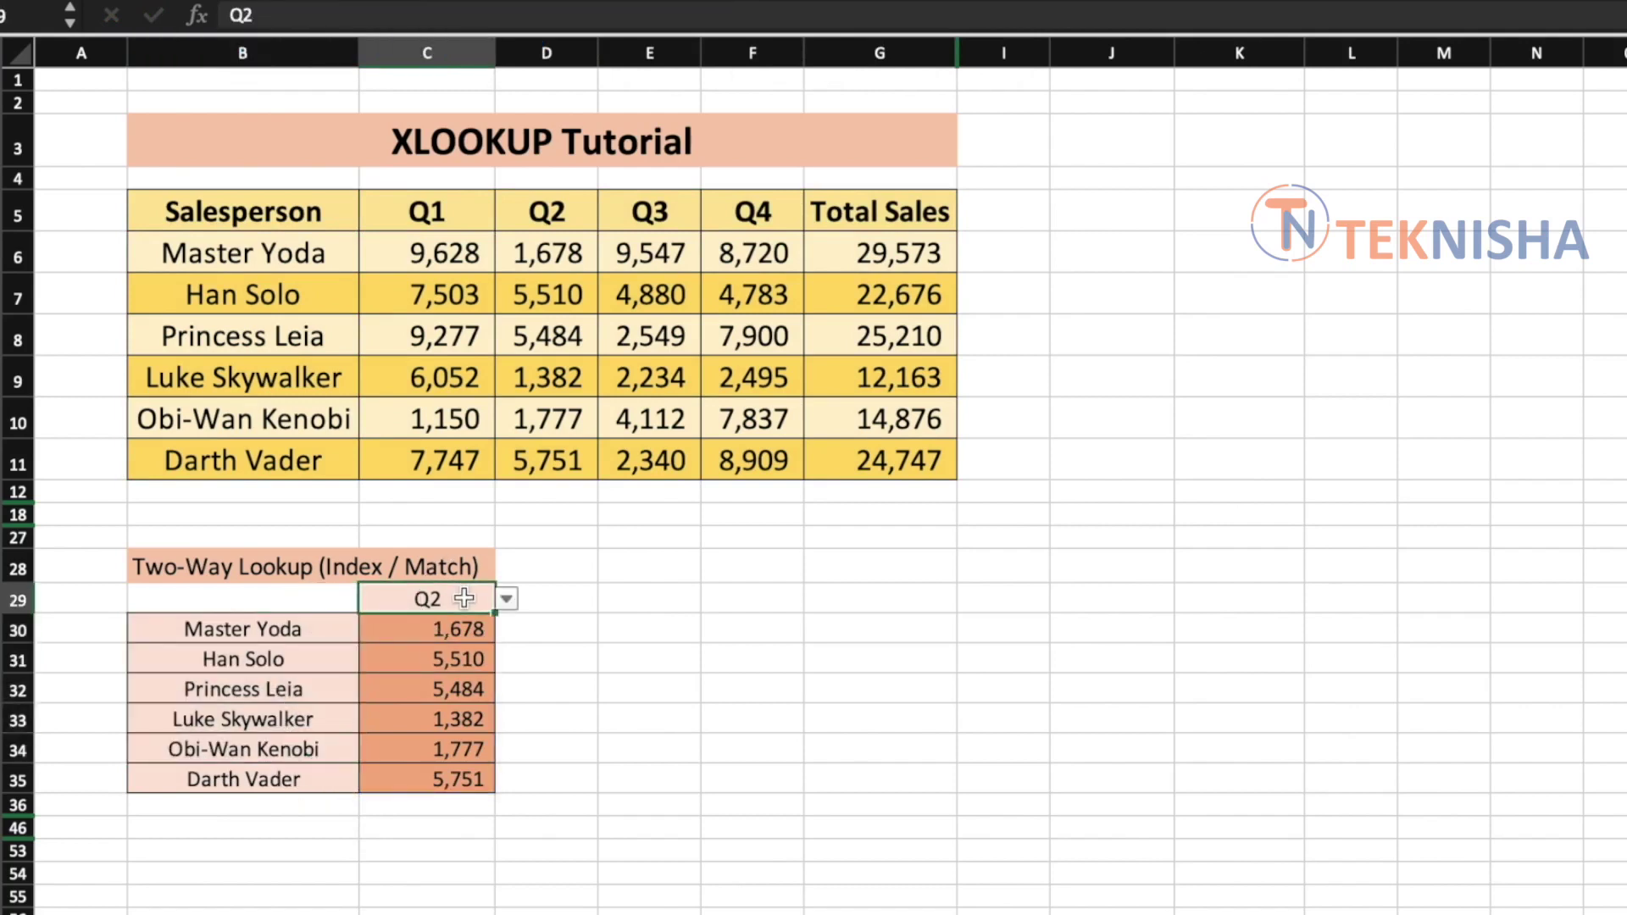
left_click(509, 603)
left_click(439, 628)
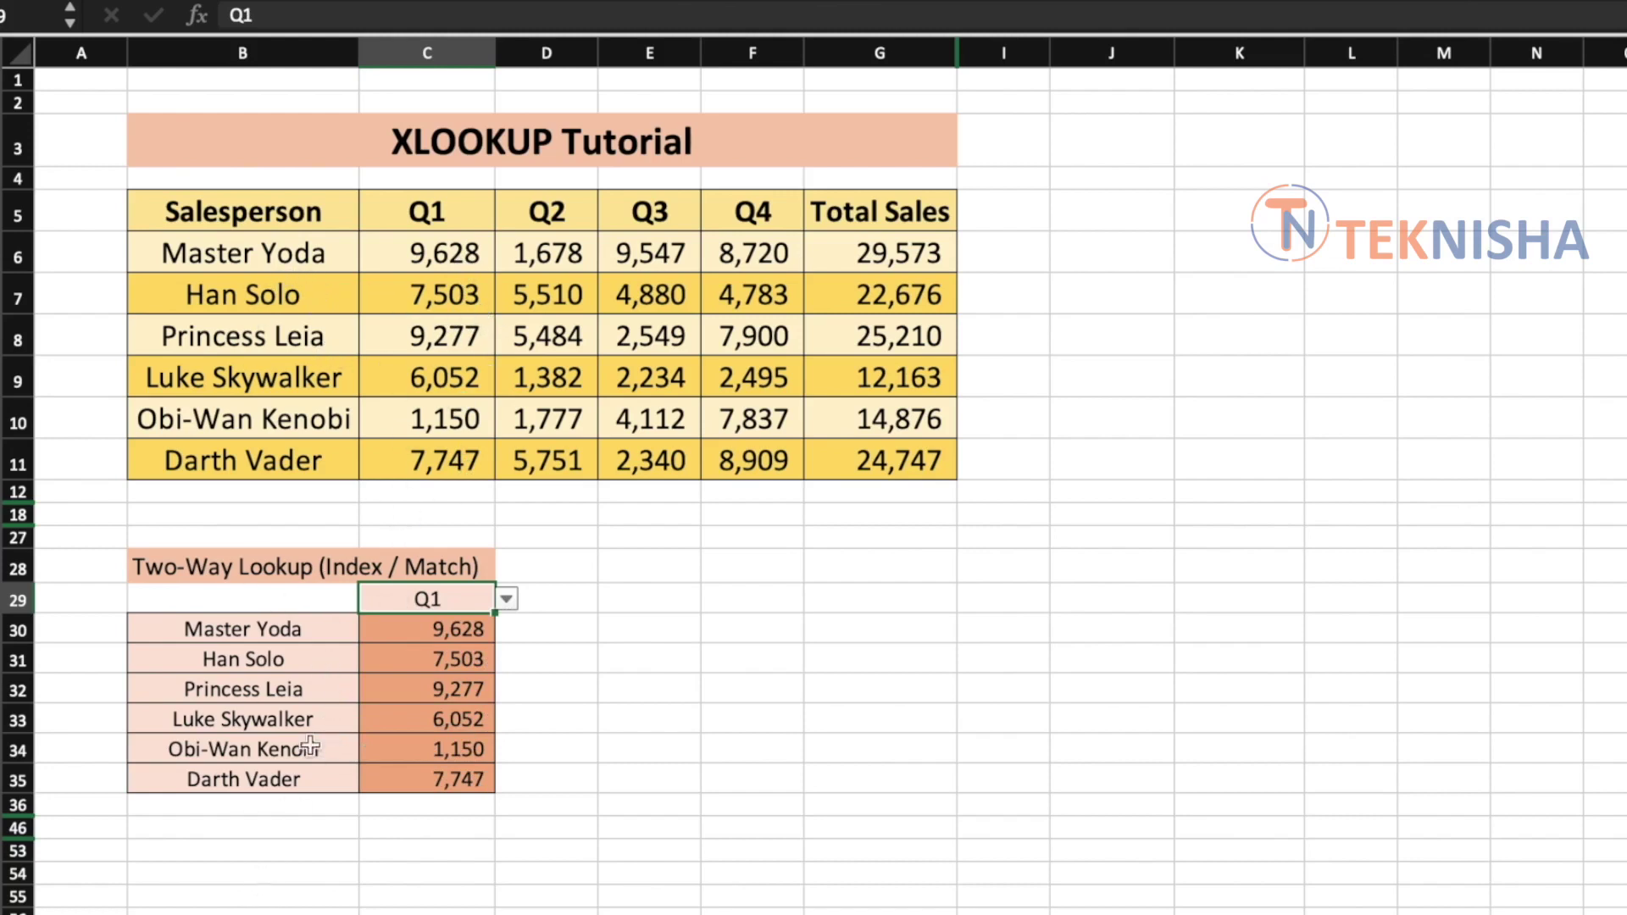
Step: Move Han Solo's label from B31 below Luke Skywalker's and compare the result in C33 with source cell C7
left_click(310, 659)
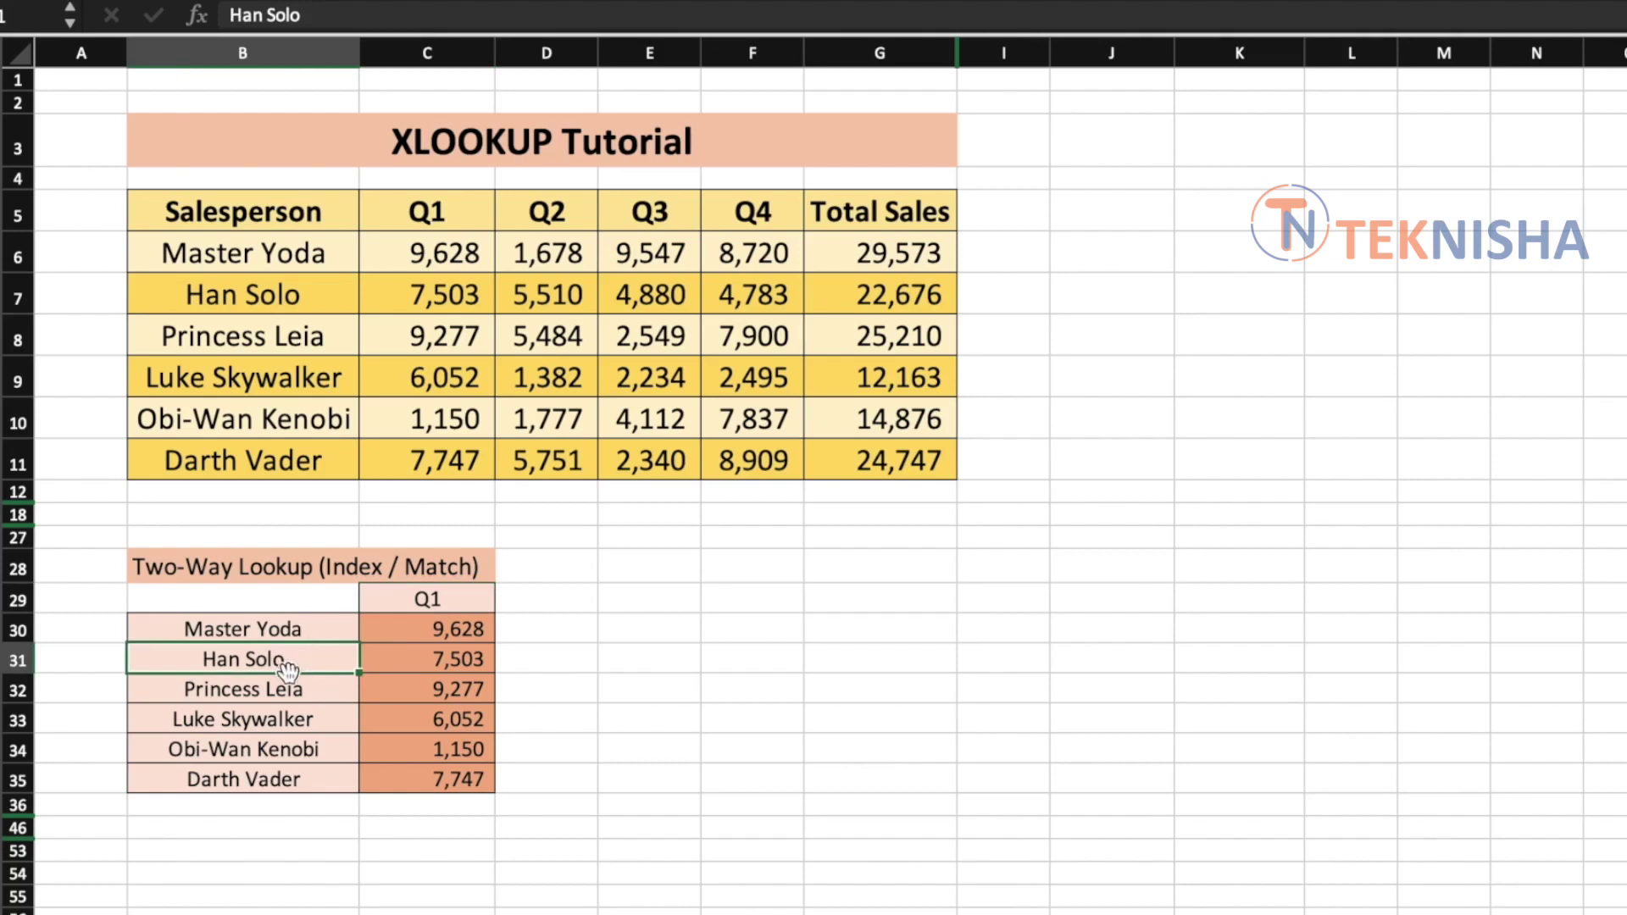
left_click_drag(288, 672, 286, 724)
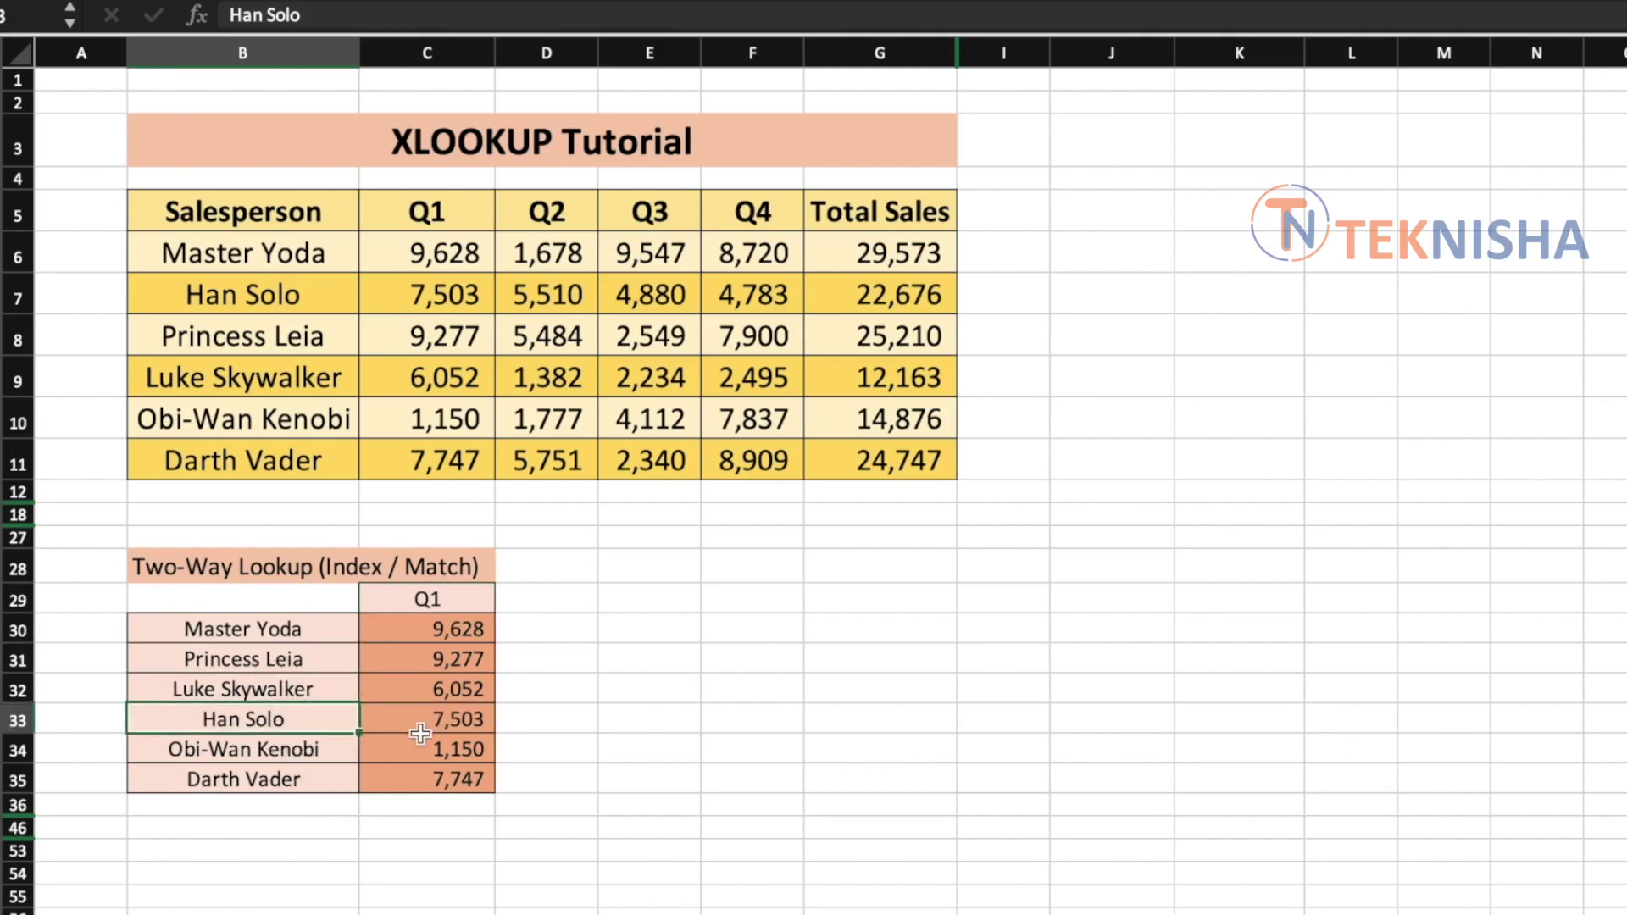
left_click(421, 734)
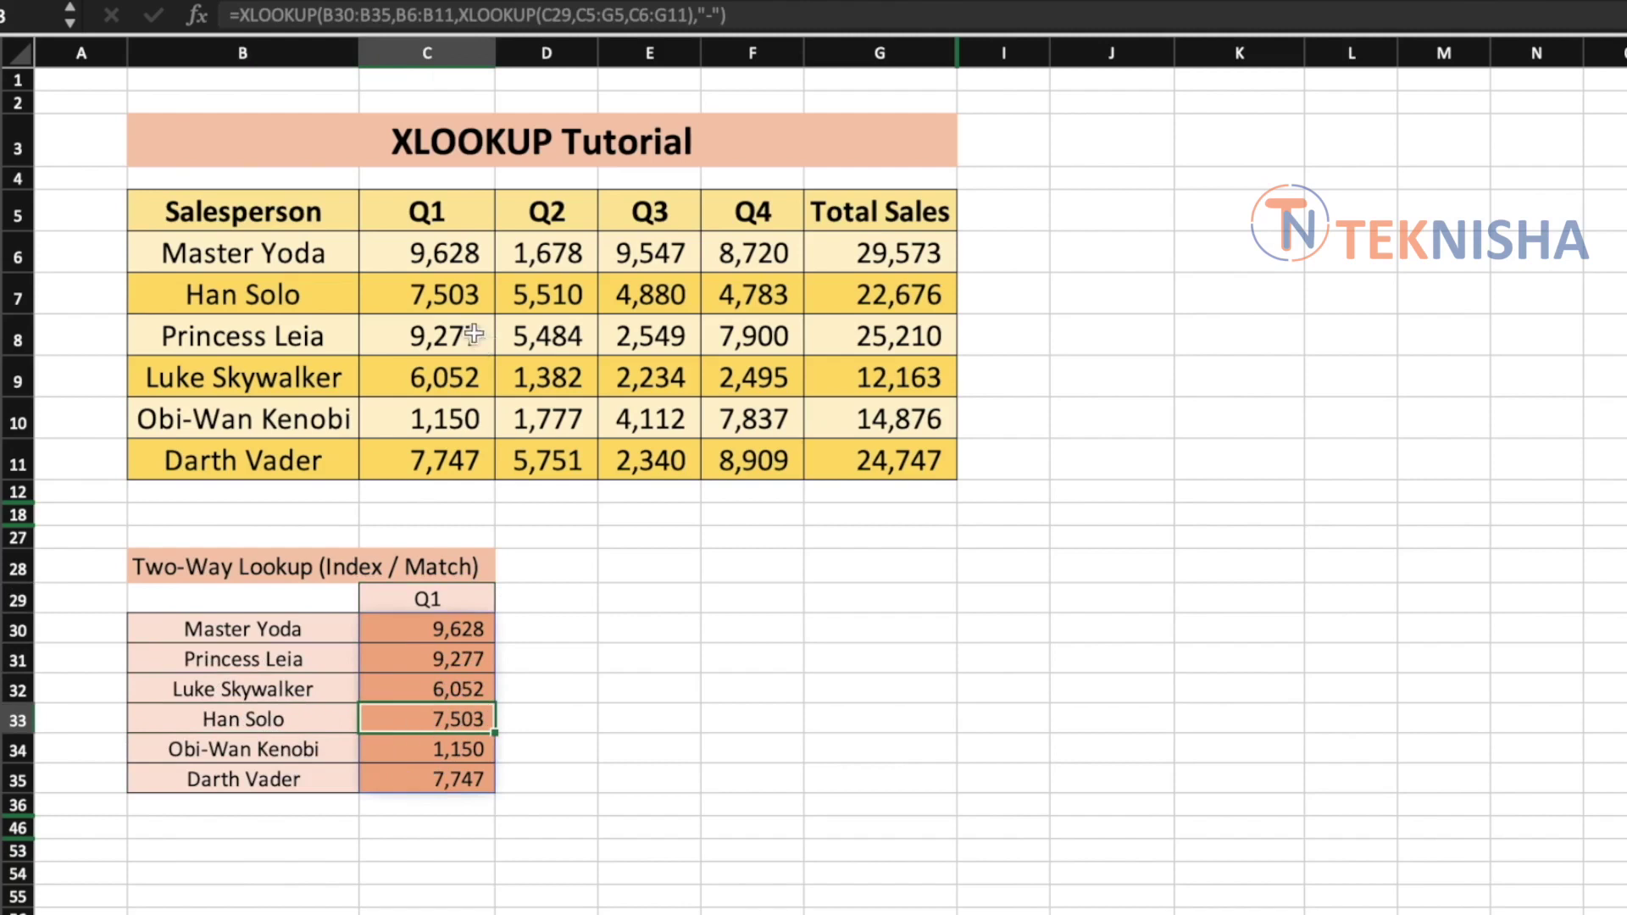
left_click(450, 294)
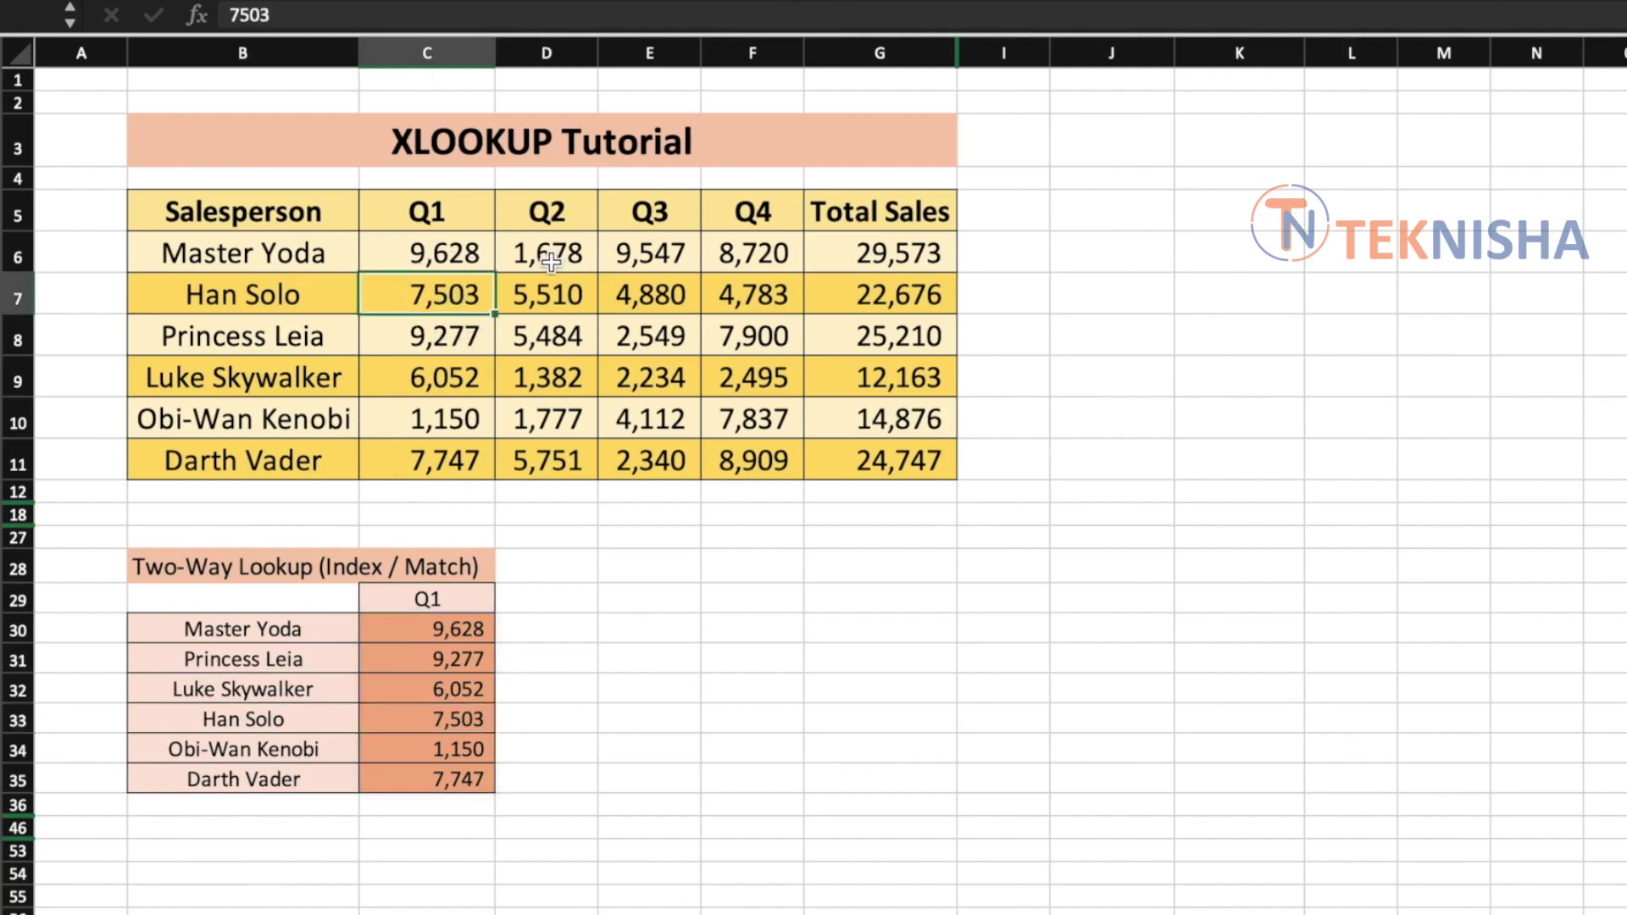
Step: Try the unlisted salesperson Chewbacca in B30 to test the not-found value, and undo the entry
left_click(280, 627)
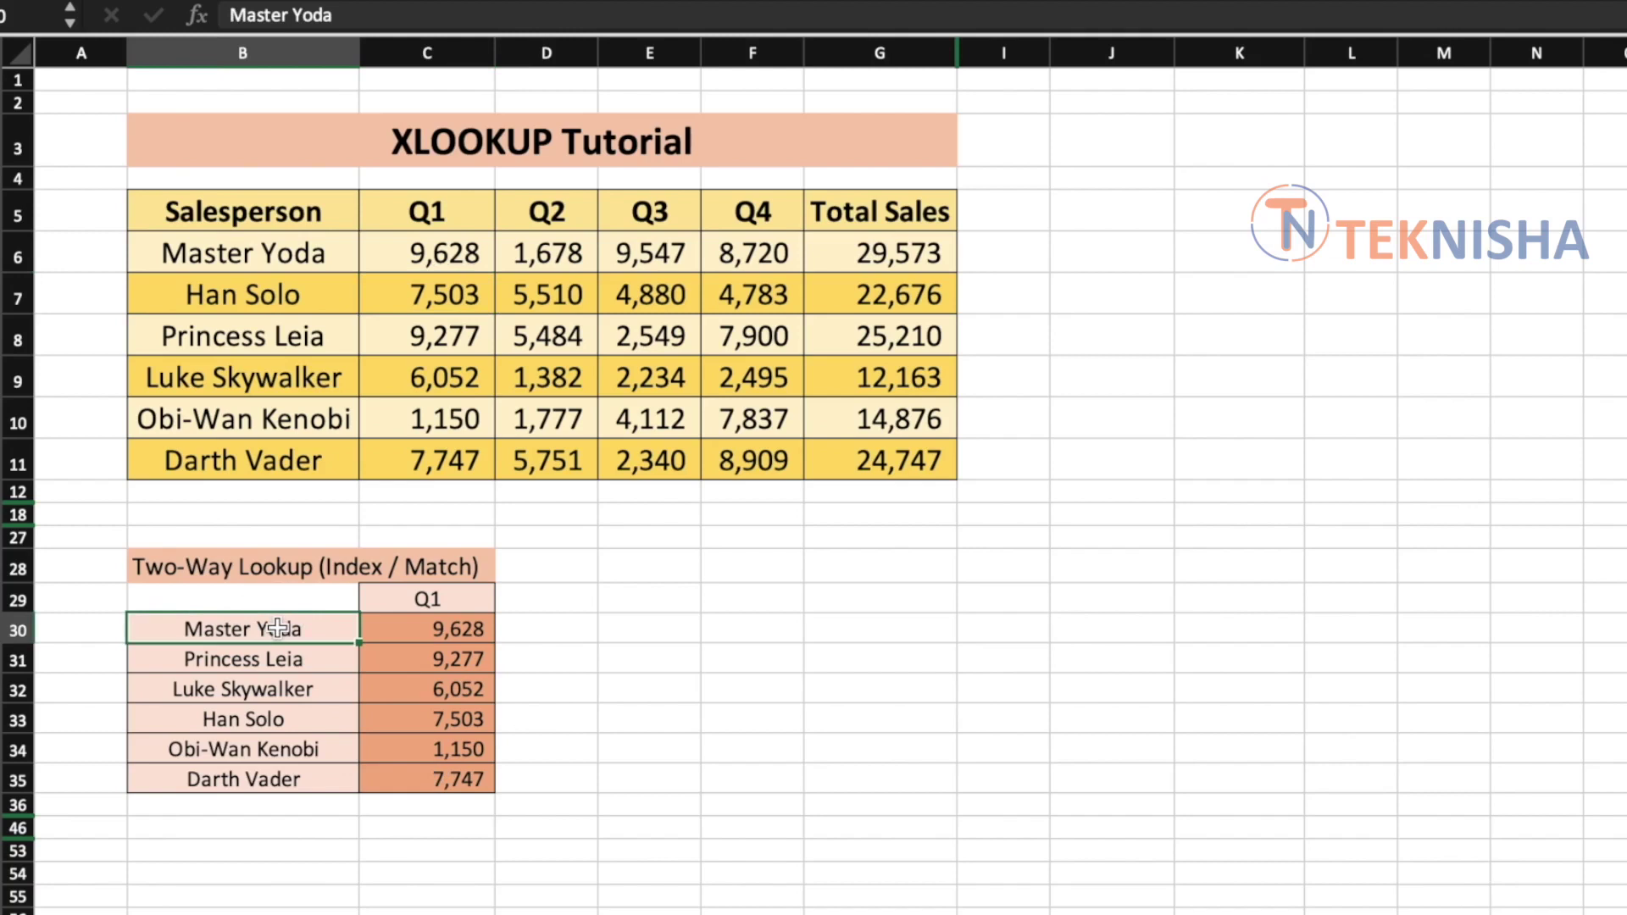
type("Chewbacca")
key("Return")
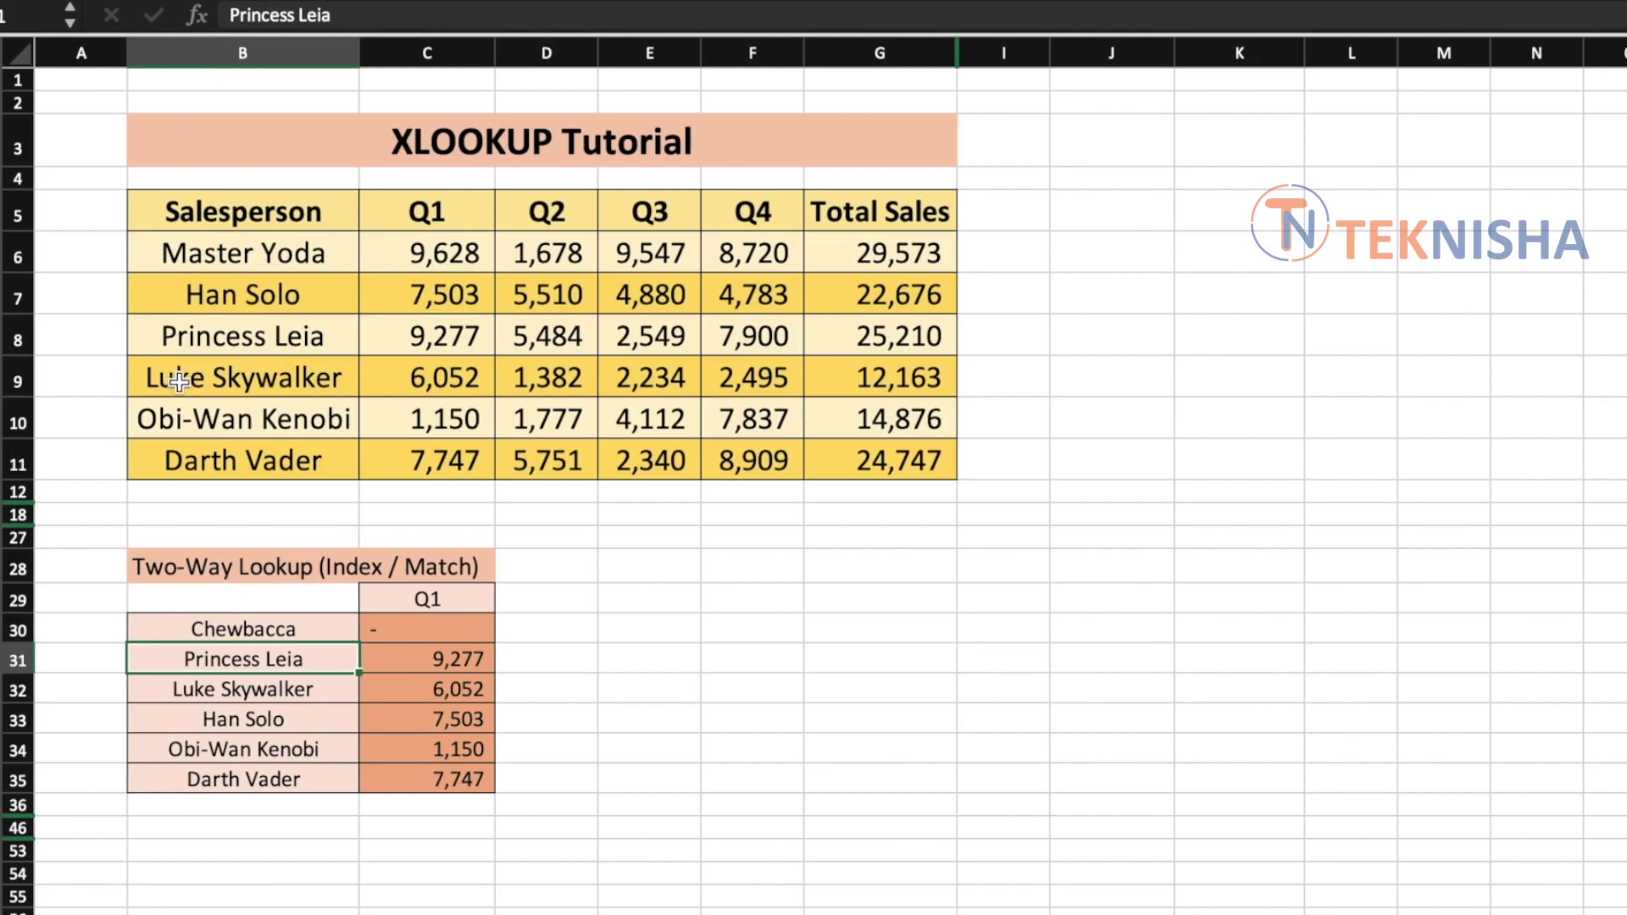
key("ctrl+z")
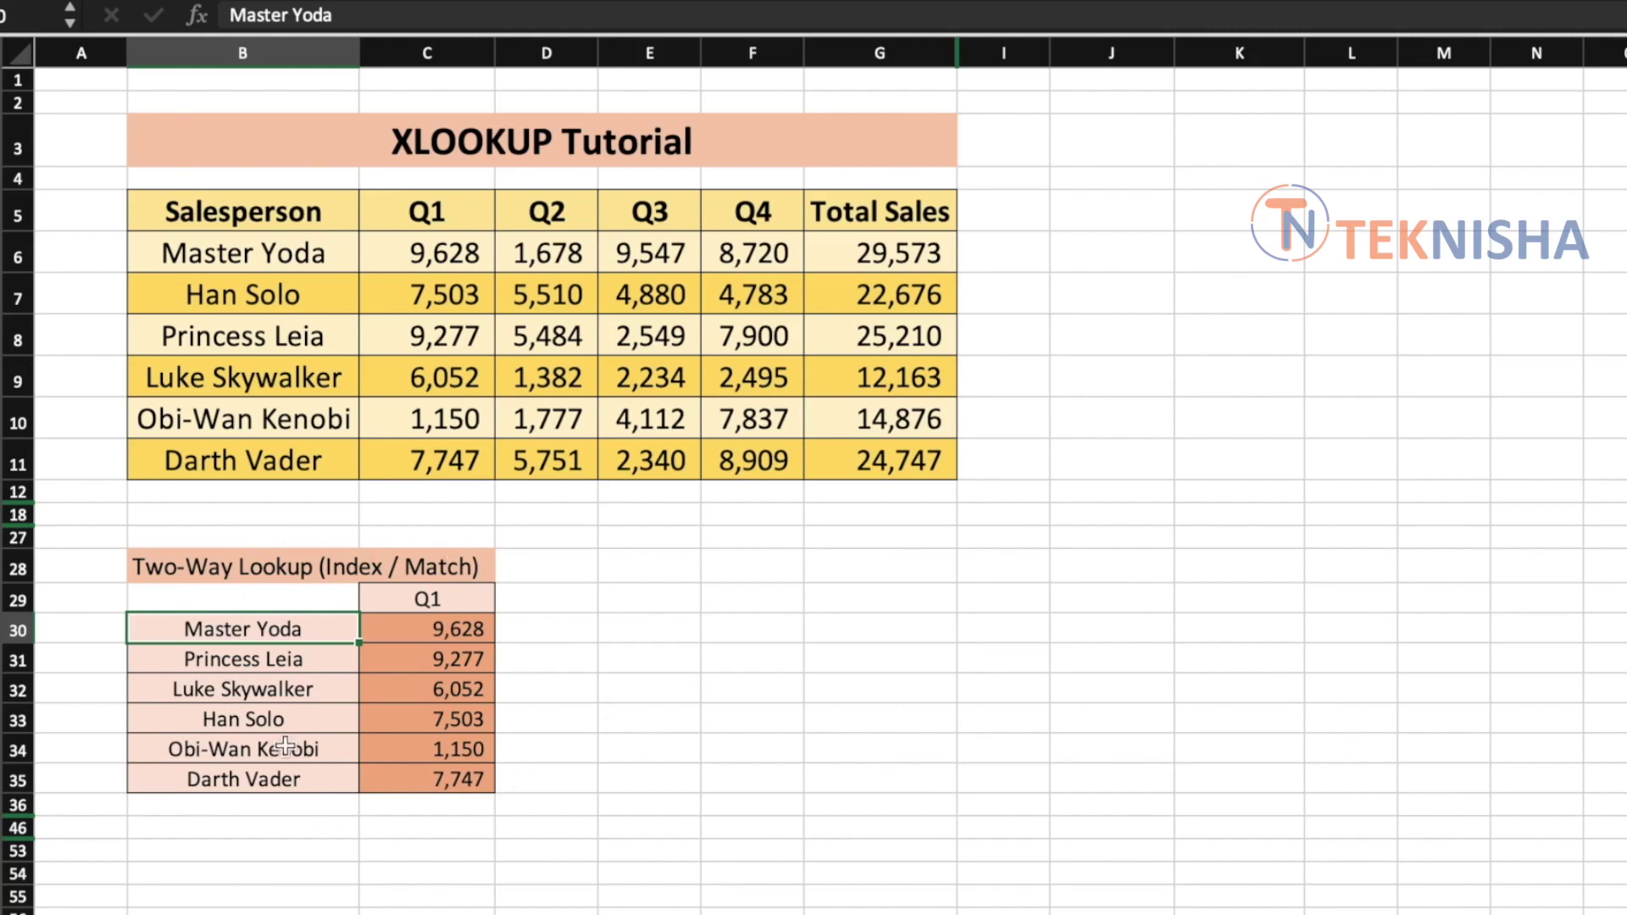
Step: Insert a 2-D clustered column chart from the two-way lookup range B29:C35
left_click(455, 600)
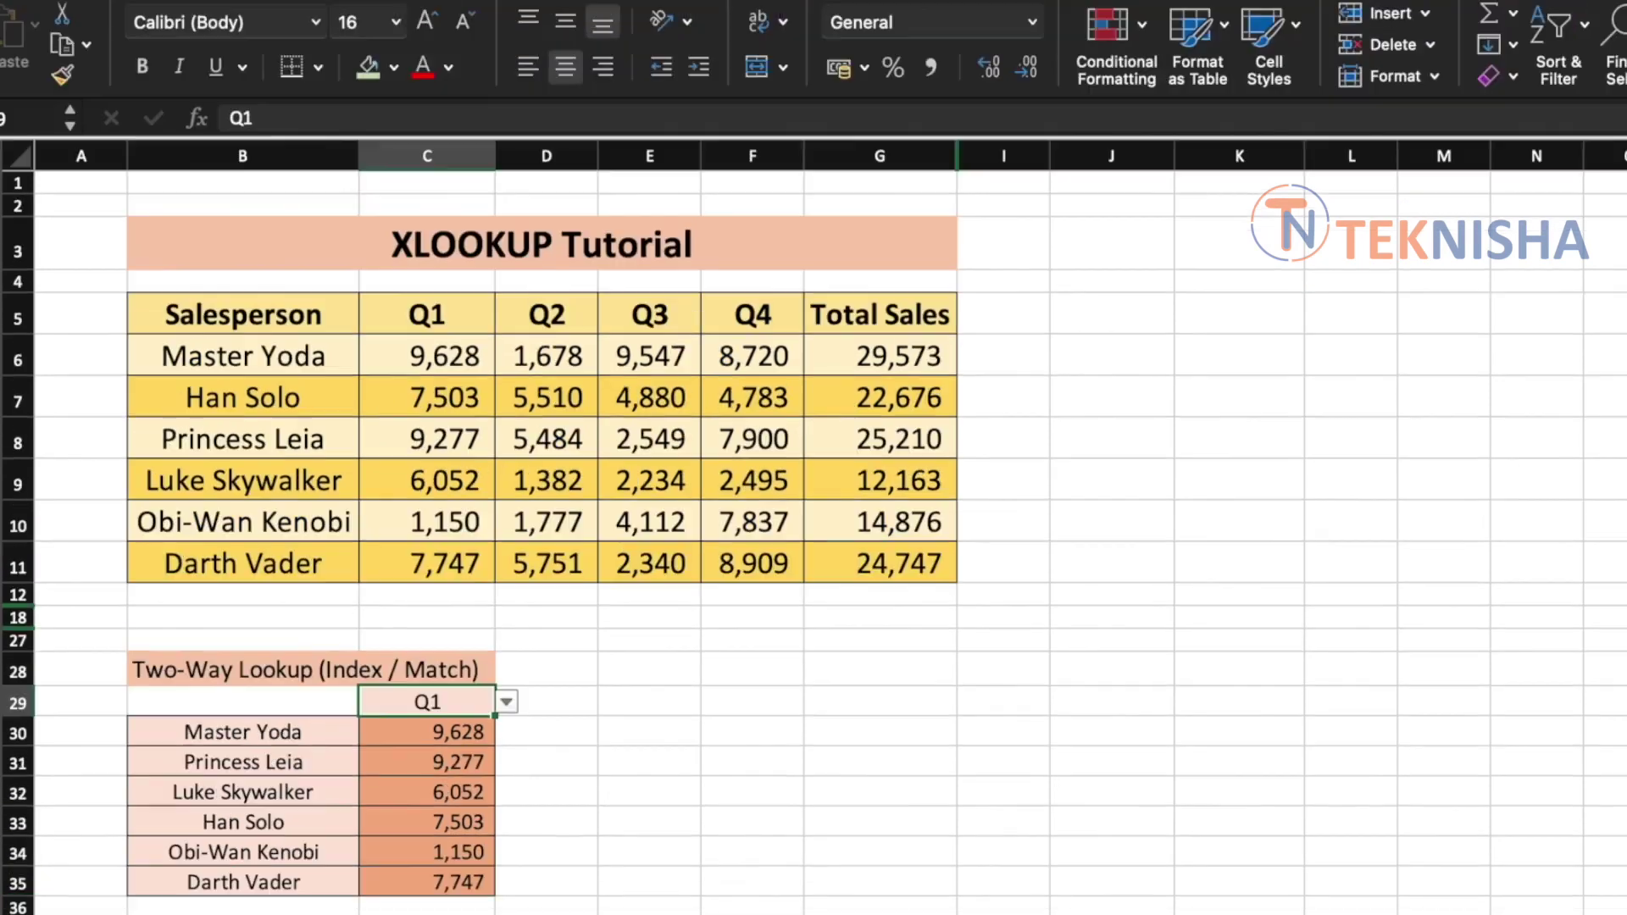
left_click_drag(297, 708, 462, 885)
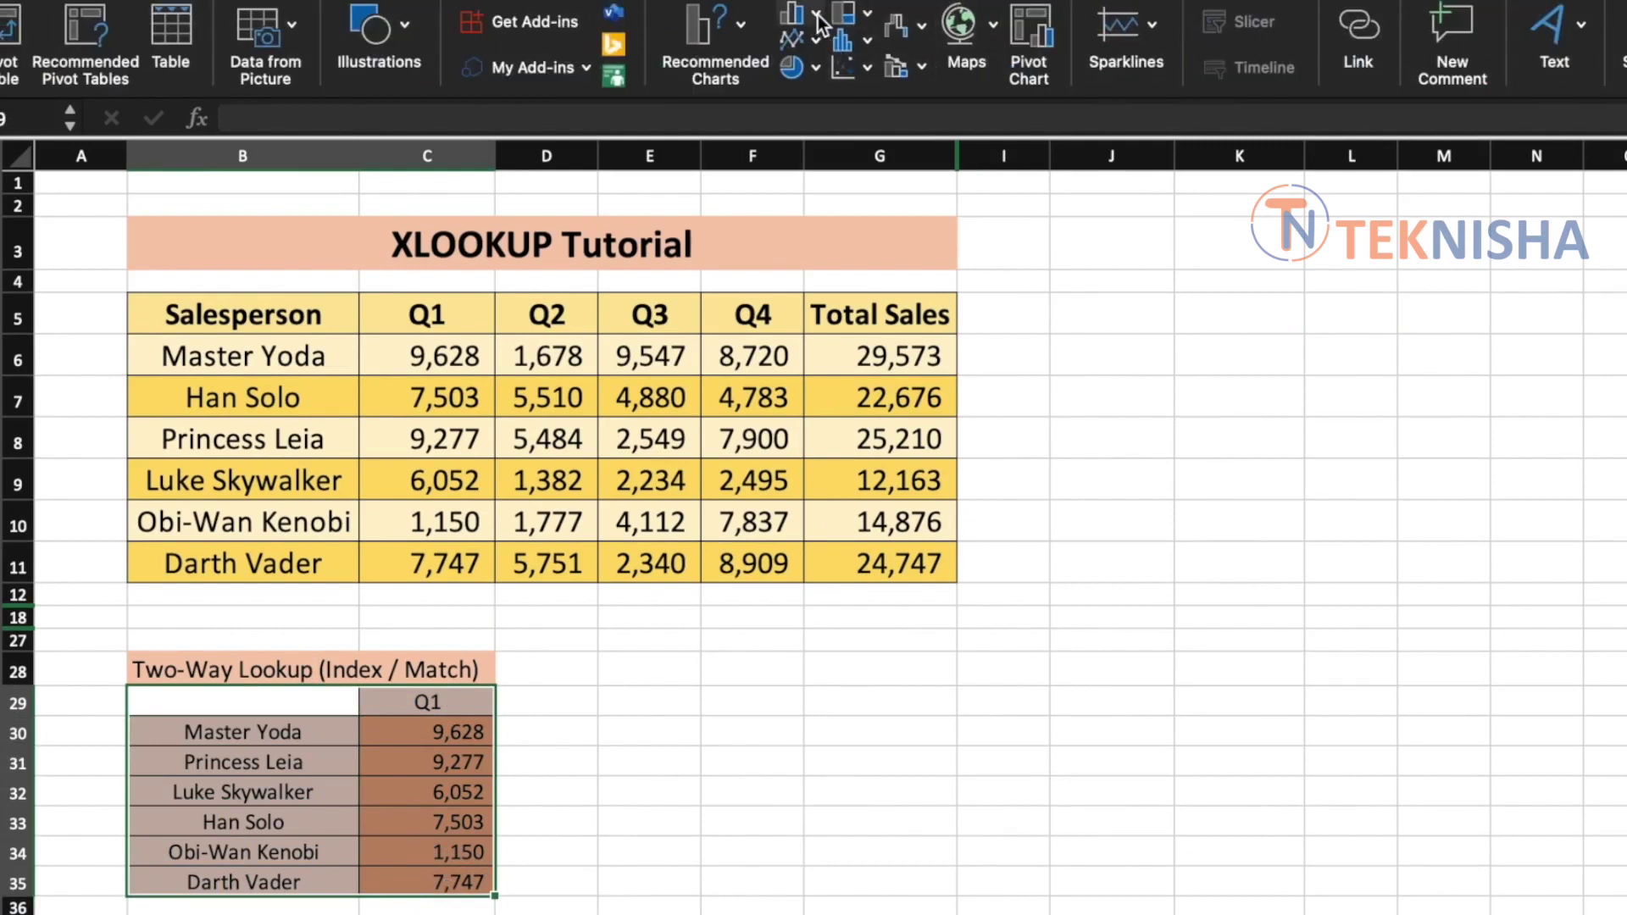
left_click(816, 14)
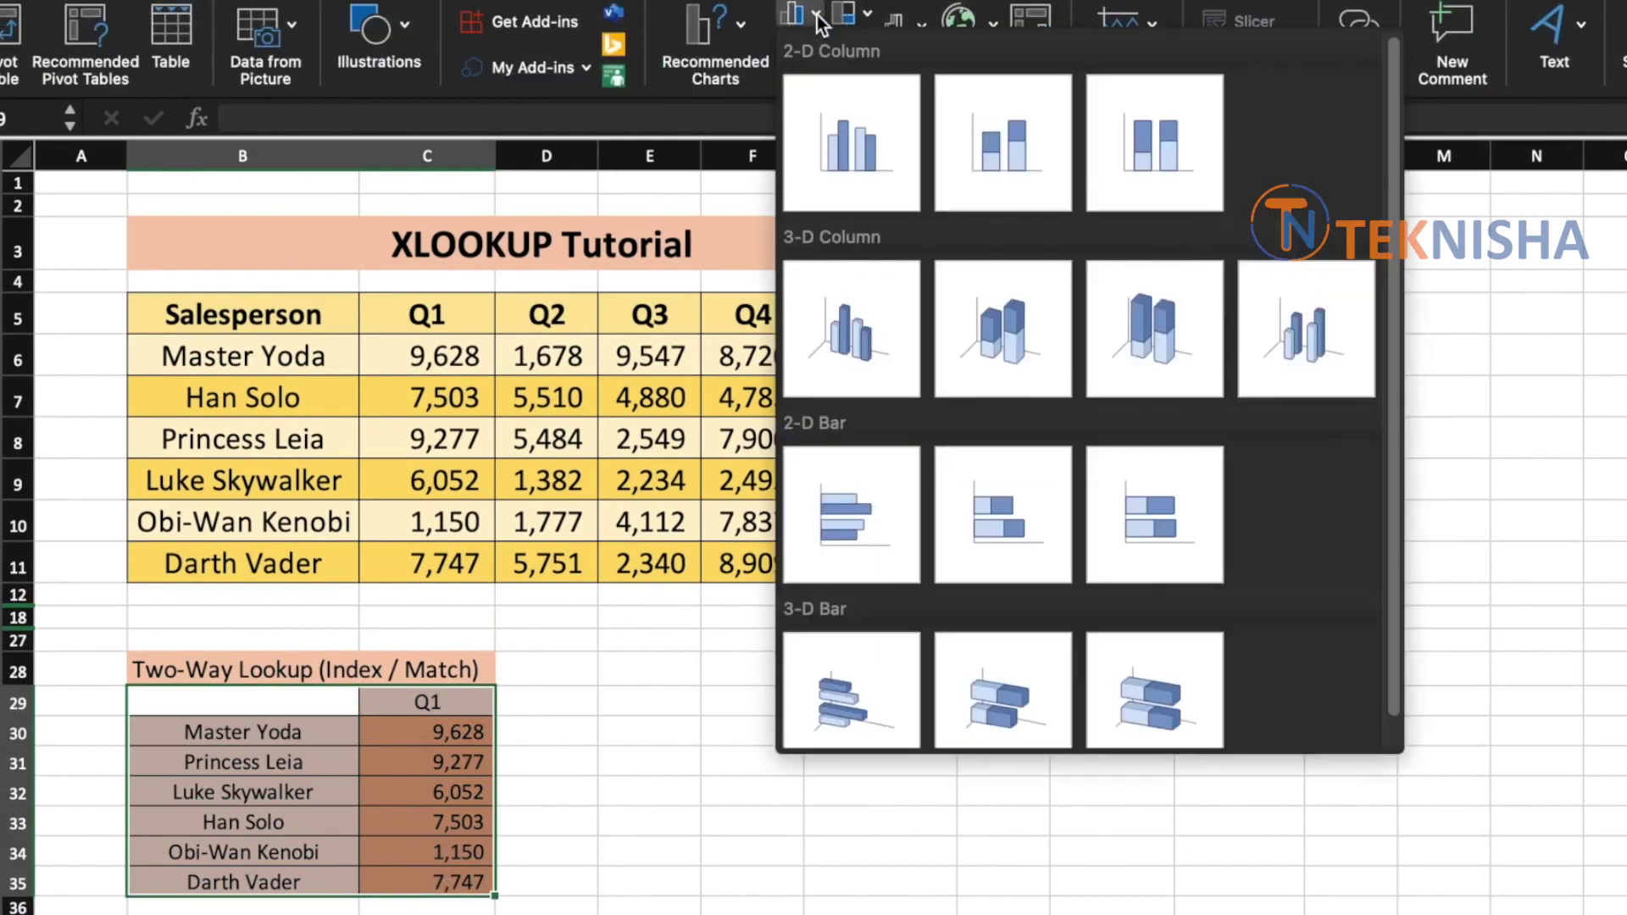
left_click(852, 164)
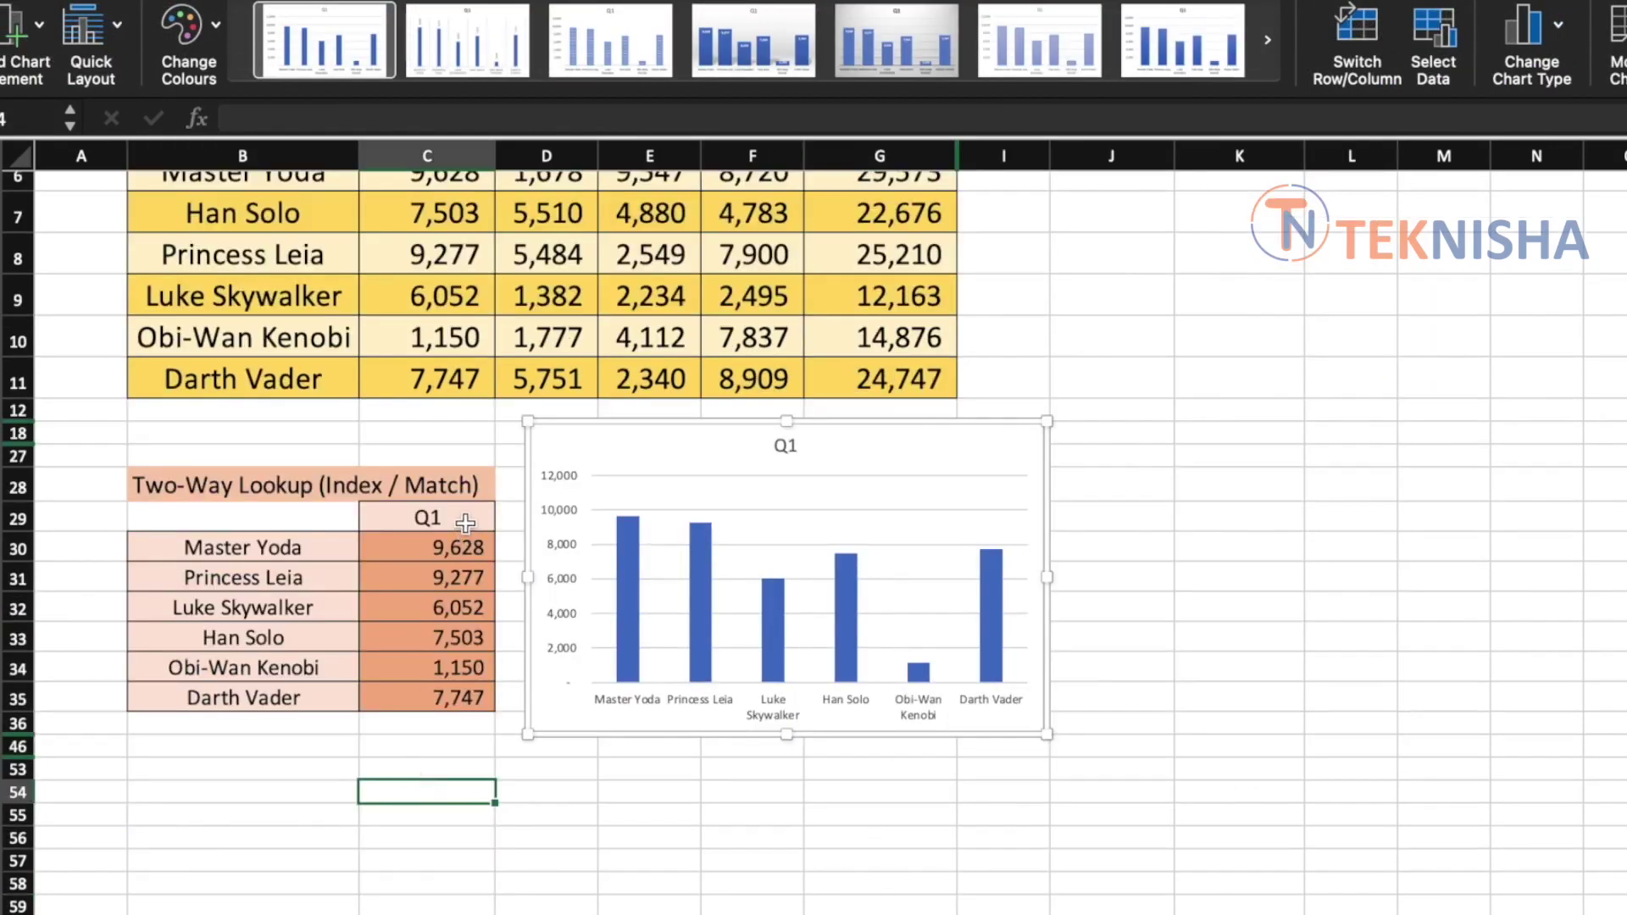
Step: Test the chart by switching the heading in C29 to Q2 and Q4, ending with Total Sales
left_click(469, 527)
left_click(506, 518)
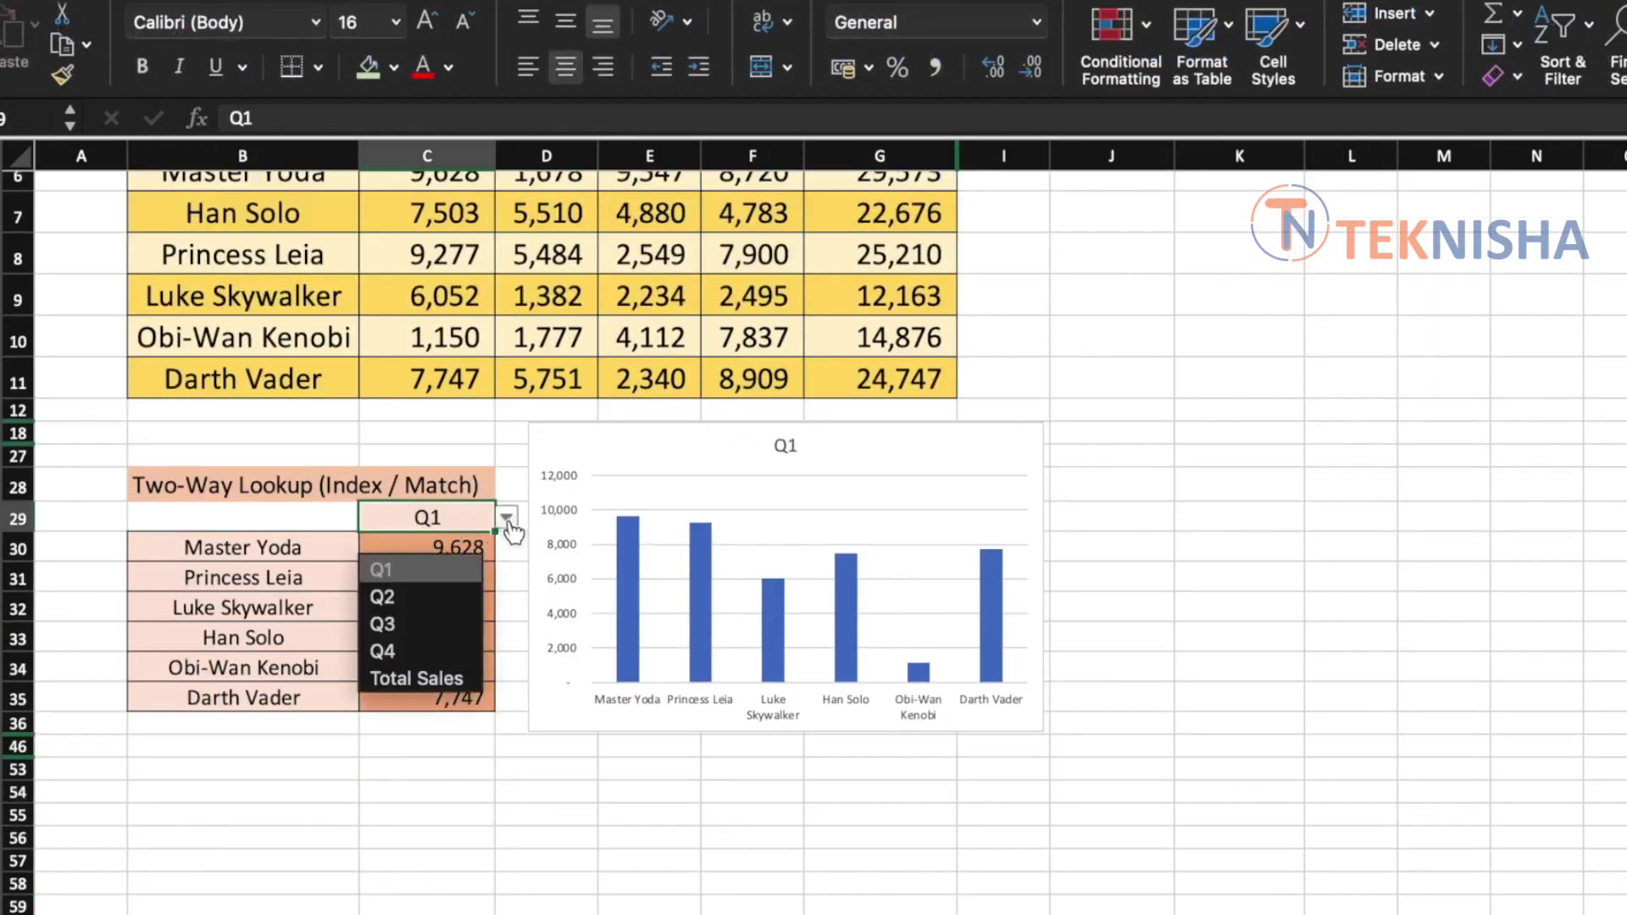
left_click(424, 607)
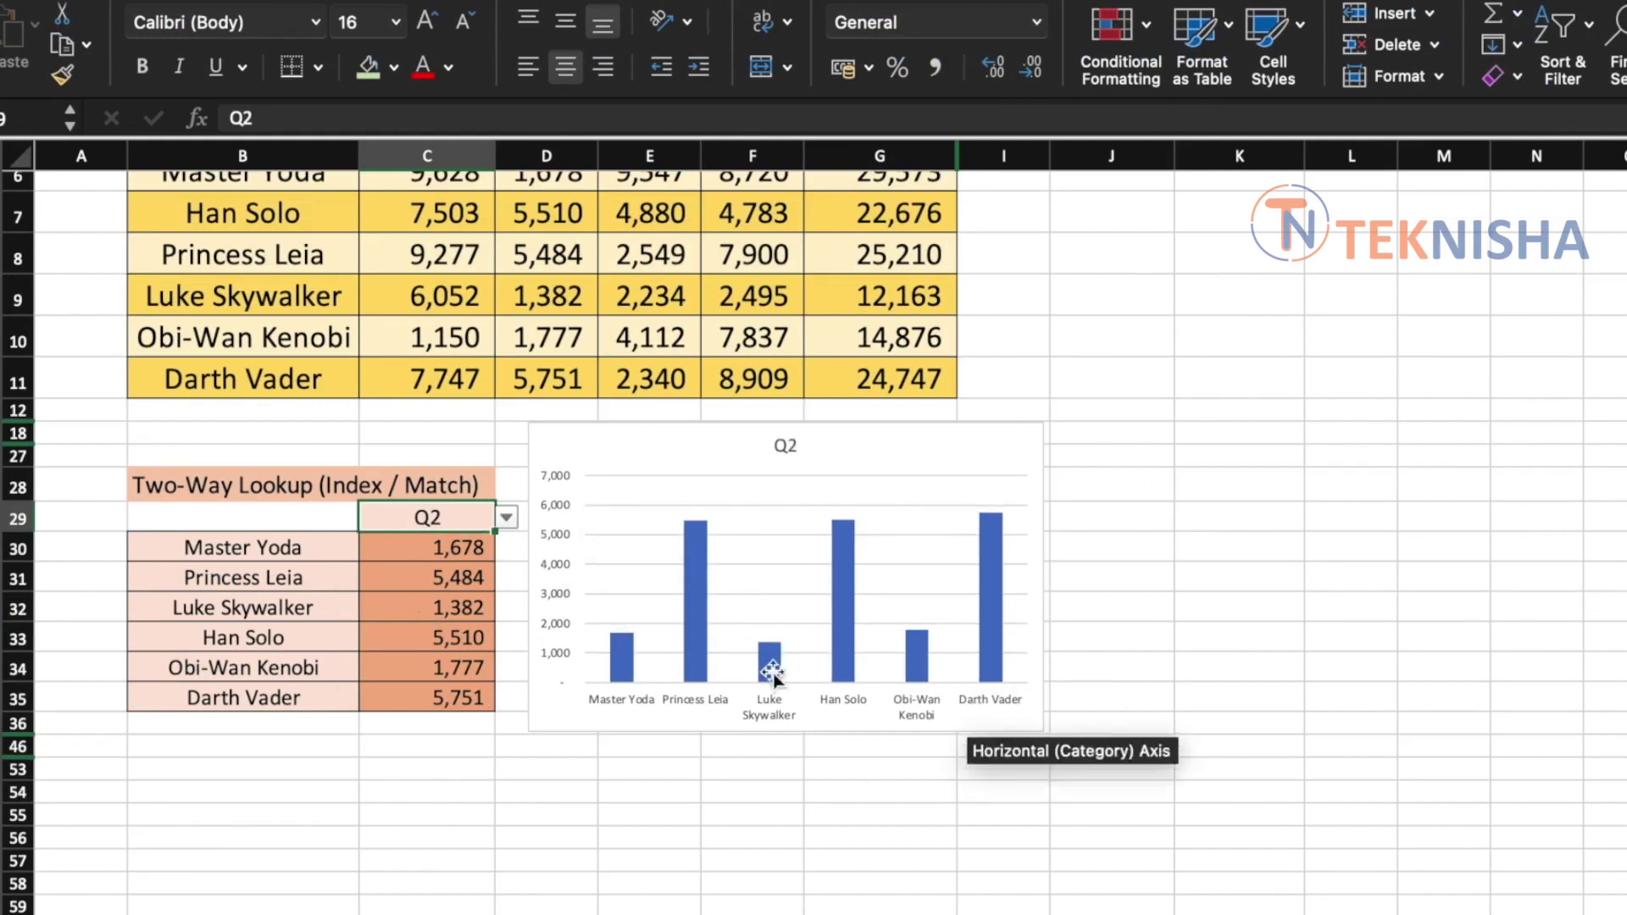
left_click(506, 519)
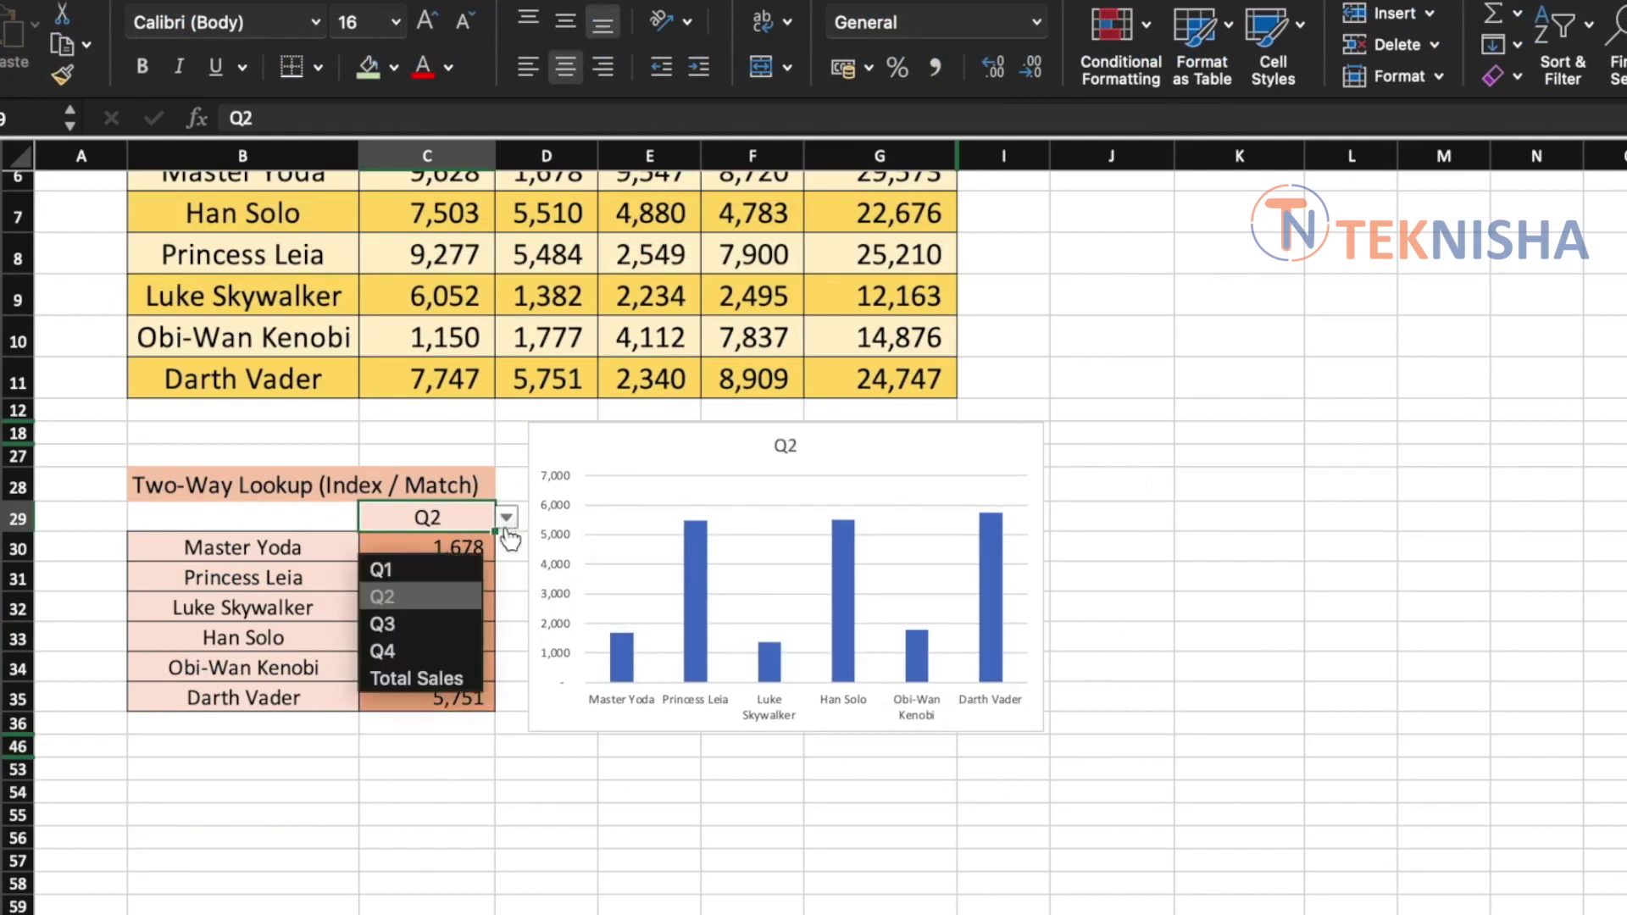
left_click(415, 651)
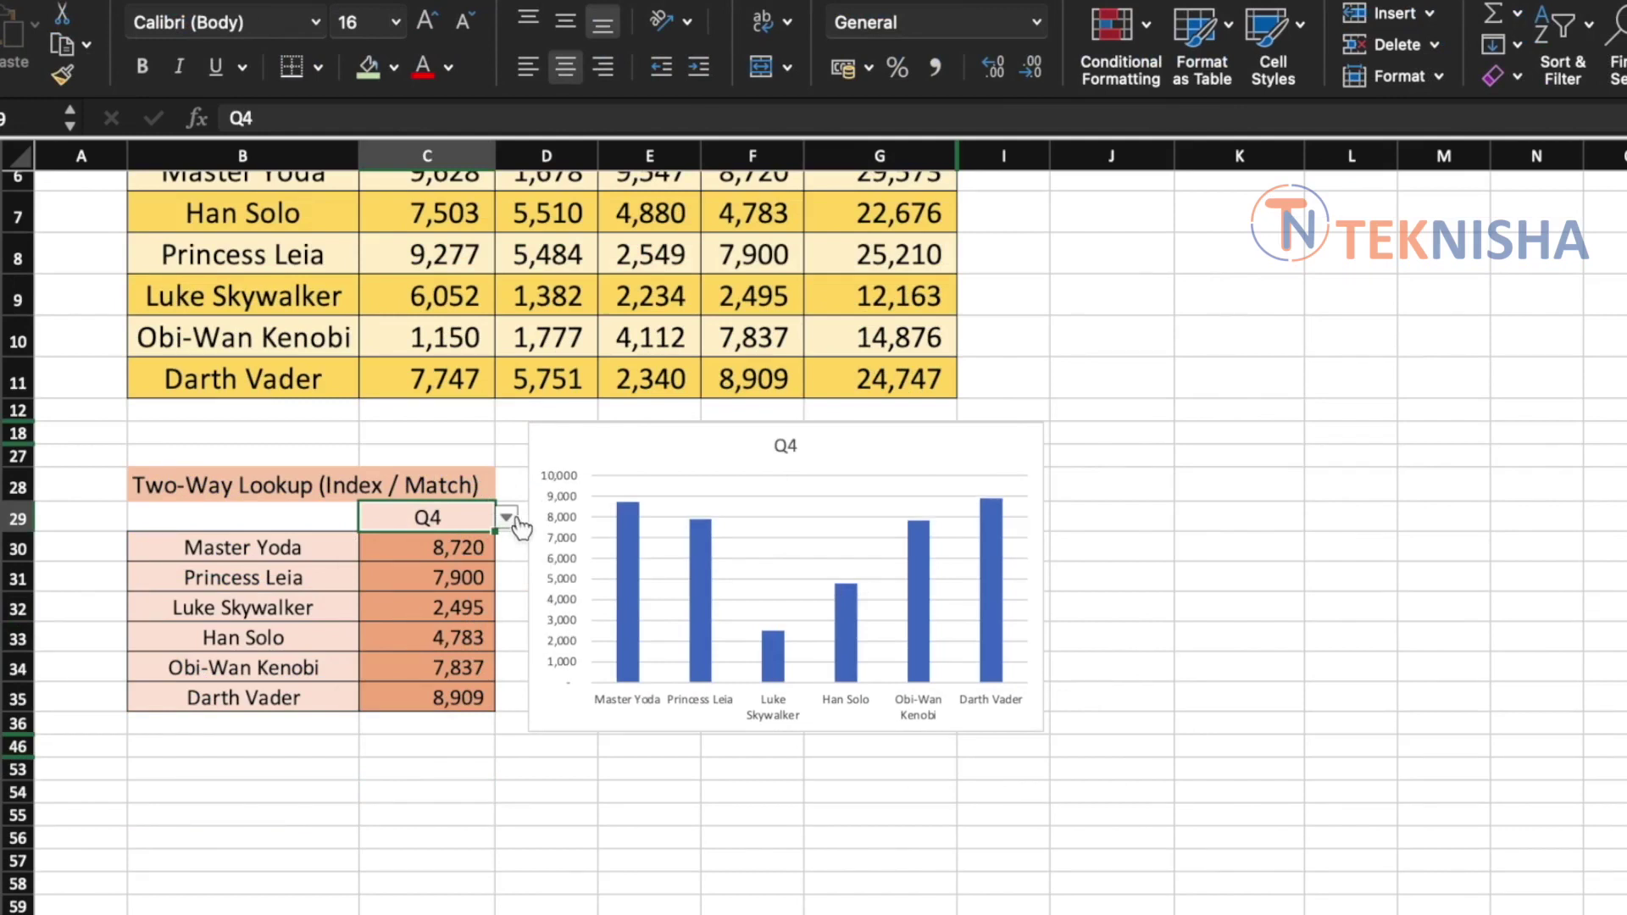
left_click(506, 518)
left_click(409, 678)
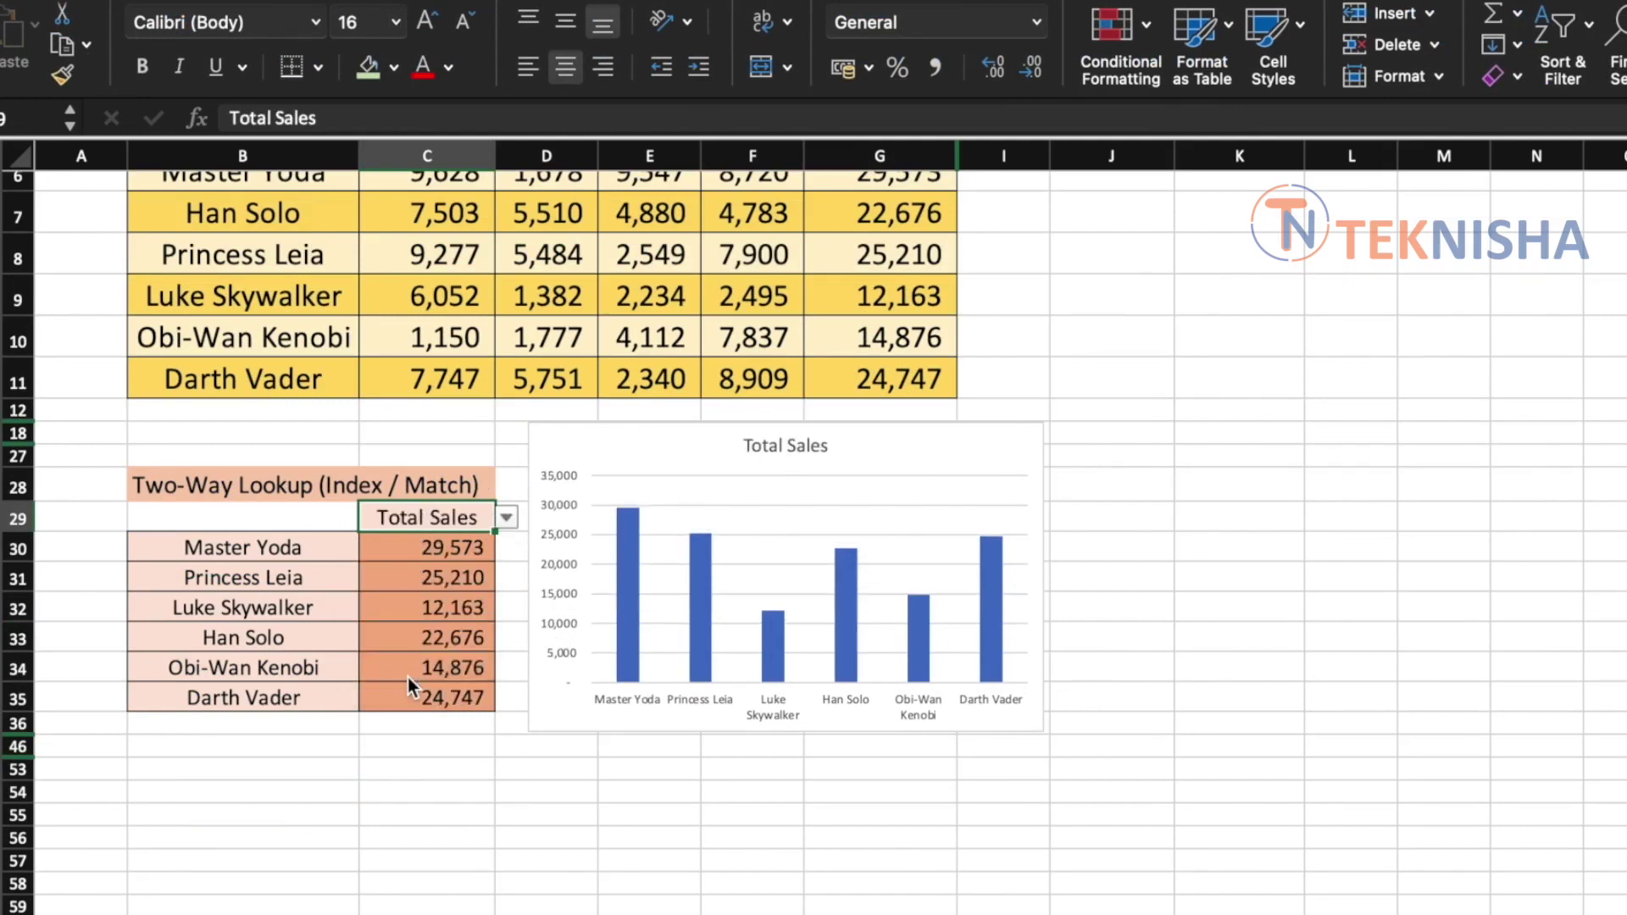
Step: Copy the nested XLOOKUP formula from C30, leaving out its equals sign
left_click(424, 747)
scroll(1341, 756, "up", 3)
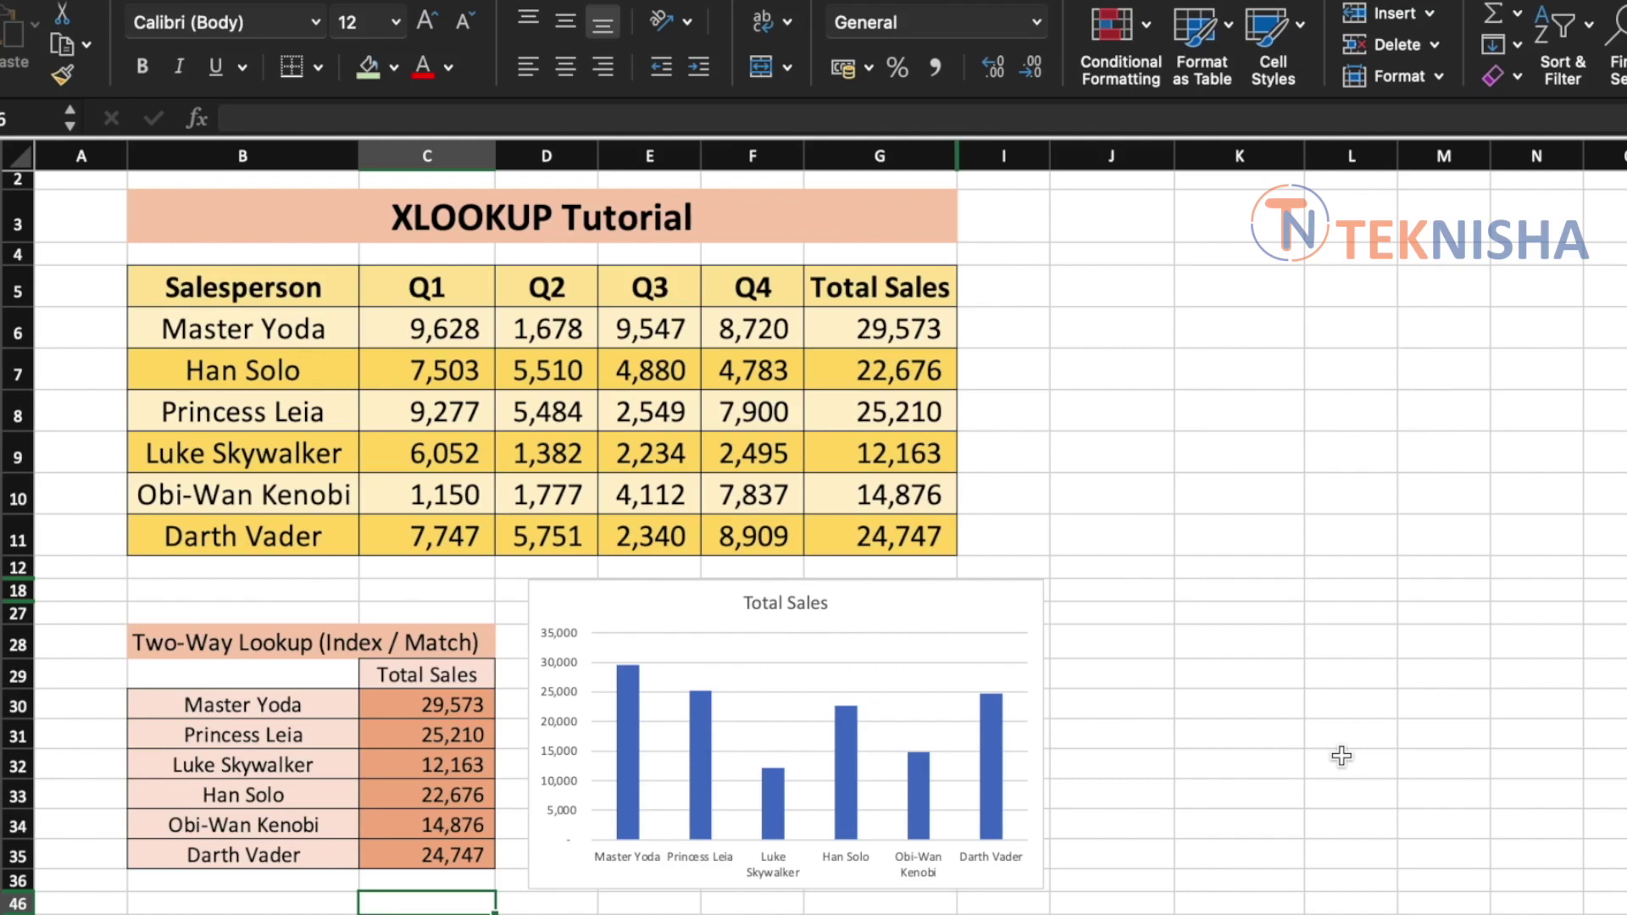
key("Up")
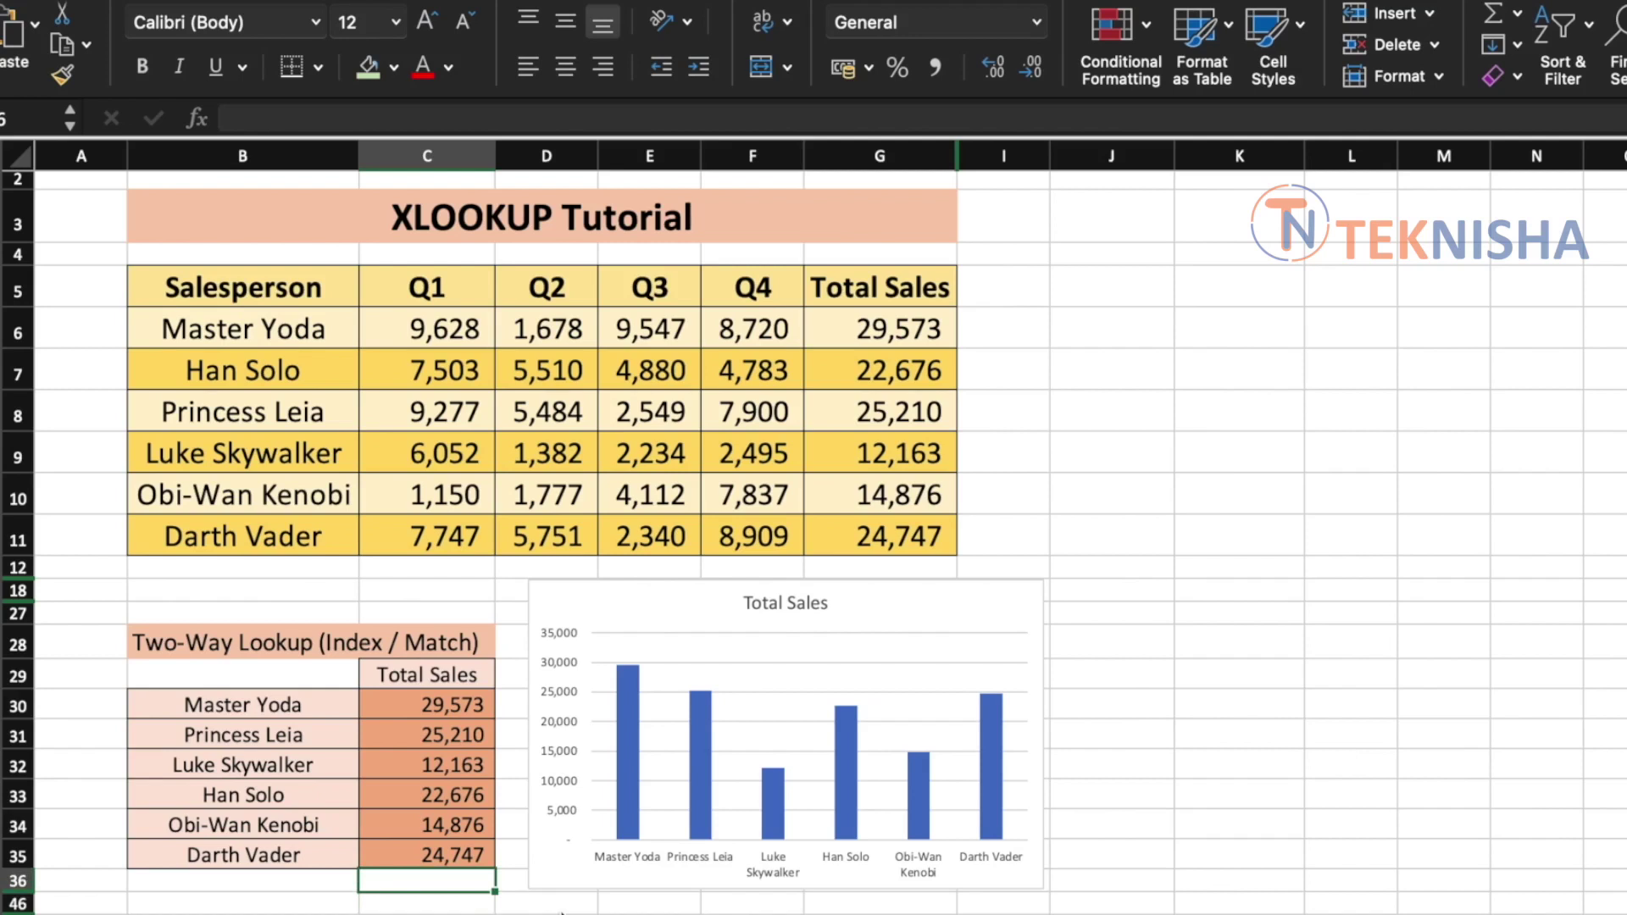
left_click(425, 703)
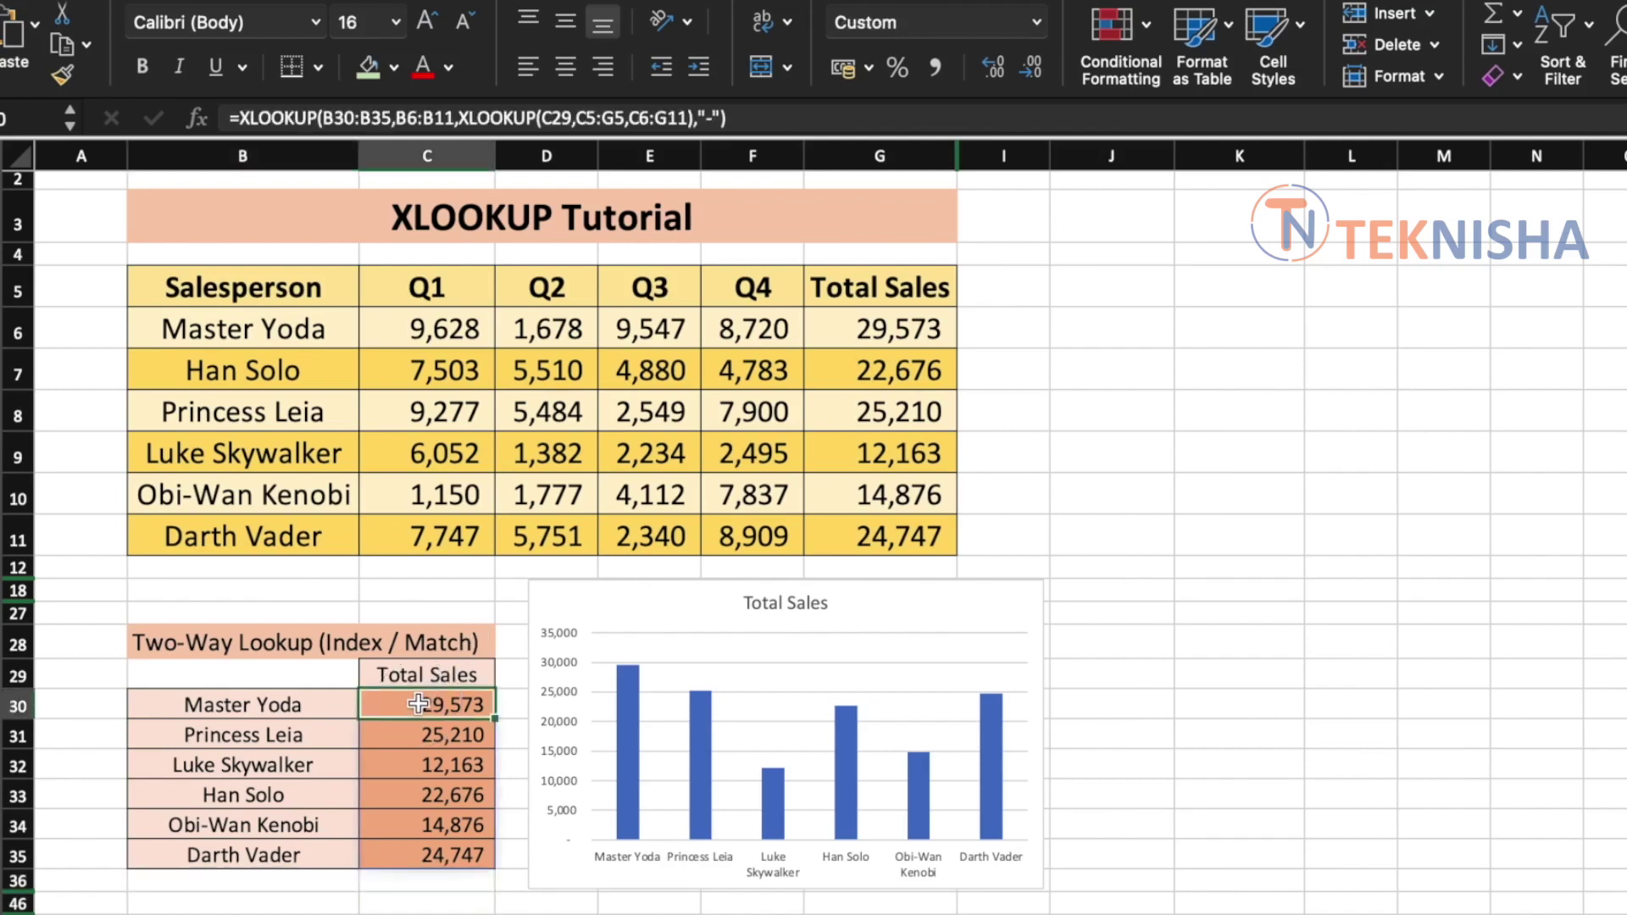
left_click(736, 116)
left_click(243, 119)
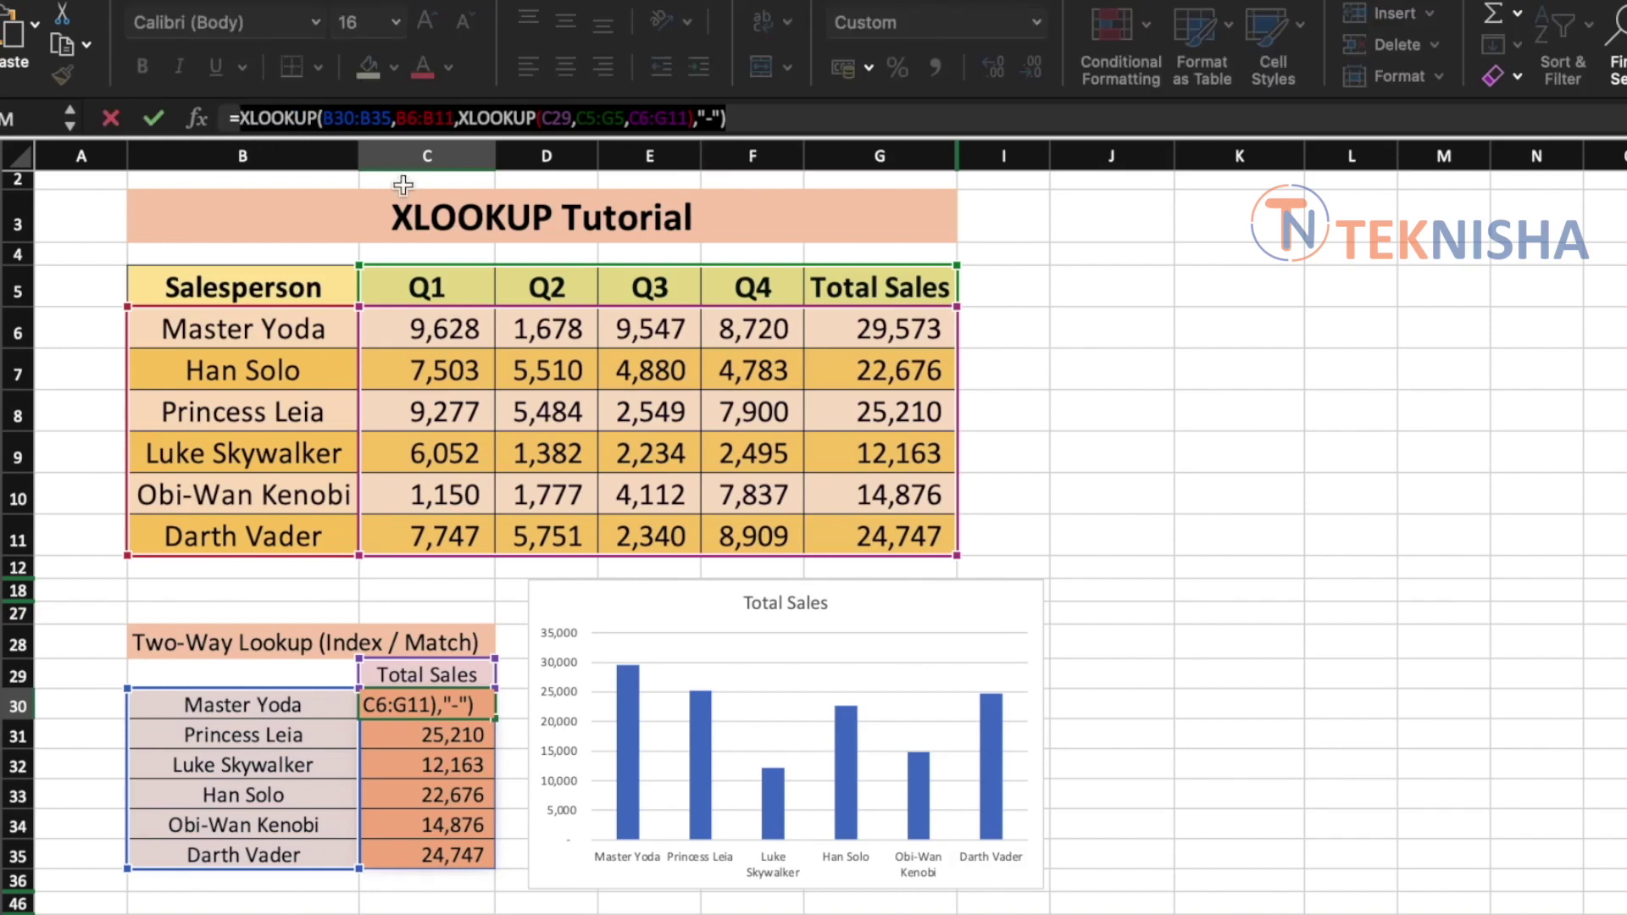
Step: Total the two-way lookup in B36 with =SUM(XLOOKUP(B30:B35,B6:B11,XLOOKUP(C29,C5:G5,C6:G11),"-")), reusing the copied formula
left_click(264, 887)
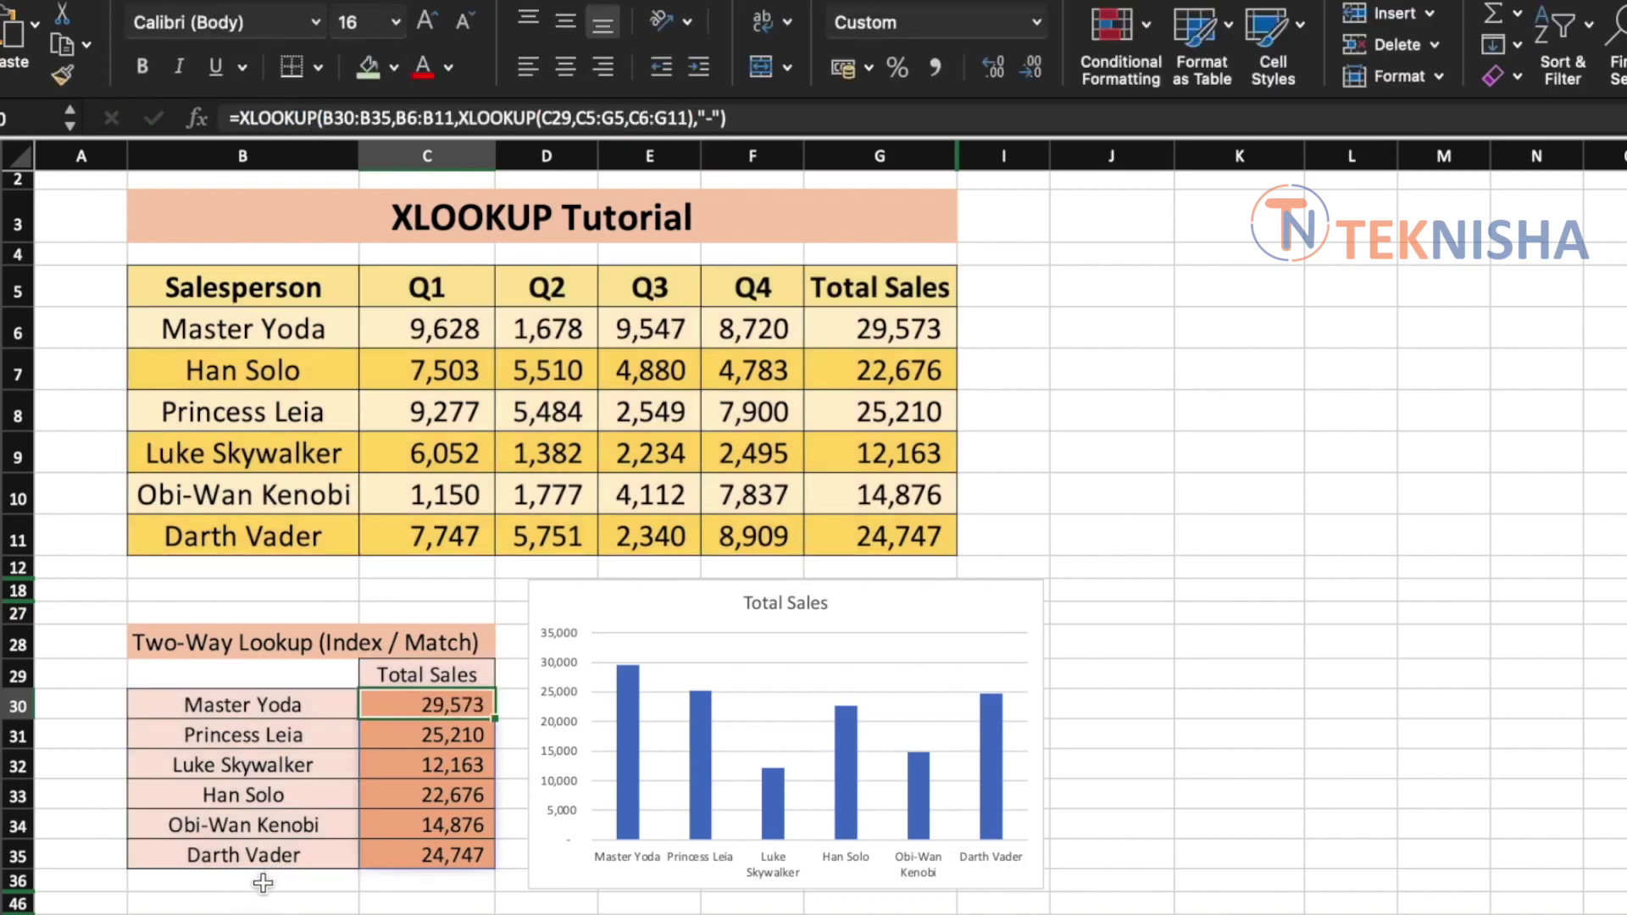
type("=sum(")
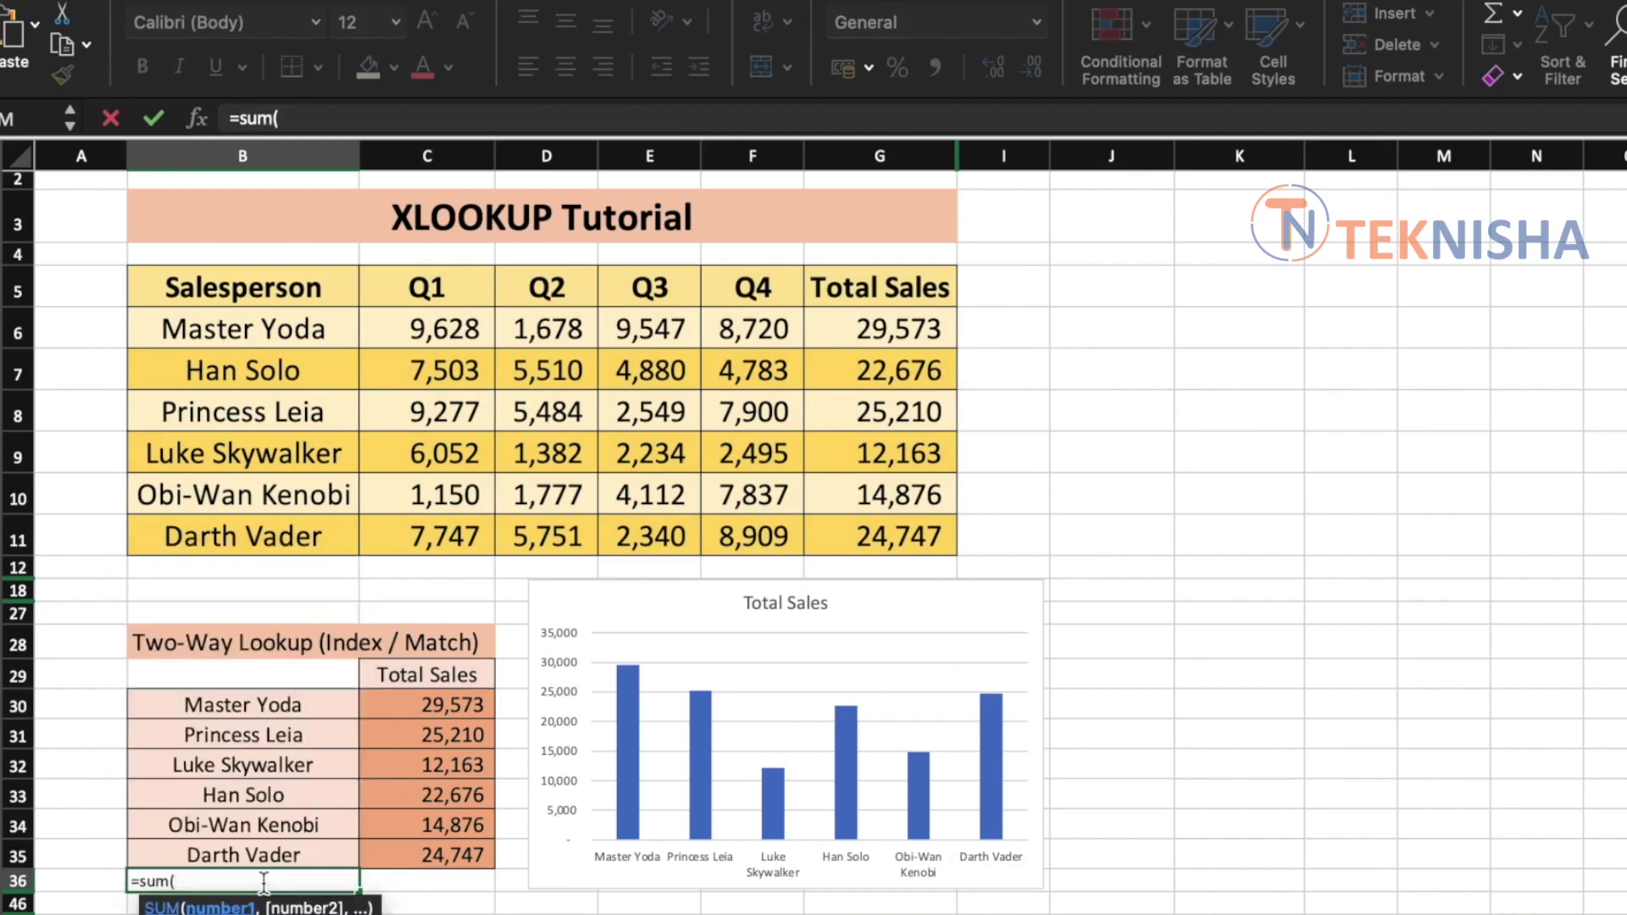
type("XLOOKUP(B30:B35,B6:B11,XLOOKUP(C29,C5:G5,C6:G11),\"-\")")
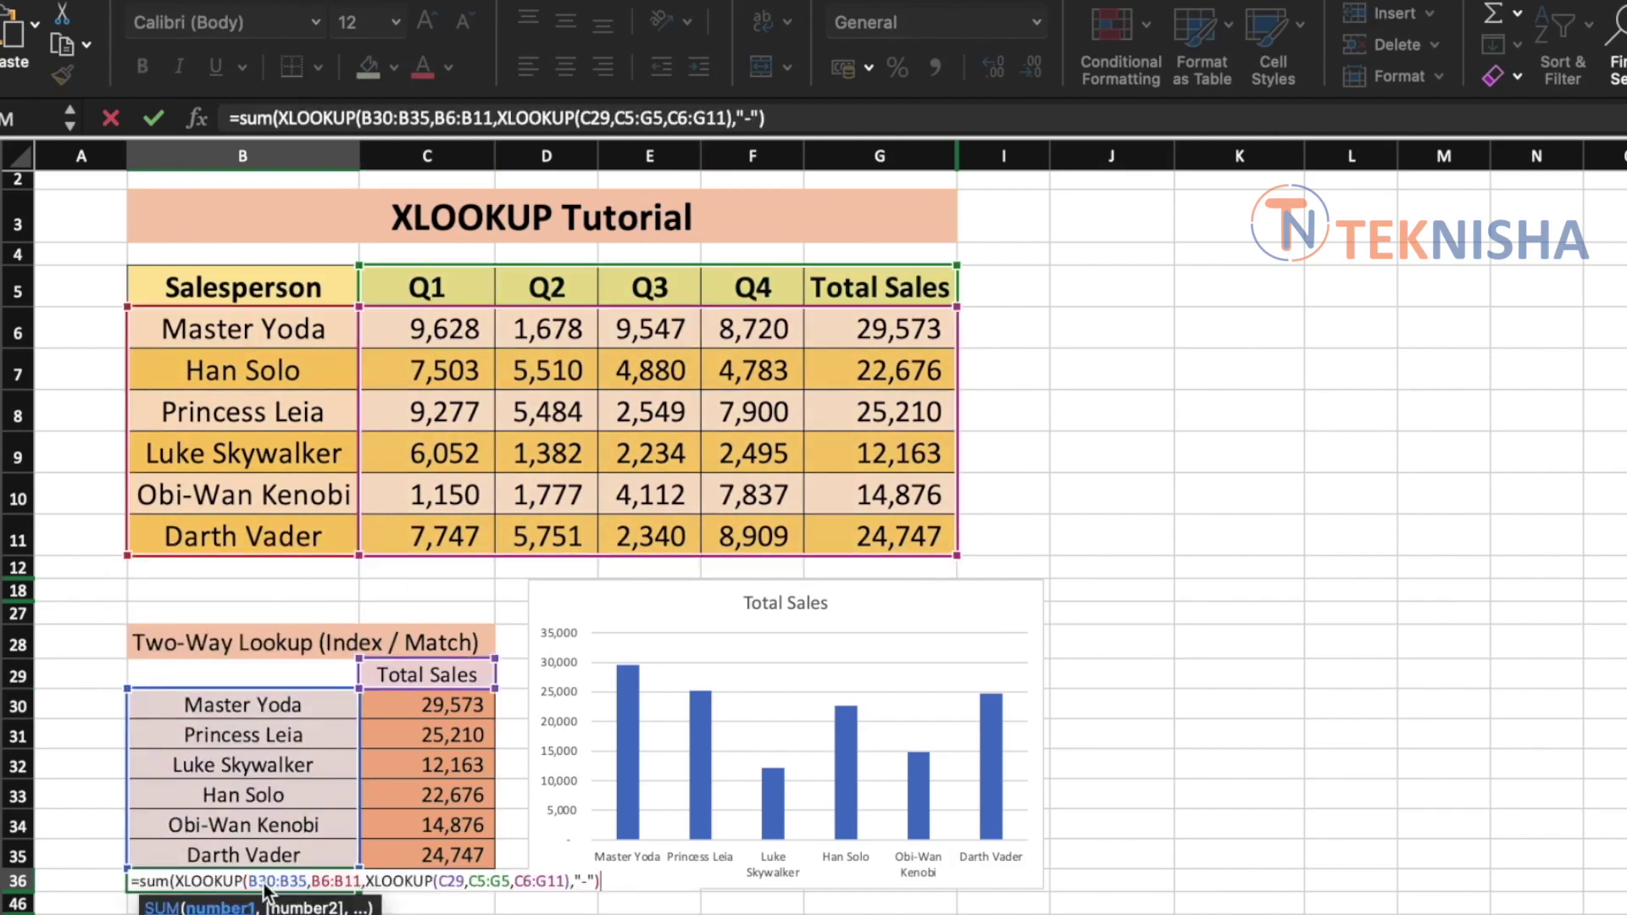
type(")")
key("Return")
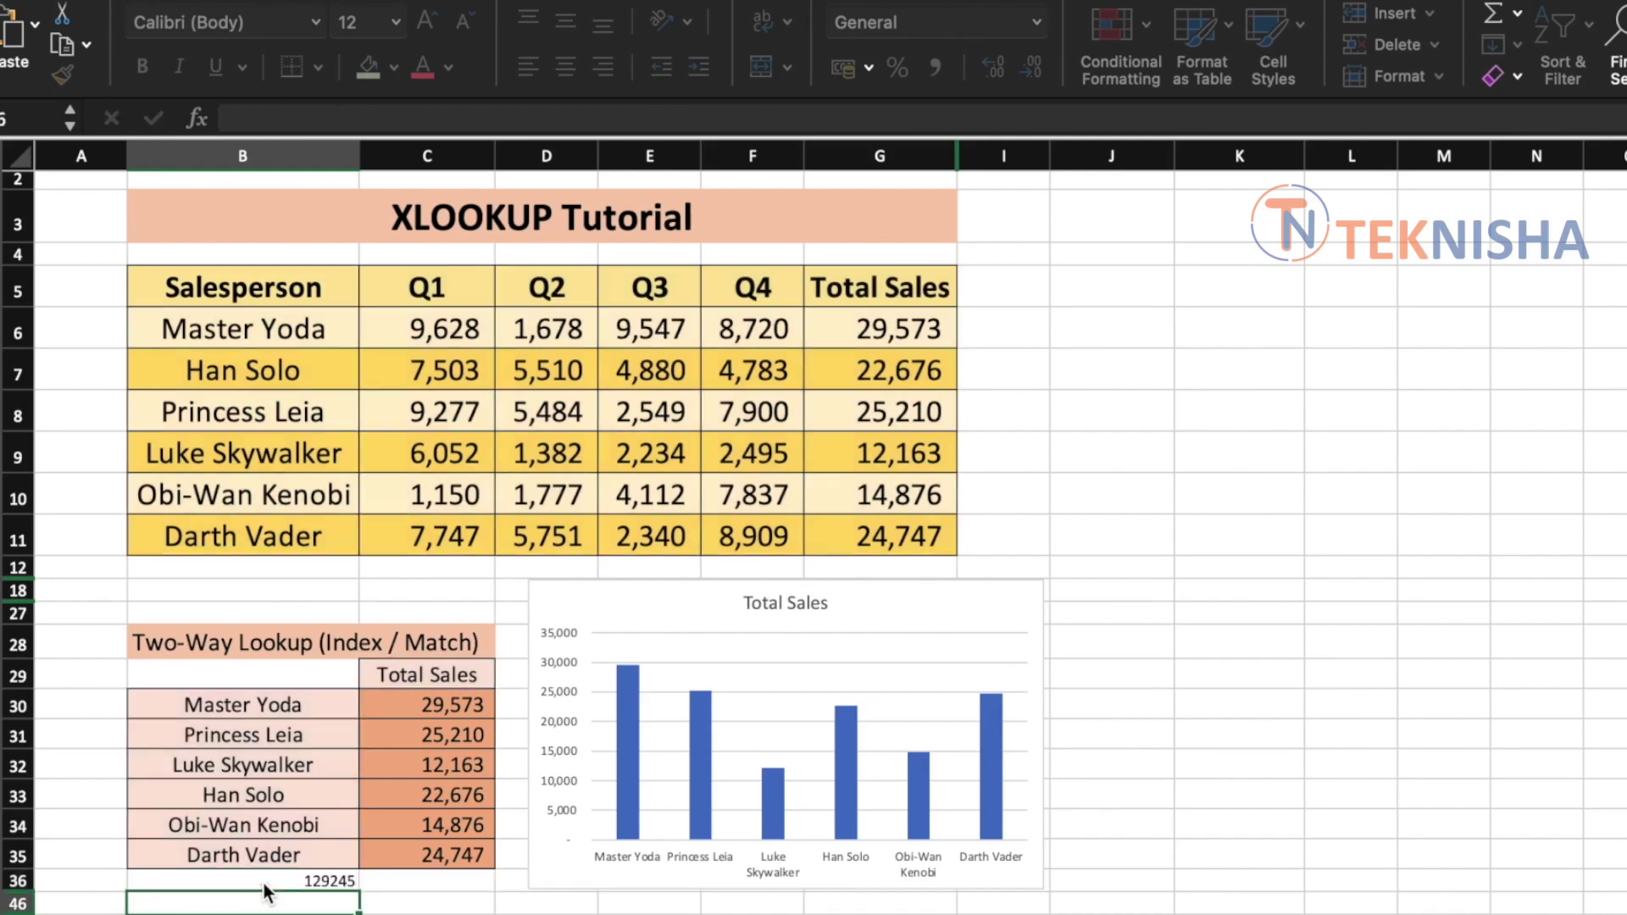
Step: Review the formula in B36 and add a SUM of C30:C35 in C36 as a cross-check
left_click(254, 883)
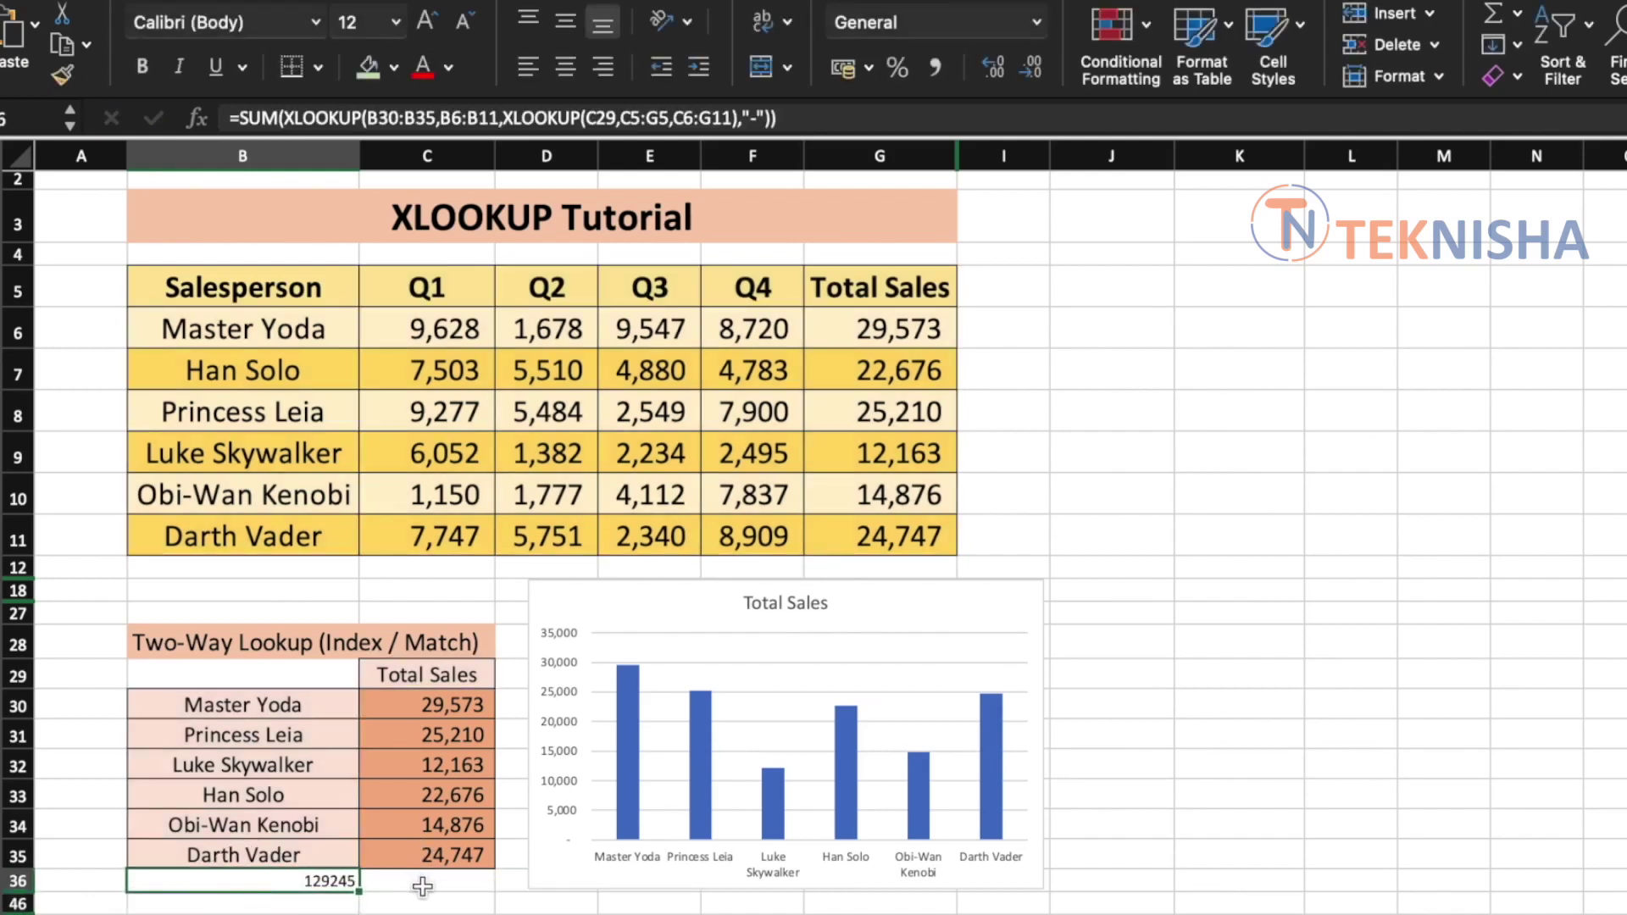
left_click(422, 885)
type("=sum(")
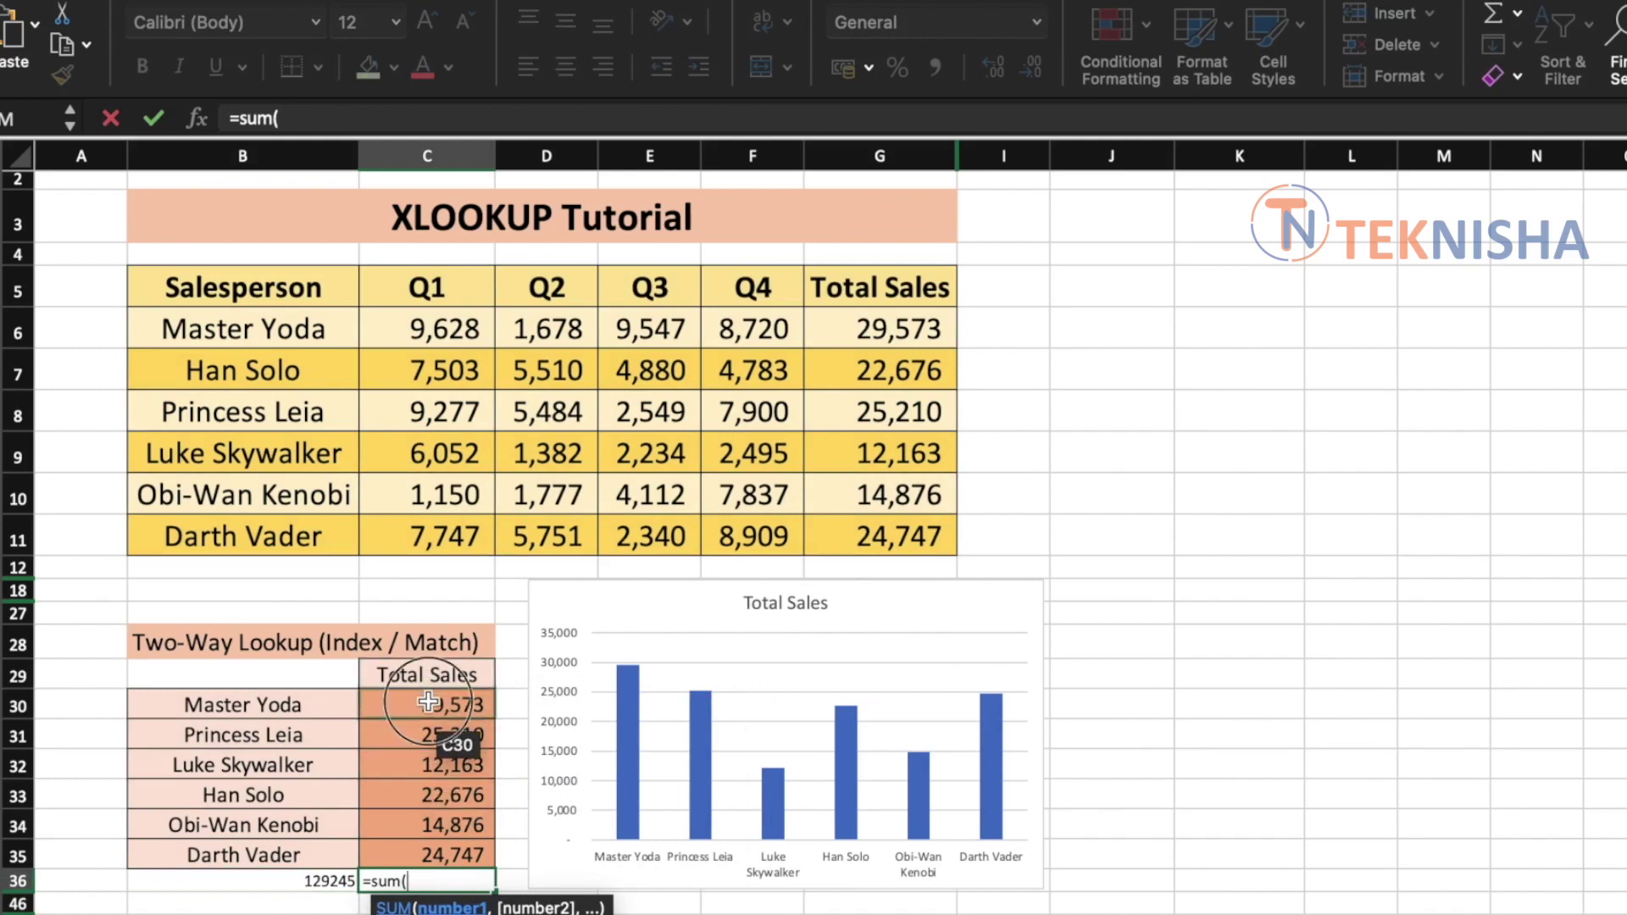
left_click_drag(429, 704, 420, 853)
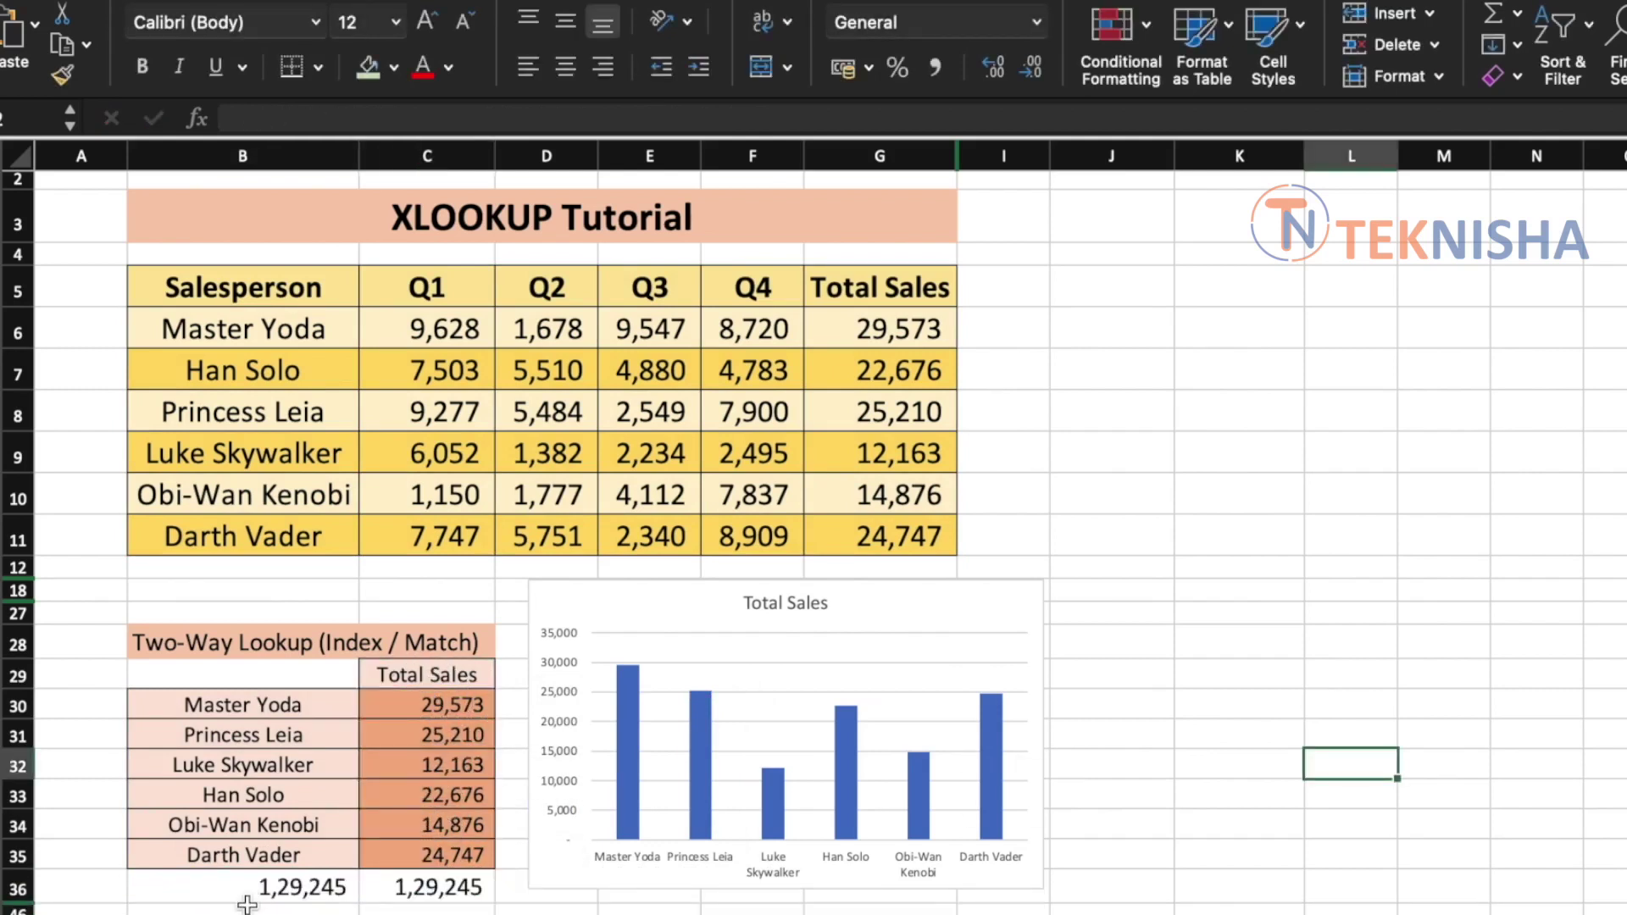
Step: Switch the heading in C29 to Q2 to test the totals in B36 and C36
left_click(483, 676)
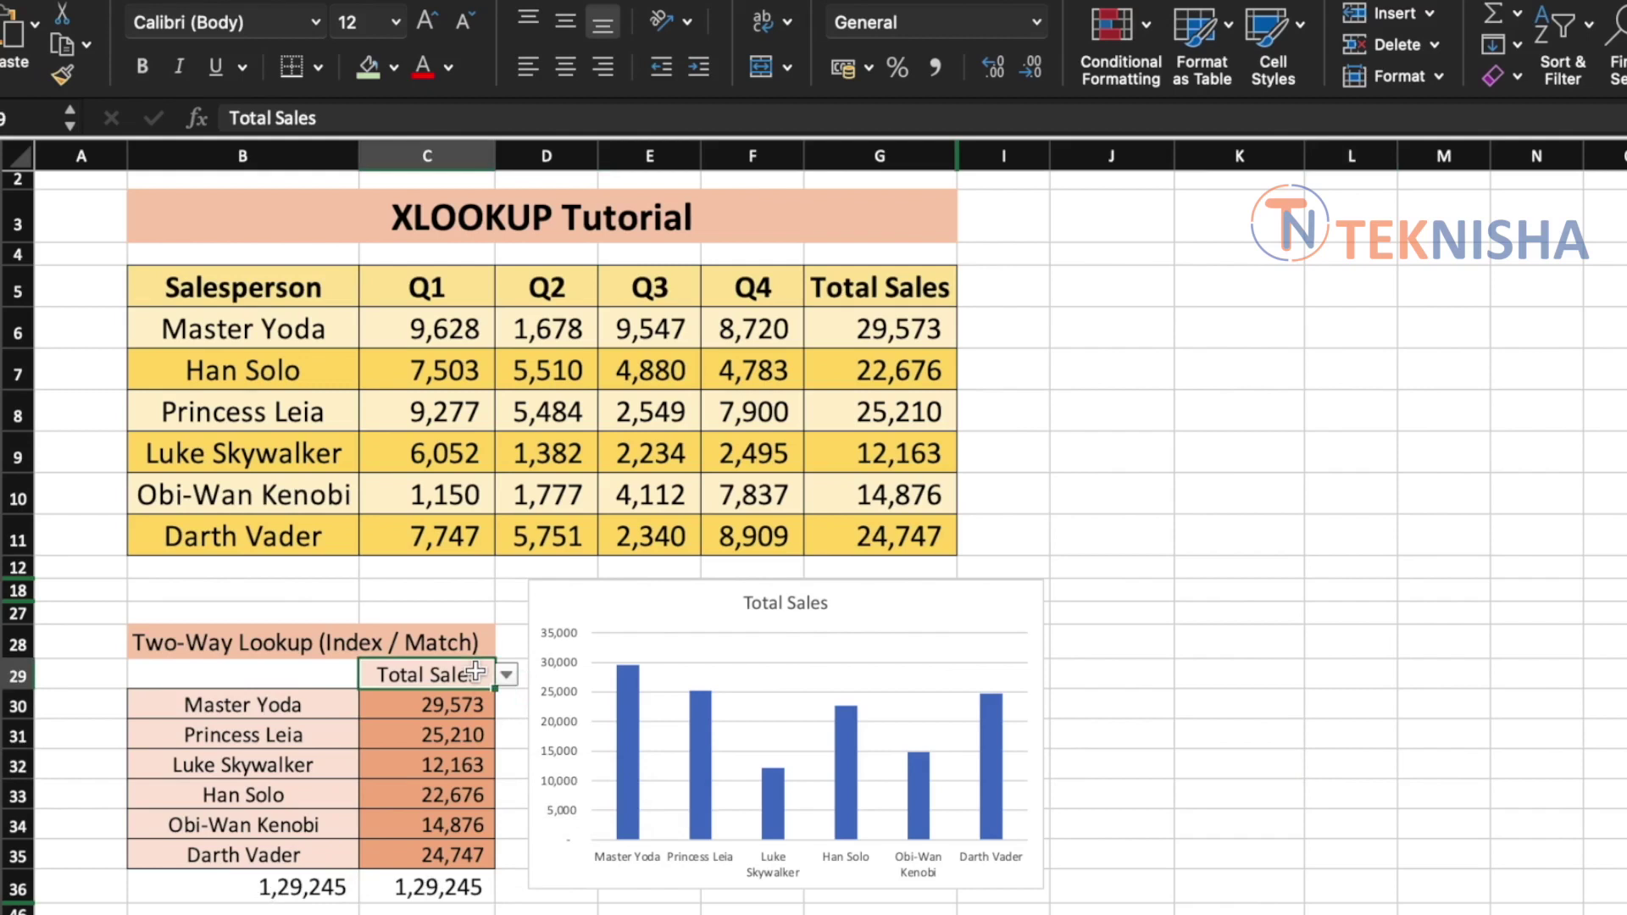
left_click(506, 675)
left_click(385, 736)
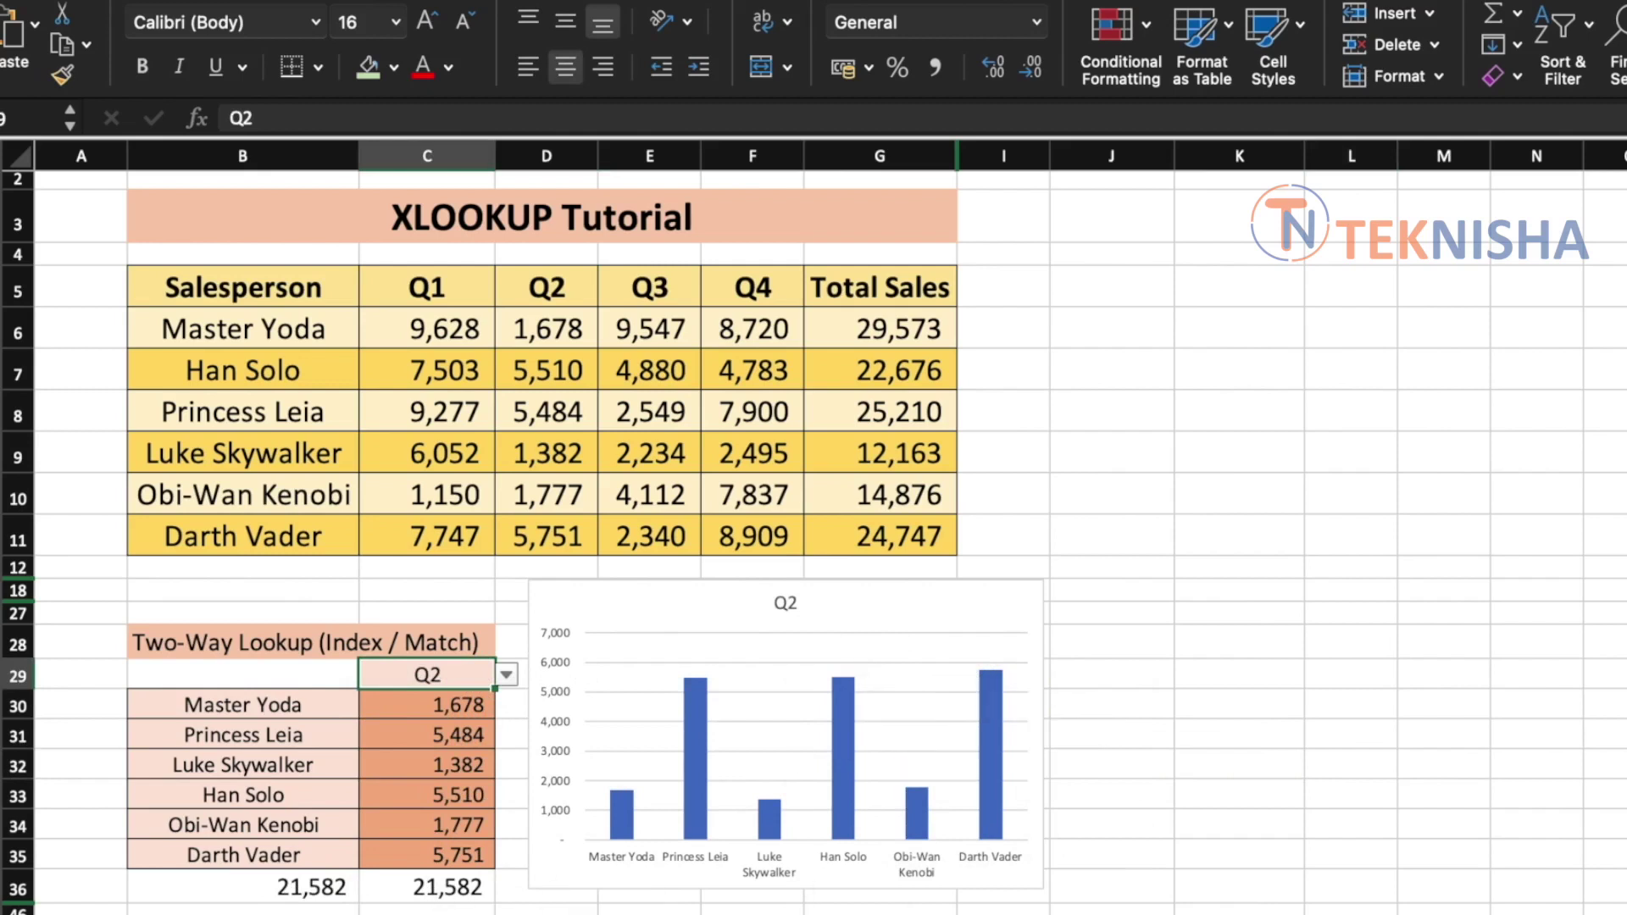
left_click(237, 886)
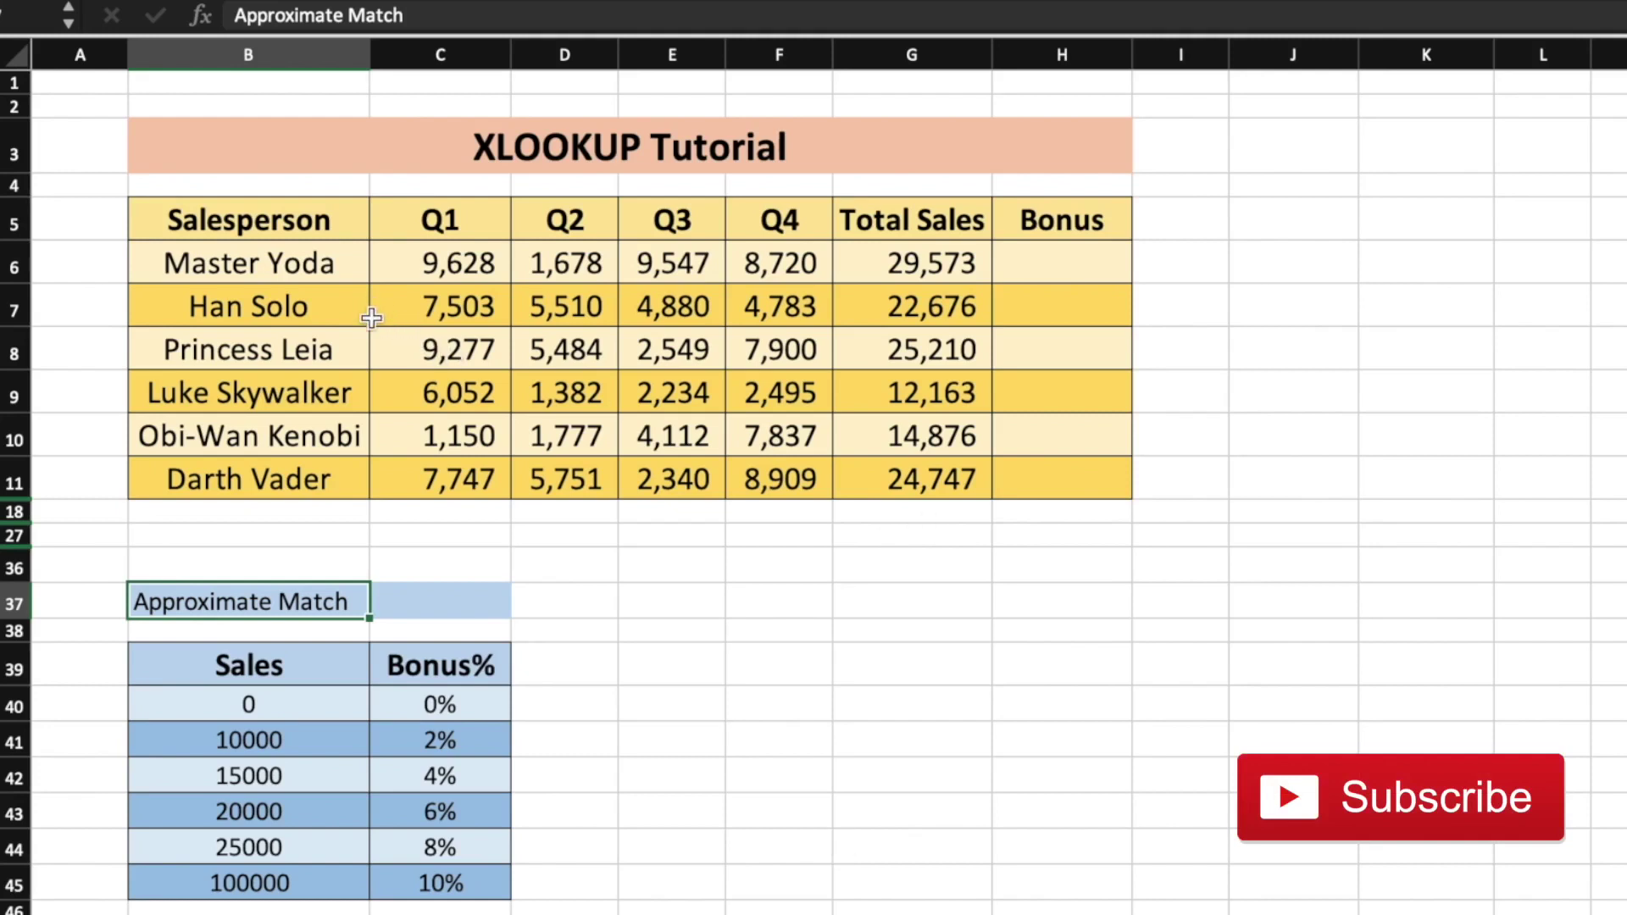
Step: Examine the sales brackets and bonus percentages in the Approximate Match table, using the 15000 to 20000 bracket
left_click(671, 775)
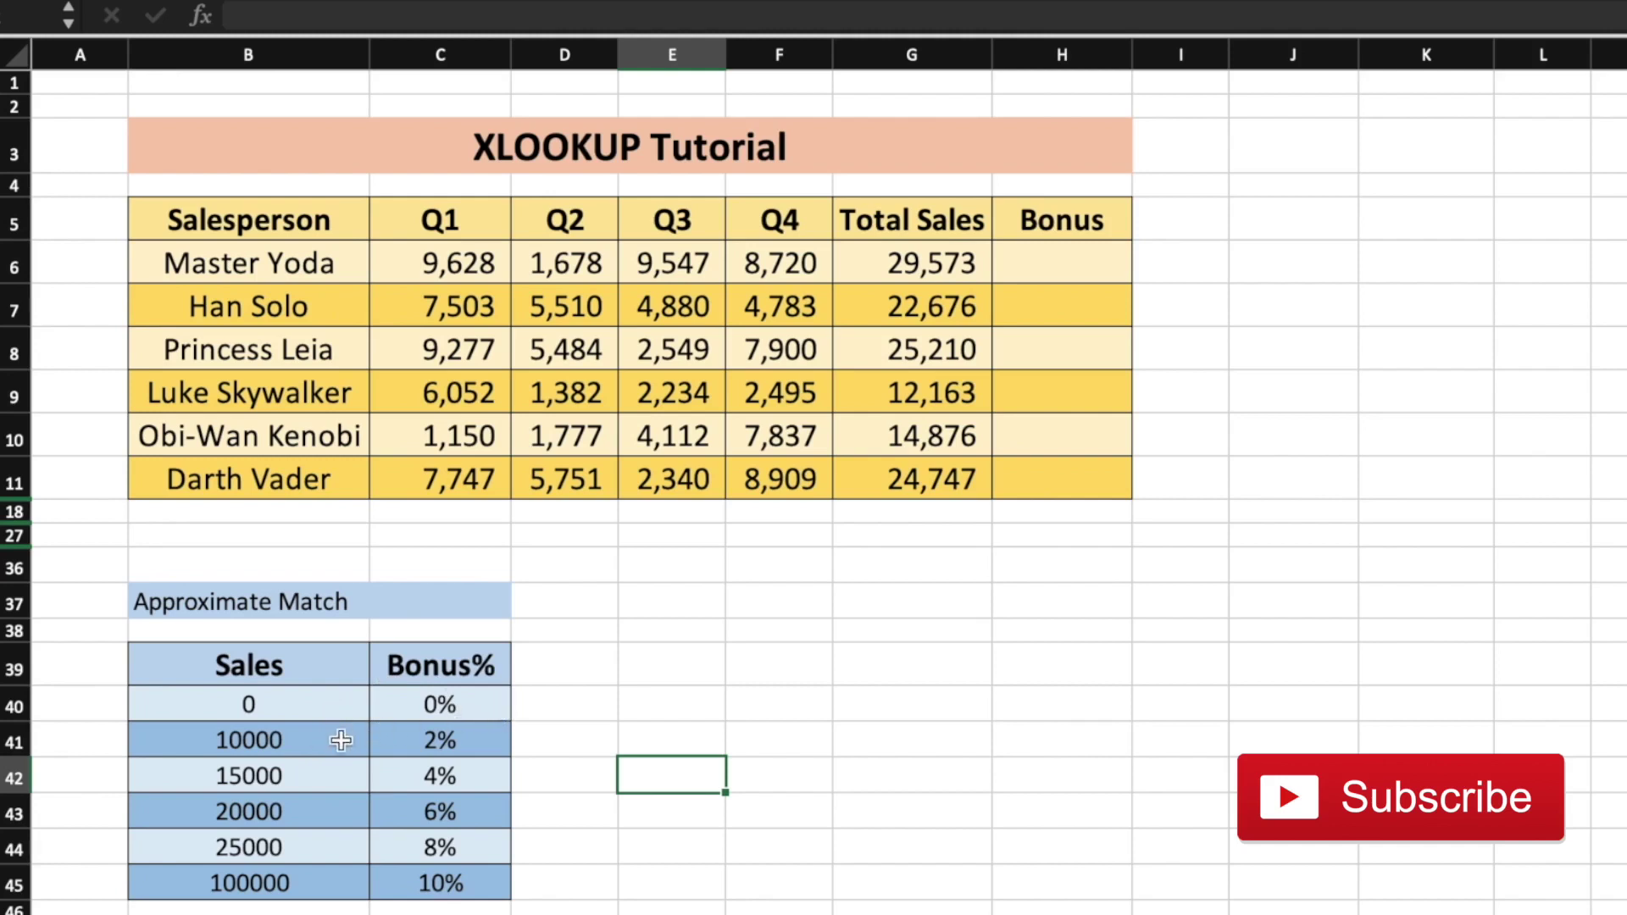
left_click_drag(331, 781, 334, 814)
left_click(479, 774)
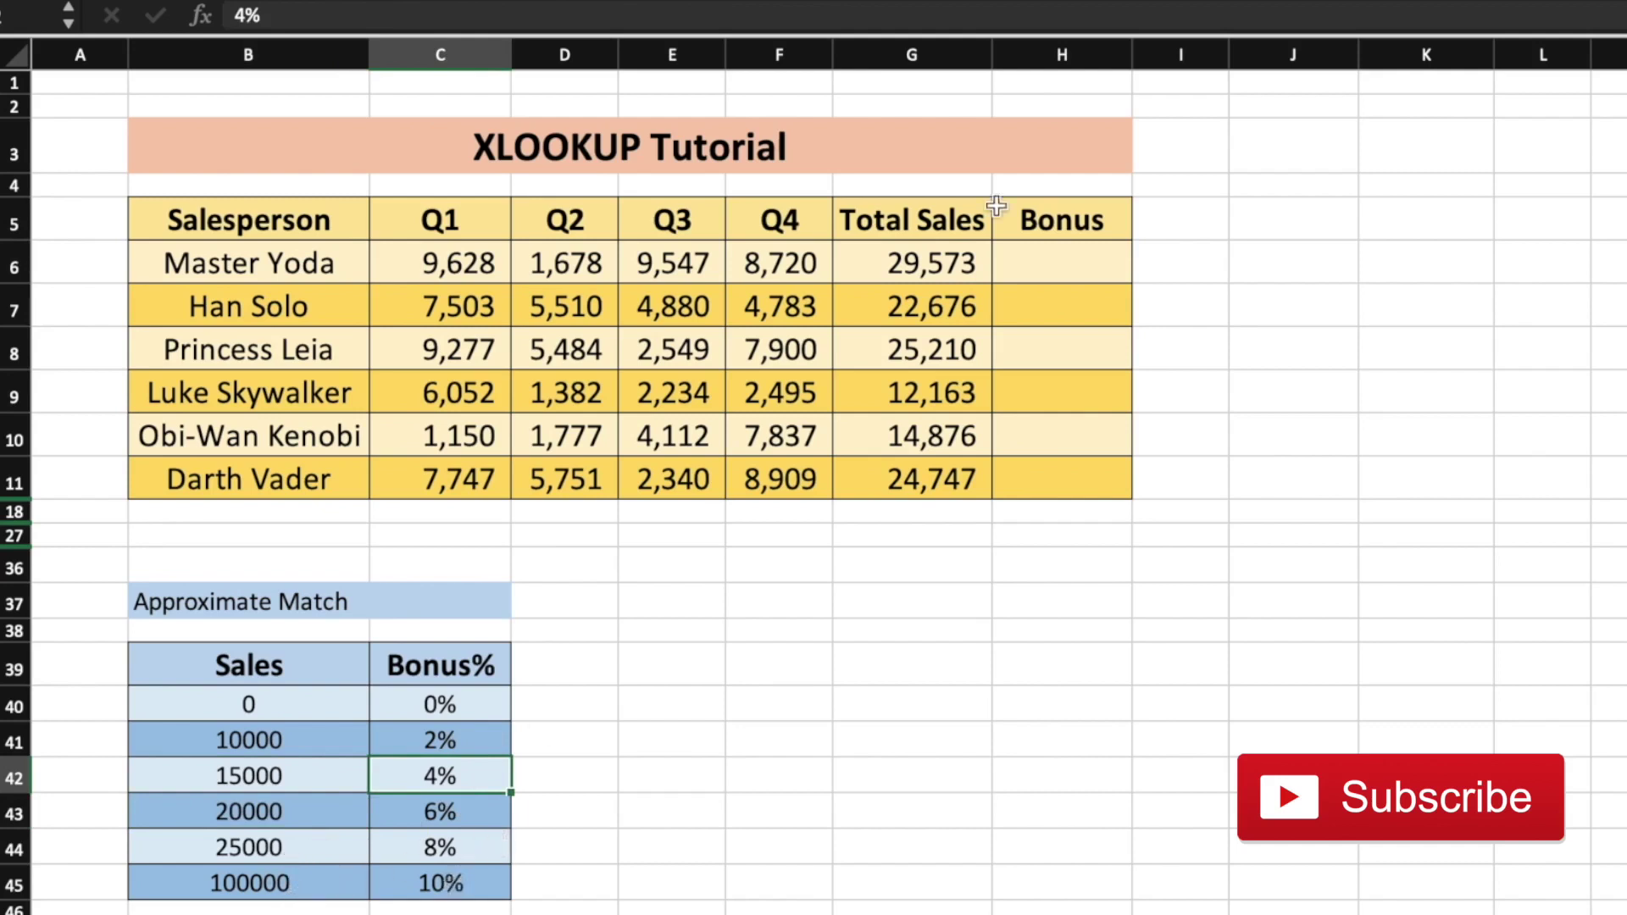
Step: Enter =XLOOKUP(G6,B40:B45,C40:C45,"-",-1) in H6 for Master Yoda's bonus and check it against the 25000 to 100000 bracket
left_click(1062, 263)
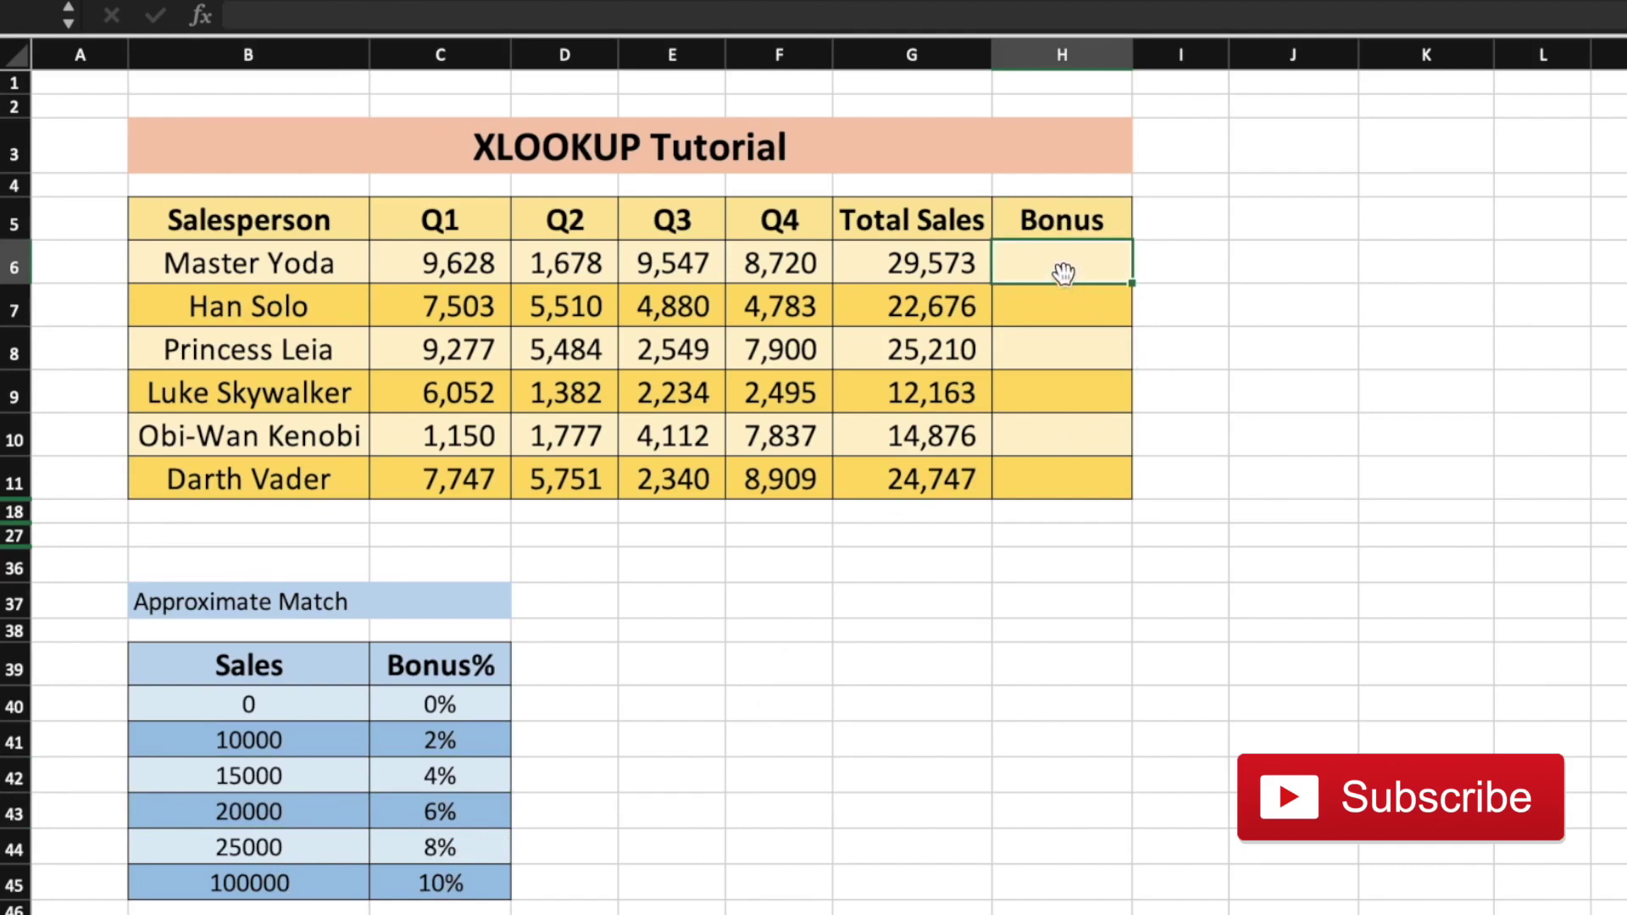
type("=xlookup(")
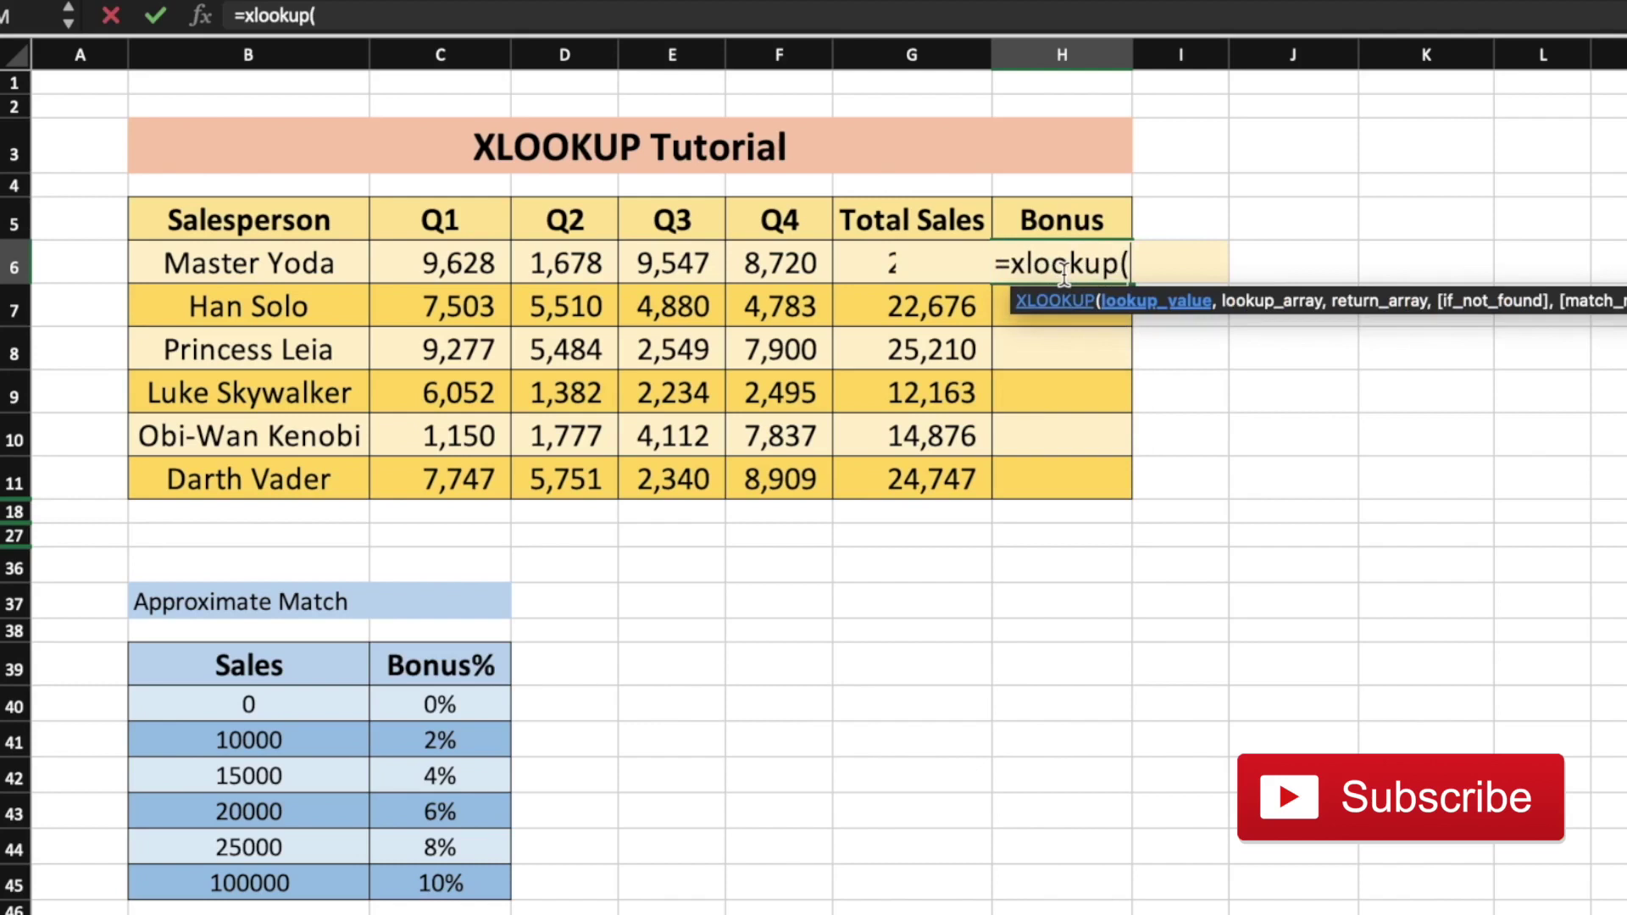
left_click(851, 268)
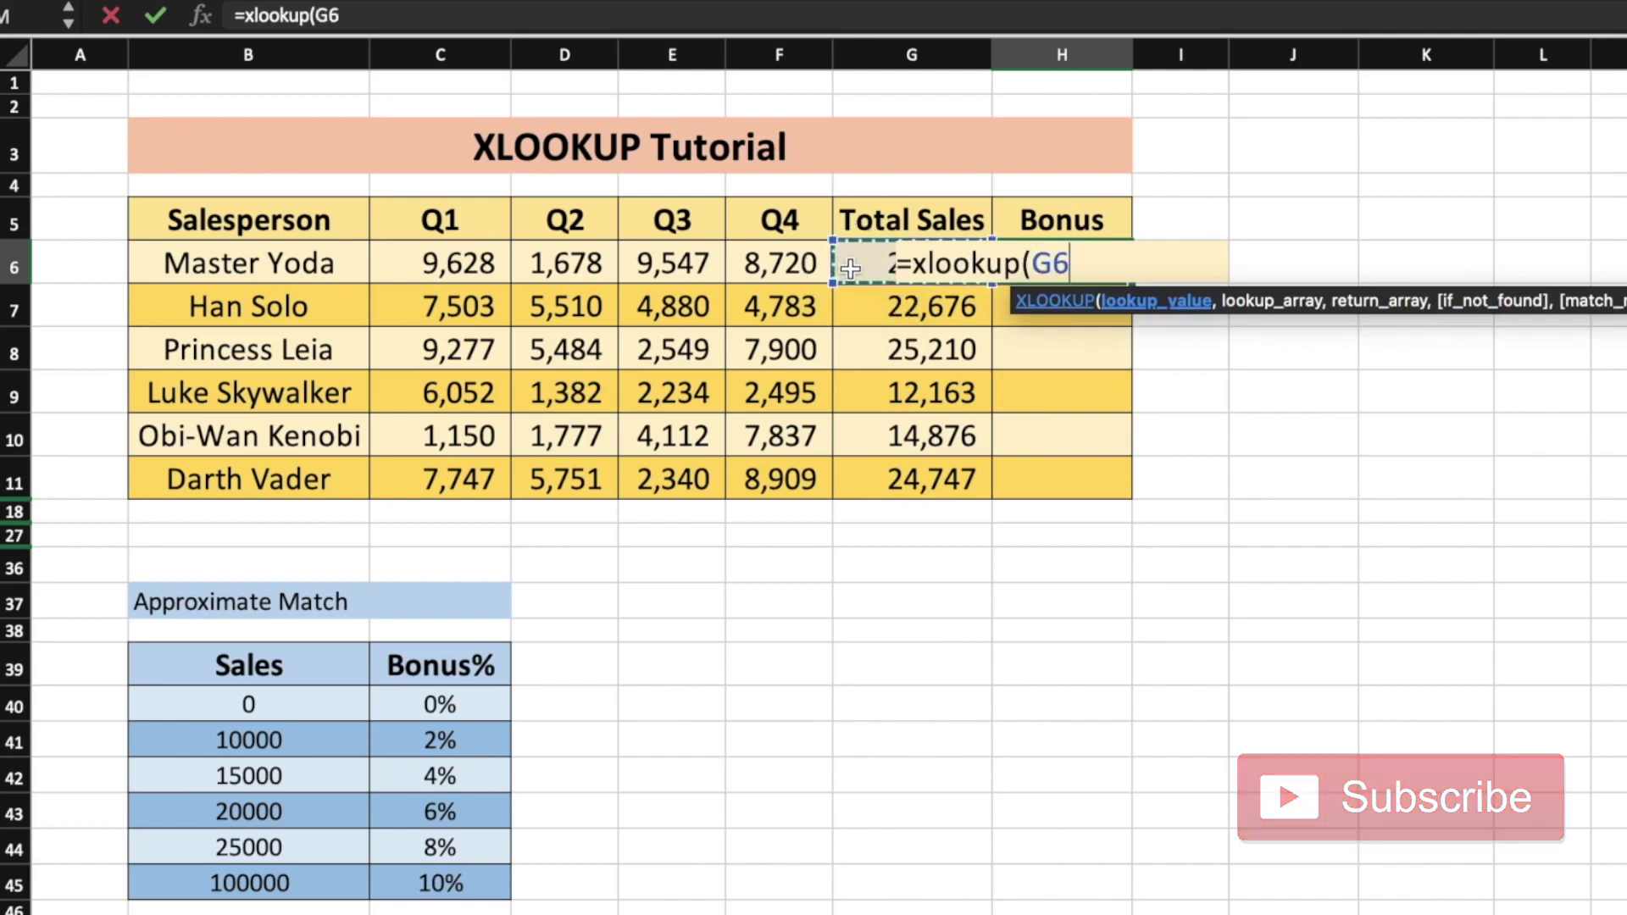
type(",")
left_click(273, 703)
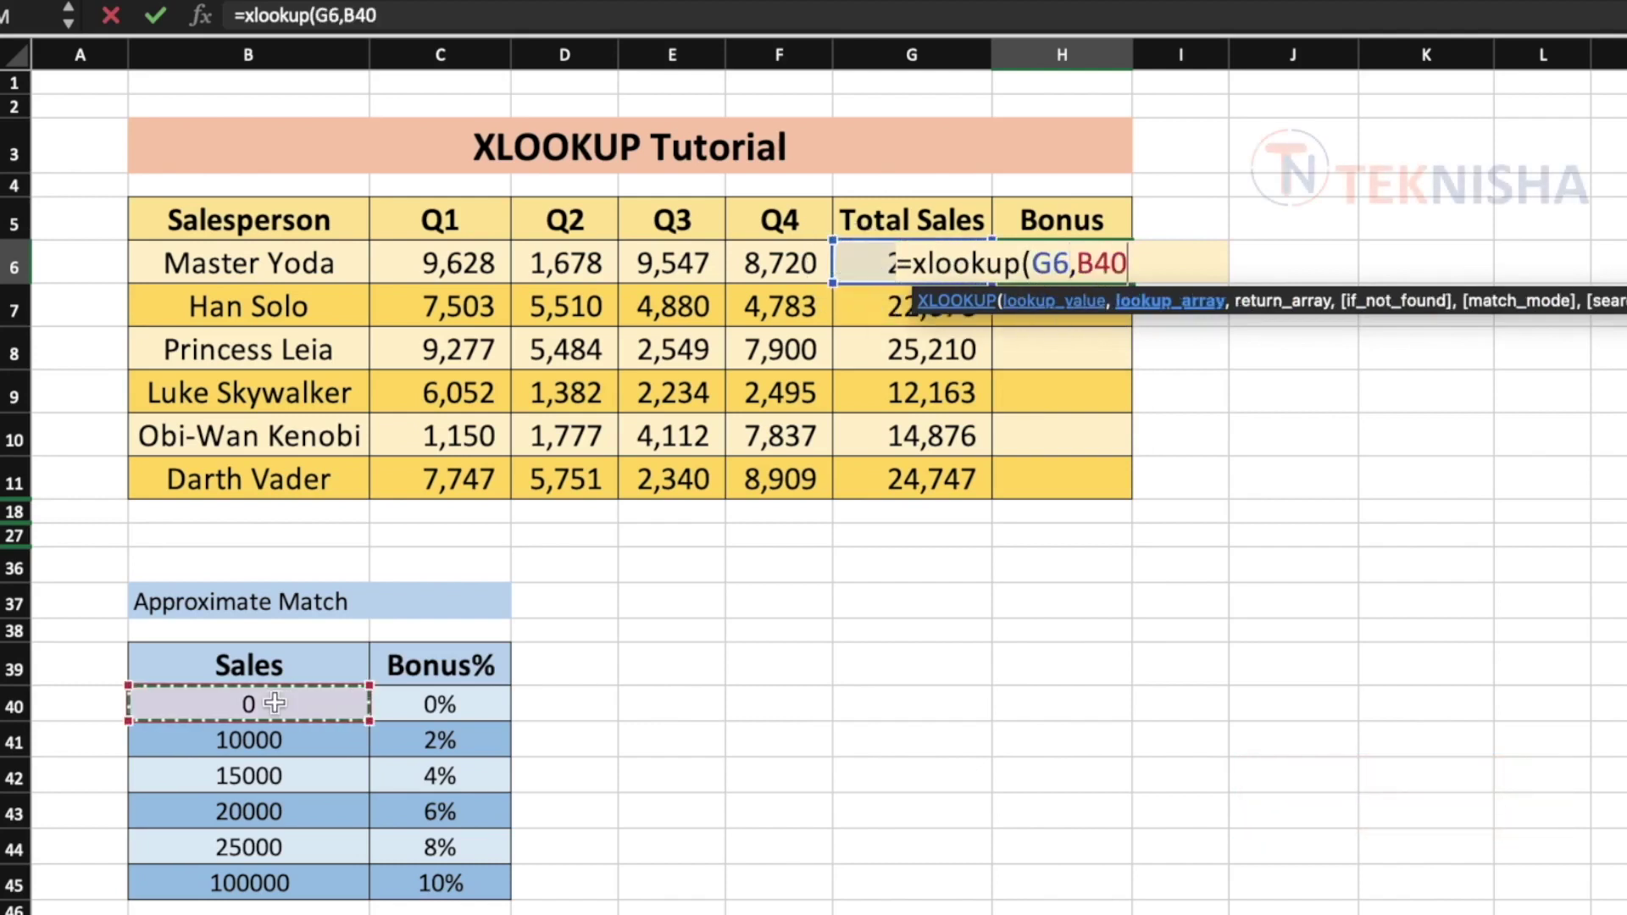
left_click_drag(273, 703, 265, 882)
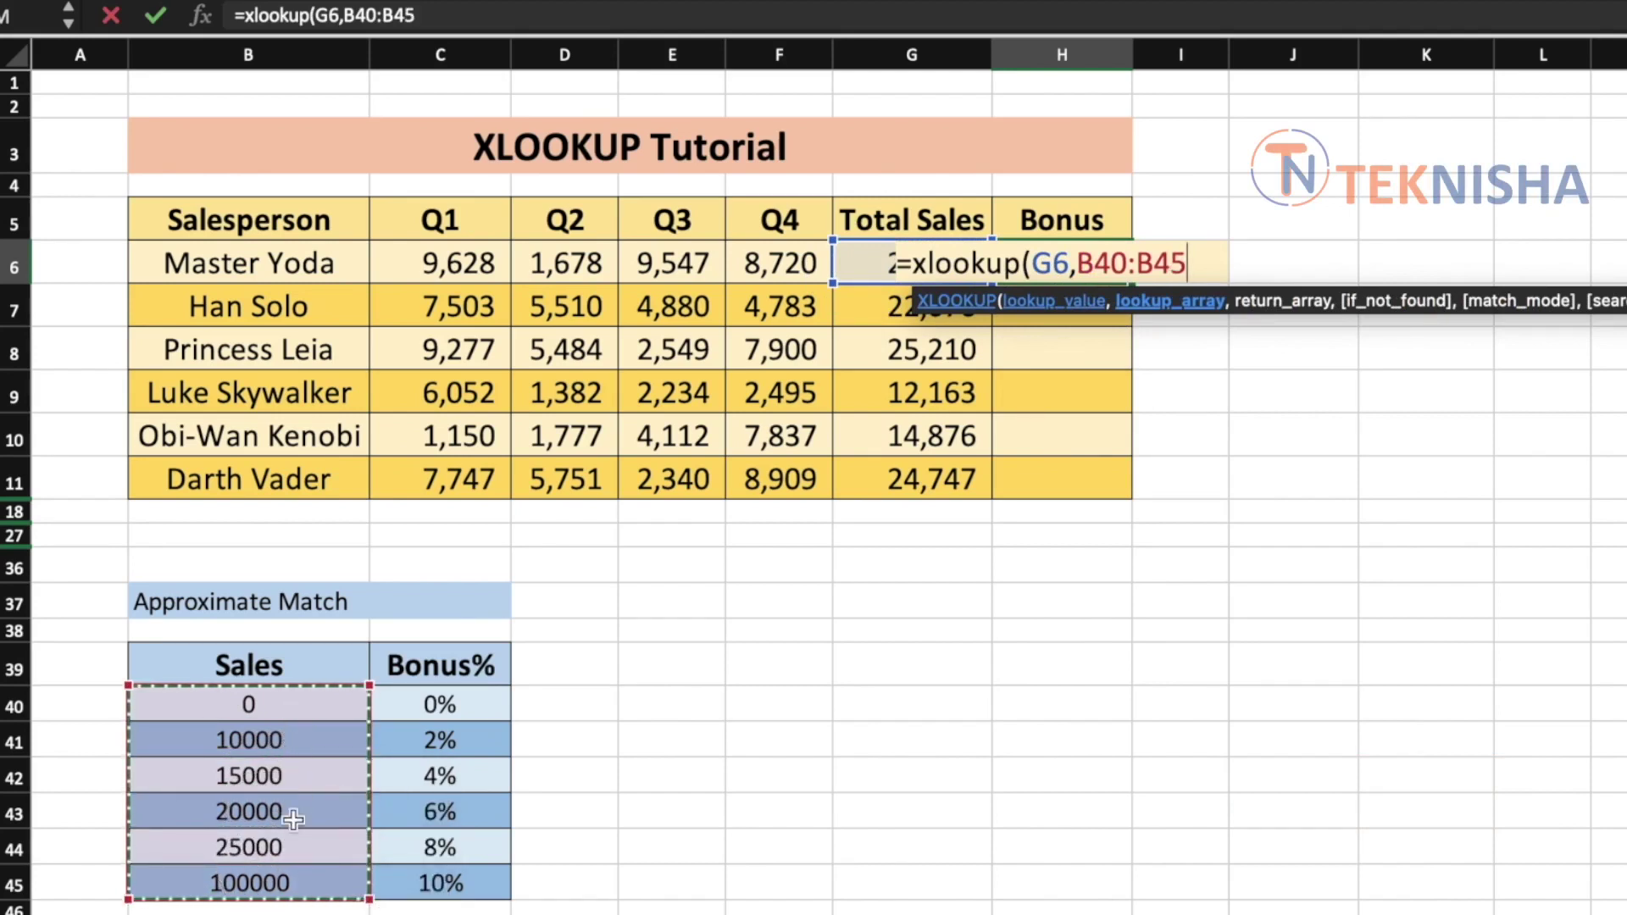
type(",")
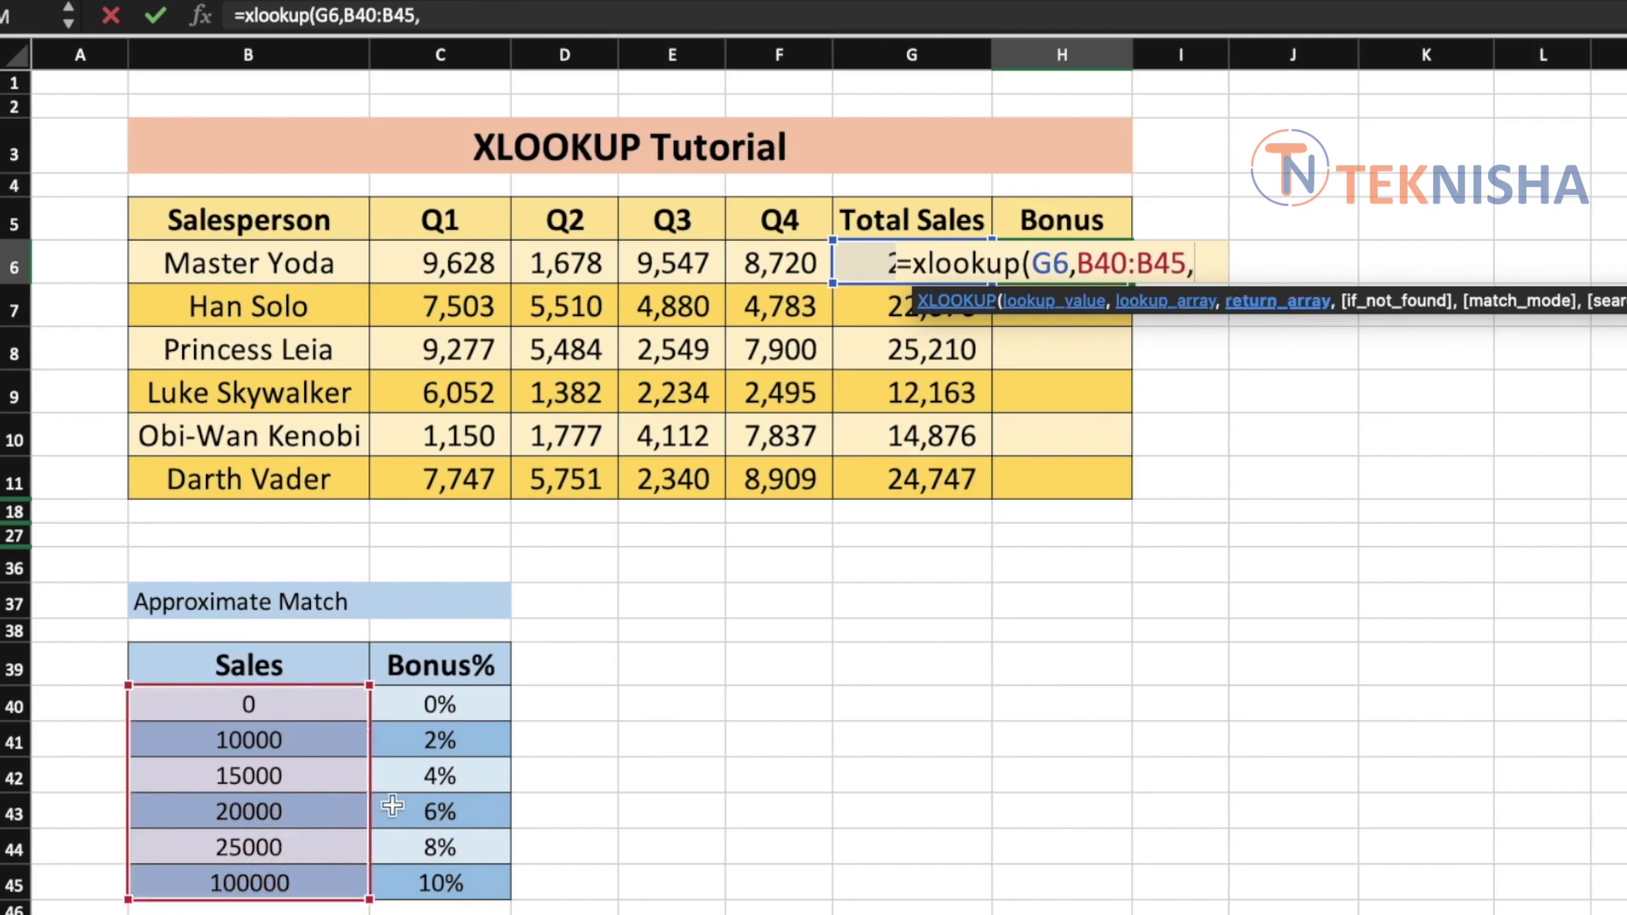
left_click_drag(504, 706, 469, 888)
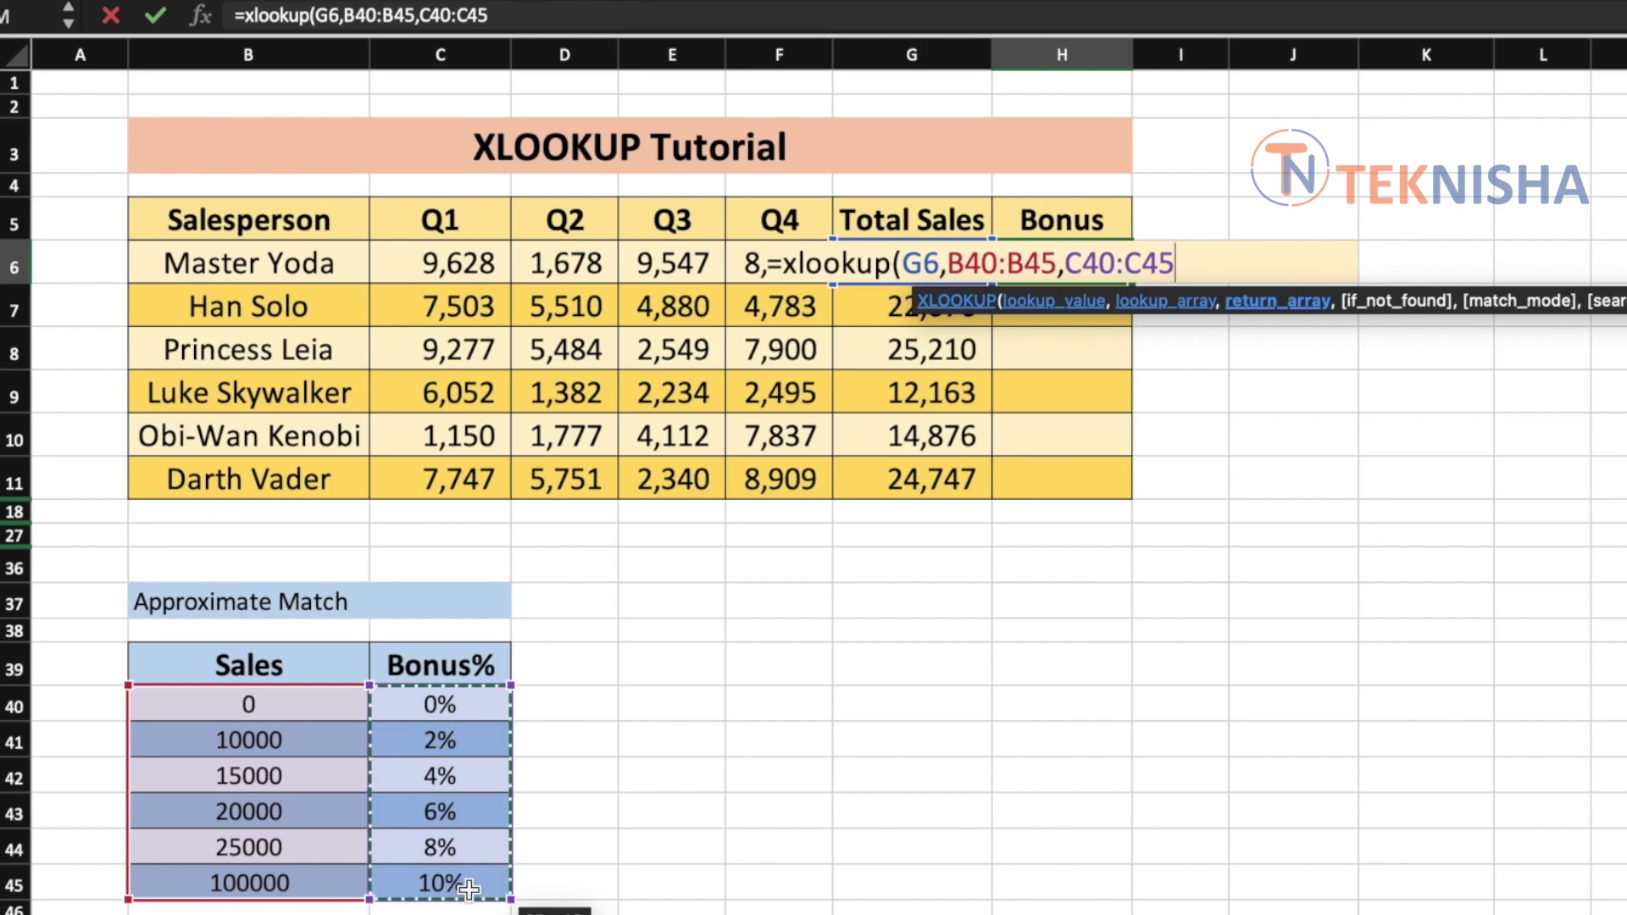
type(",\"-\"")
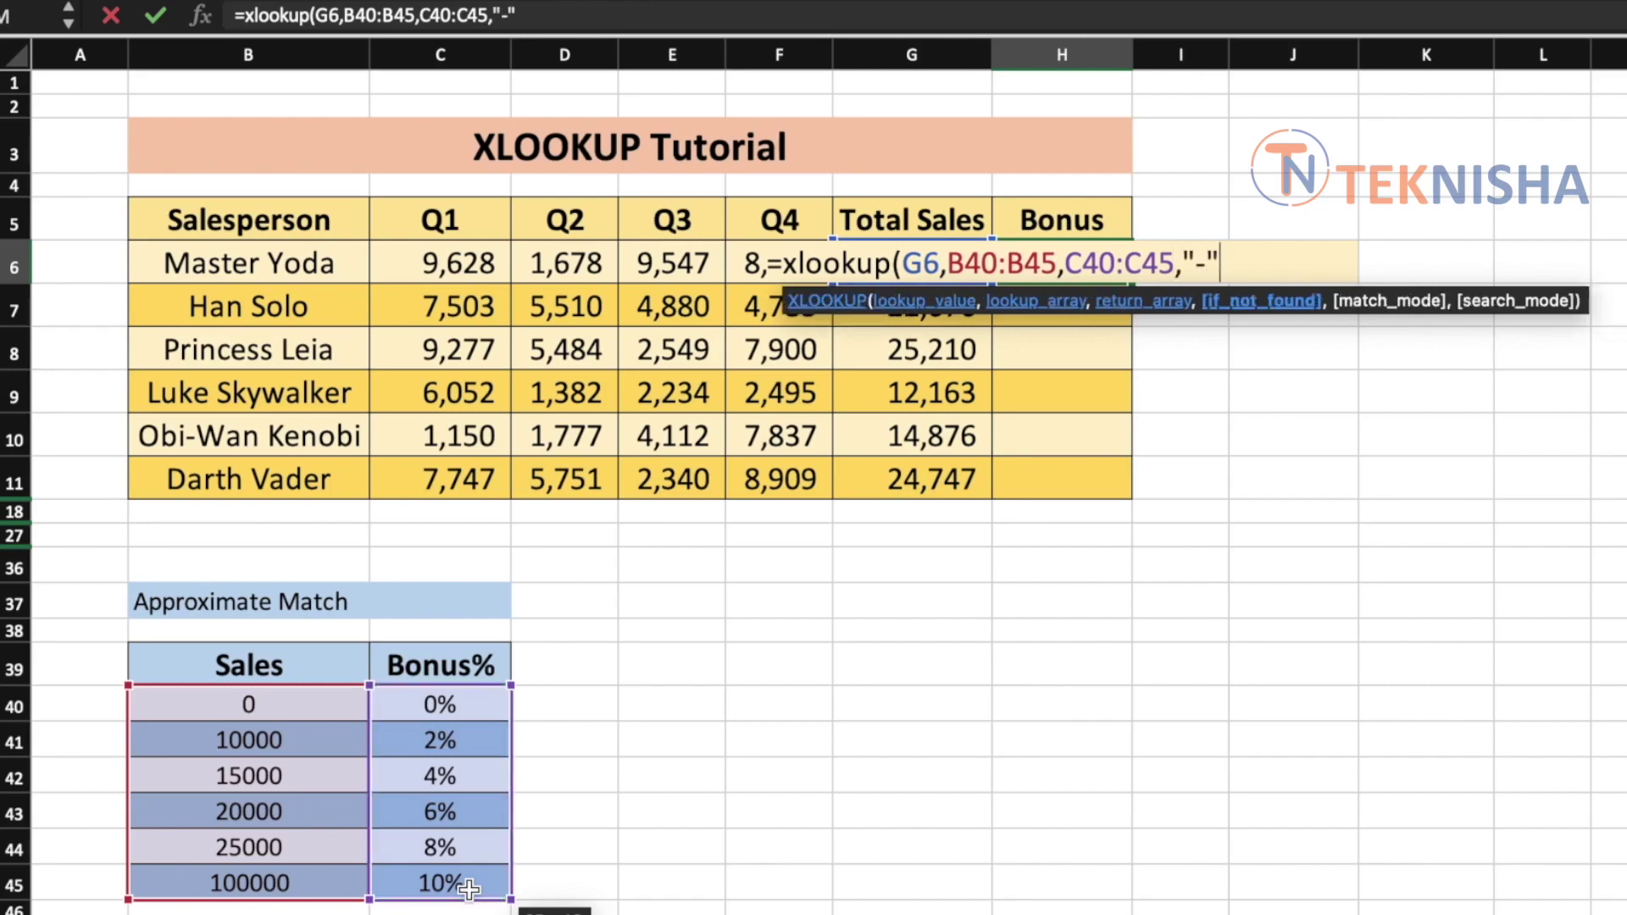
type(",")
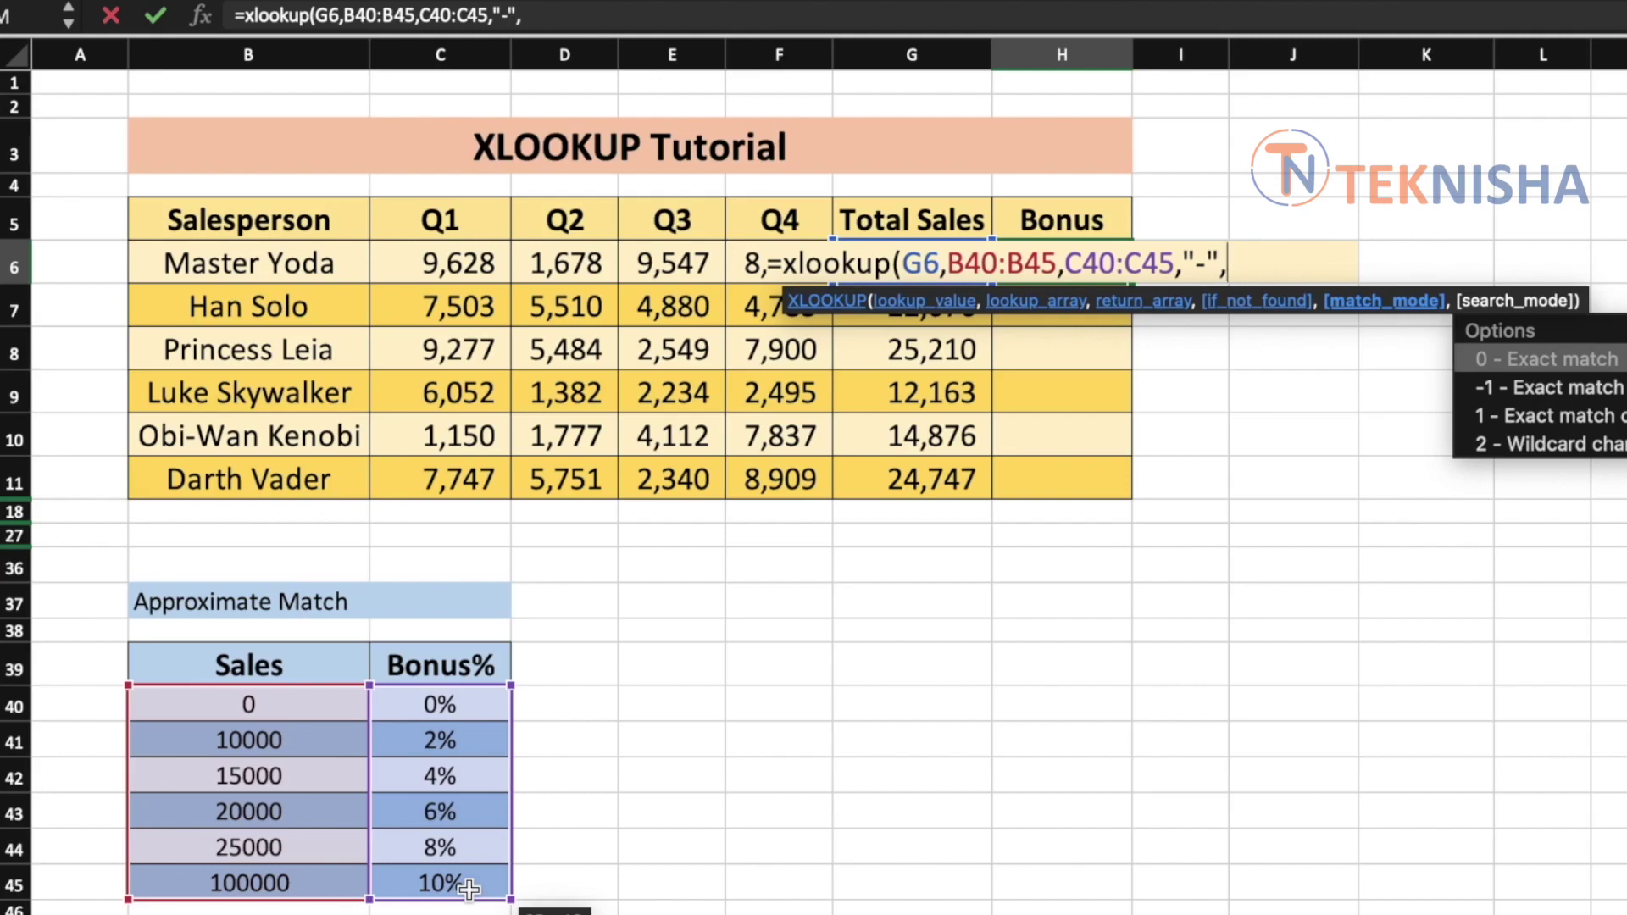
type("-1)")
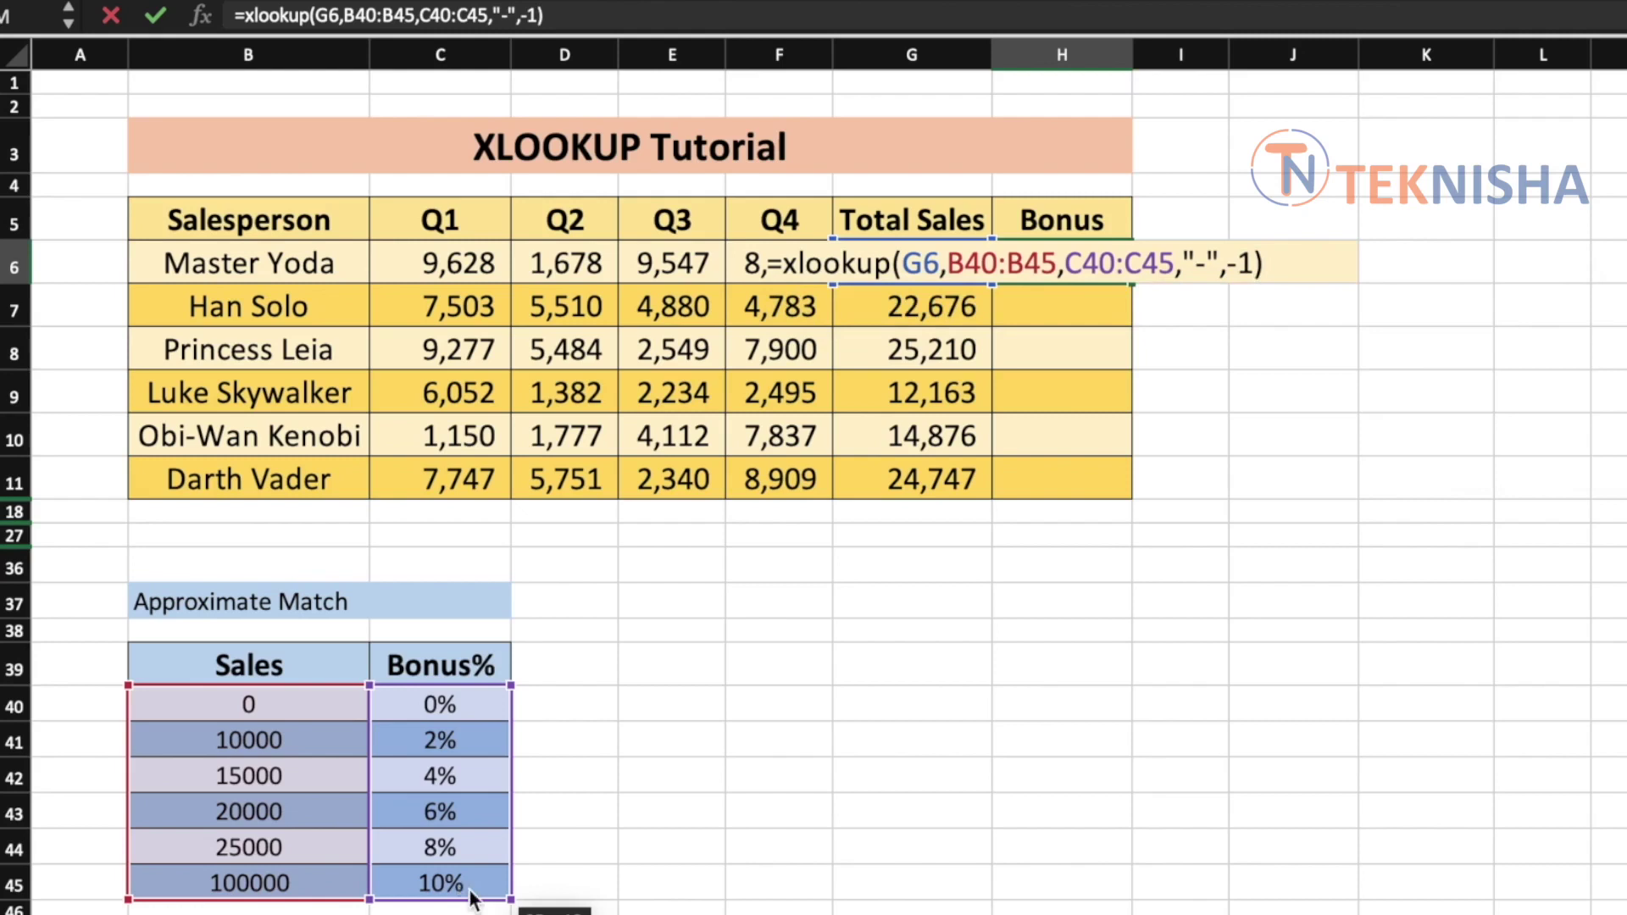
key("ctrl+Return")
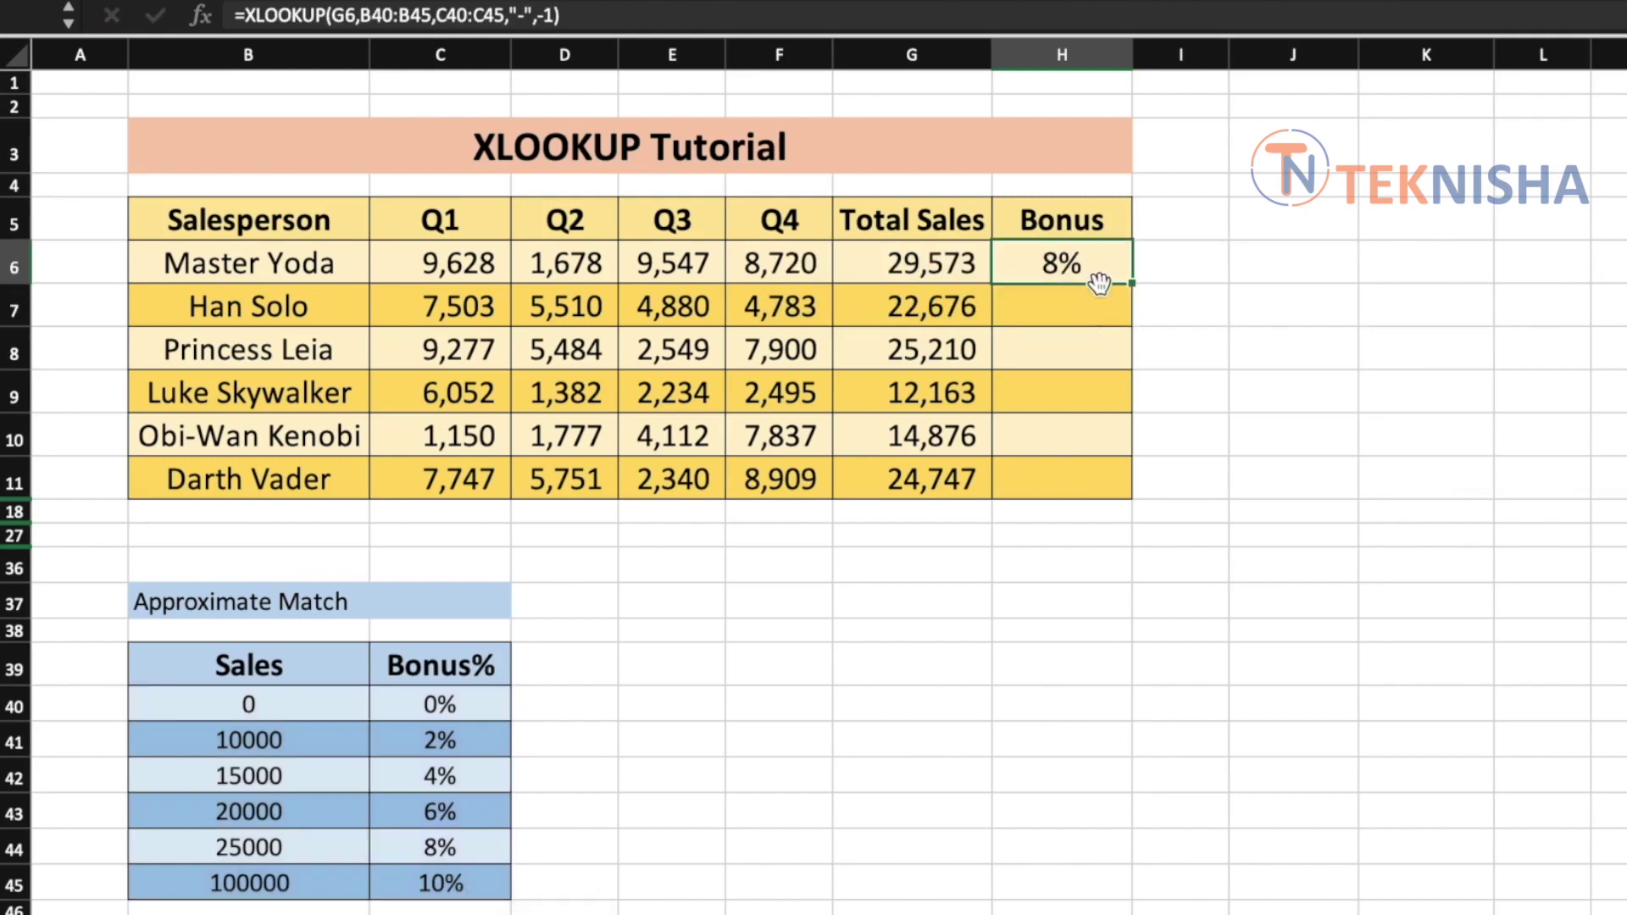
left_click_drag(300, 865, 297, 886)
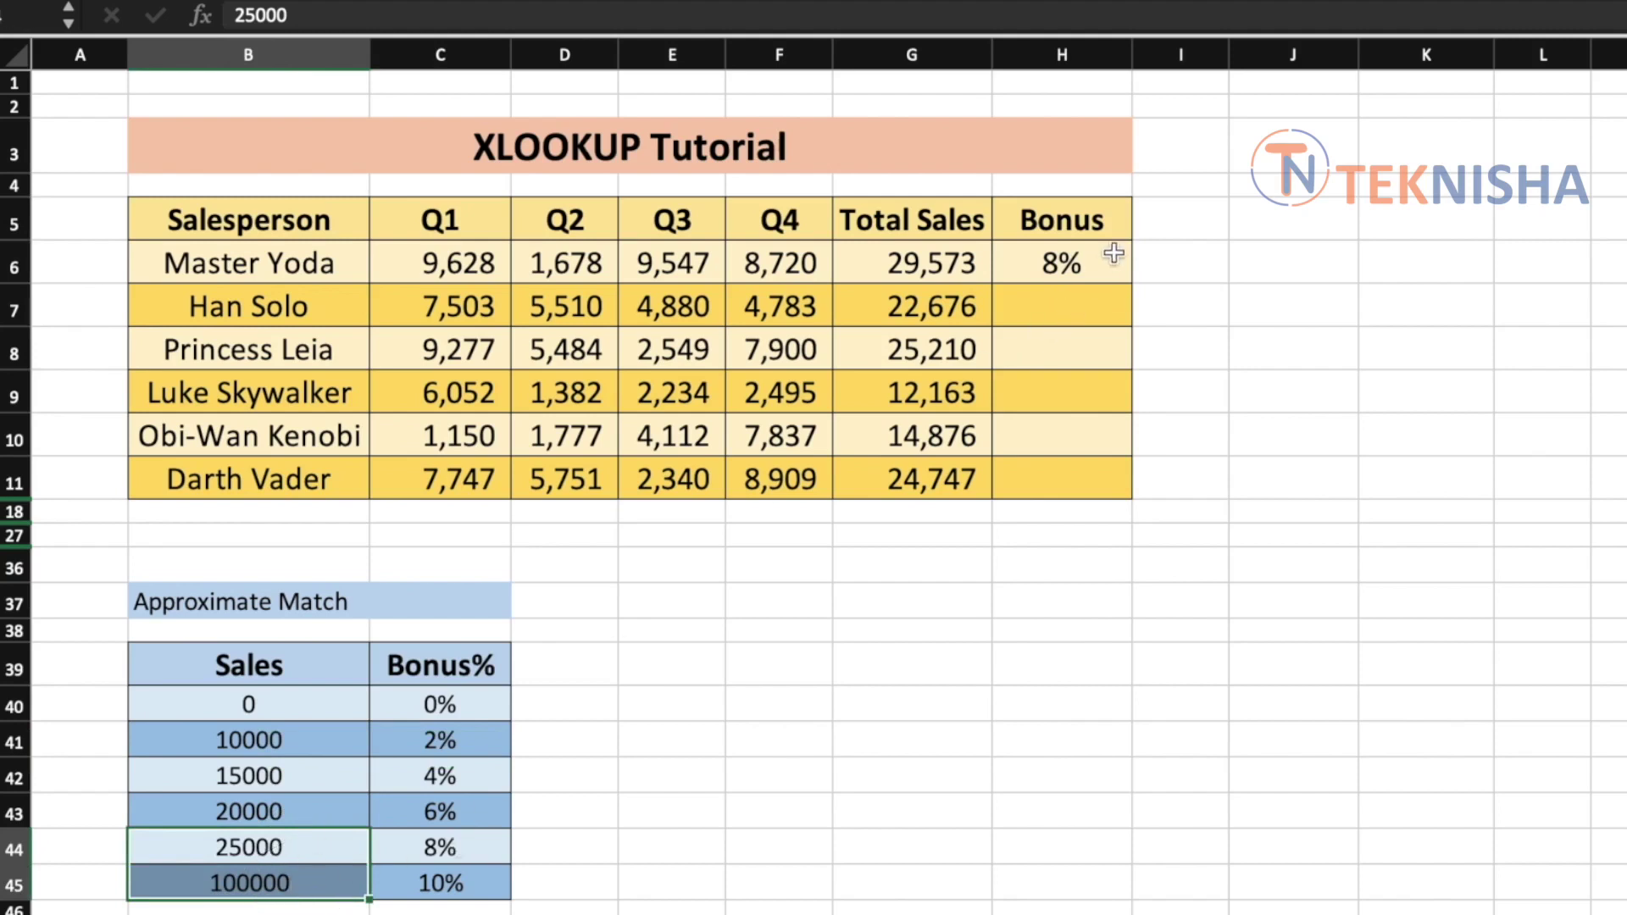
Step: Change the lookup value in H6's XLOOKUP formula to G6:G11 to fill the bonuses for all salespeople
left_click(1111, 251)
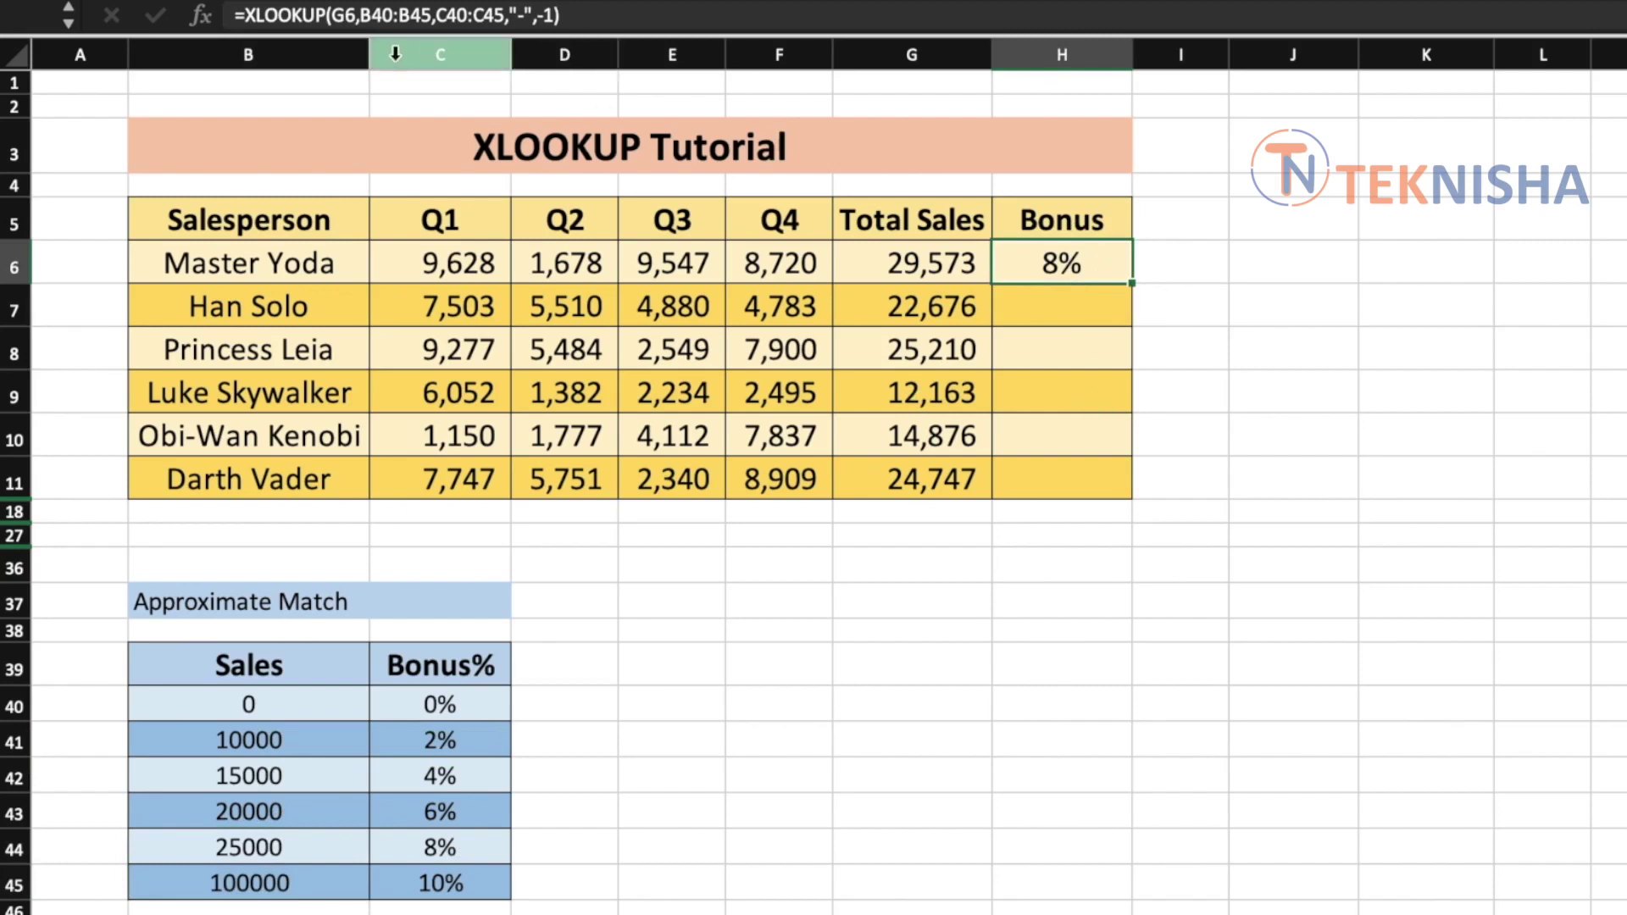
left_click(359, 19)
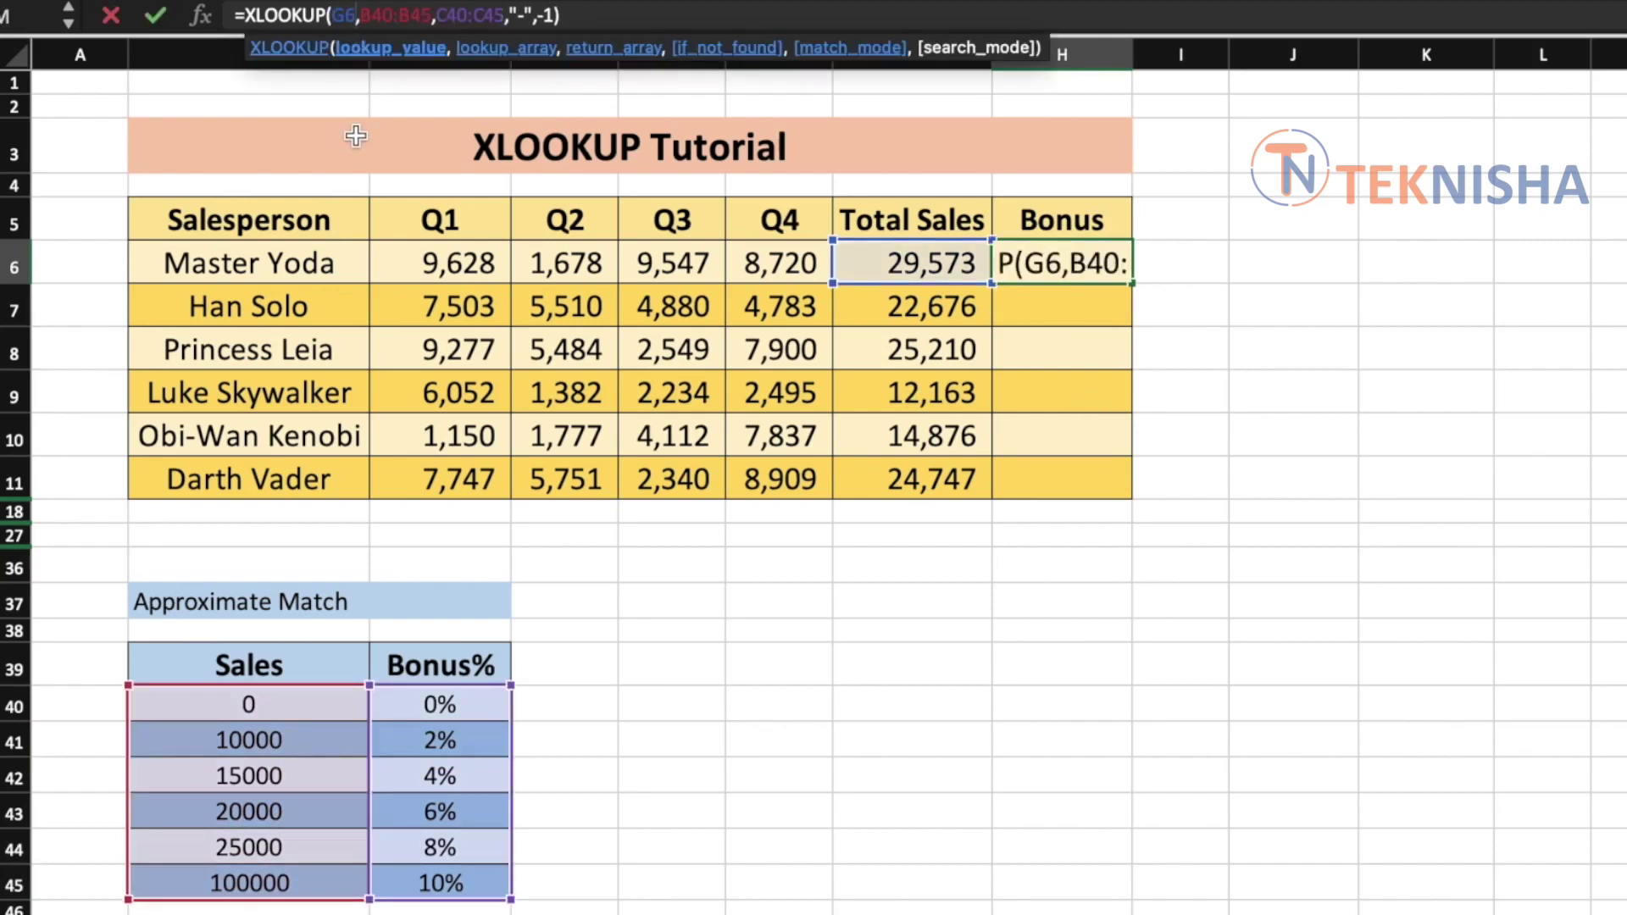
left_click(932, 267)
left_click_drag(924, 341, 886, 487)
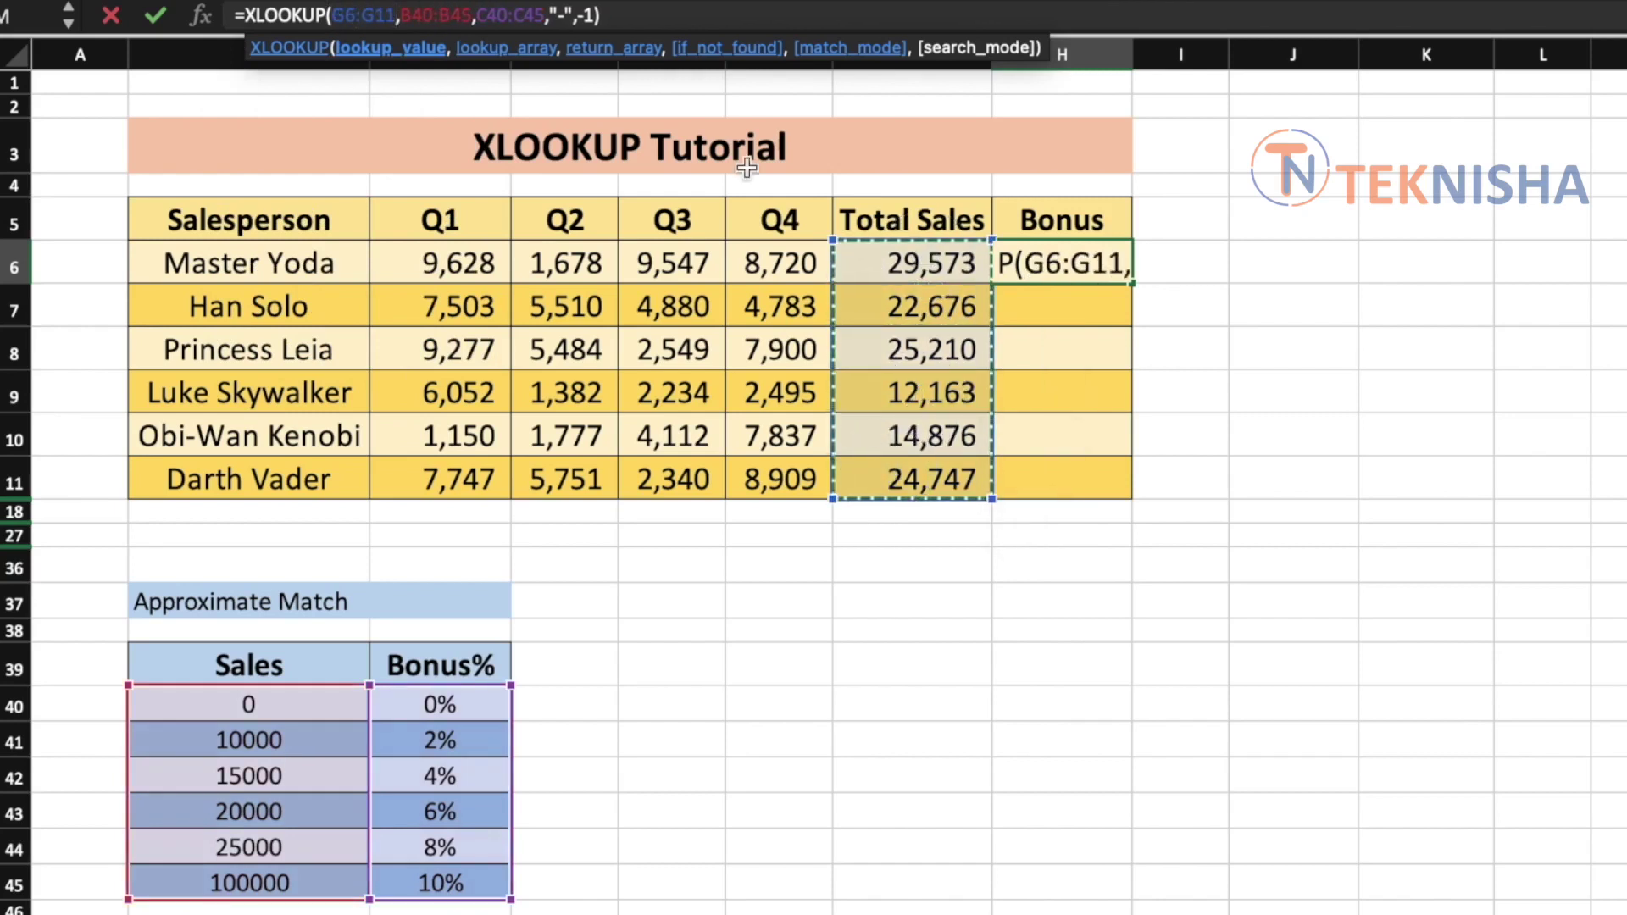
left_click(648, 18)
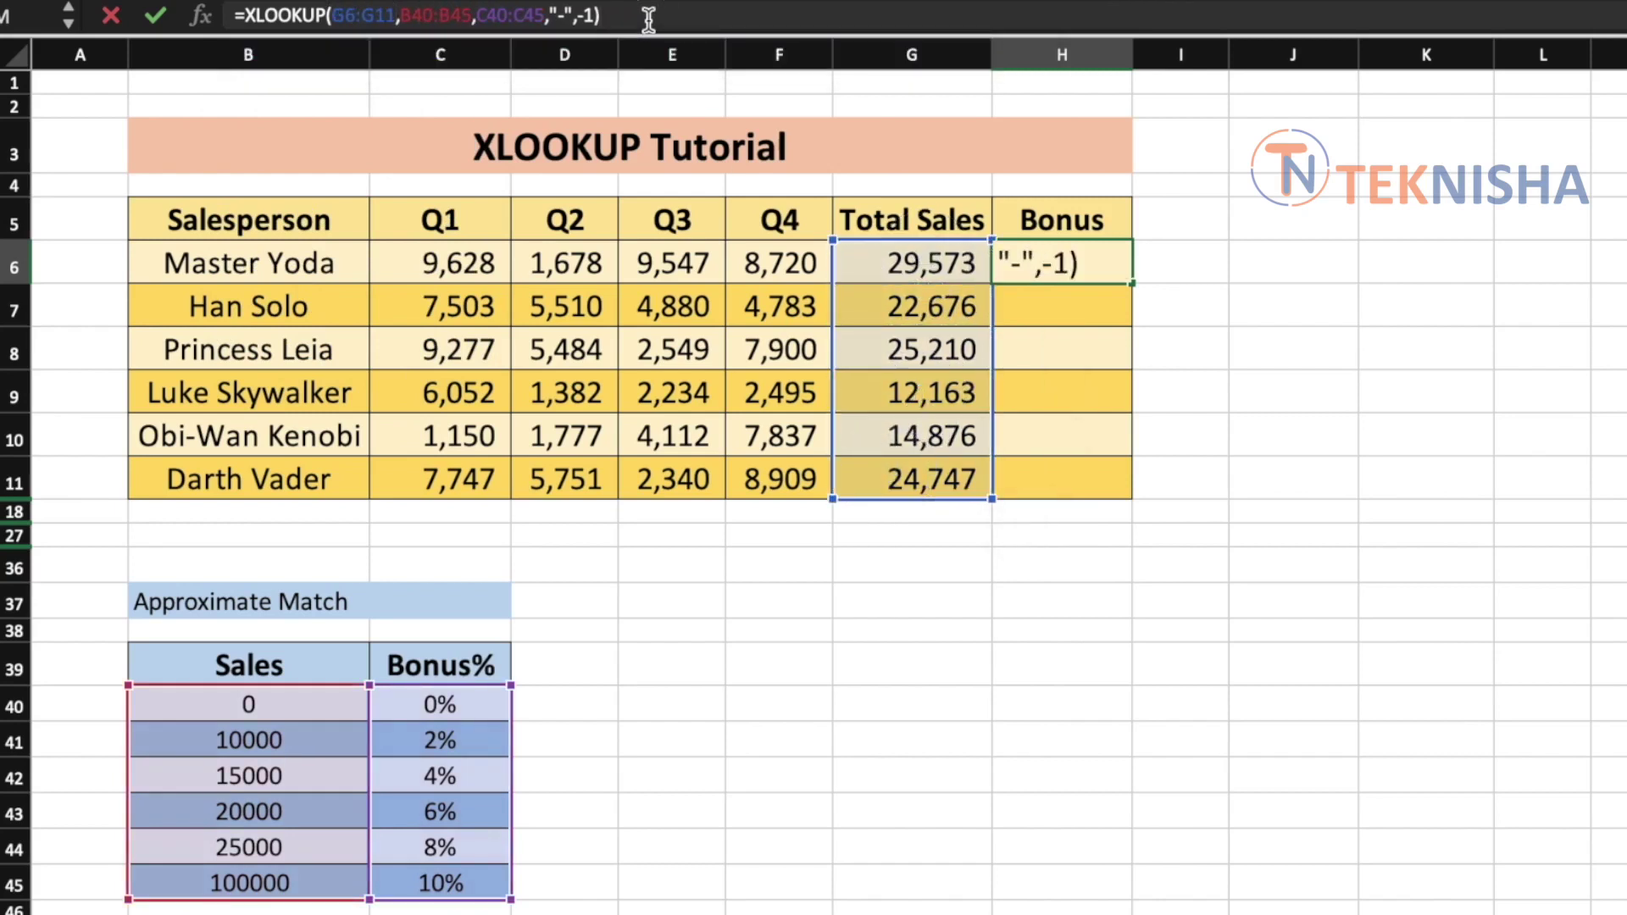
key("Return")
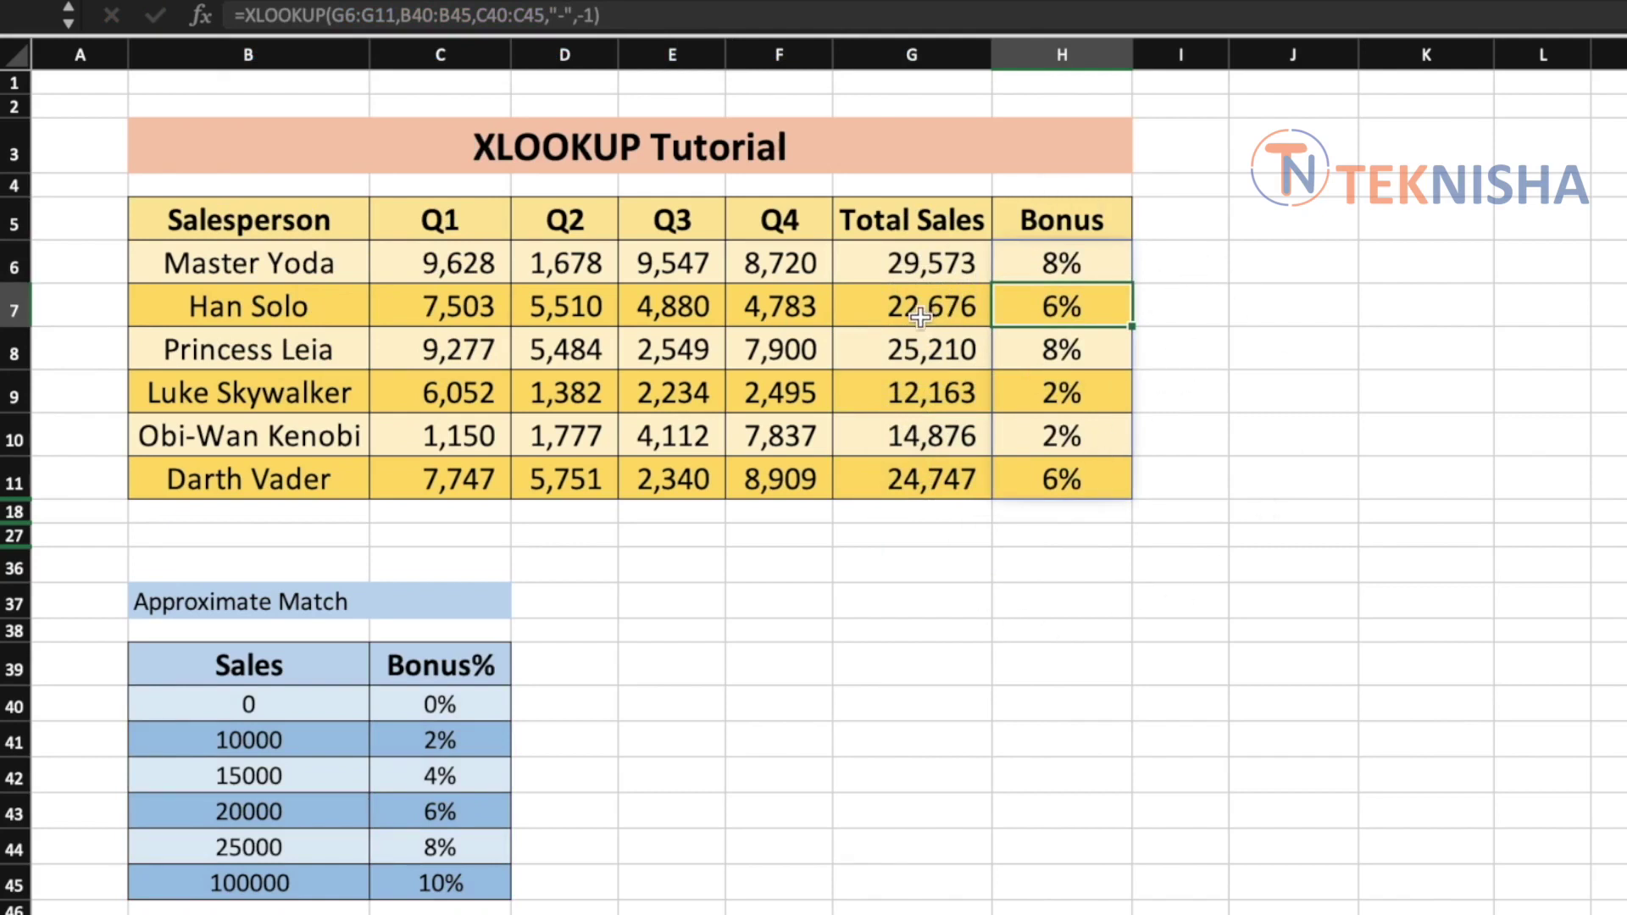
Step: Compare the returned bonuses with the 20000 to 25000 and 10000 to 15000 brackets in the Sales column
mouse_move(301, 828)
left_mouse_down()
mouse_move(307, 814)
mouse_move(307, 846)
left_mouse_up()
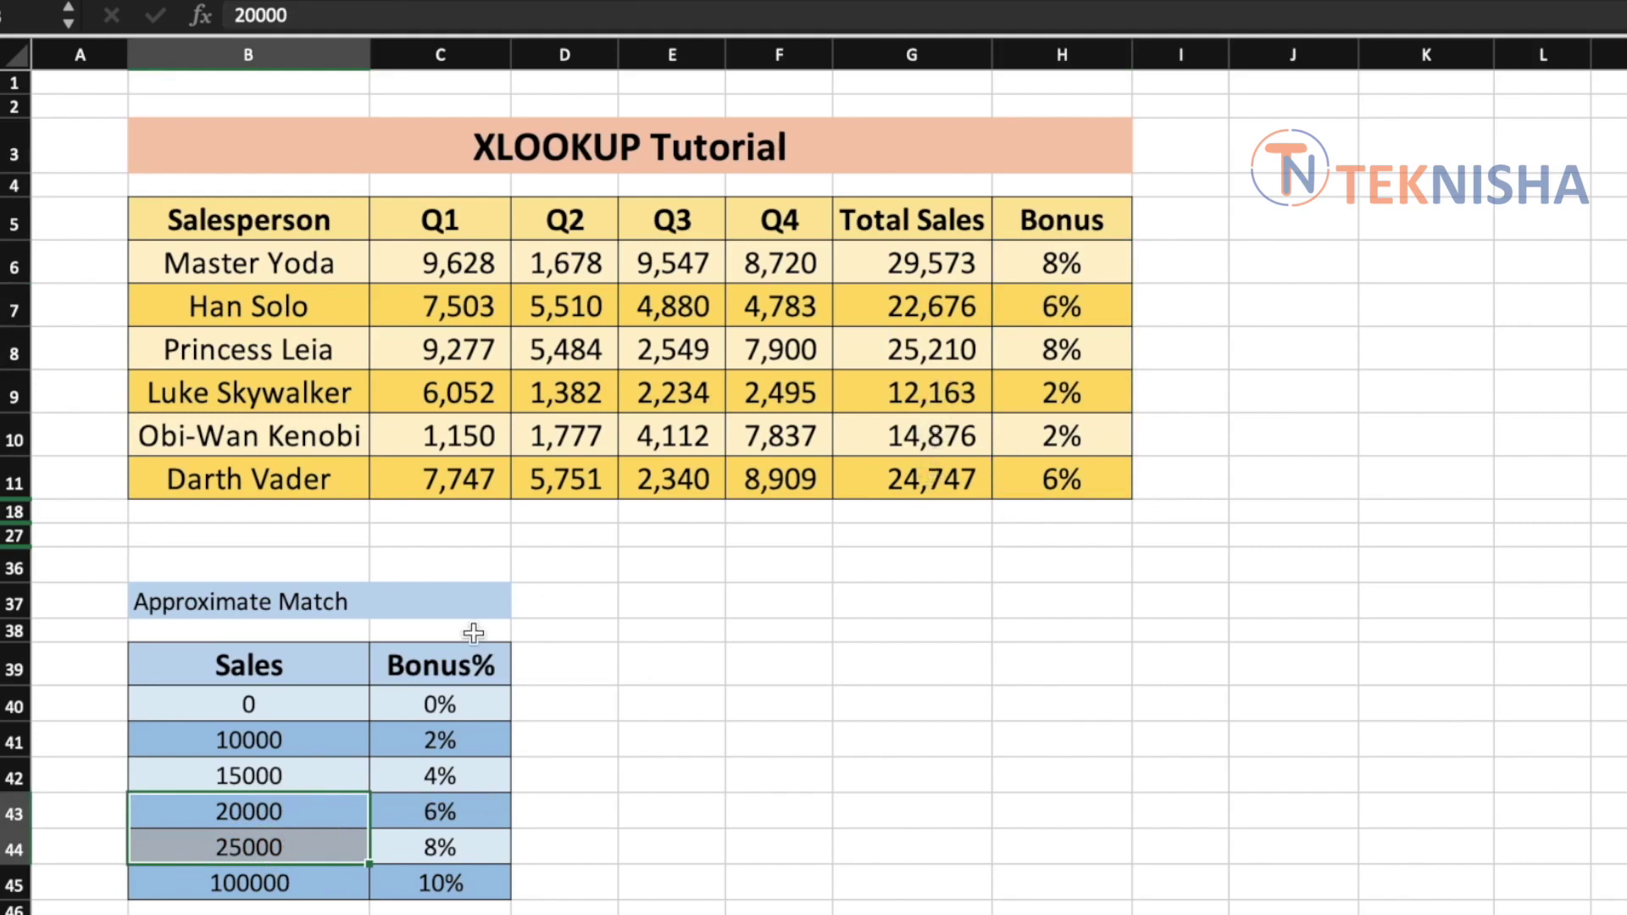
left_click(311, 738)
left_click_drag(311, 738, 309, 775)
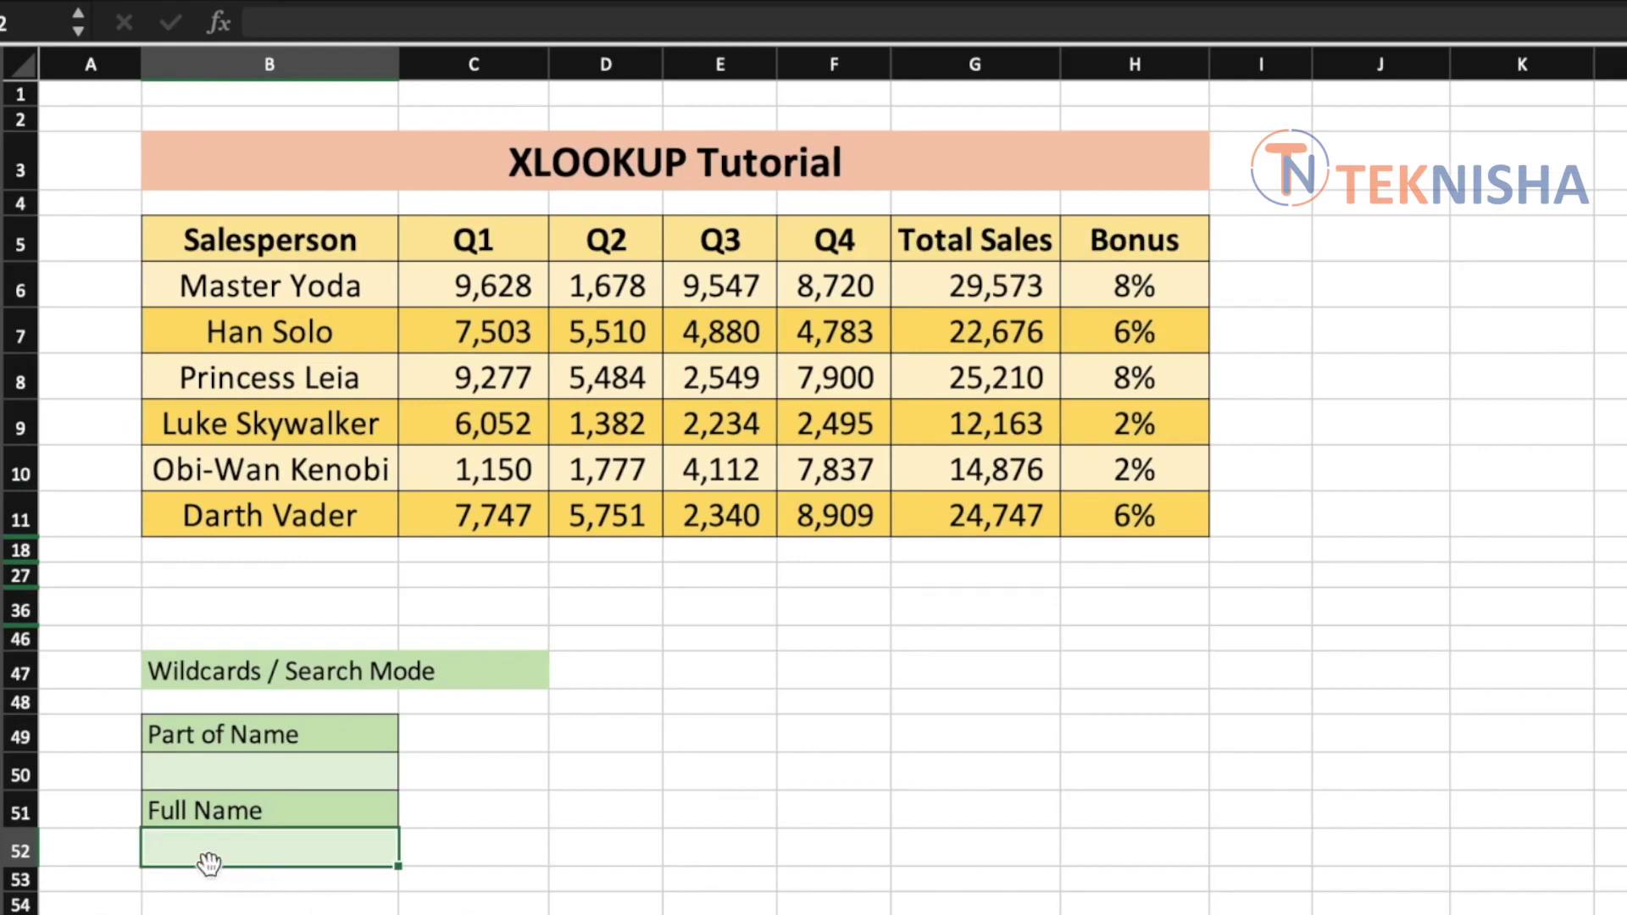
Step: Enter Mas as the partial name in B50 and begin an XLOOKUP formula in B52 with lookup value "*"&B50&"*"
left_click(216, 773)
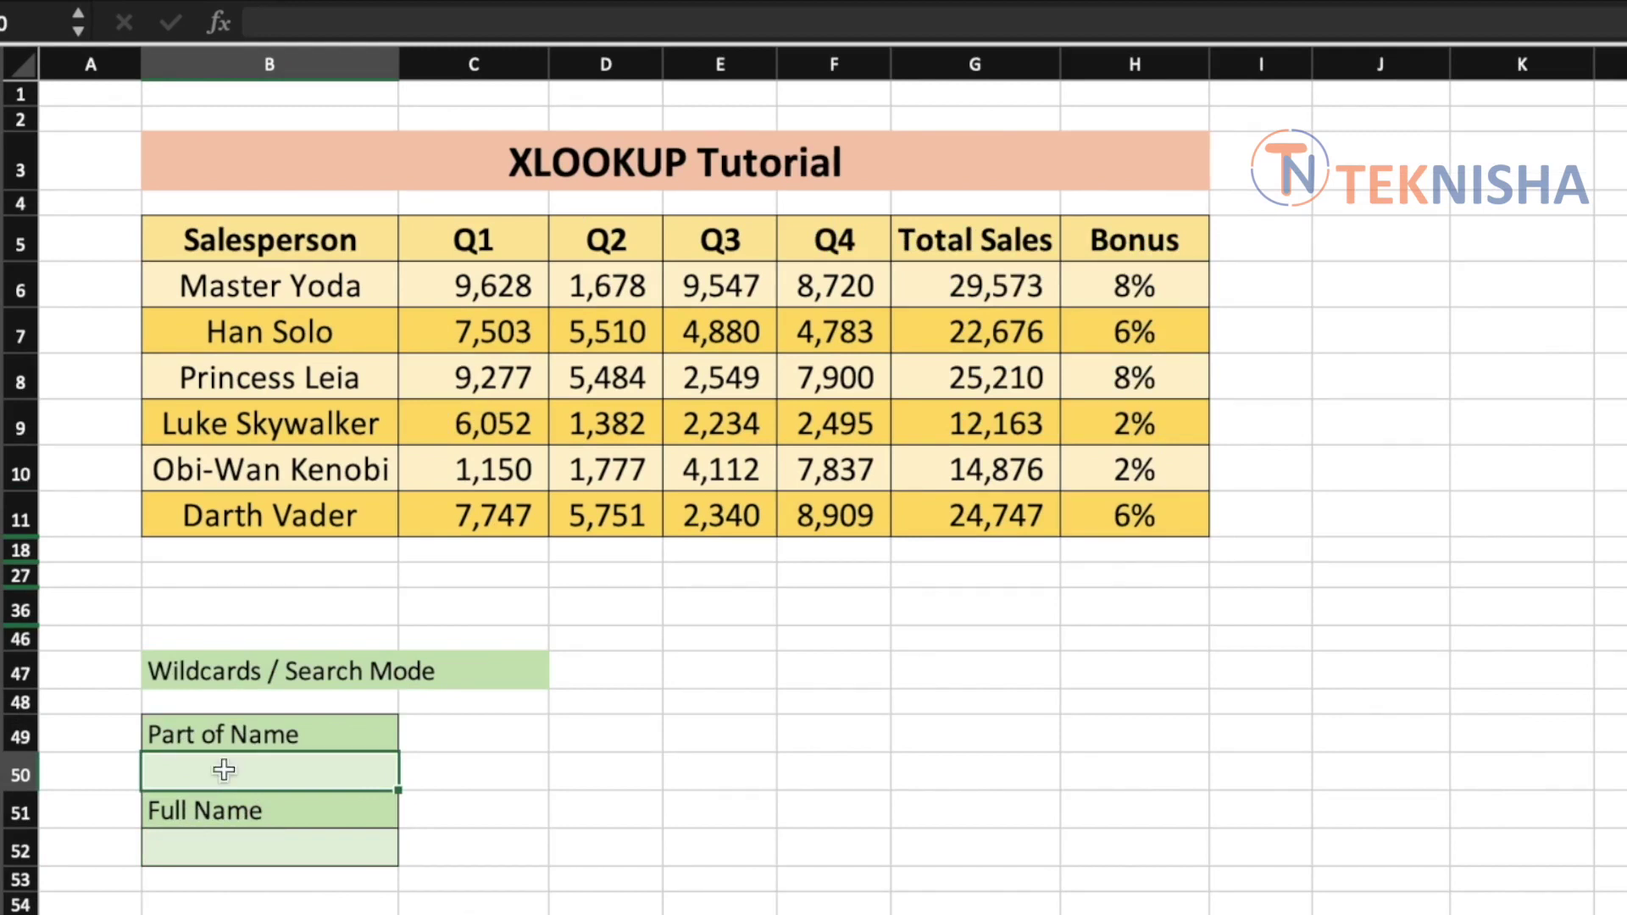
type("Mas")
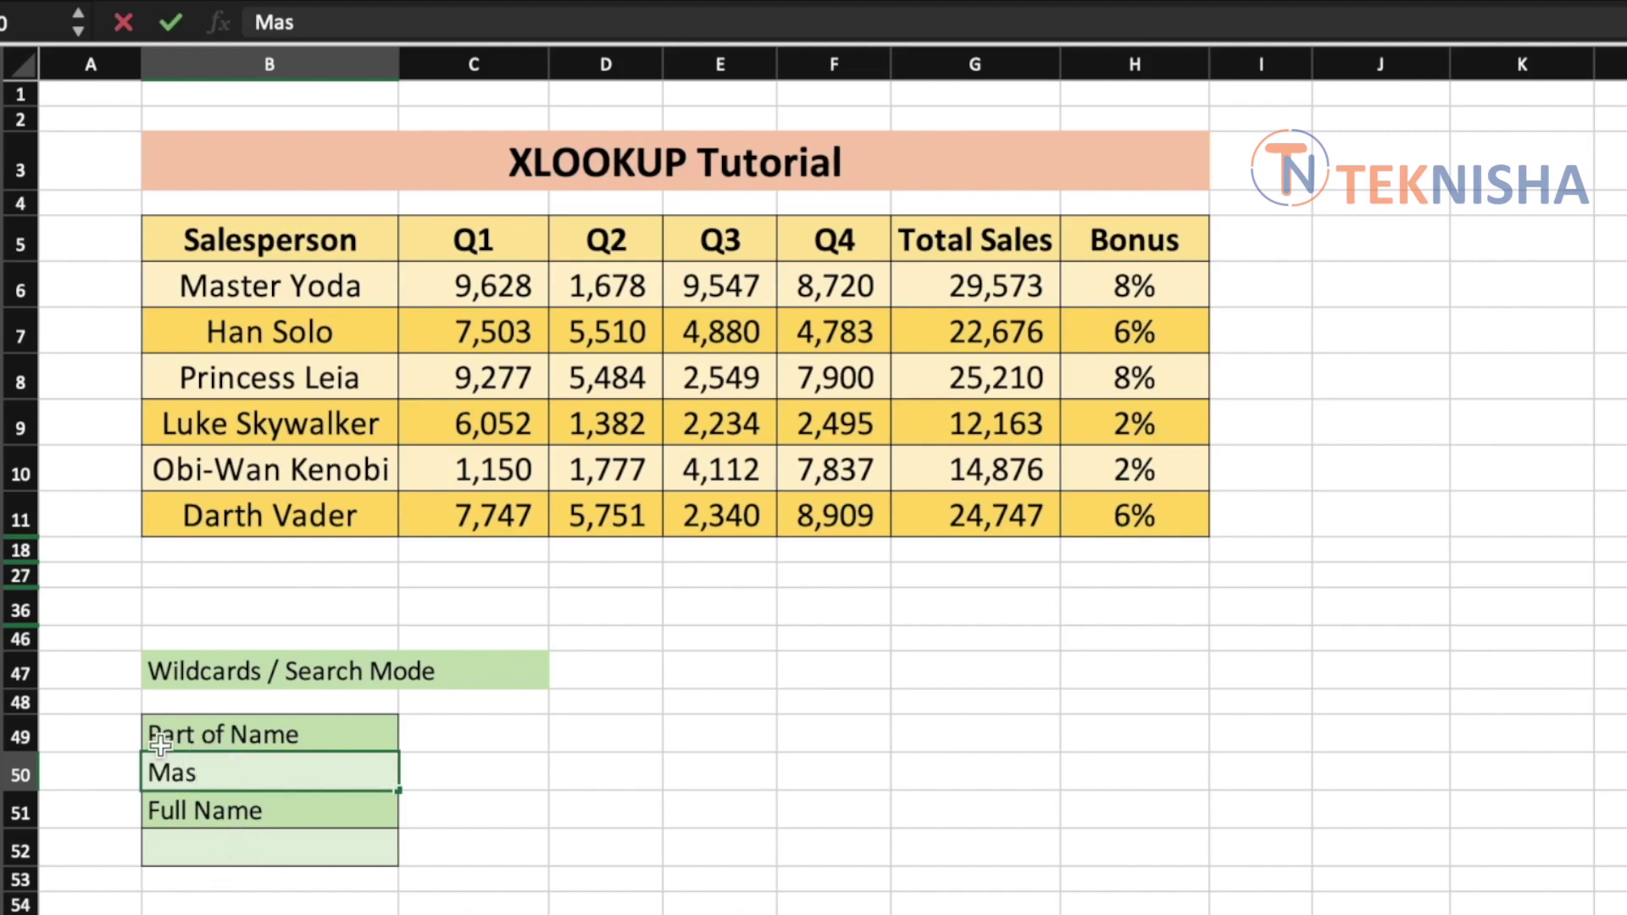
left_click(239, 856)
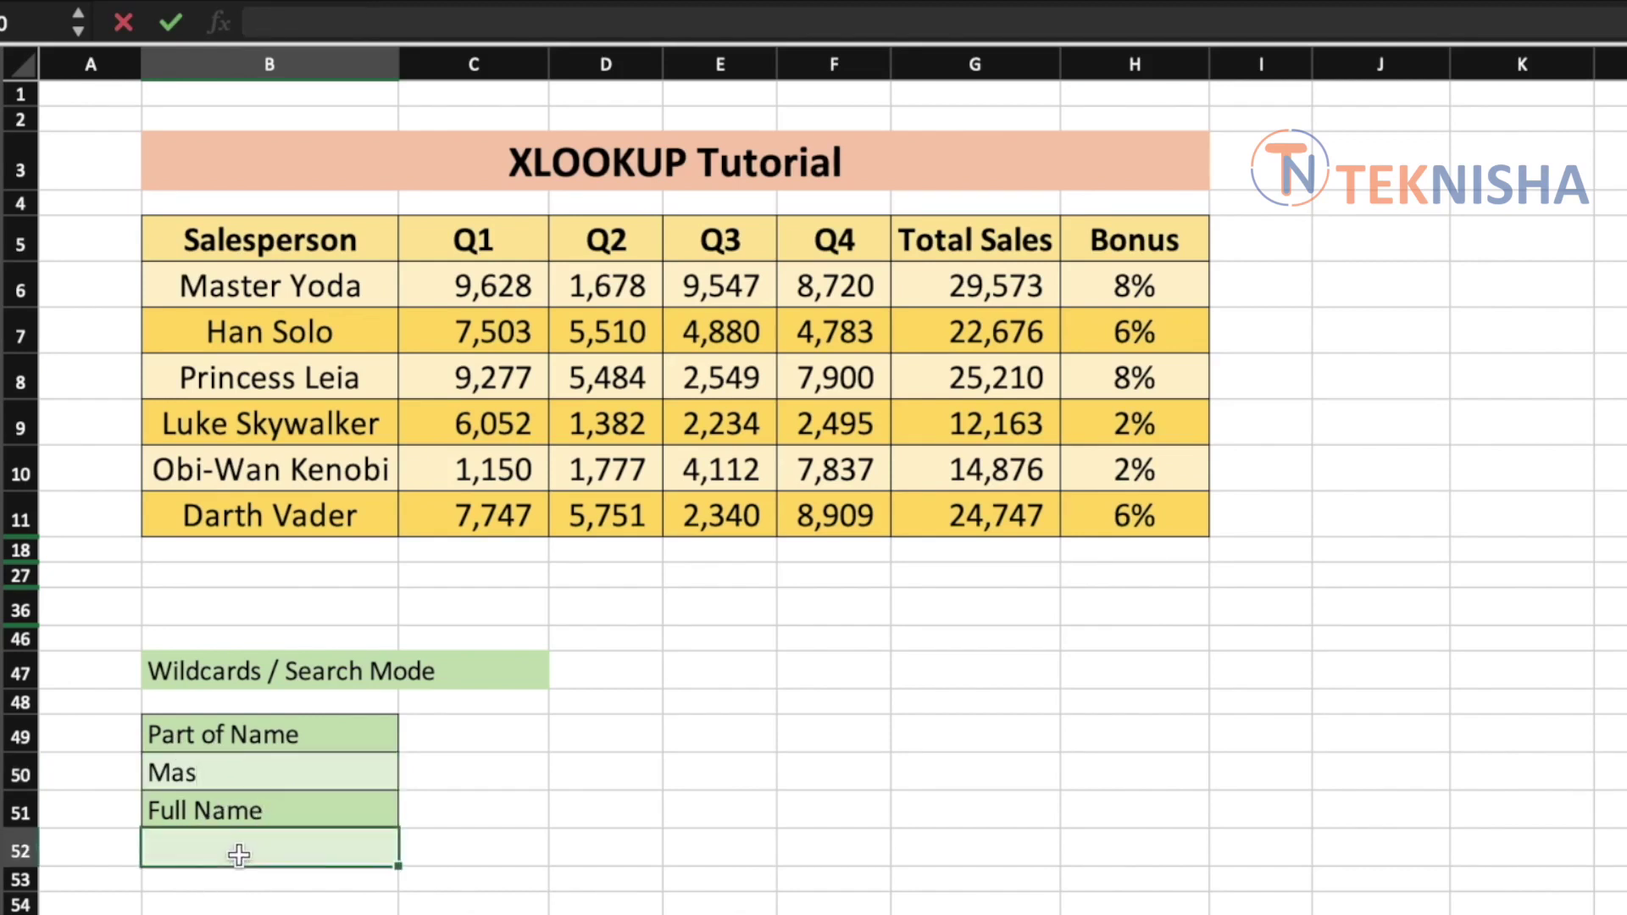
type("=xloo")
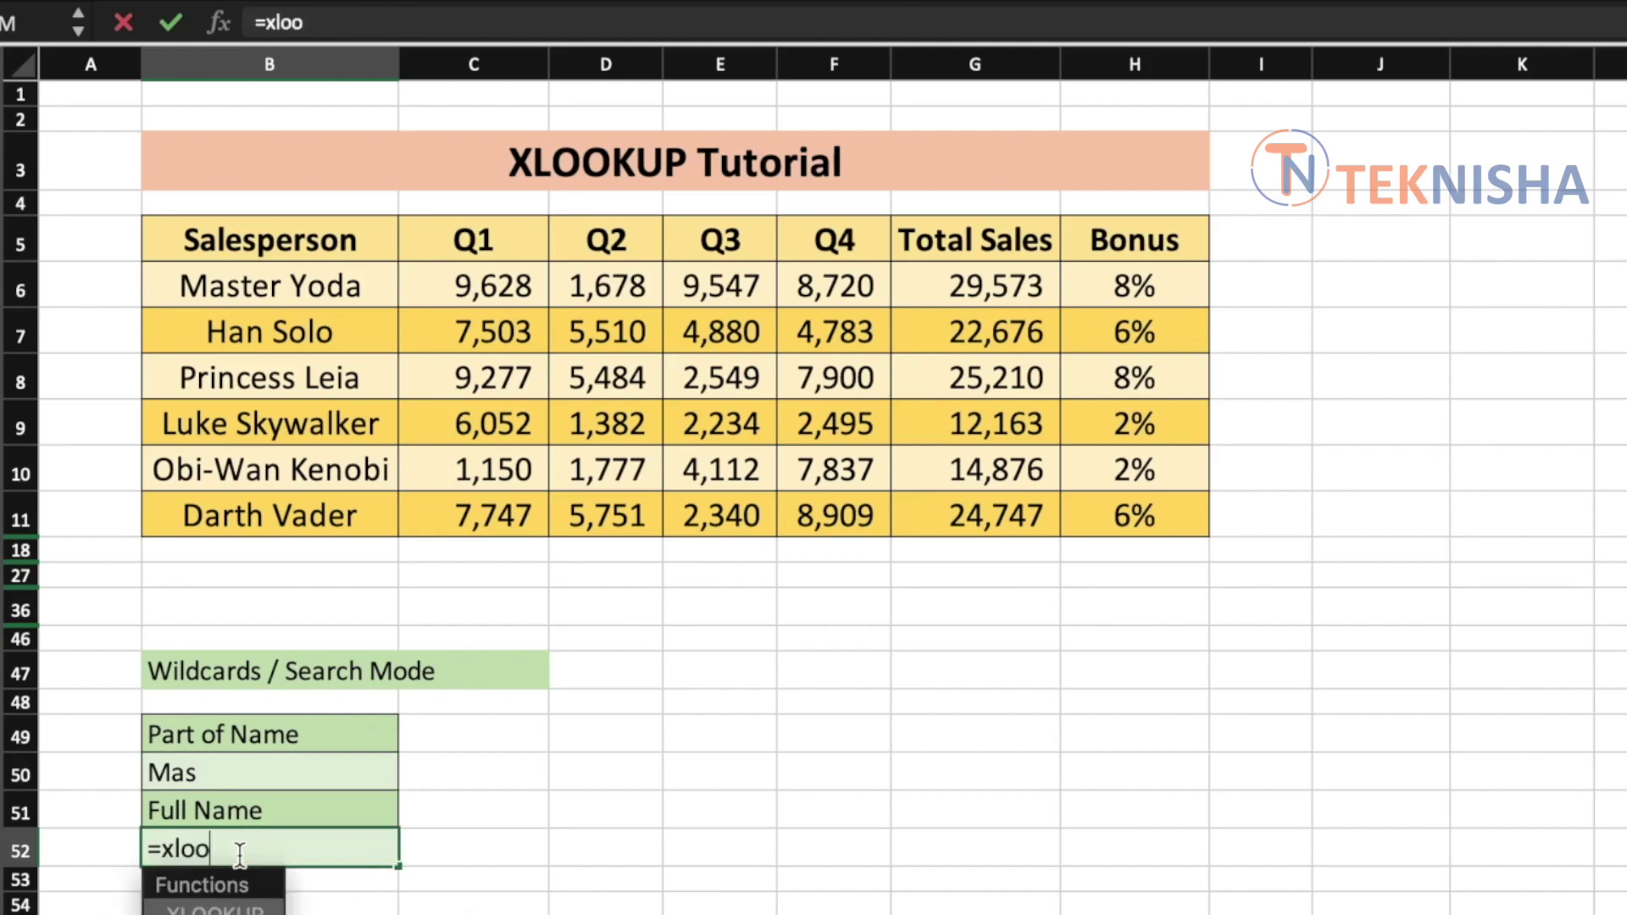
type("kup(")
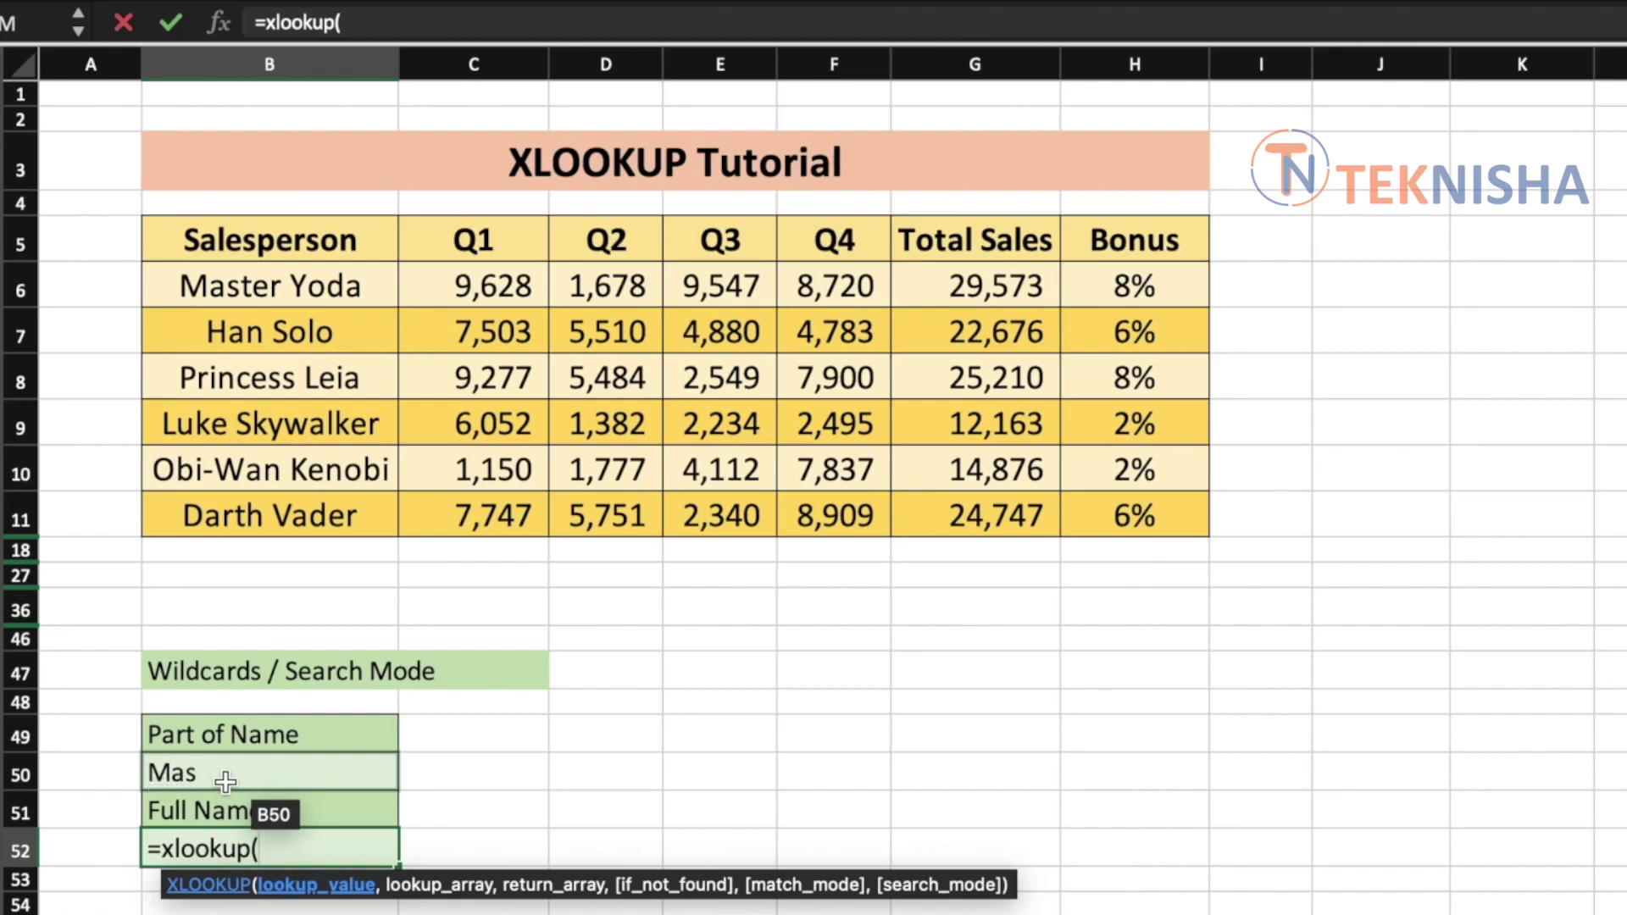
type("\"*\"&")
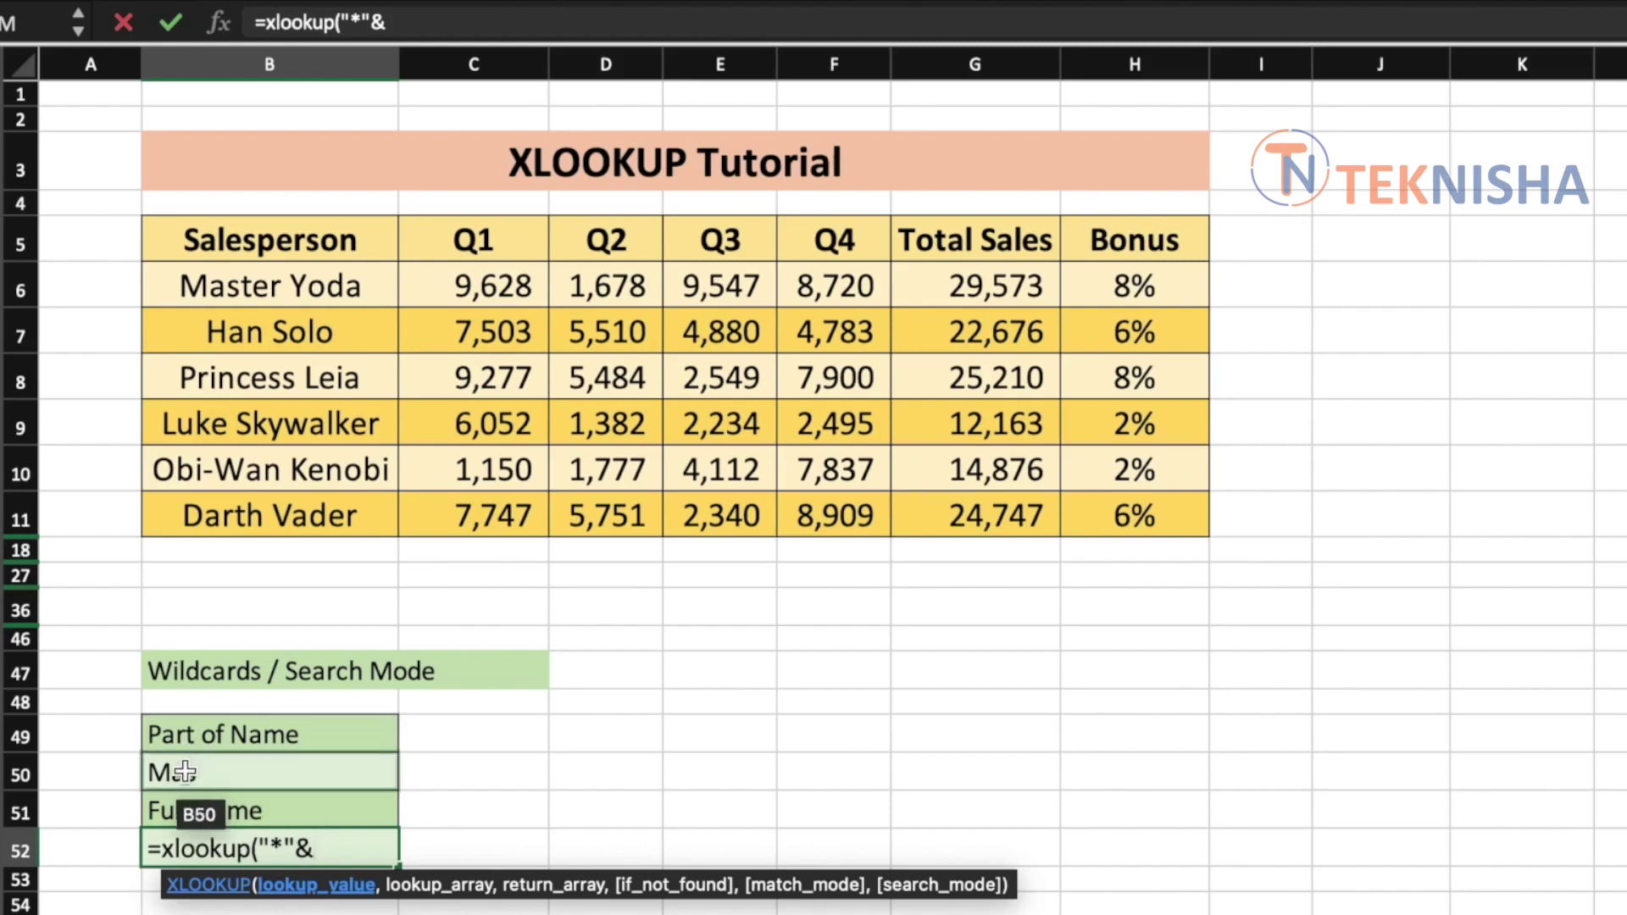
left_click(185, 772)
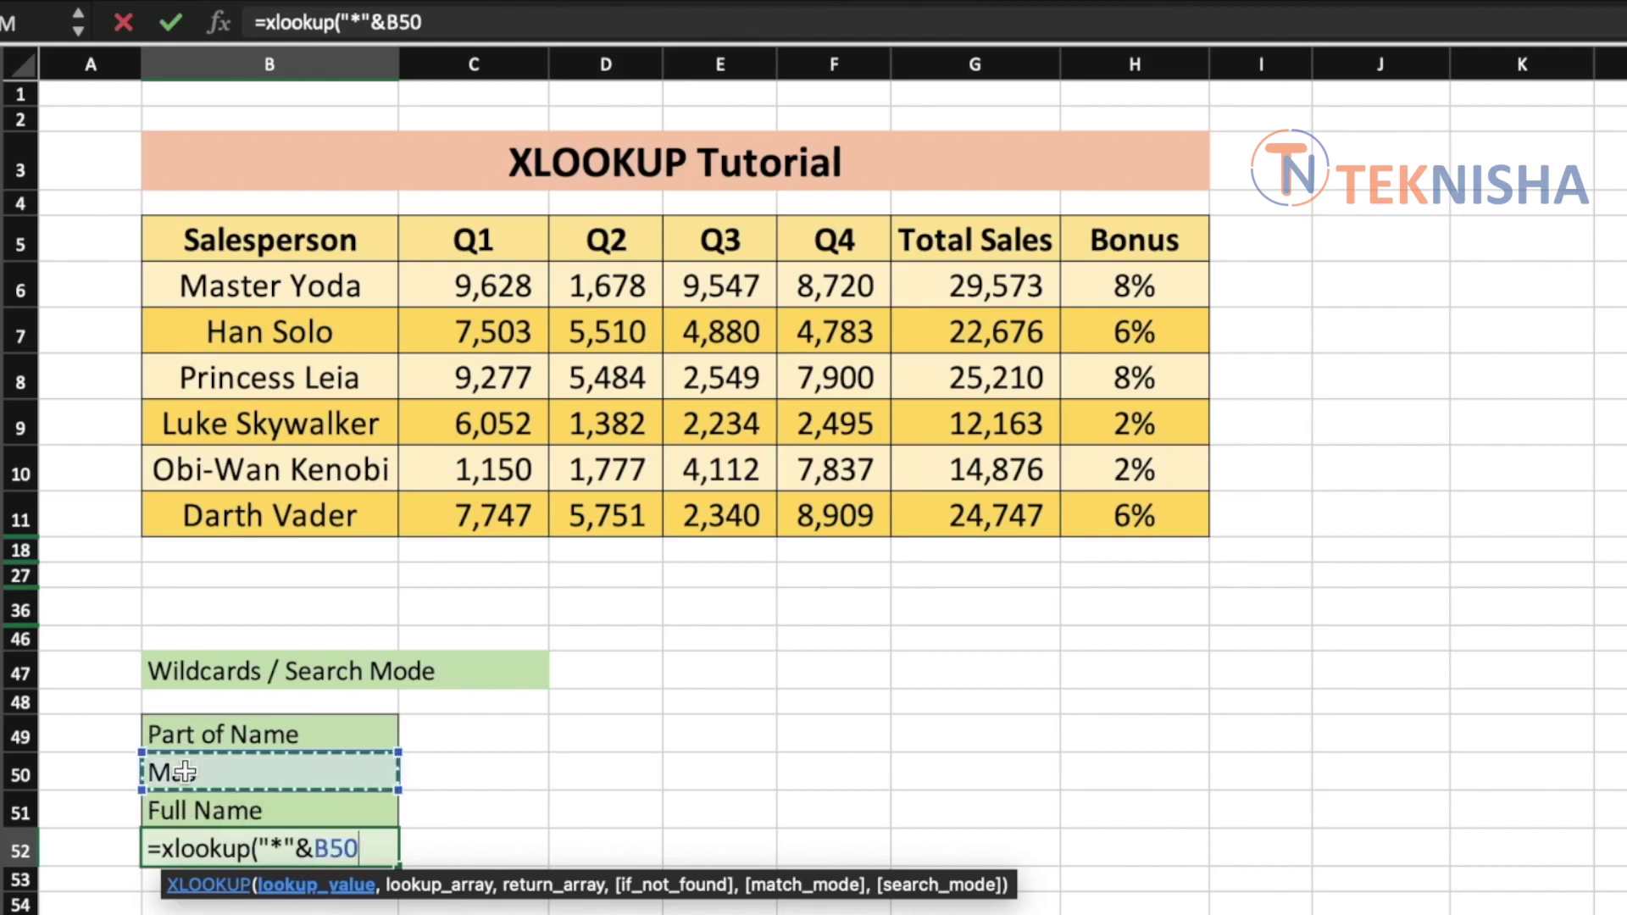
type("&")
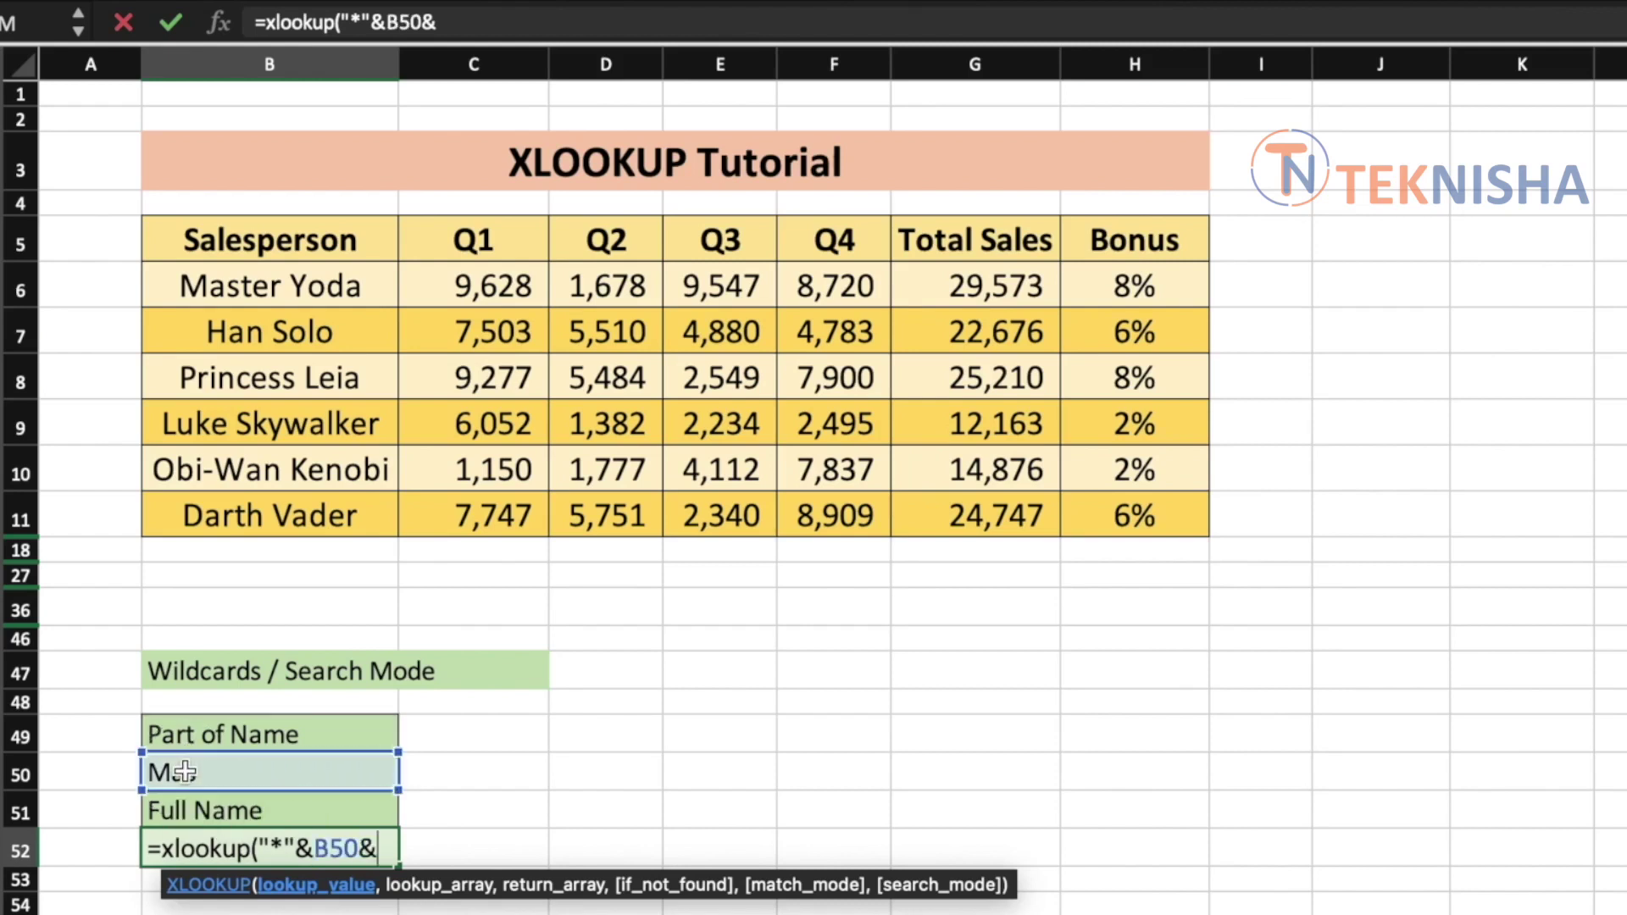
type("\"*\"")
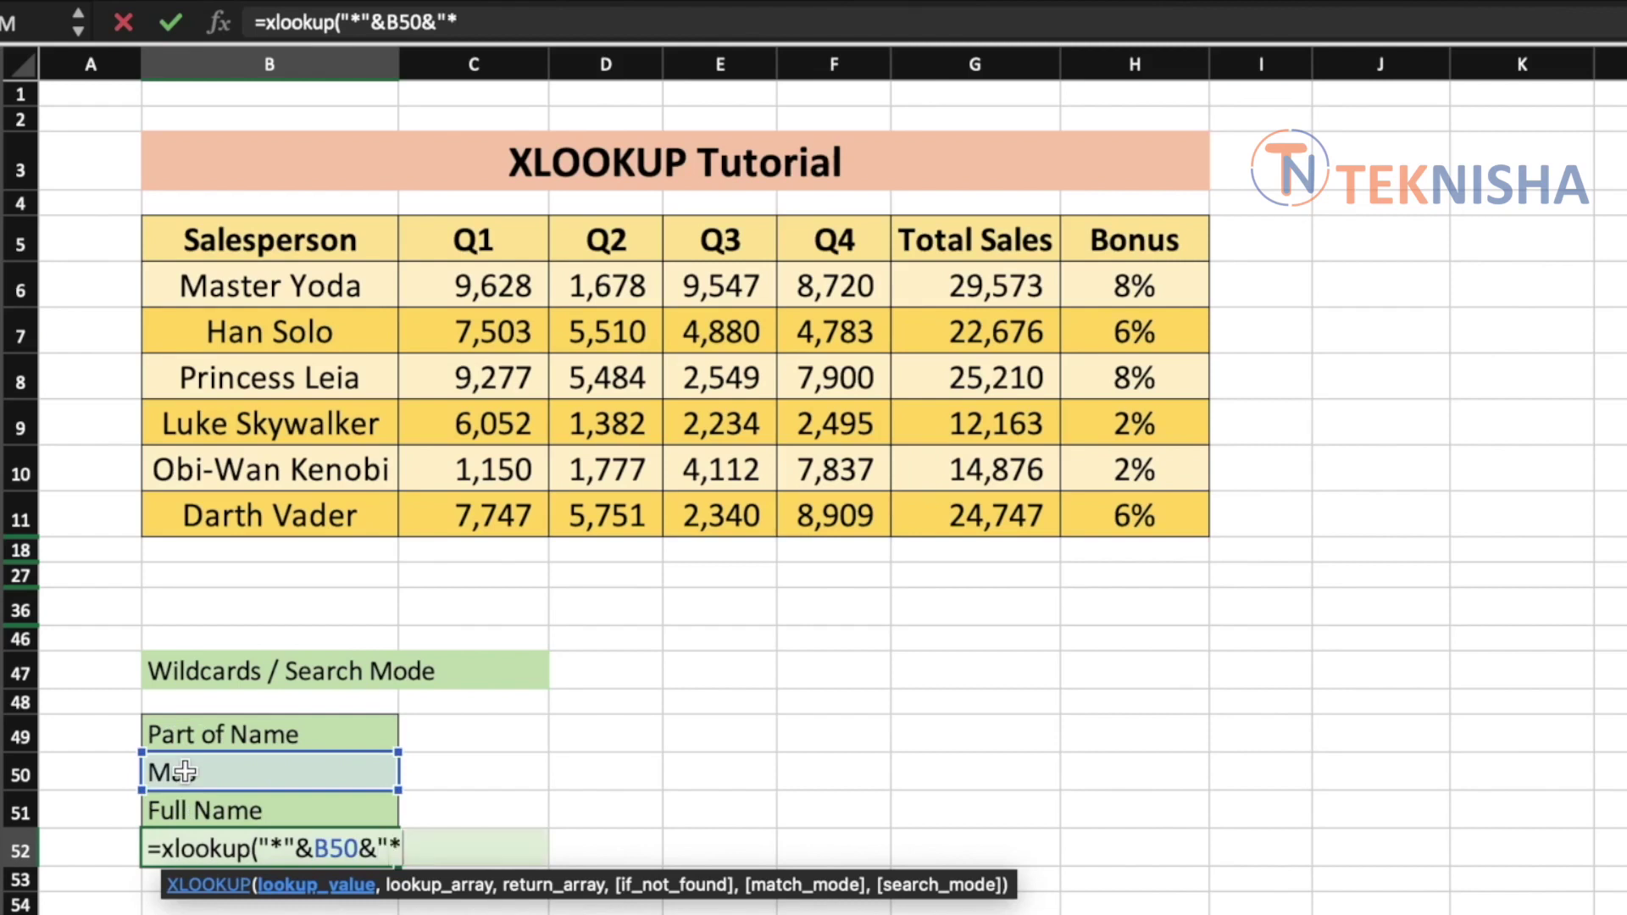
type(",")
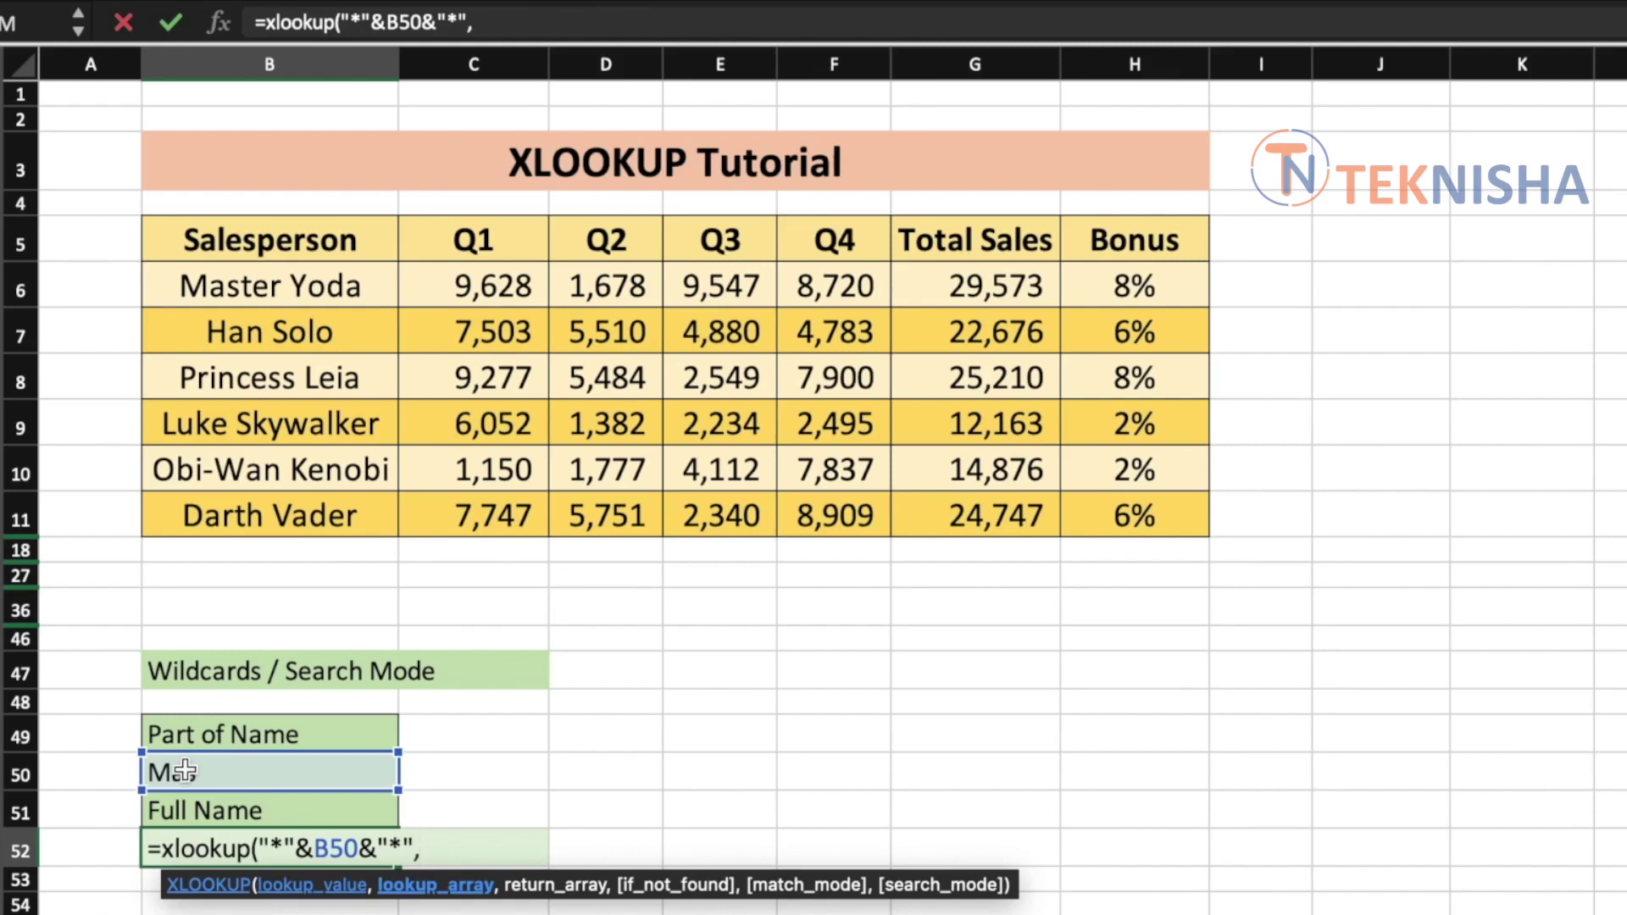
Step: Complete B52's XLOOKUP with B6:B11 as both lookup and return arrays, "ID not Found" as the fallback and match mode 2
left_click(301, 307)
left_click_drag(301, 307, 282, 511)
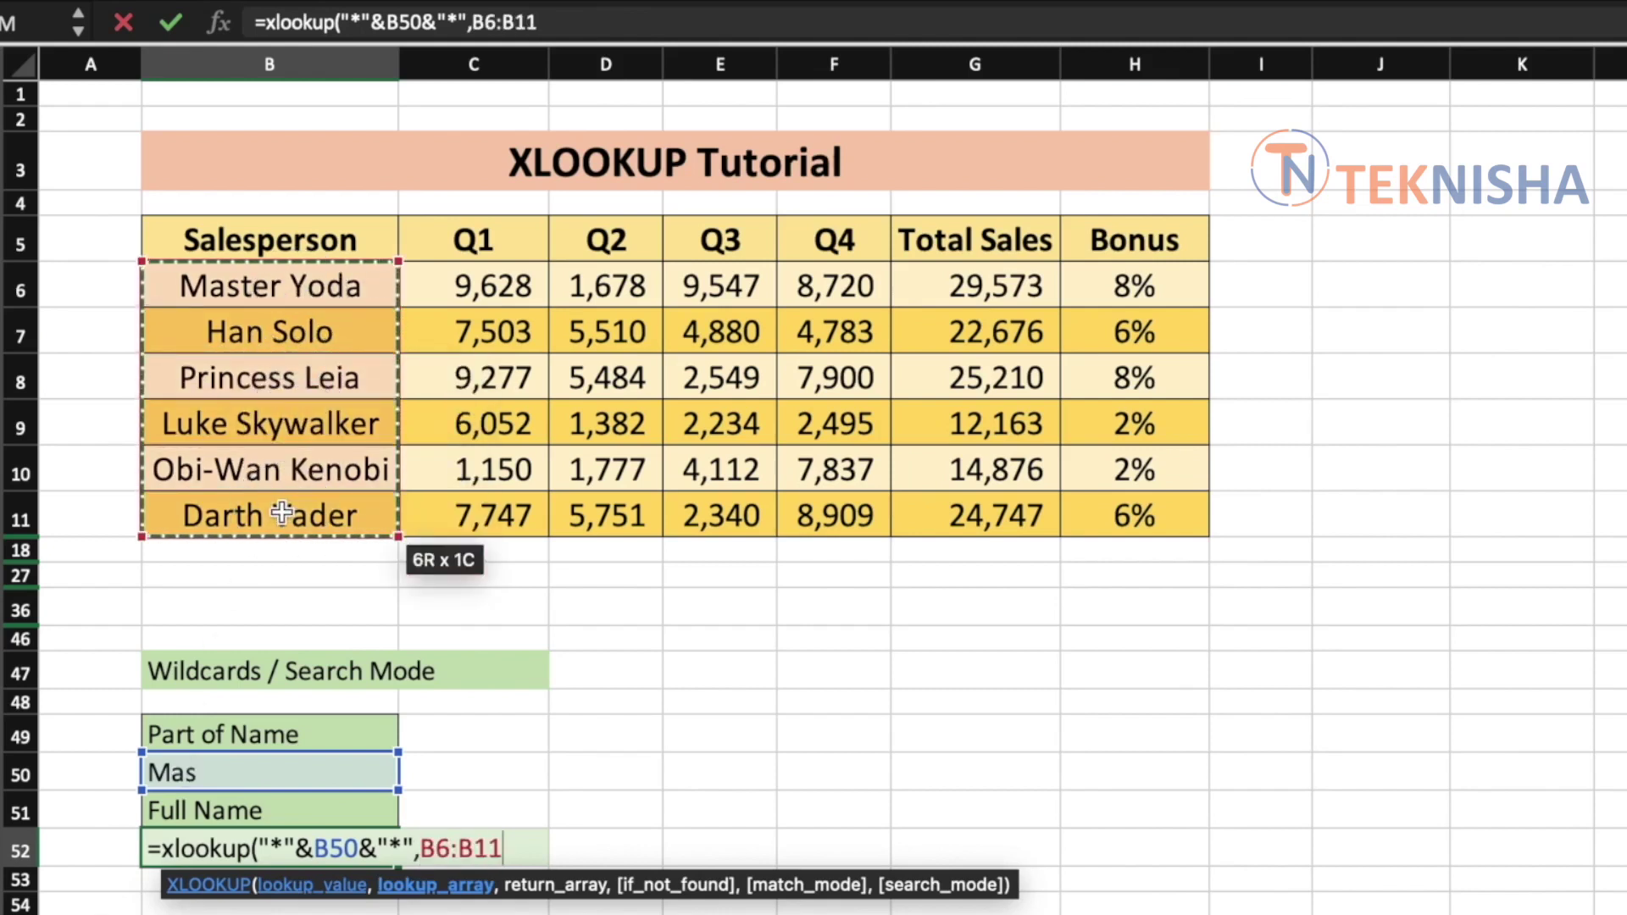
type(",")
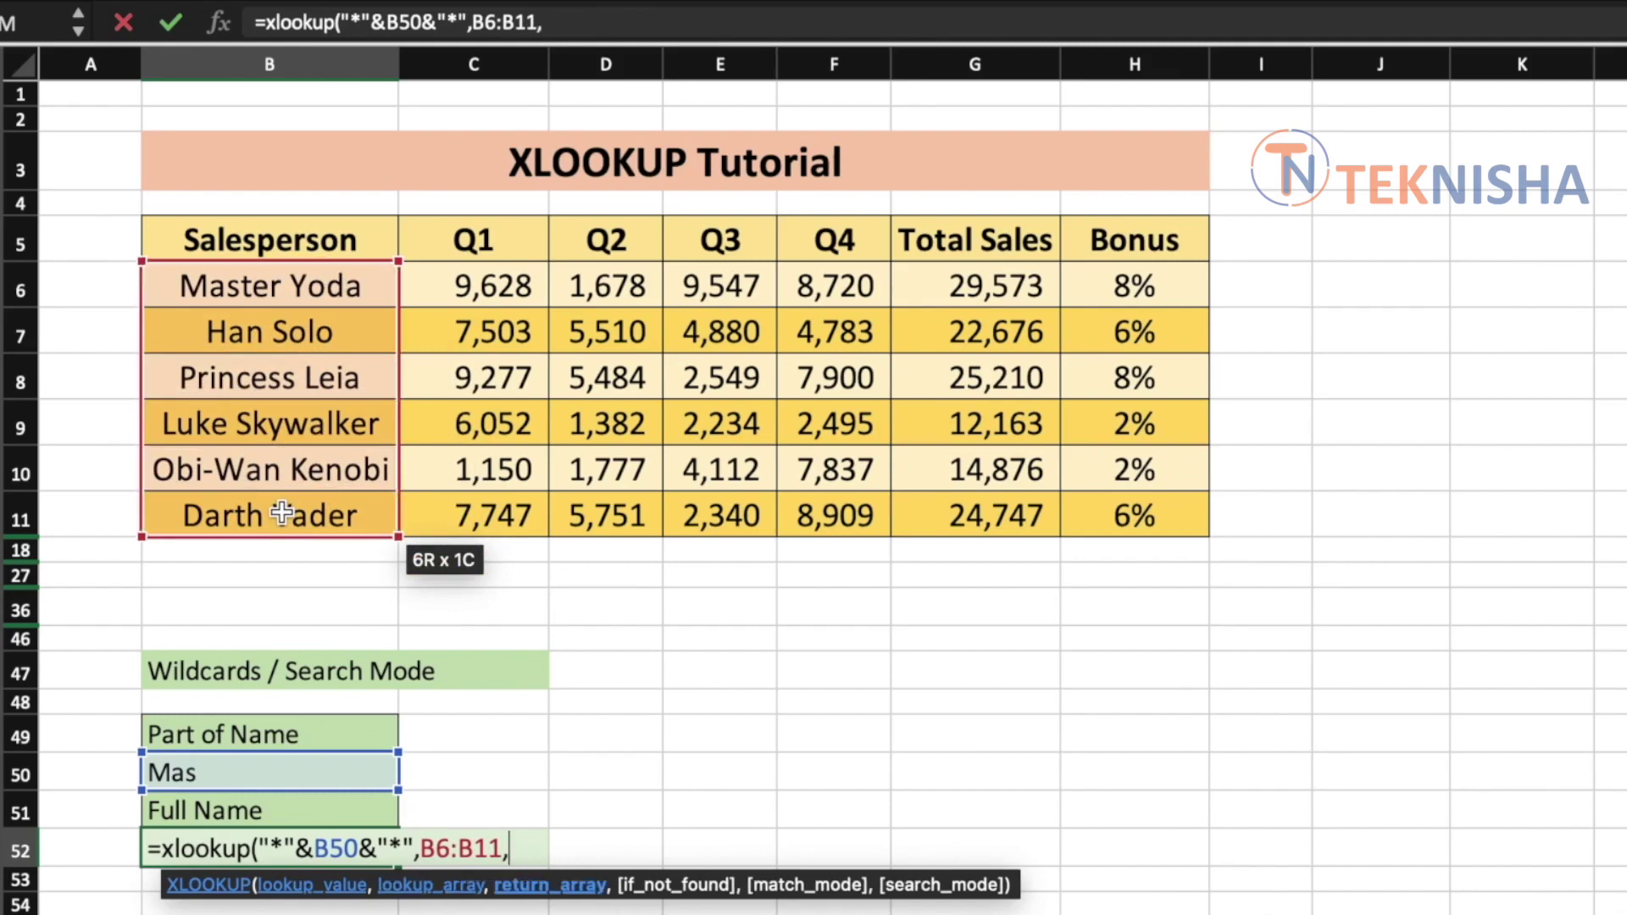
left_click(280, 288)
left_click_drag(287, 380, 265, 511)
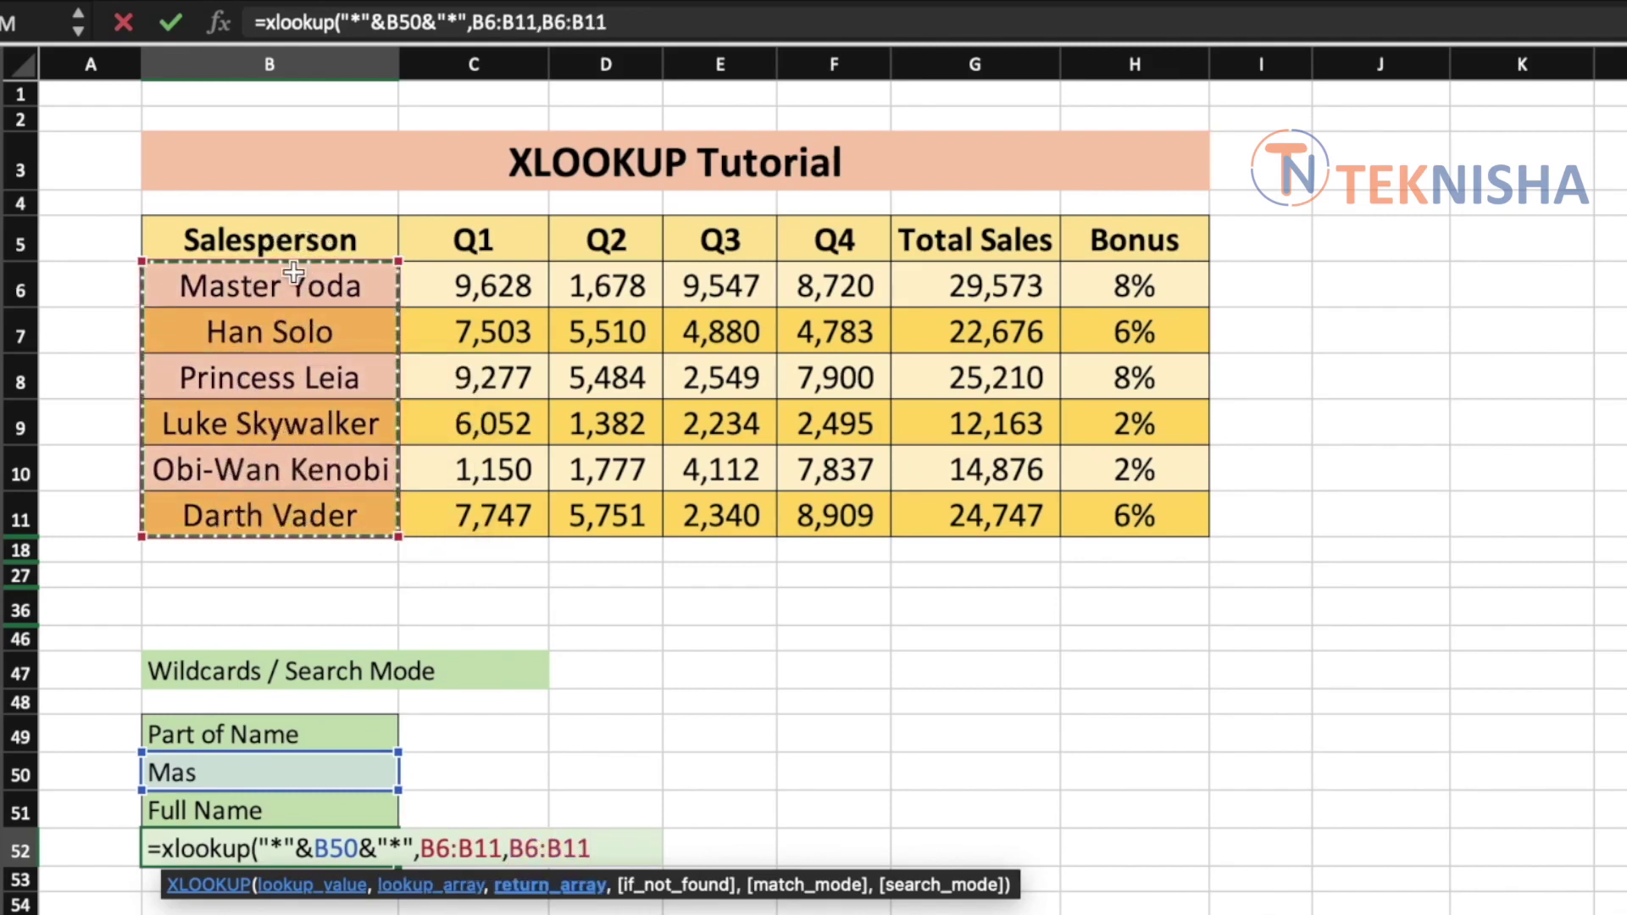
type(",")
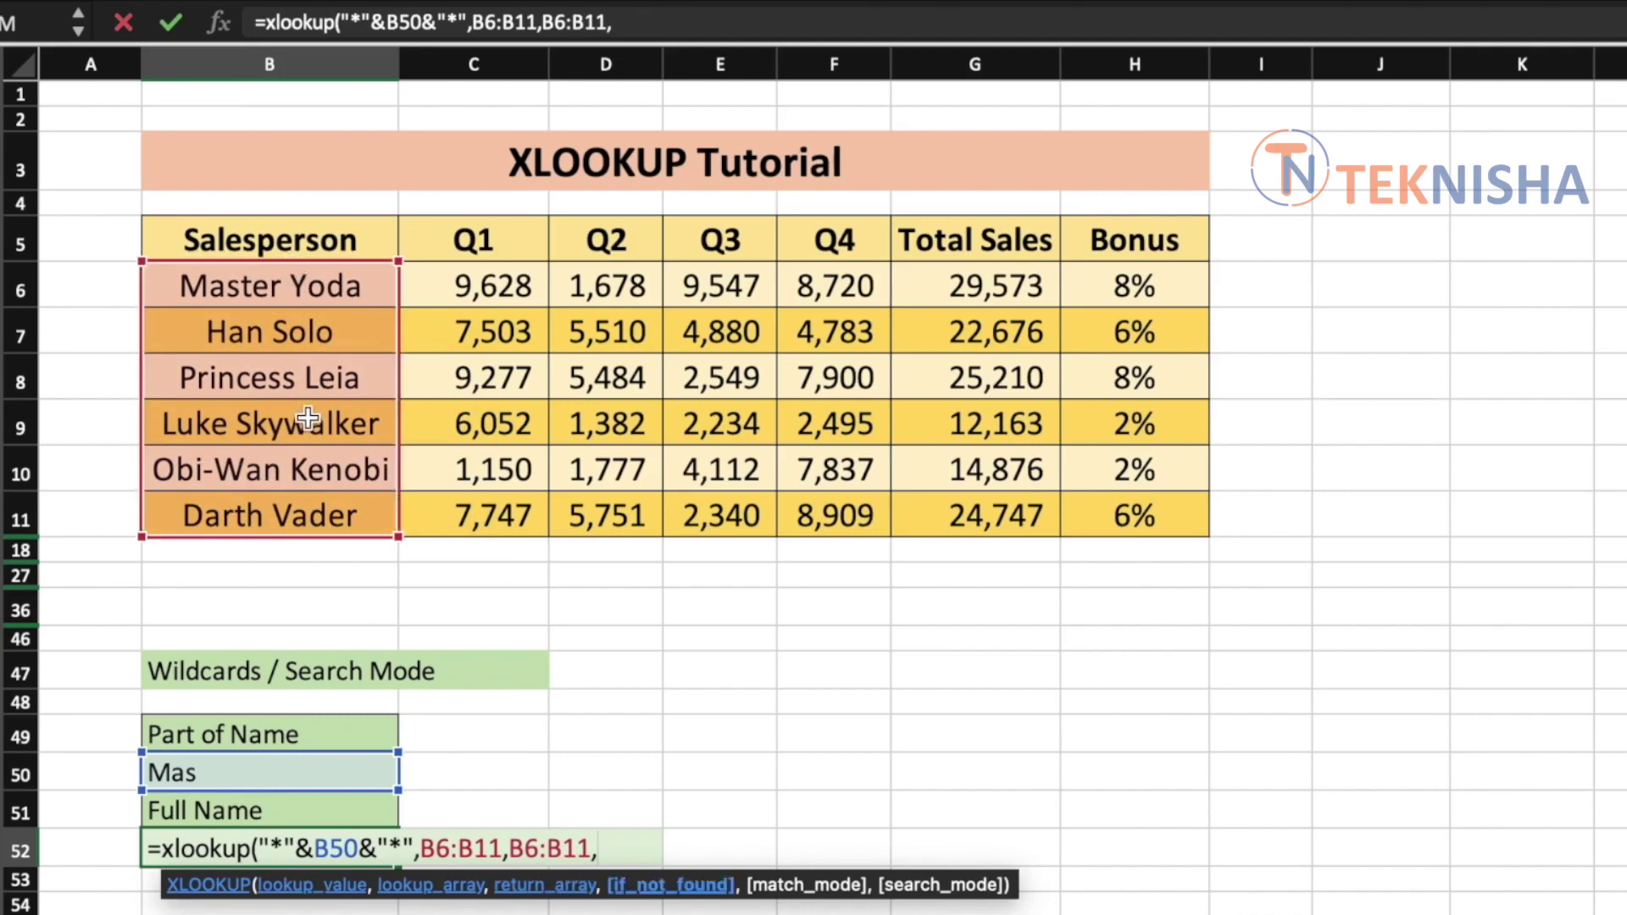
type("\"ID not Found\",")
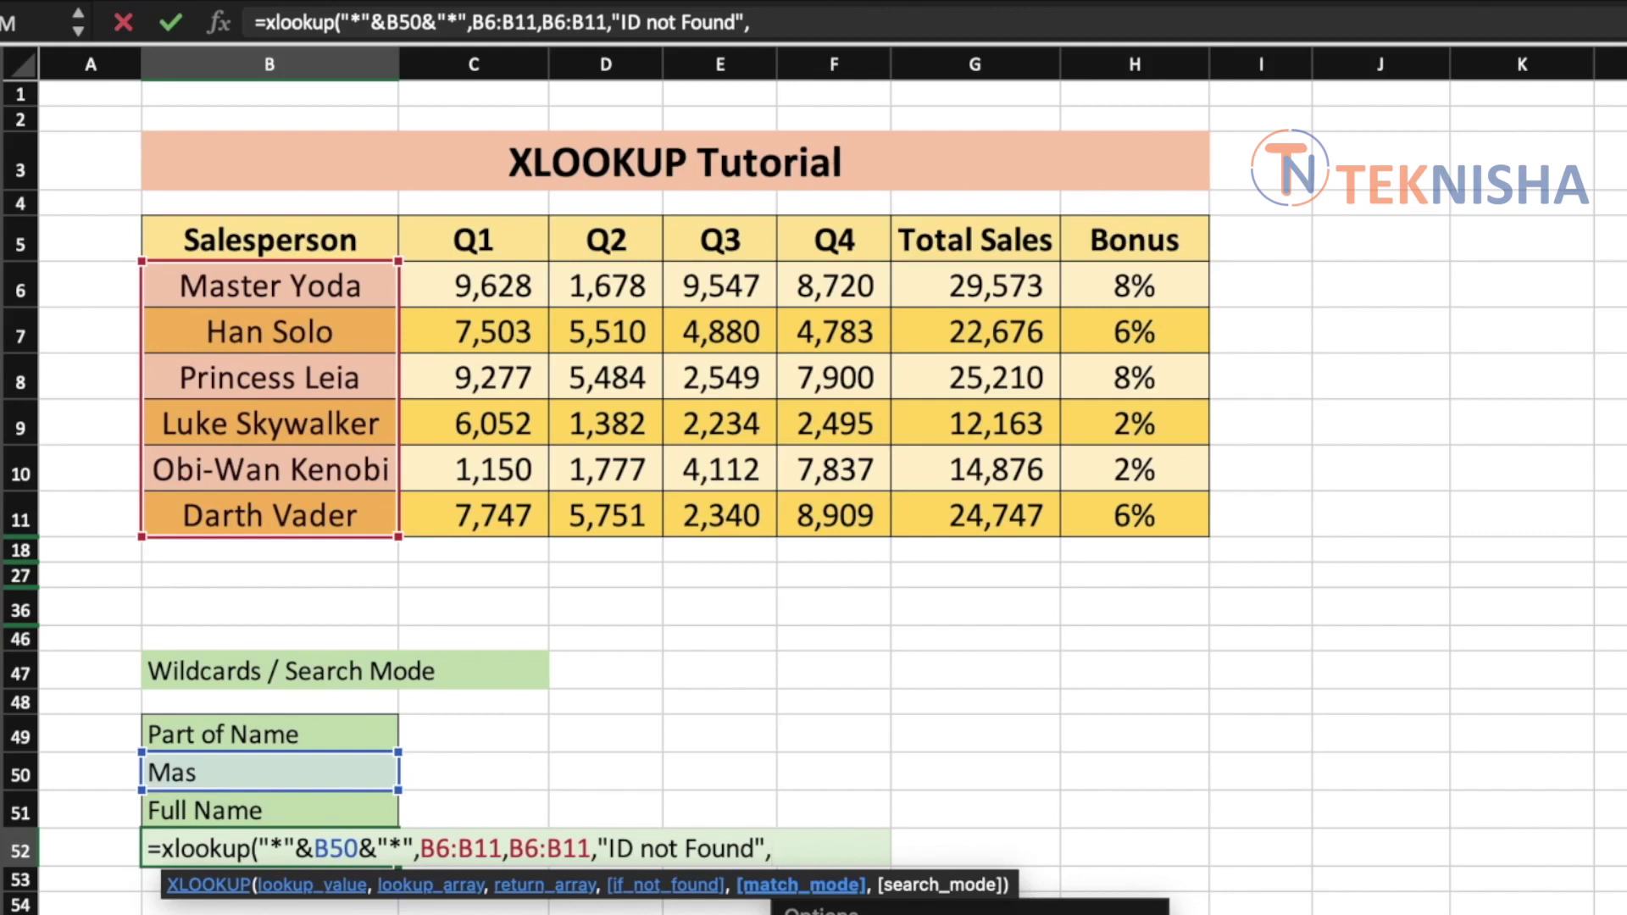
type("2")
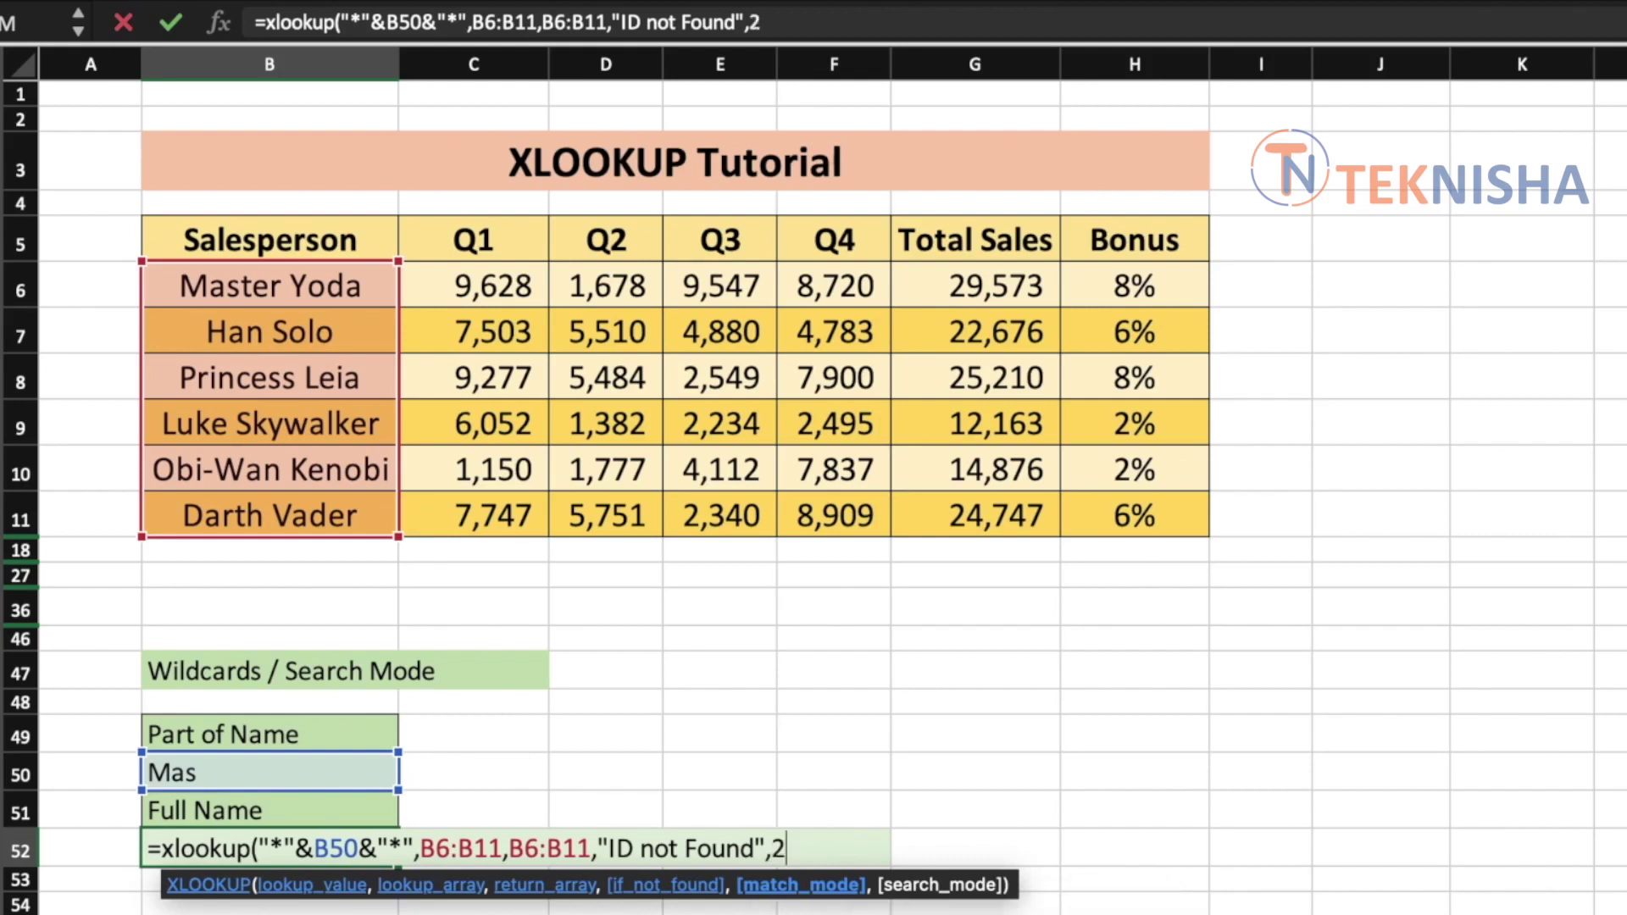
type(")")
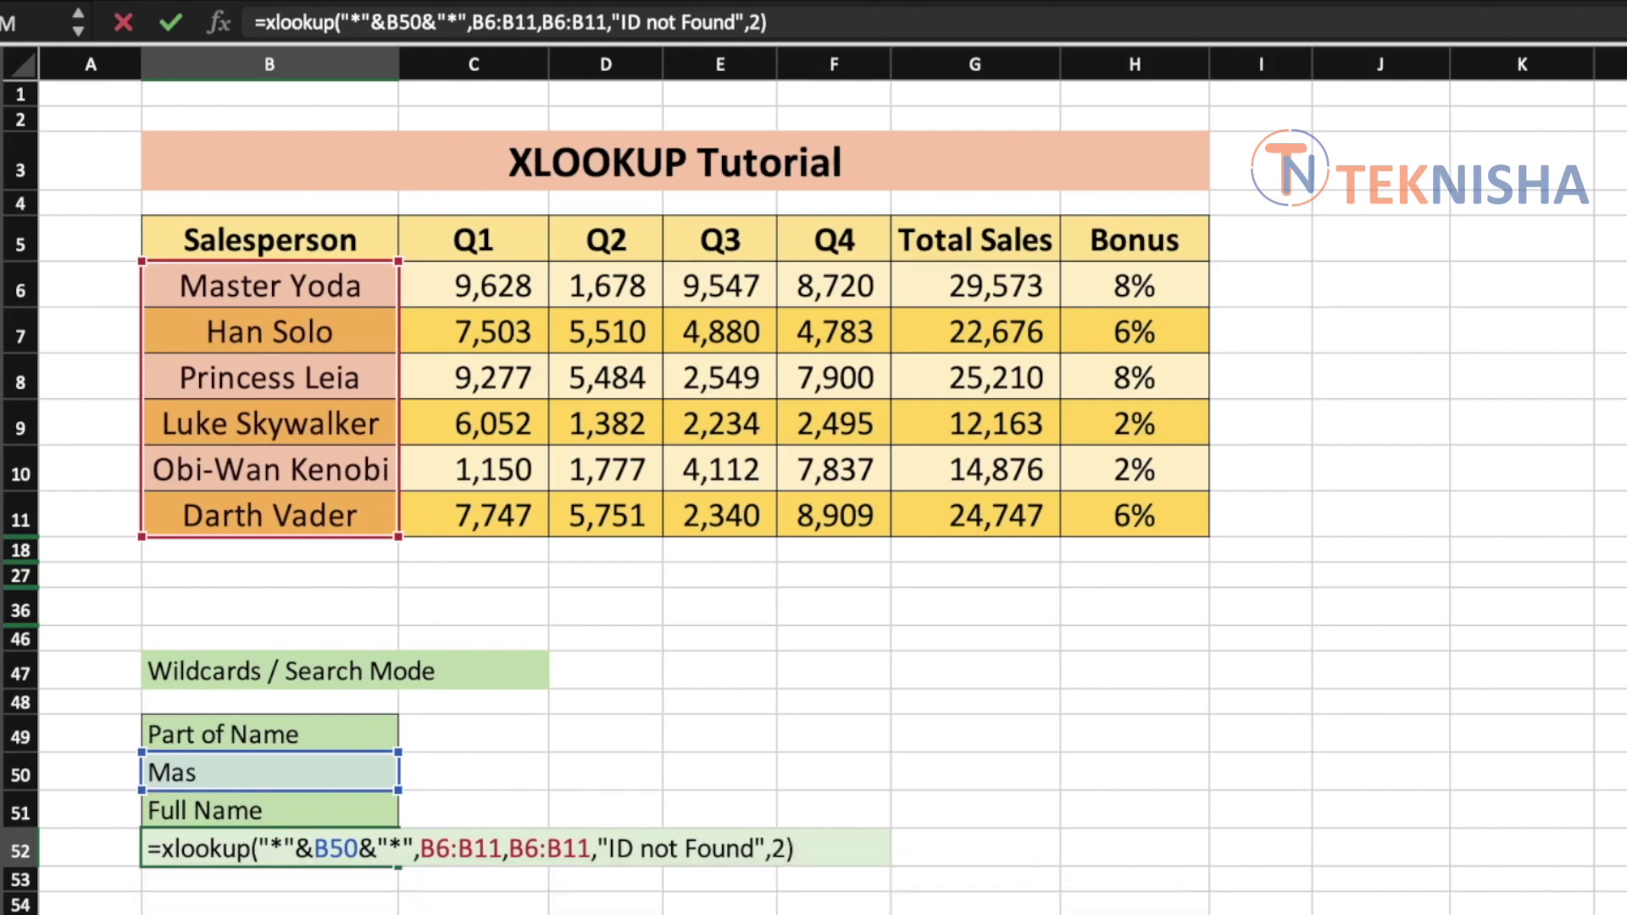
key("Return")
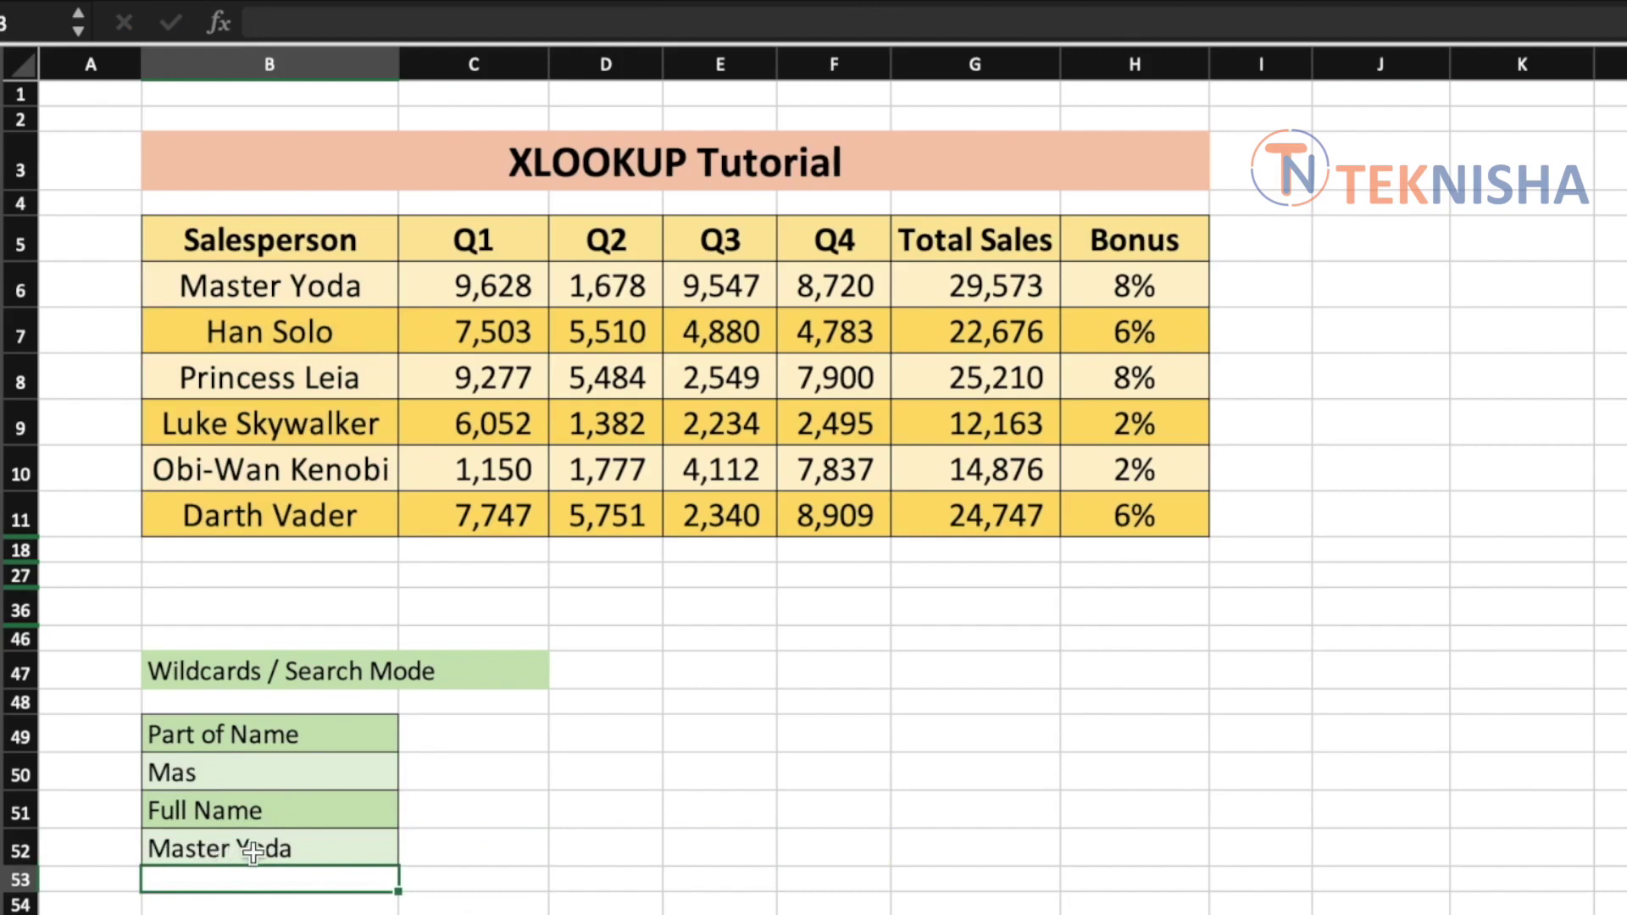
Step: Test the wildcard lookup by setting the partial name in B50 first to Vad and finally to a
left_click(208, 771)
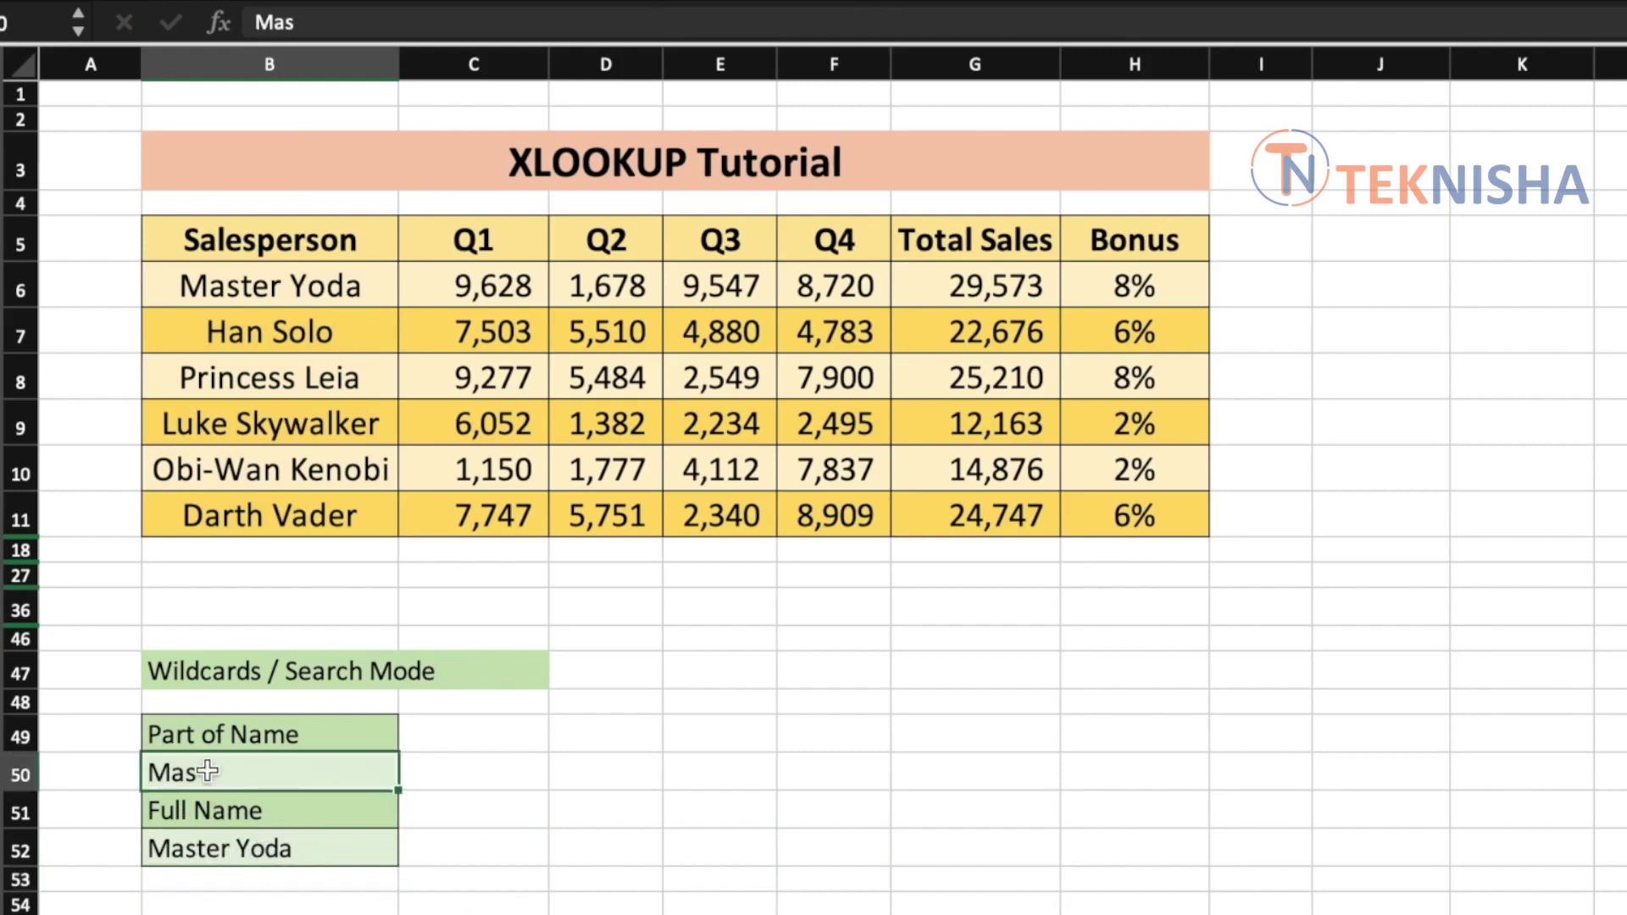
type("Vad")
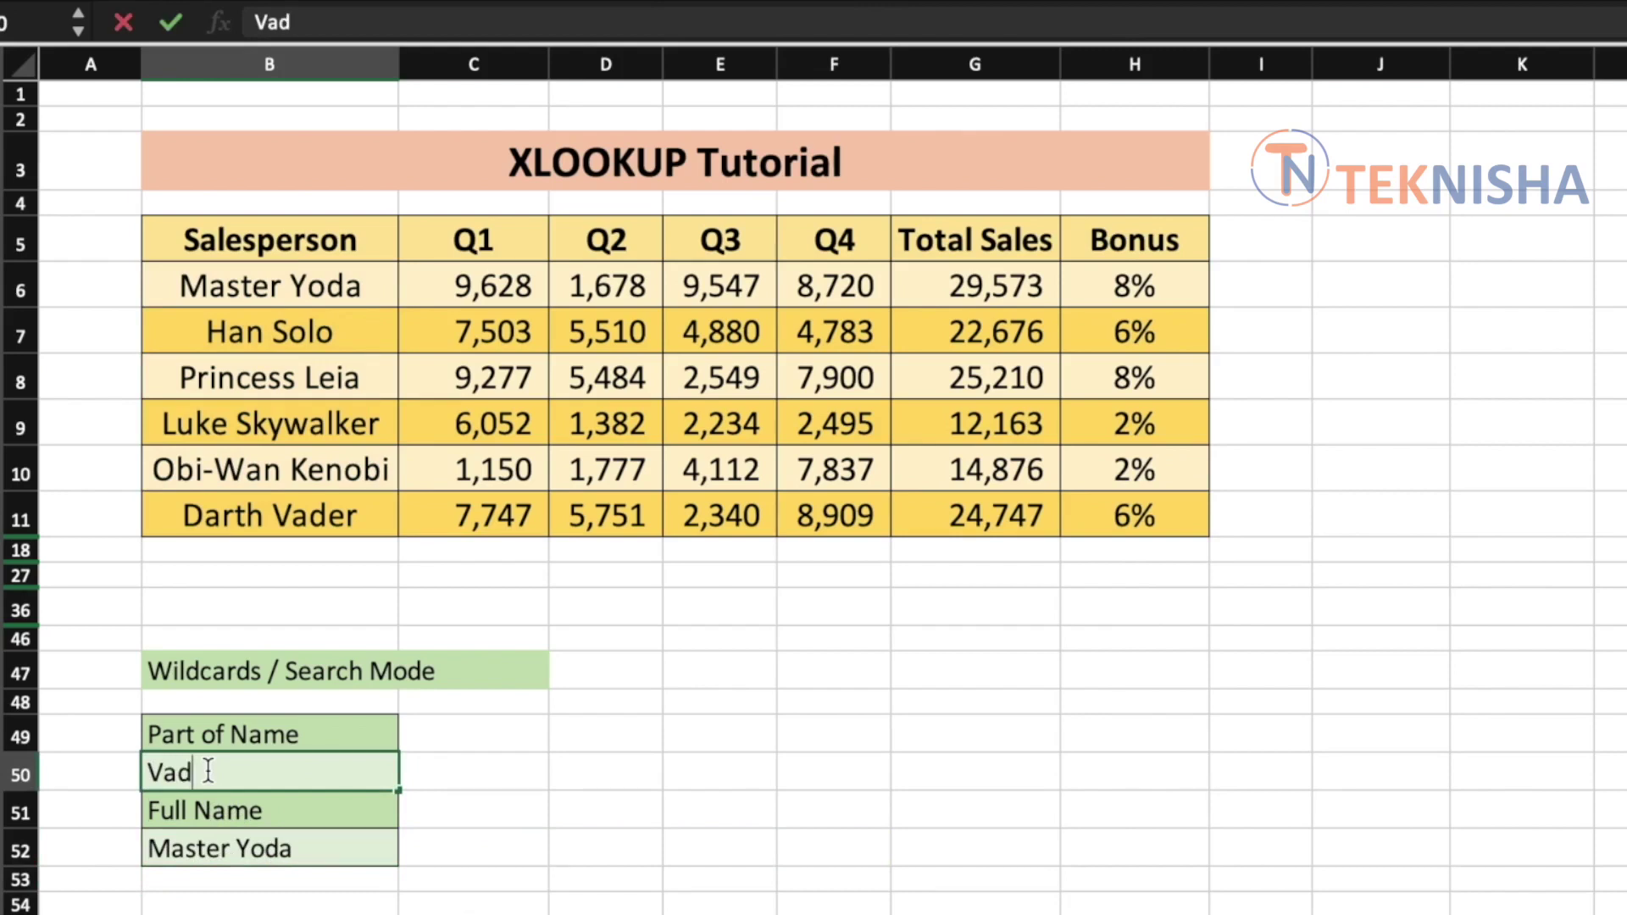
key("Return")
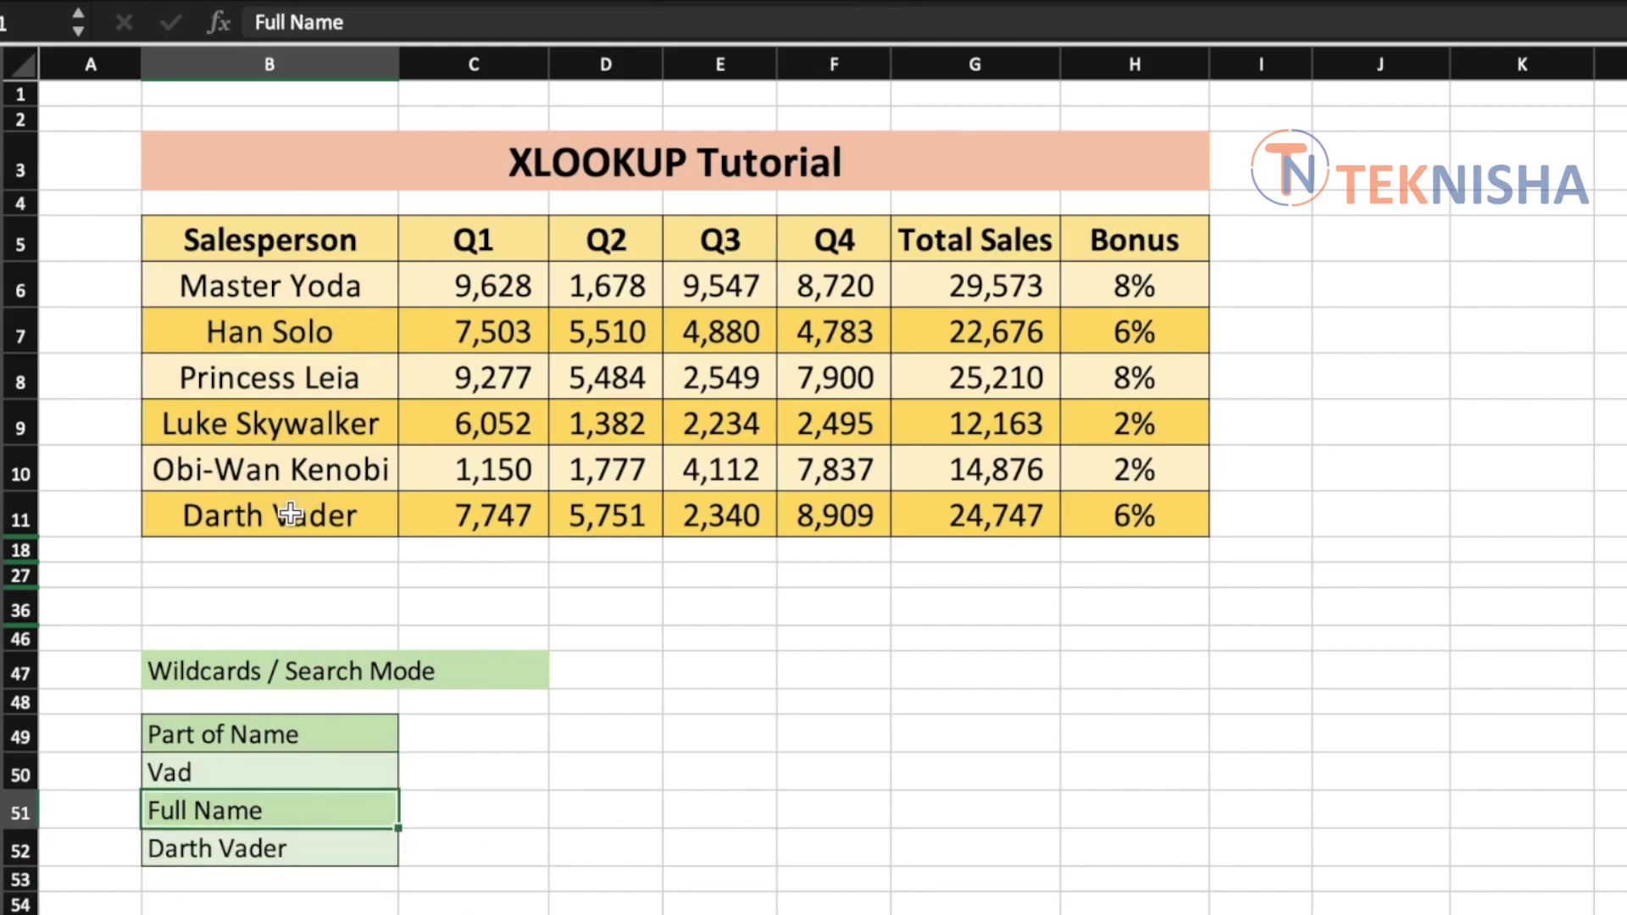
left_click(222, 775)
type("a")
key("Return")
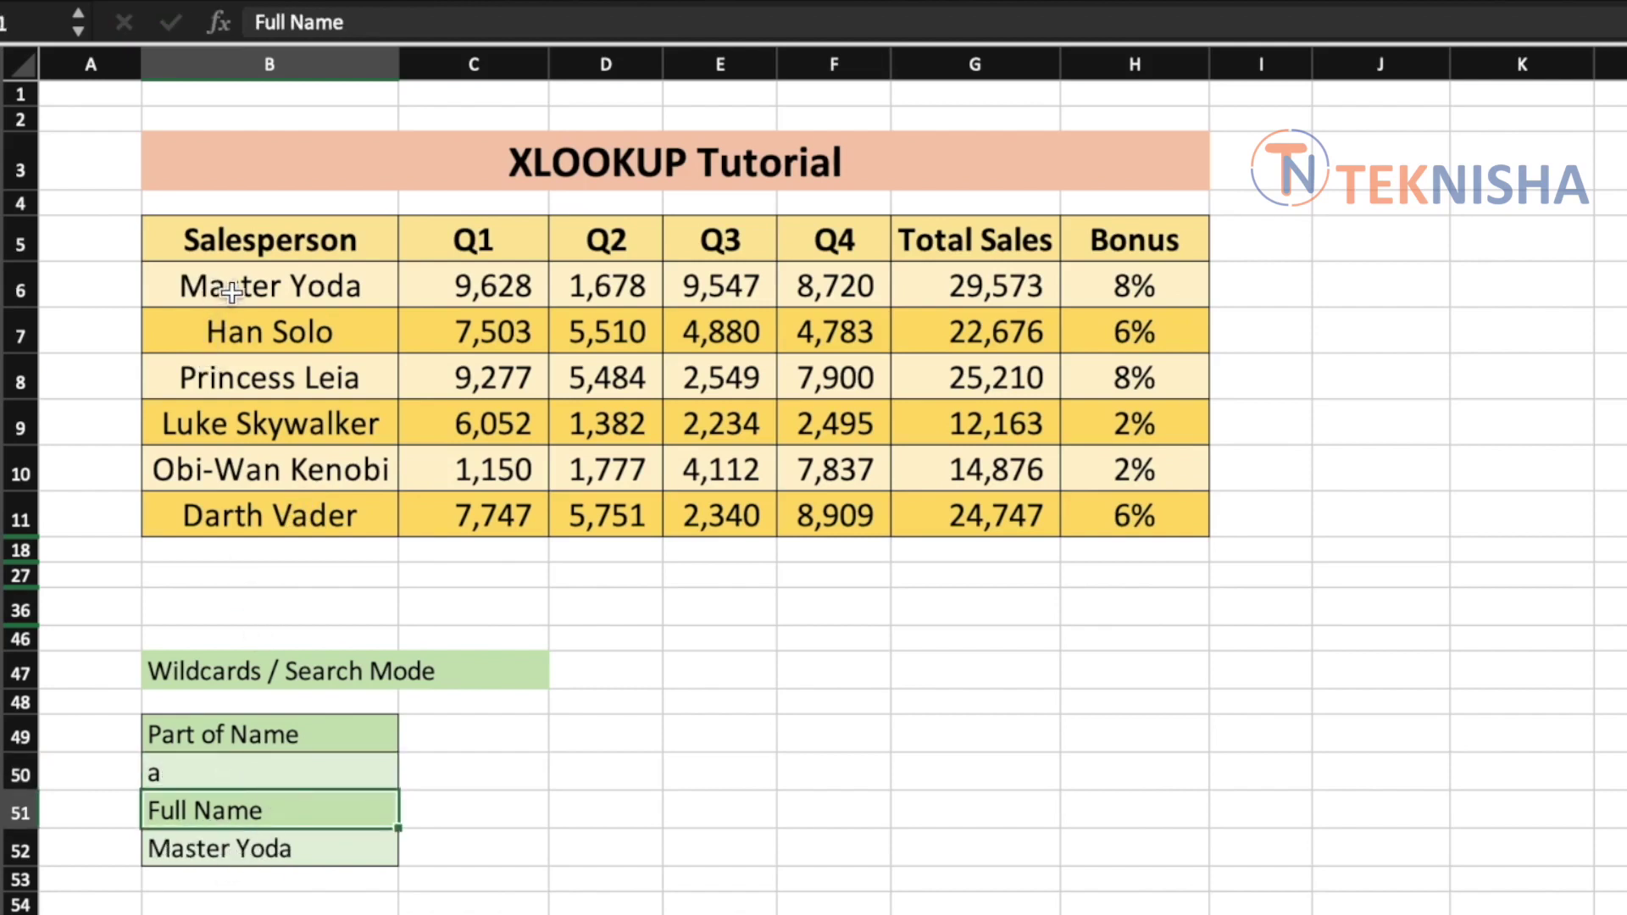
Step: Add search mode -1 (Search last-to-first) as the final argument of the XLOOKUP formula in B52
left_click(364, 860)
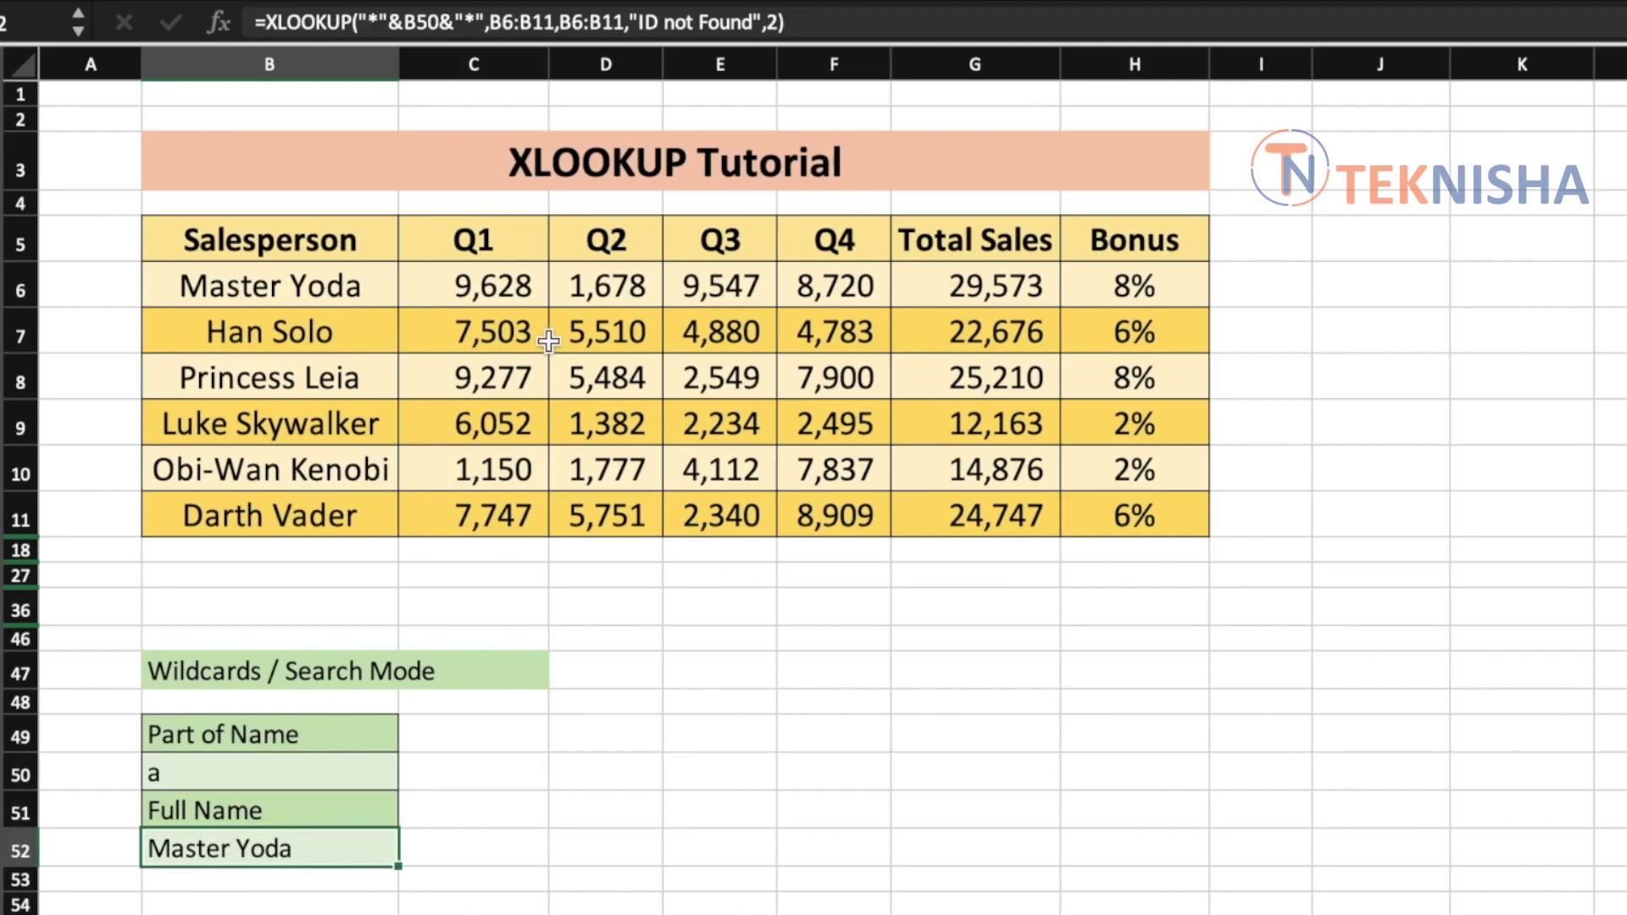
left_click(781, 23)
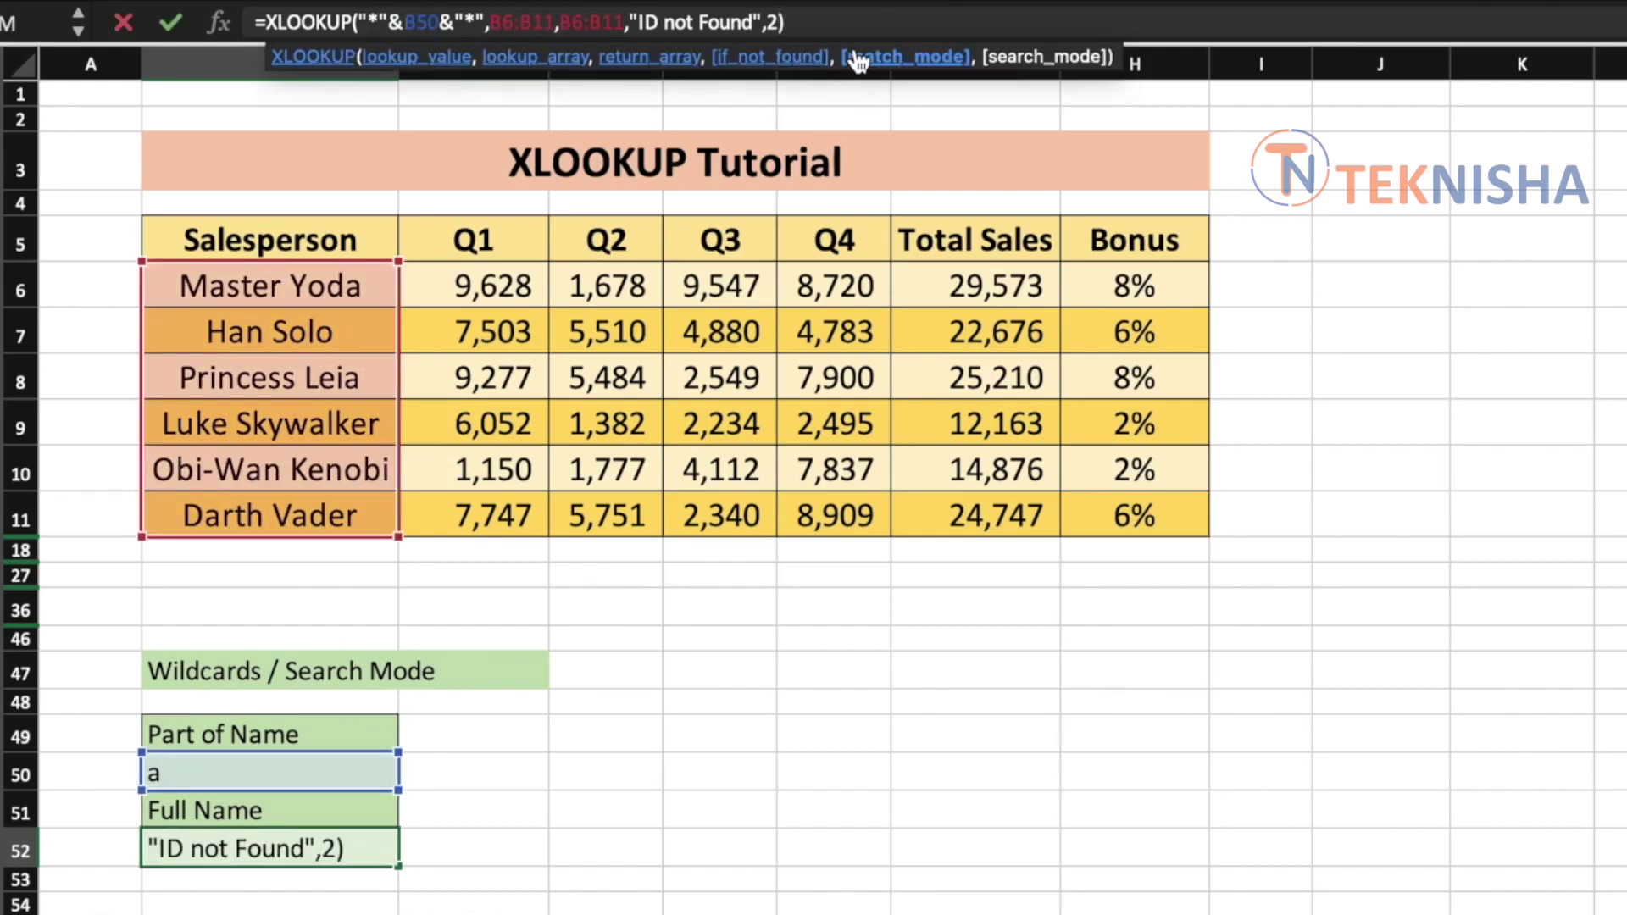
type(",")
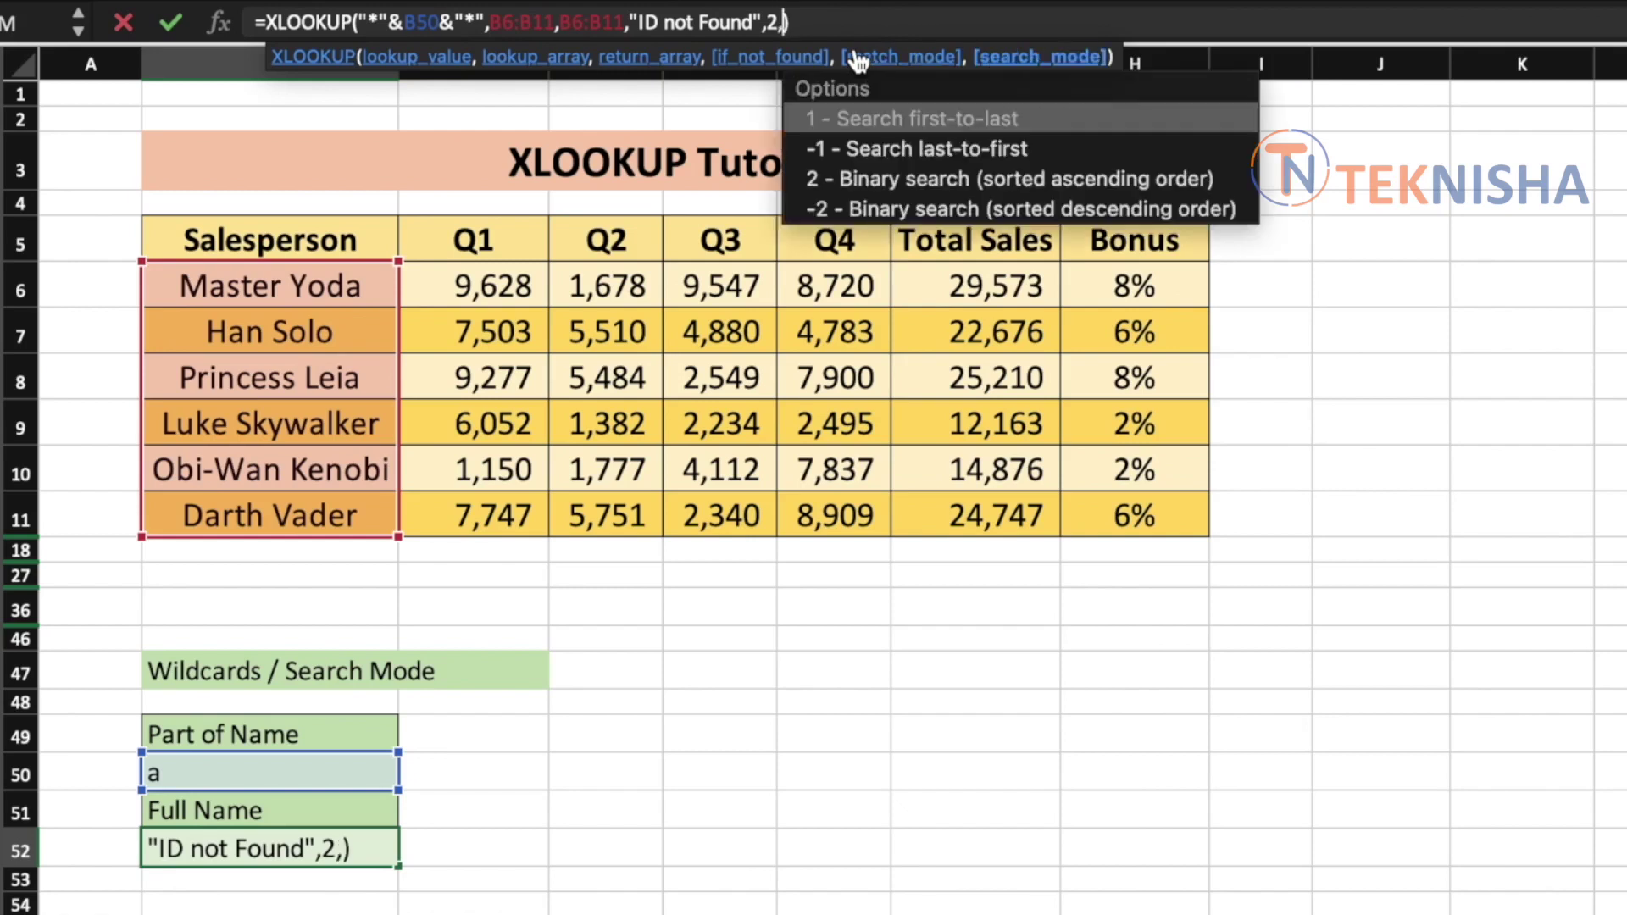
double_click(1000, 147)
key("Return")
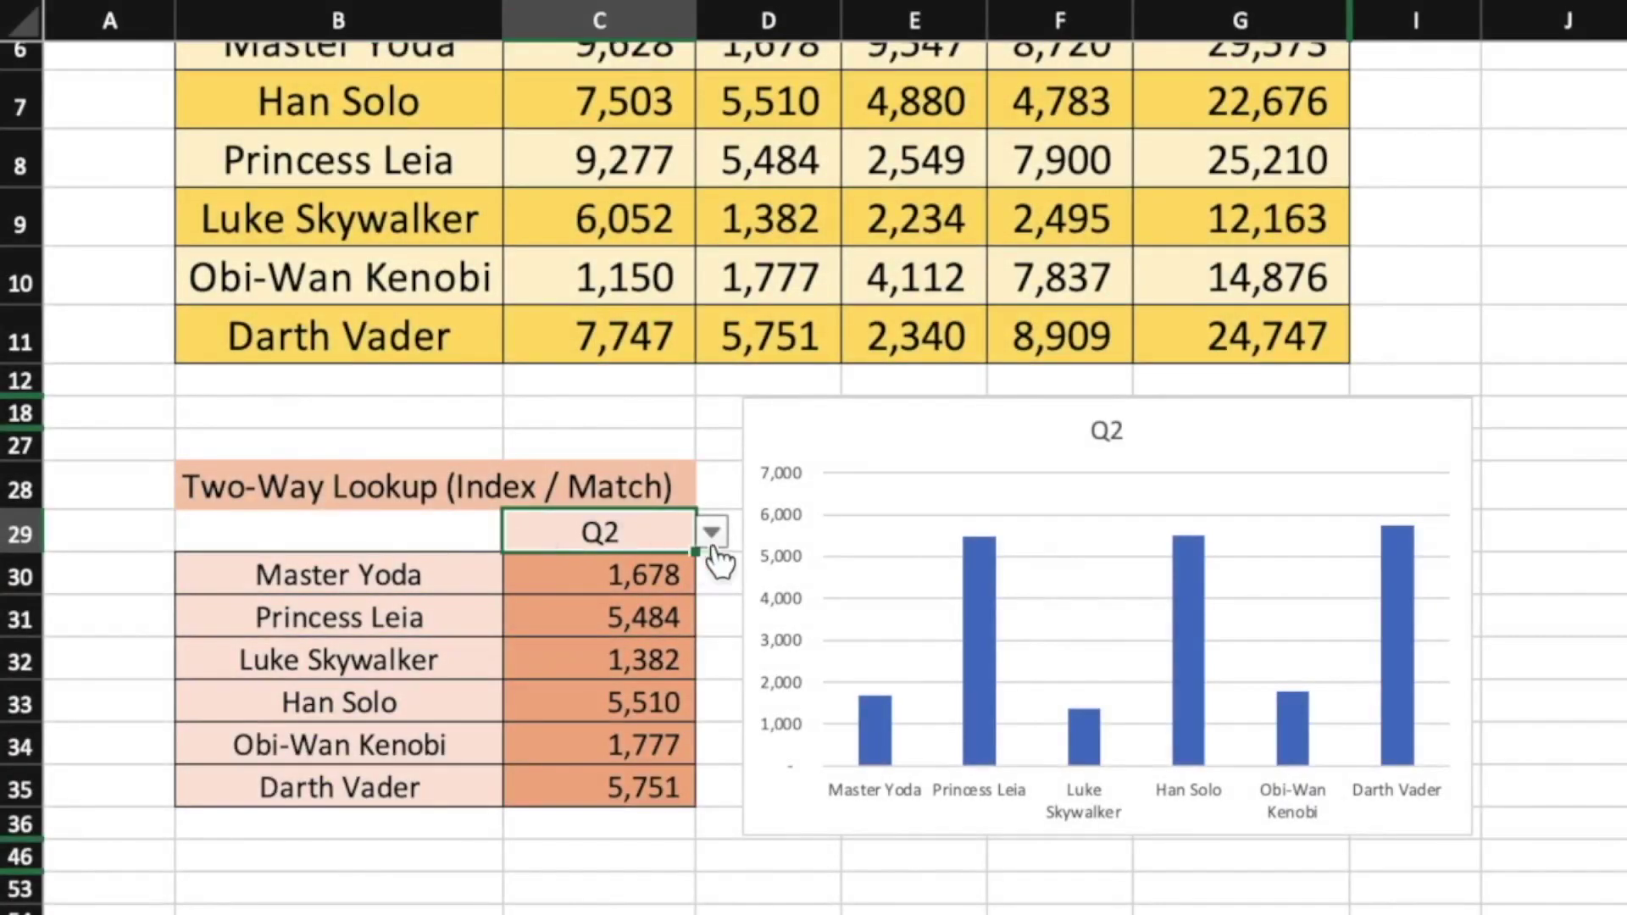
Step: Switch the Two-Way Lookup heading in C29 to Q4 and finally to Total Sales
left_click(712, 533)
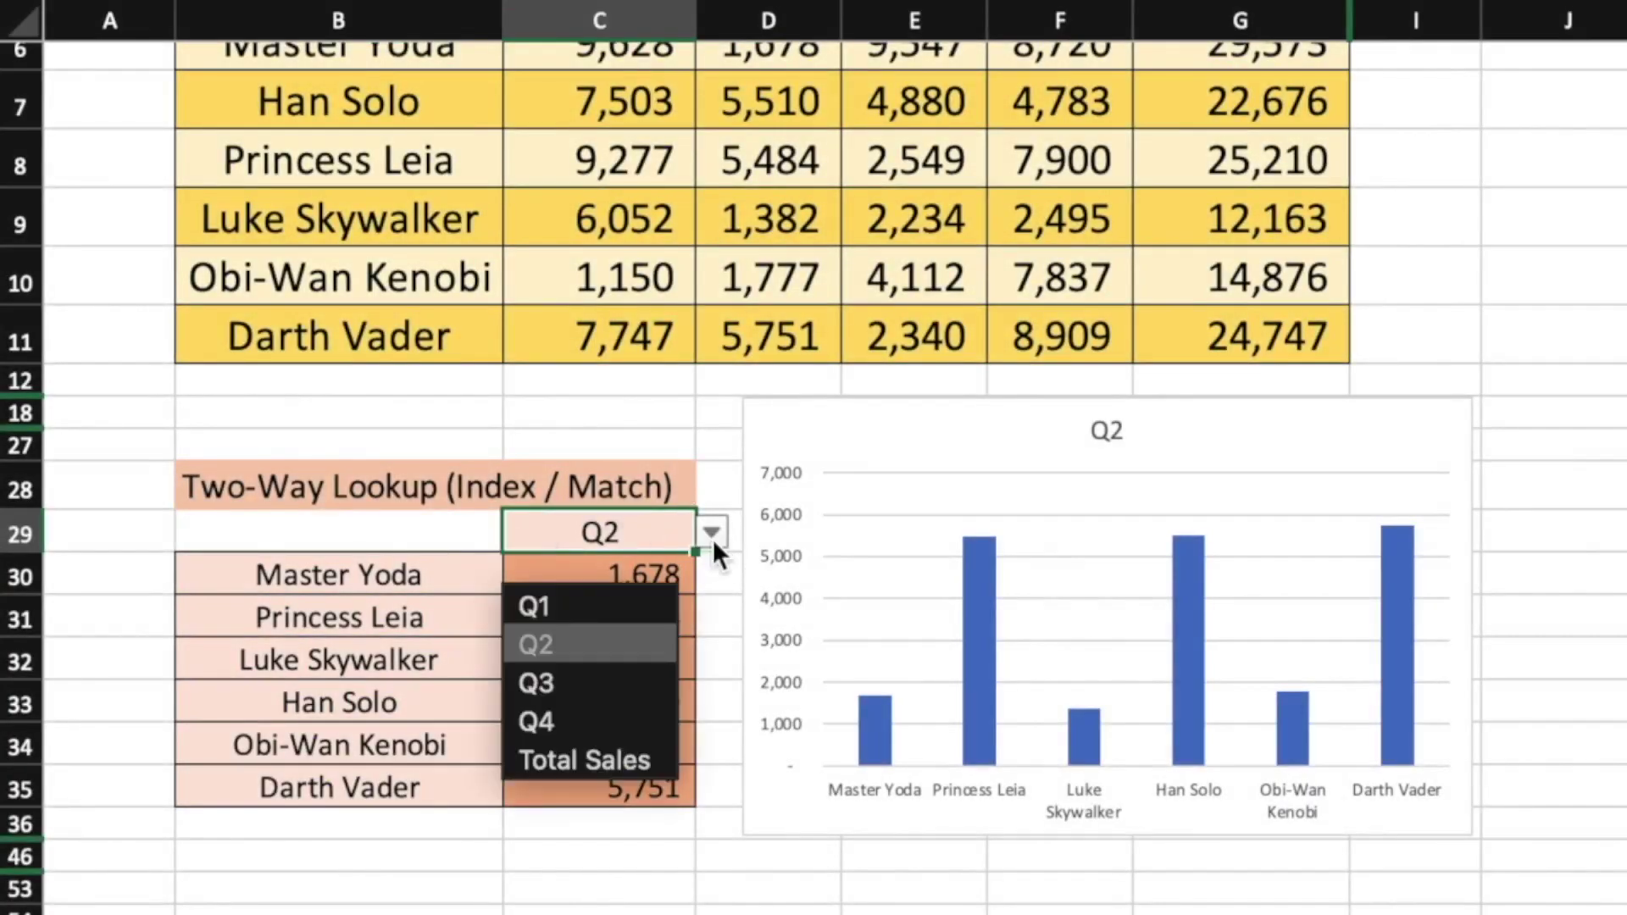
left_click(581, 710)
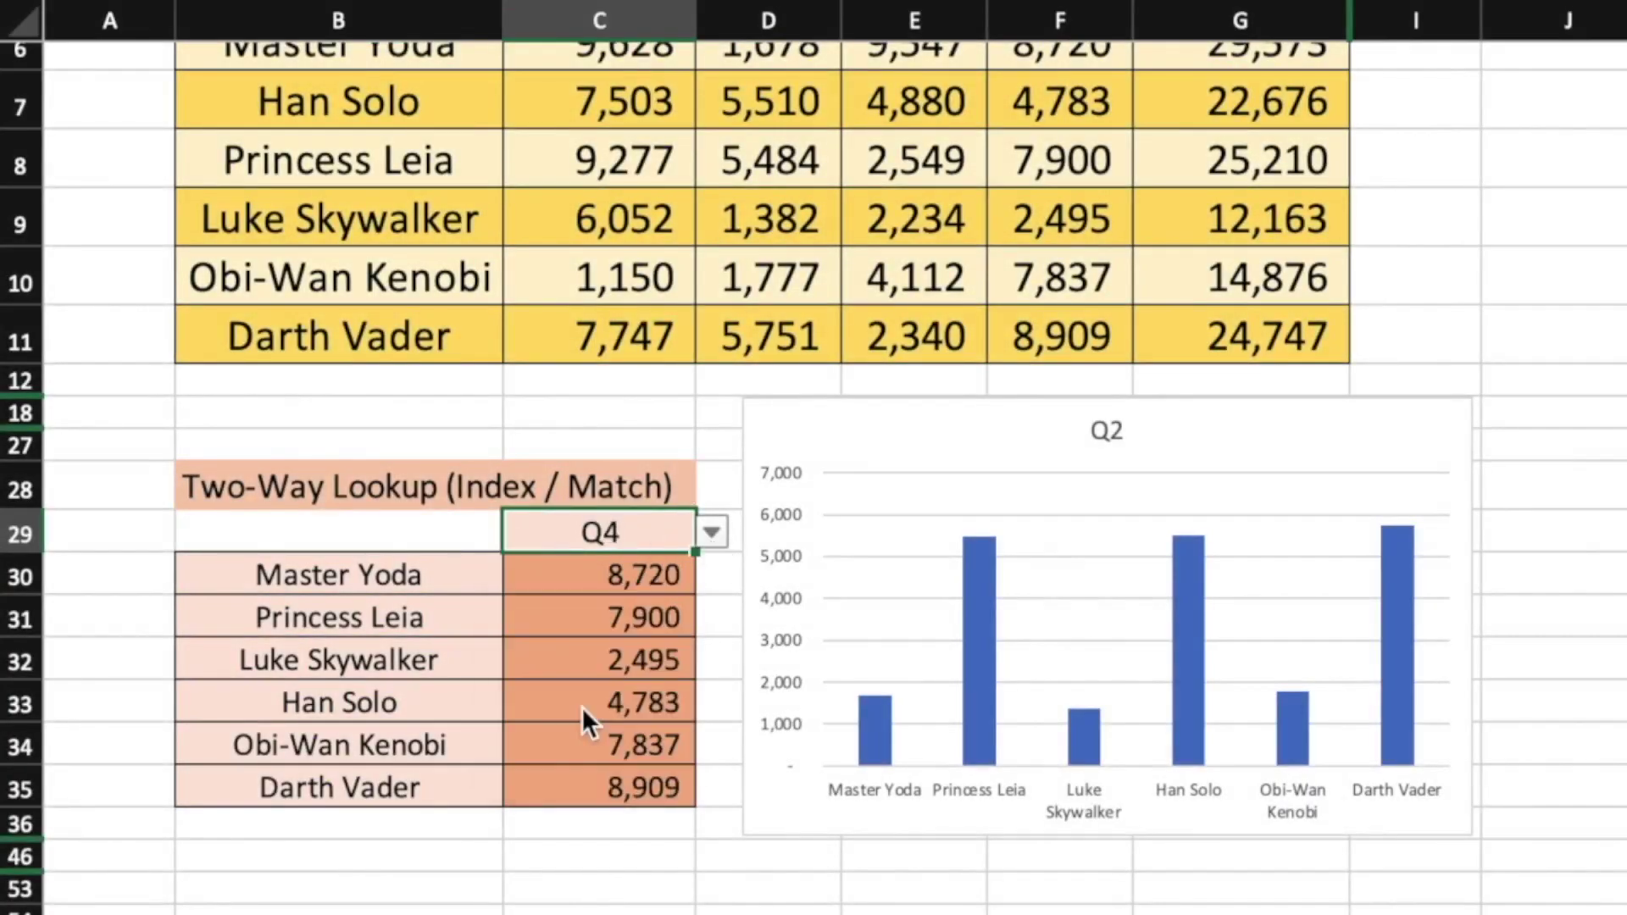
left_click(712, 531)
left_click(571, 757)
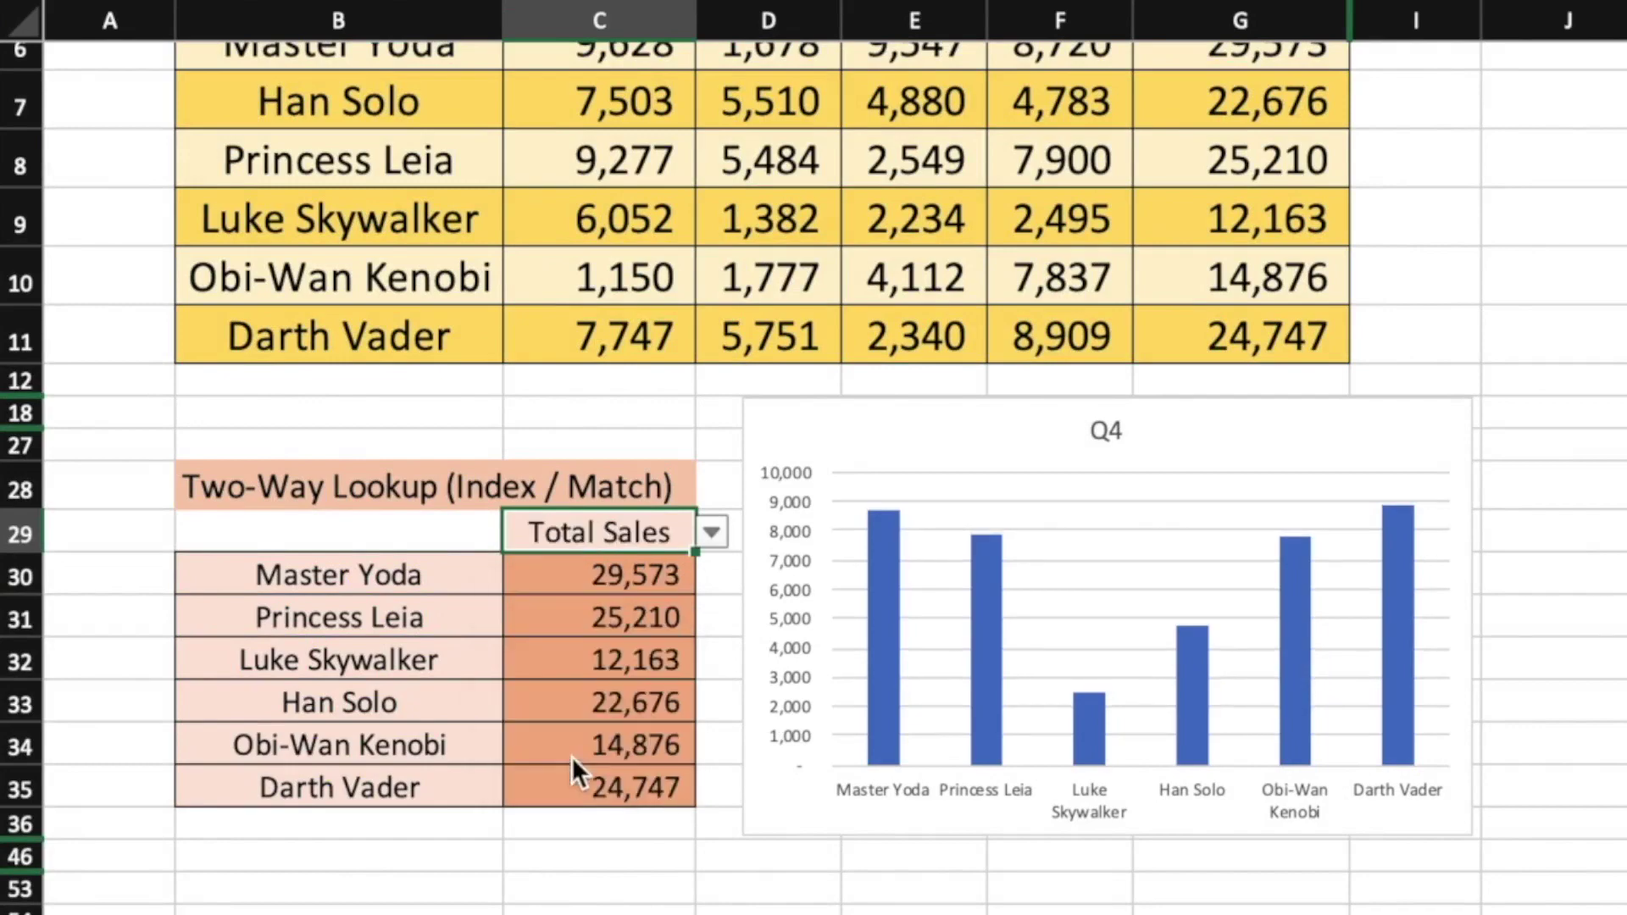